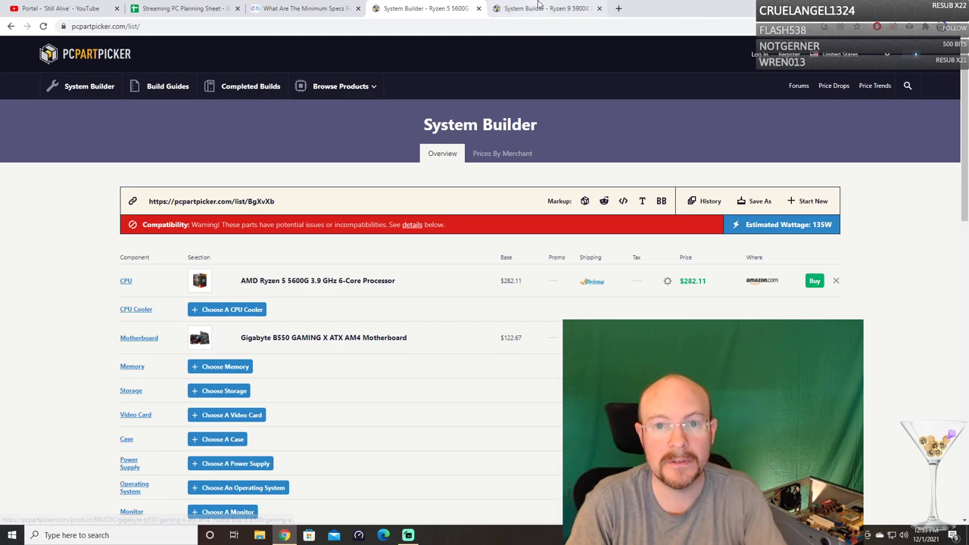
In the Ryzen 9 5900X build's browser tab, search the web for the ASUS M2A-VM motherboard and open its ASUS support page.
{"action": "left_click", "coordinate": [572, 9]}
{"action": "left_click", "coordinate": [557, 24]}
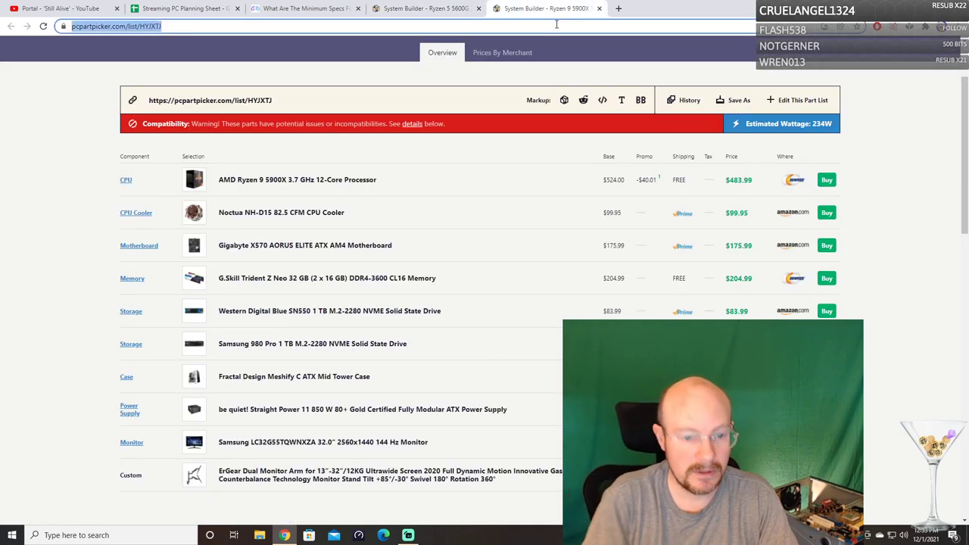
{"action": "type", "text": "asus "}
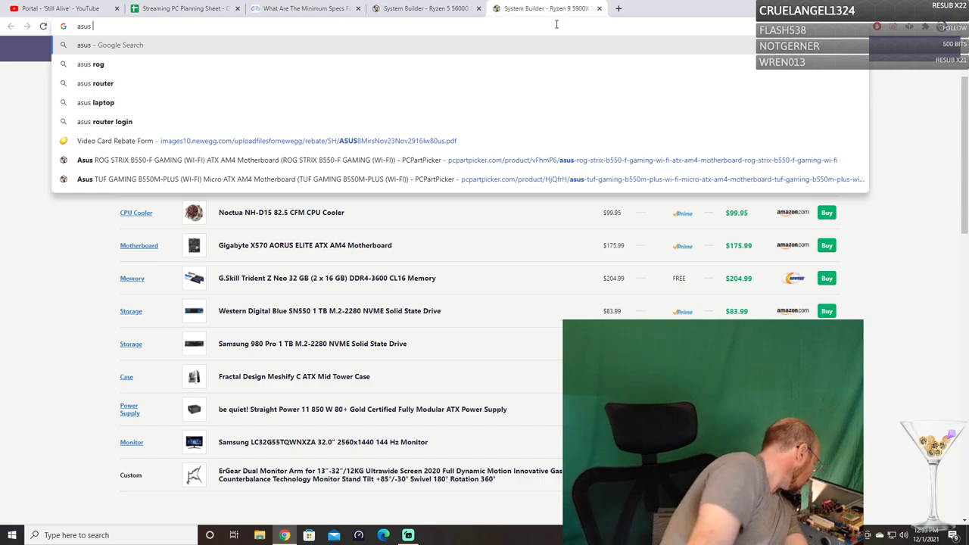
{"action": "type", "text": "msa"}
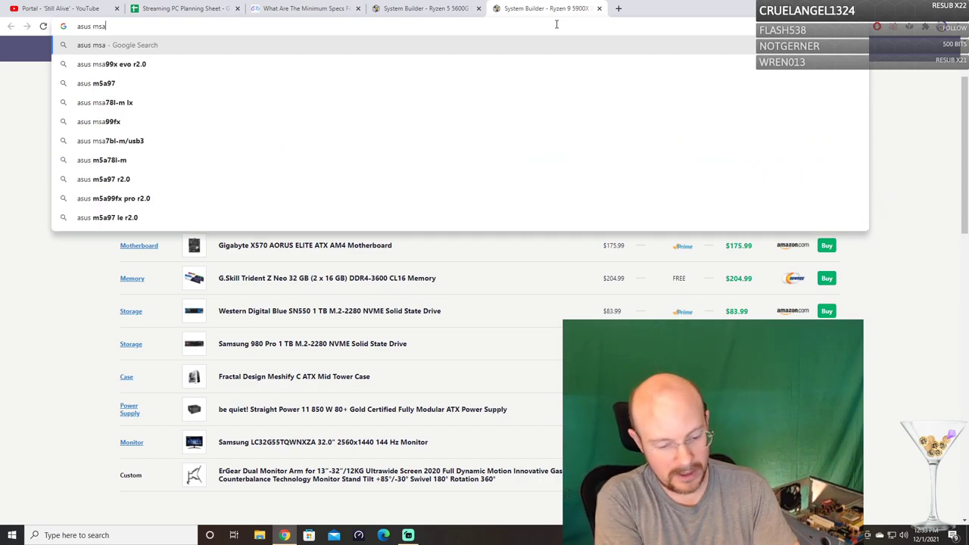
{"action": "type", "text": "-vm"}
{"action": "key", "text": "Return"}
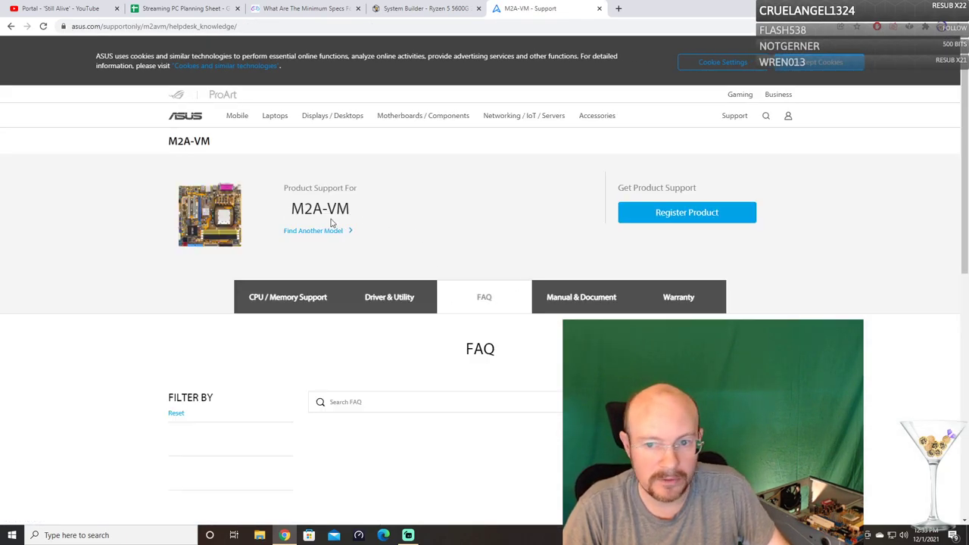
Check the M2A-VM's Driver & Utility section and look through its Manual & Document downloads.
{"action": "scroll", "coordinate": [512, 210], "scroll_direction": "down", "scroll_amount": 1}
{"action": "scroll", "coordinate": [492, 209], "scroll_direction": "down", "scroll_amount": 1}
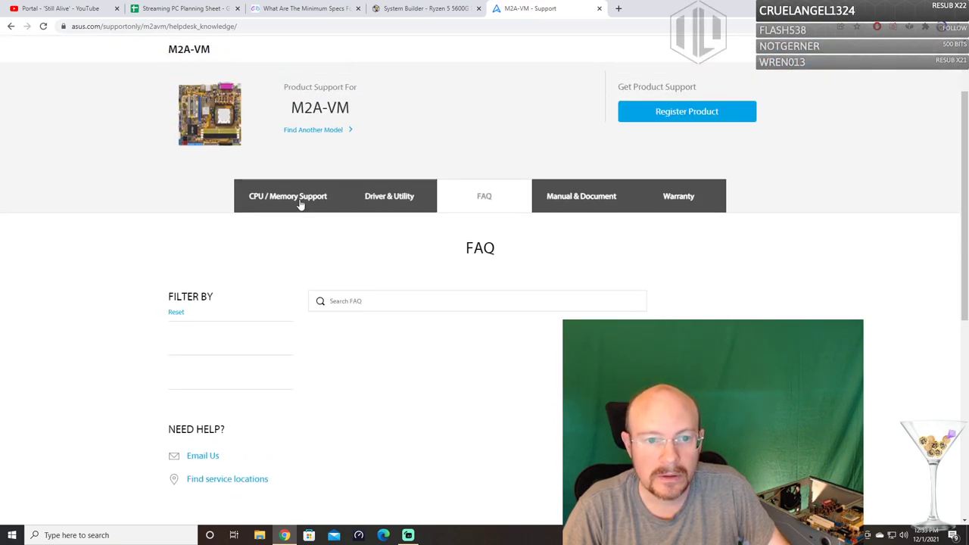
{"action": "left_click", "coordinate": [390, 196]}
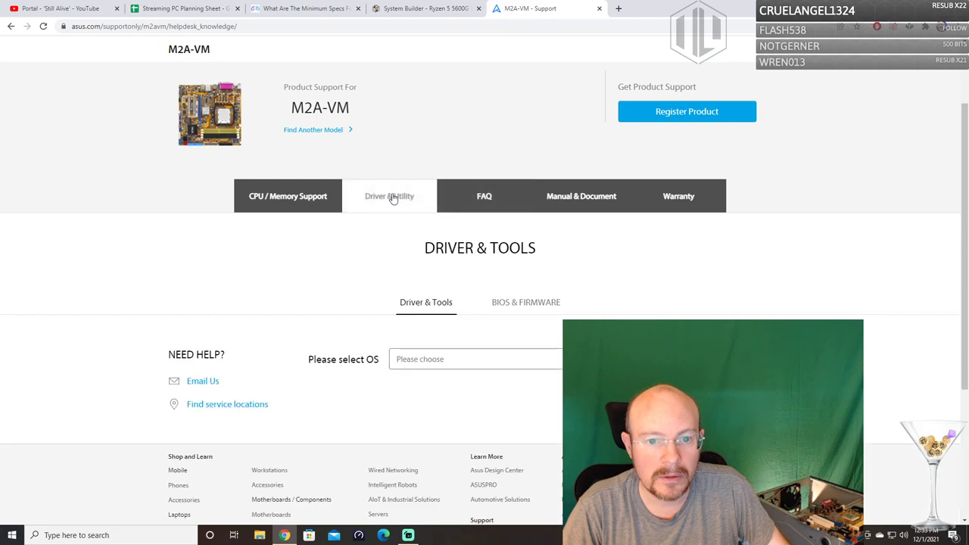
{"action": "left_click", "coordinate": [573, 203]}
{"action": "scroll", "coordinate": [288, 284], "scroll_direction": "down", "scroll_amount": 2}
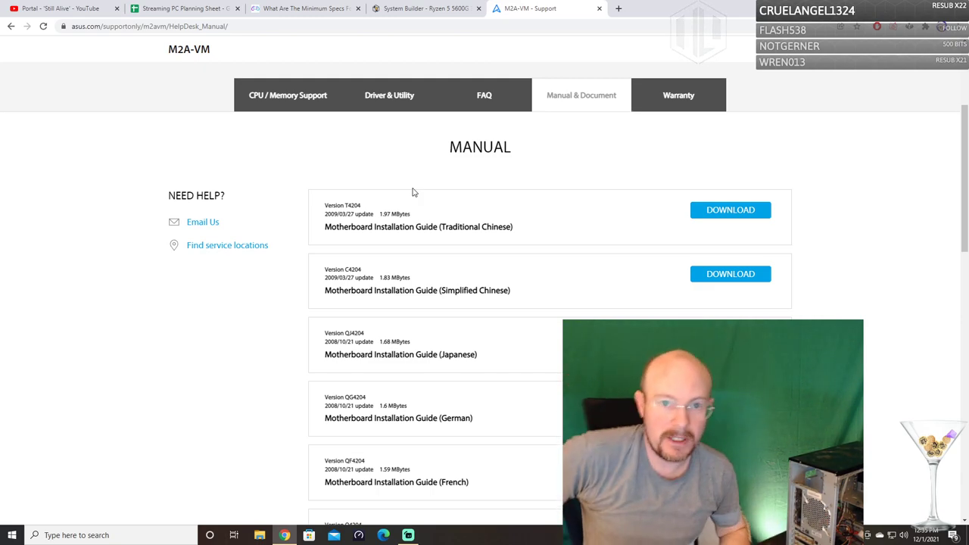
Return to the Ryzen 5 5600G parts list, open its memory selection and look over the compatible kits.
{"action": "left_click", "coordinate": [408, 6]}
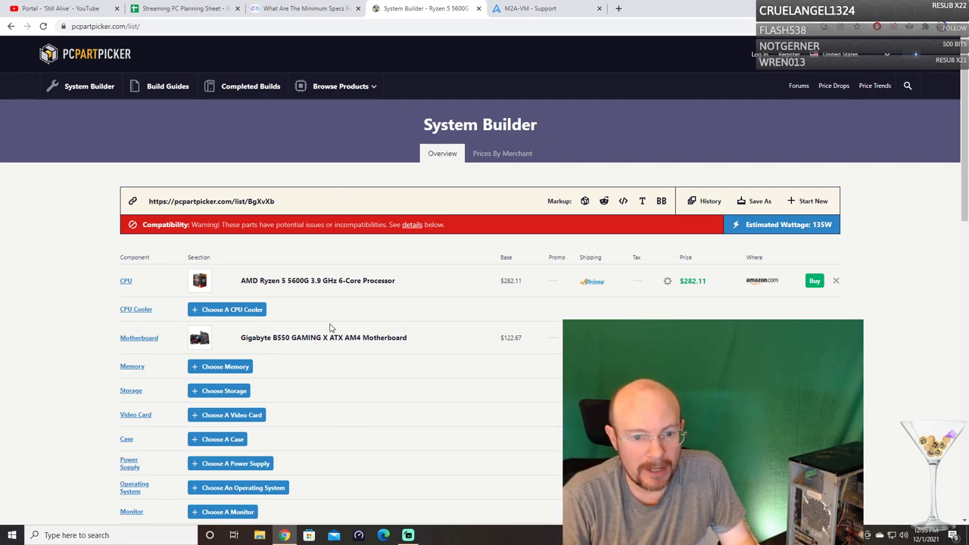
{"action": "scroll", "coordinate": [331, 345], "scroll_direction": "down", "scroll_amount": 1}
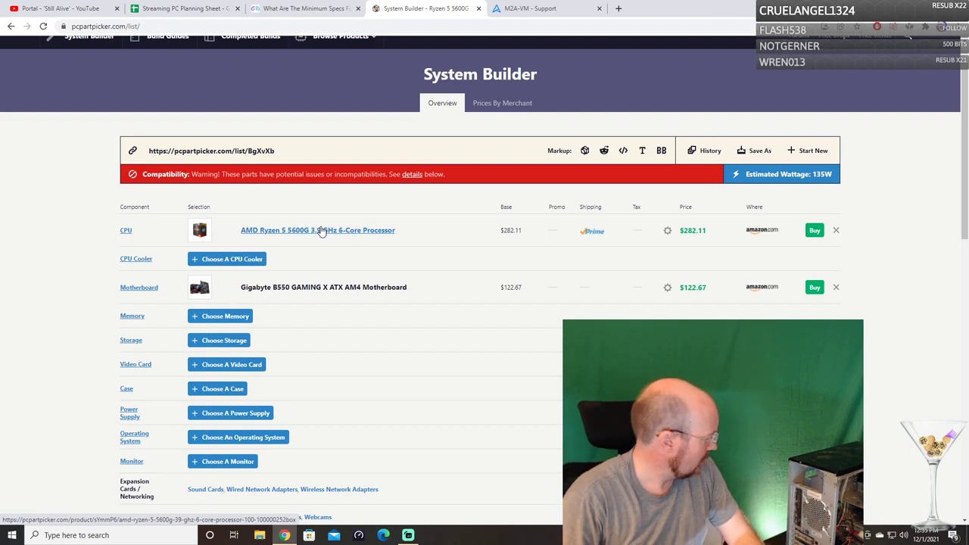
{"action": "left_click", "coordinate": [231, 316]}
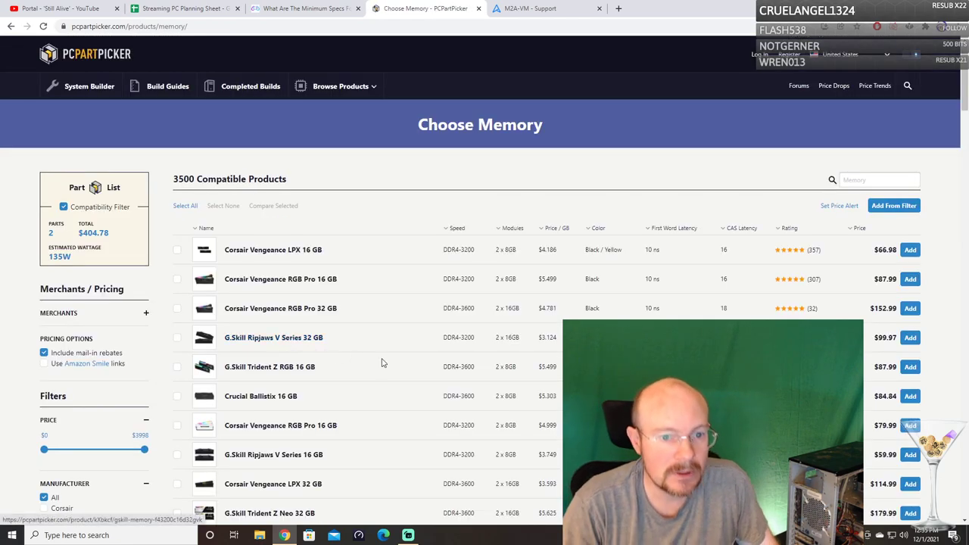
{"action": "scroll", "coordinate": [392, 325], "scroll_direction": "down", "scroll_amount": 2}
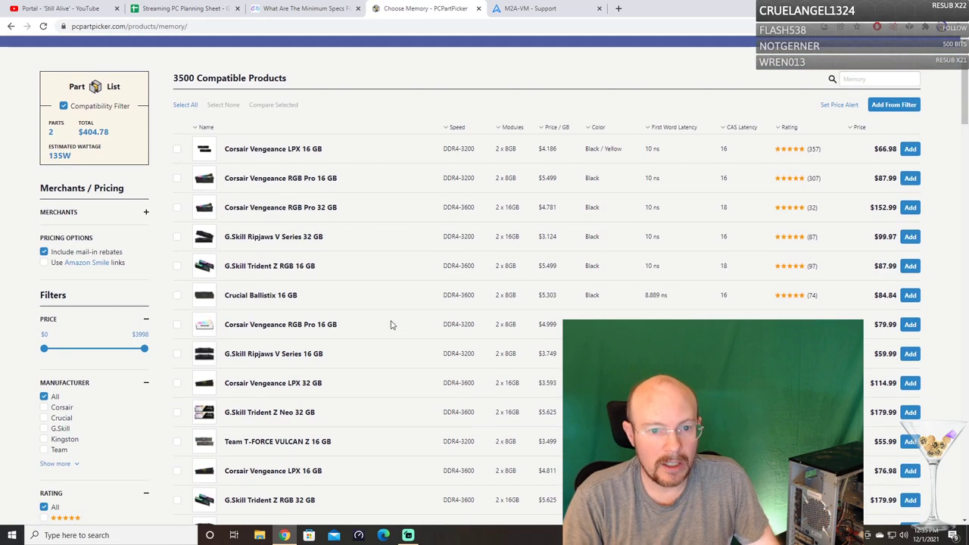
{"action": "scroll", "coordinate": [391, 325], "scroll_direction": "down", "scroll_amount": 2}
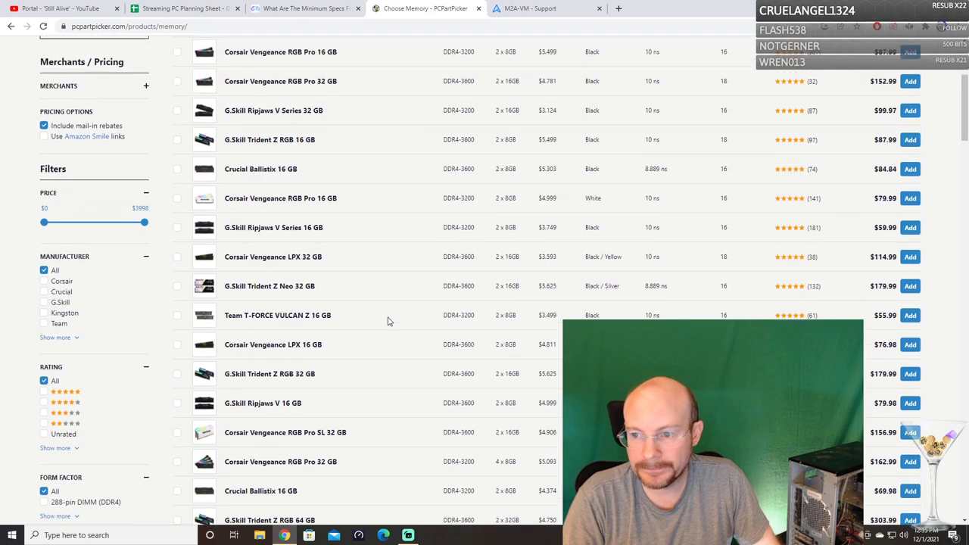
{"action": "scroll", "coordinate": [387, 322], "scroll_direction": "up", "scroll_amount": 2}
{"action": "scroll", "coordinate": [389, 320], "scroll_direction": "down", "scroll_amount": 1}
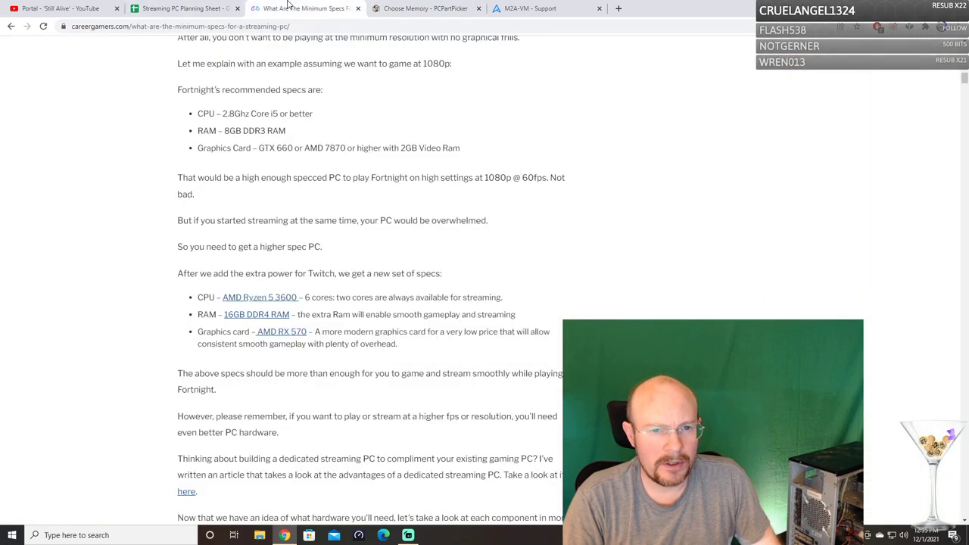
Check the RAM recommendations in the streaming PC minimum specs article and return to the memory selection.
{"action": "left_click", "coordinate": [289, 7]}
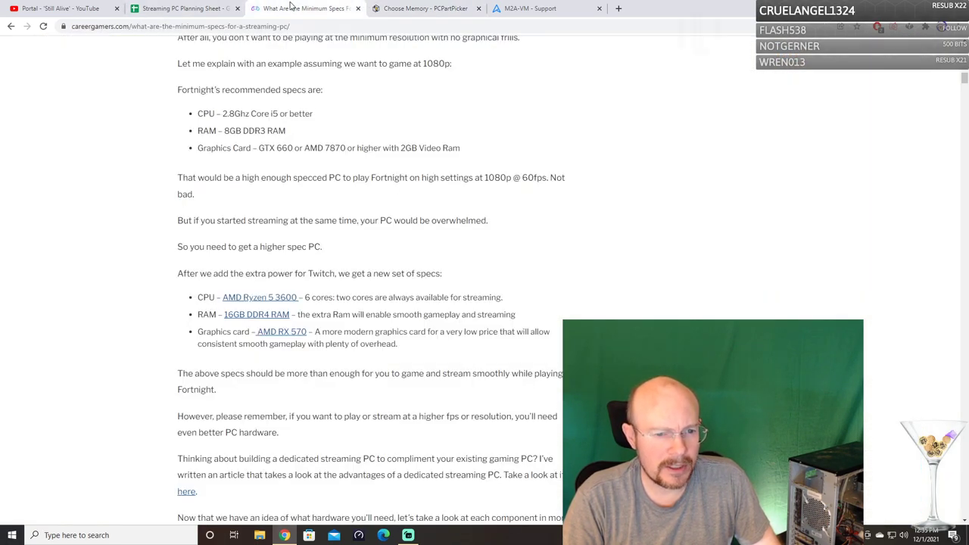
{"action": "scroll", "coordinate": [239, 177], "scroll_direction": "up", "scroll_amount": 1}
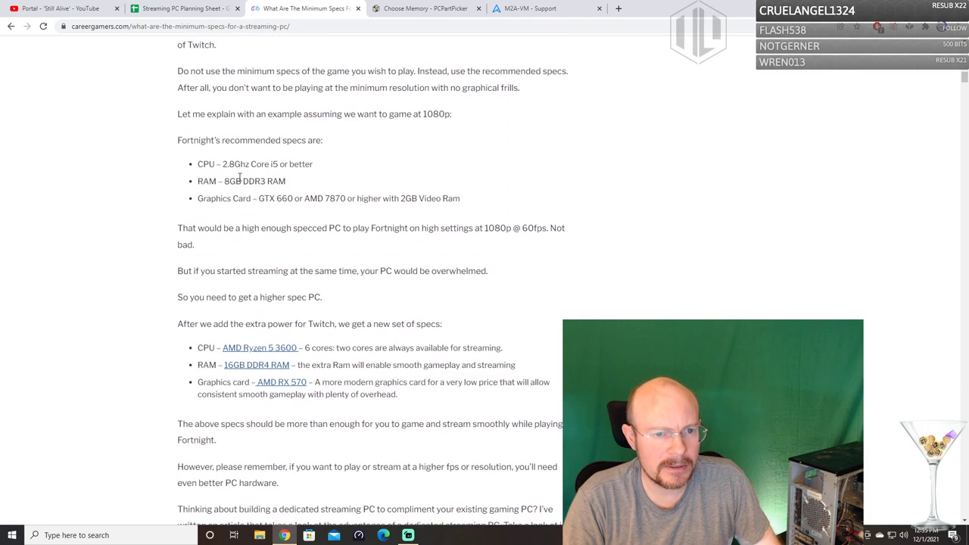
{"action": "left_click", "coordinate": [443, 8]}
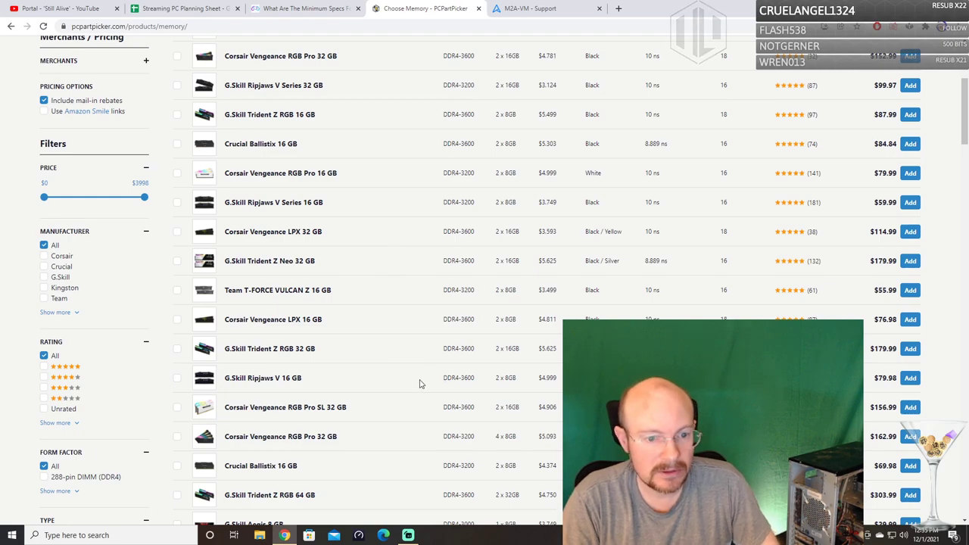
Compare the listed memory kits by speed, module configuration, CAS latency and price.
{"action": "scroll", "coordinate": [417, 376], "scroll_direction": "up", "scroll_amount": 1}
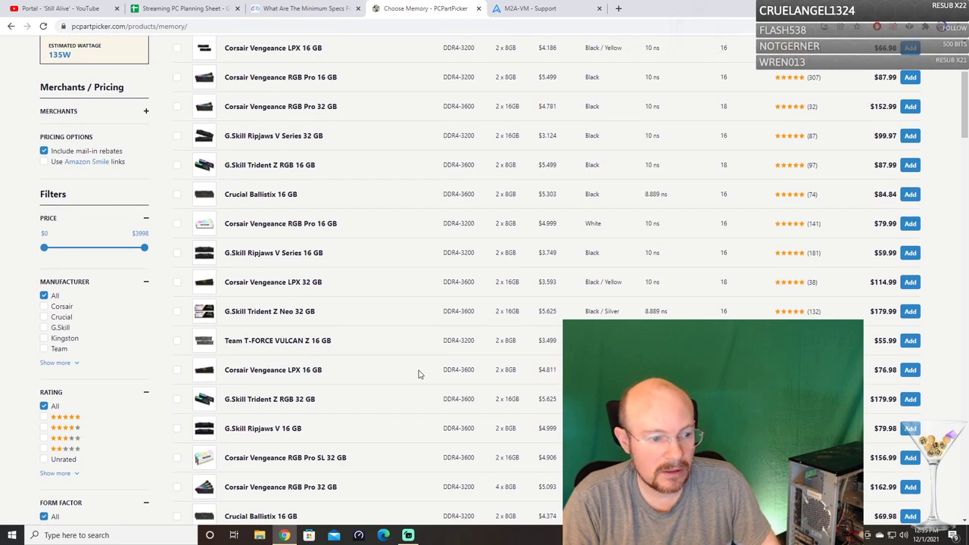
{"action": "scroll", "coordinate": [420, 374], "scroll_direction": "down", "scroll_amount": 2}
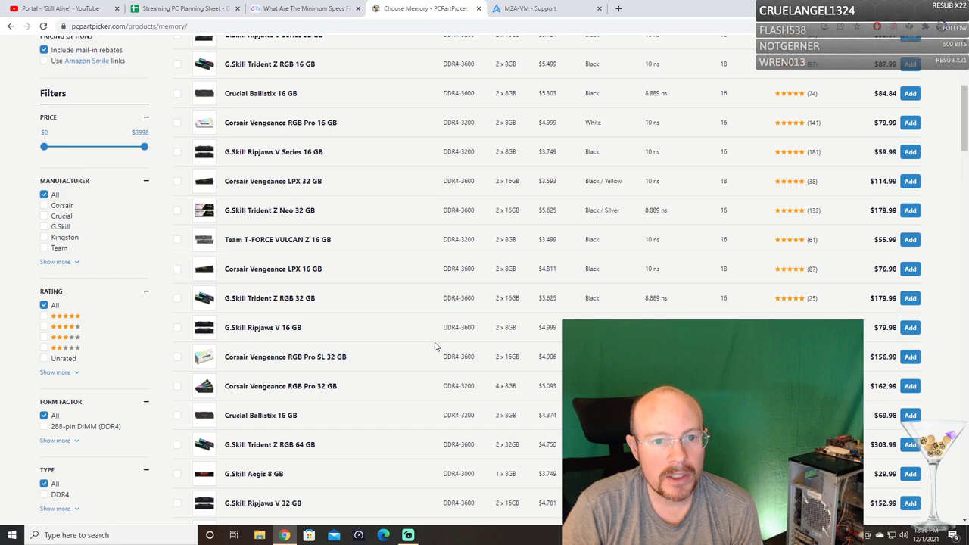
{"action": "scroll", "coordinate": [435, 346], "scroll_direction": "up", "scroll_amount": 3}
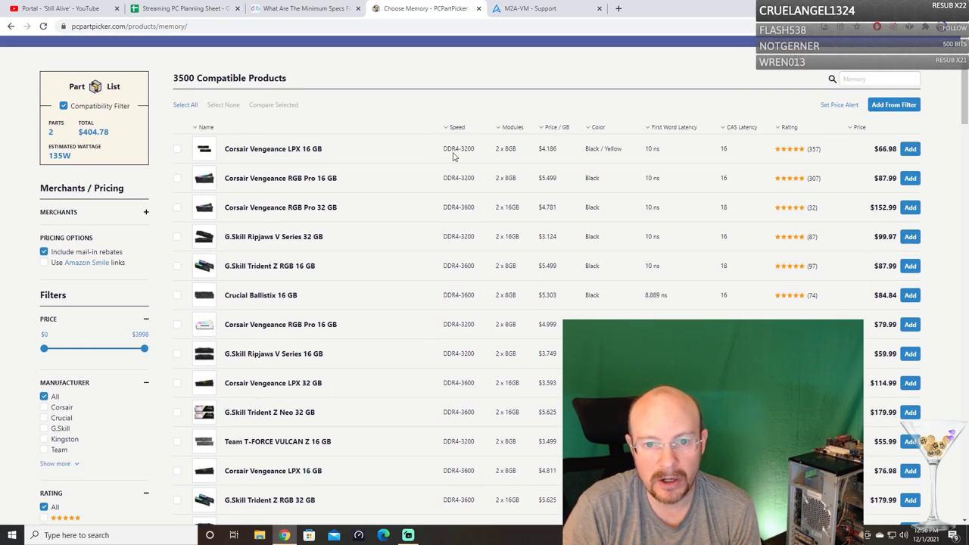
{"action": "scroll", "coordinate": [453, 156], "scroll_direction": "down", "scroll_amount": 3}
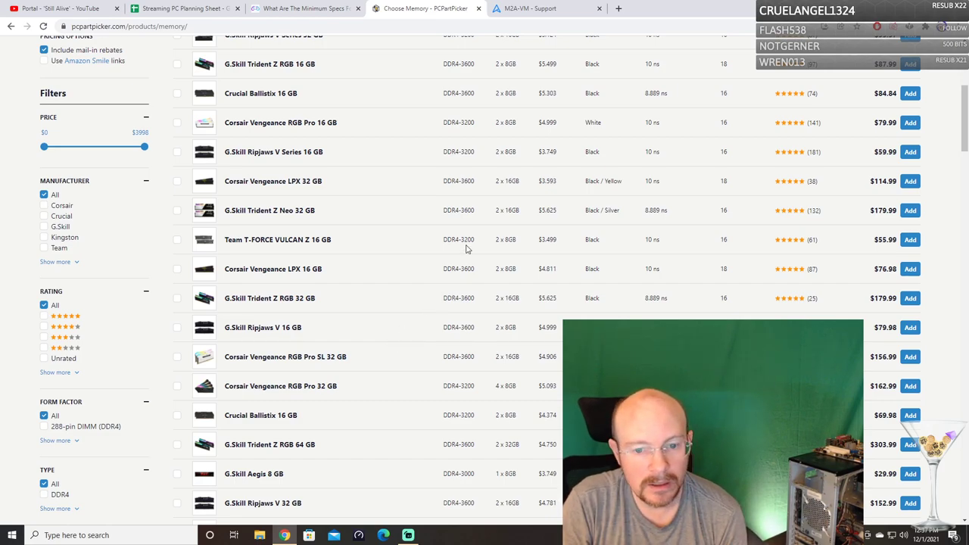
{"action": "scroll", "coordinate": [466, 249], "scroll_direction": "down", "scroll_amount": 1}
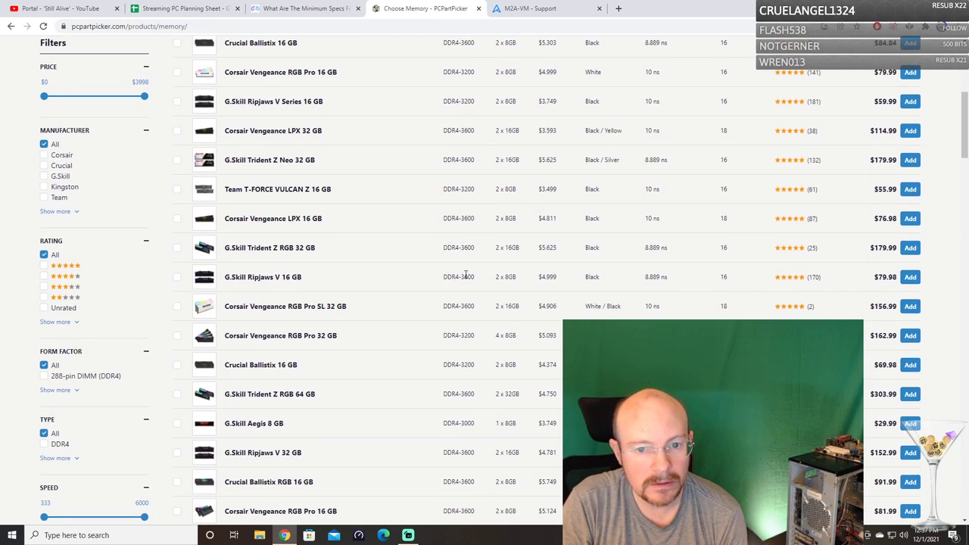
{"action": "scroll", "coordinate": [464, 277], "scroll_direction": "up", "scroll_amount": 5}
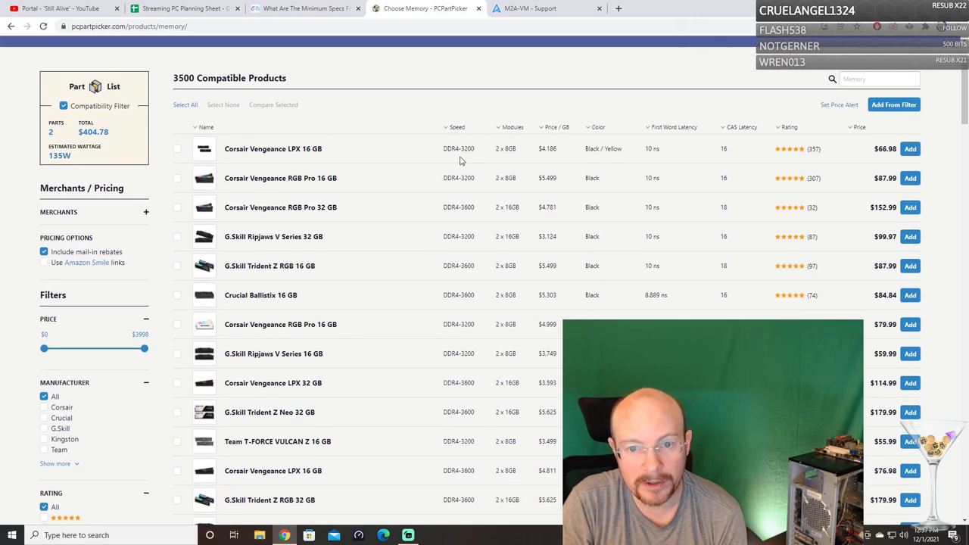
{"action": "scroll", "coordinate": [473, 243], "scroll_direction": "down", "scroll_amount": 4}
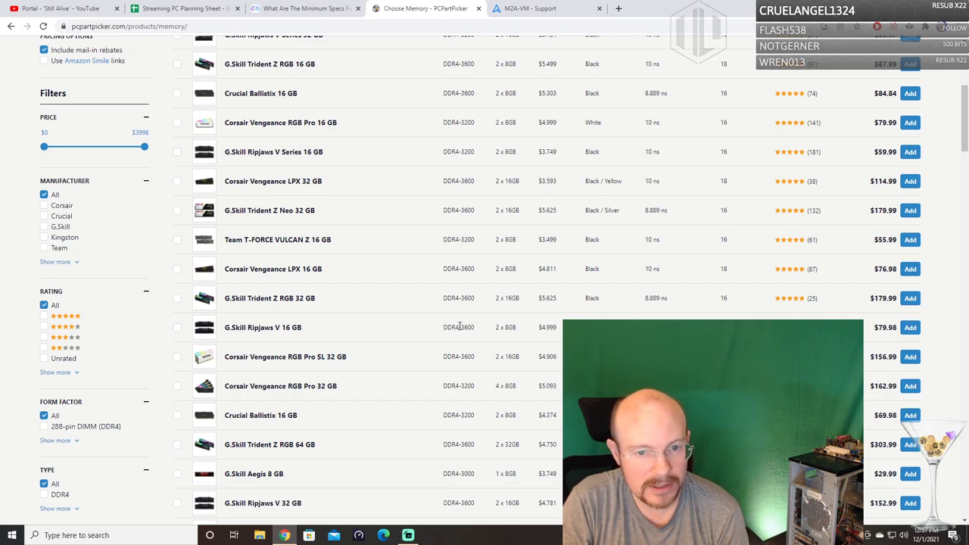
{"action": "scroll", "coordinate": [458, 327], "scroll_direction": "up", "scroll_amount": 4}
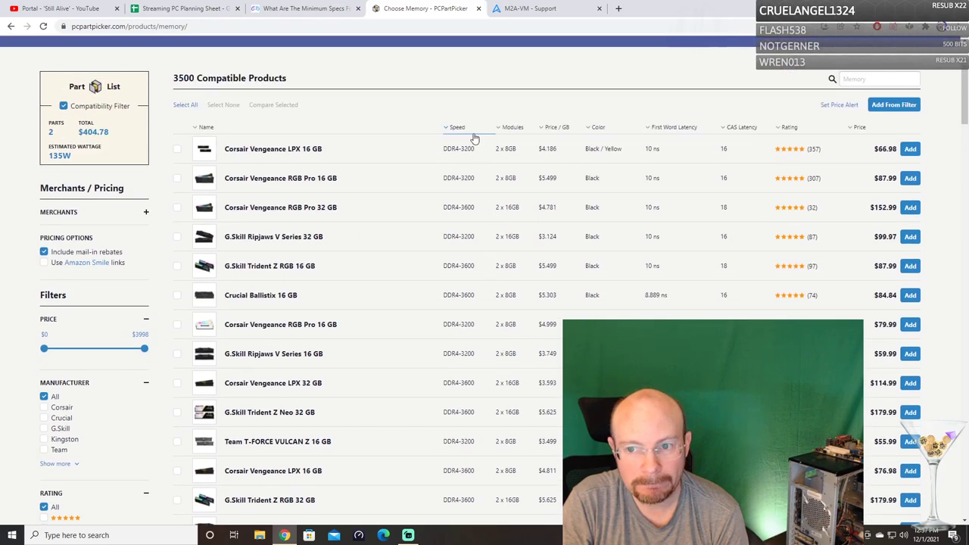
{"action": "scroll", "coordinate": [487, 267], "scroll_direction": "down", "scroll_amount": 1}
{"action": "scroll", "coordinate": [521, 282], "scroll_direction": "up", "scroll_amount": 1}
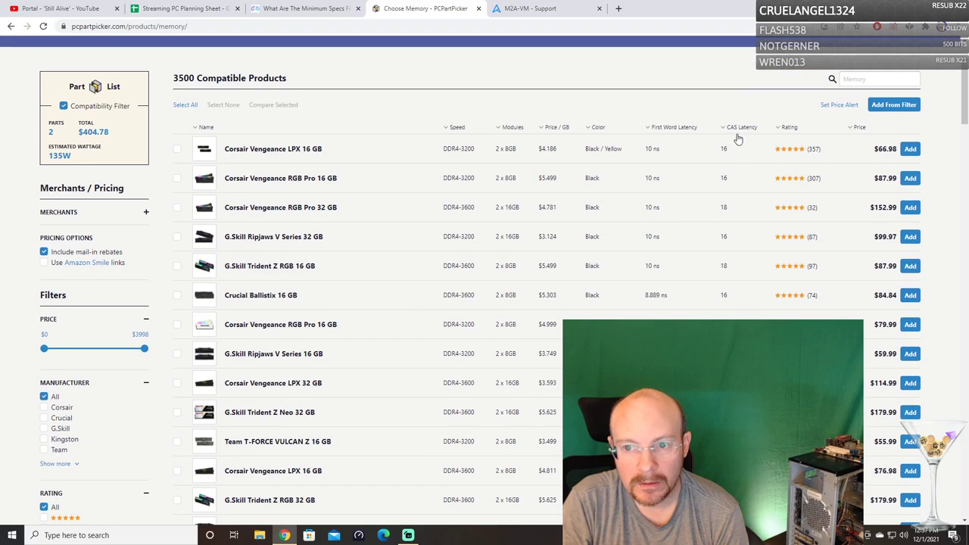
{"action": "scroll", "coordinate": [439, 318], "scroll_direction": "down", "scroll_amount": 4}
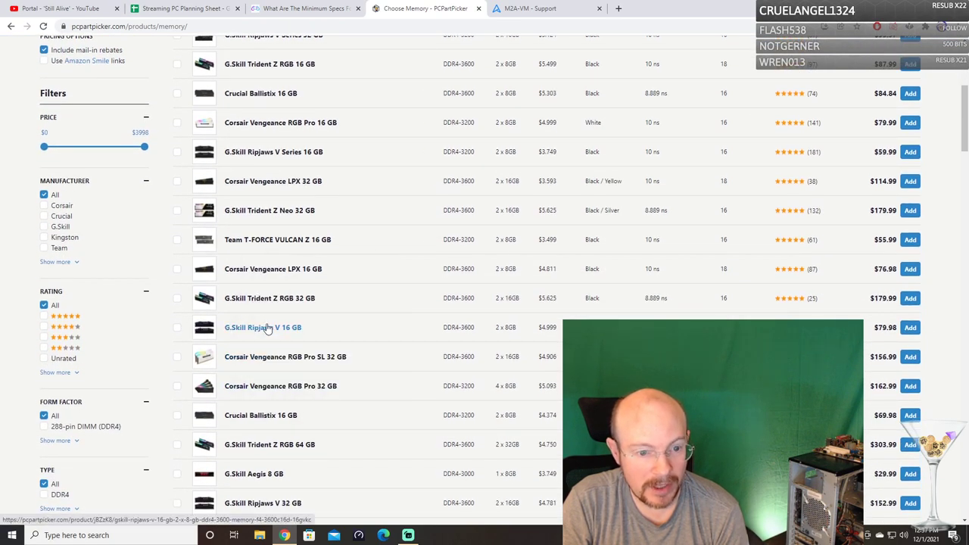
Compare the G.Skill Ripjaws V kits and add the Ripjaws V Series 32 GB (2 x 16 GB) DDR4-3200 memory to the build.
{"action": "scroll", "coordinate": [267, 328], "scroll_direction": "up", "scroll_amount": 3}
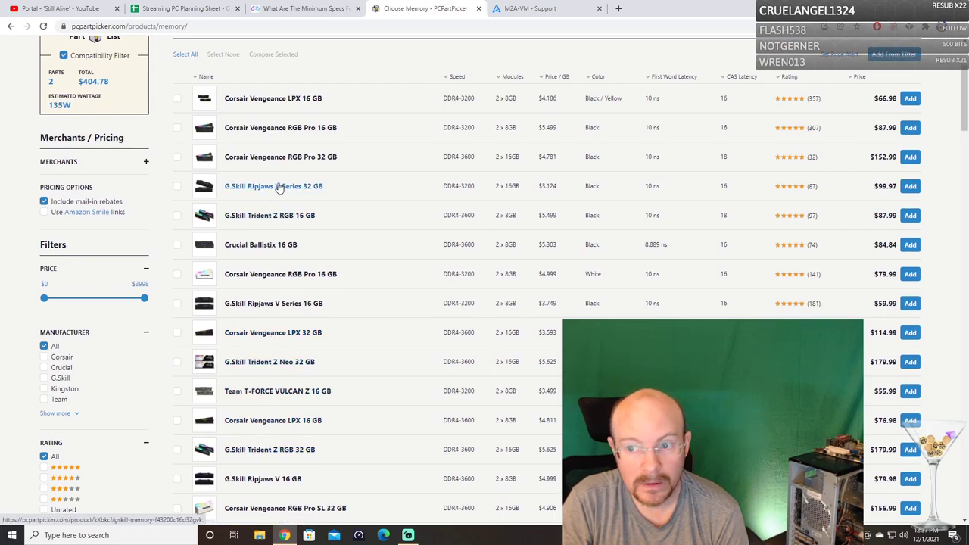
{"action": "scroll", "coordinate": [265, 363], "scroll_direction": "down", "scroll_amount": 2}
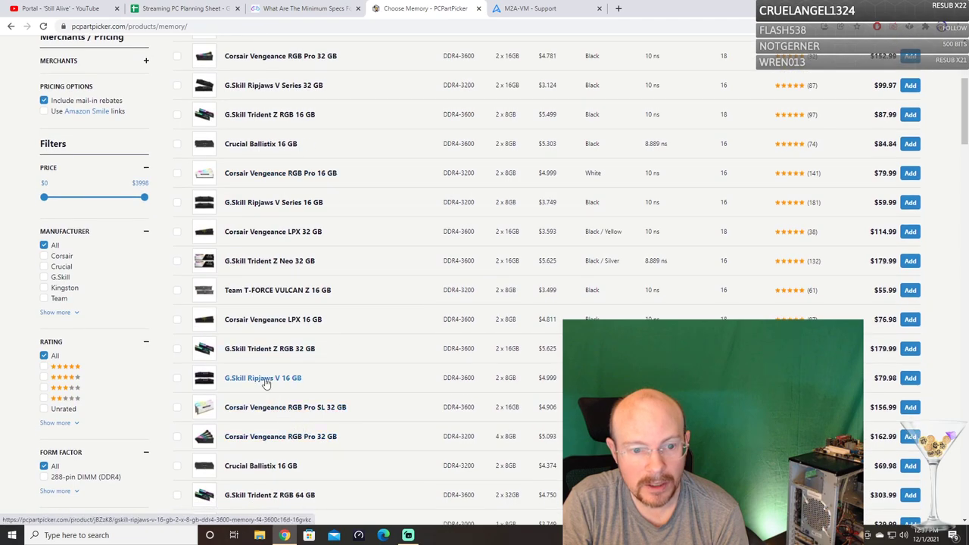
{"action": "scroll", "coordinate": [281, 227], "scroll_direction": "up", "scroll_amount": 2}
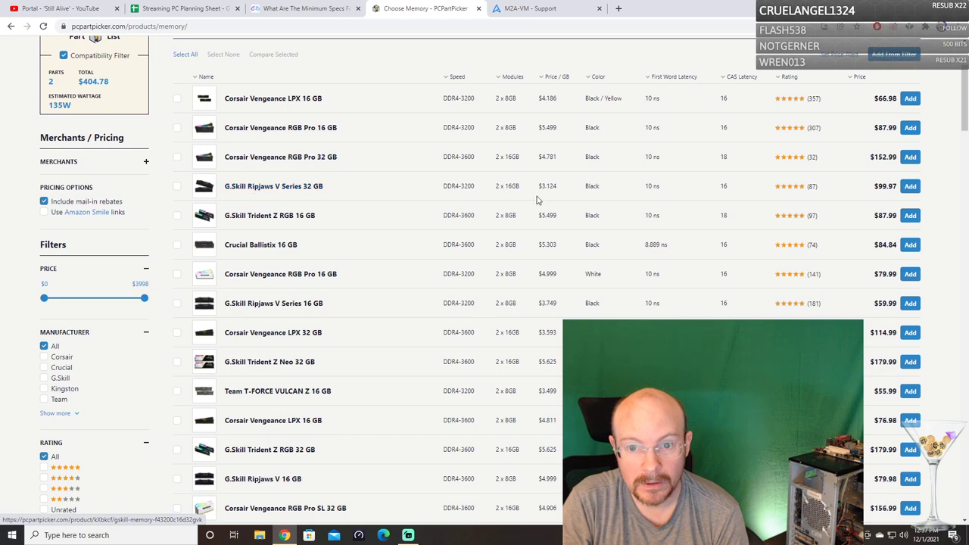
{"action": "left_click", "coordinate": [909, 186]}
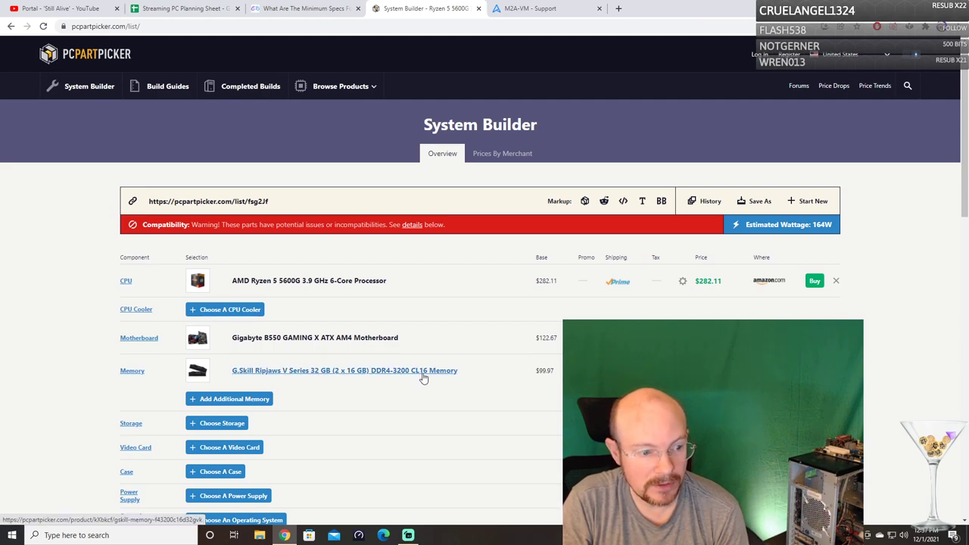
Open the storage selection for the build and look over the first compatible drives.
{"action": "scroll", "coordinate": [471, 377], "scroll_direction": "down", "scroll_amount": 1}
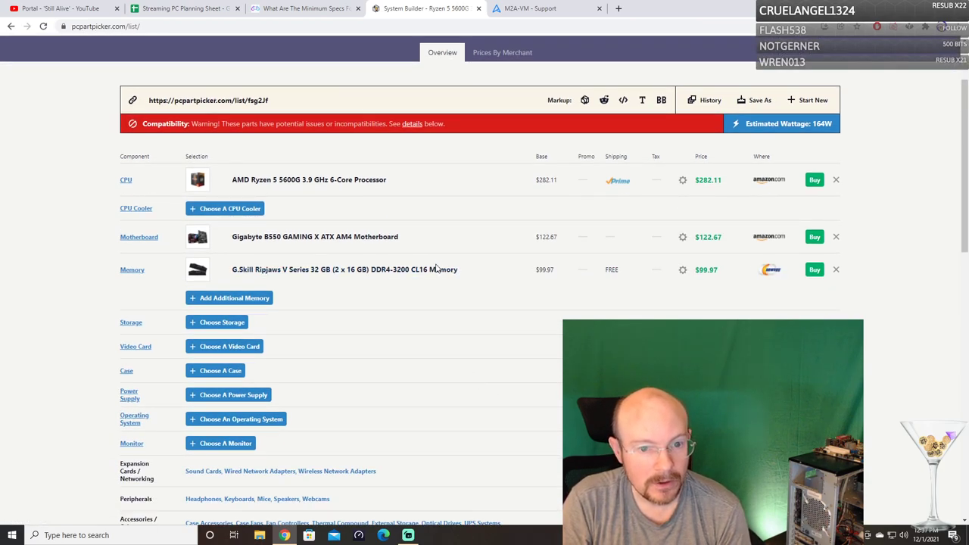
{"action": "left_click", "coordinate": [214, 322]}
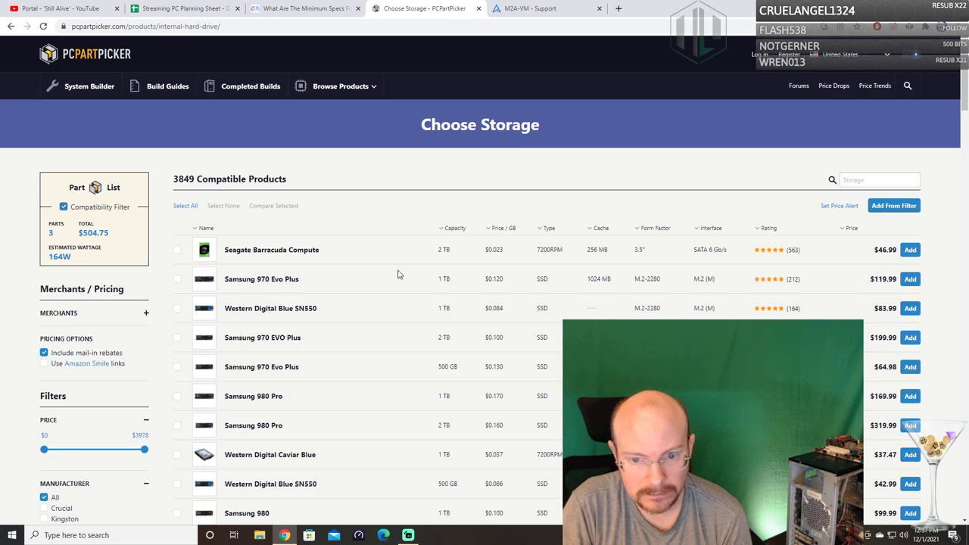
{"action": "scroll", "coordinate": [398, 275], "scroll_direction": "down", "scroll_amount": 3}
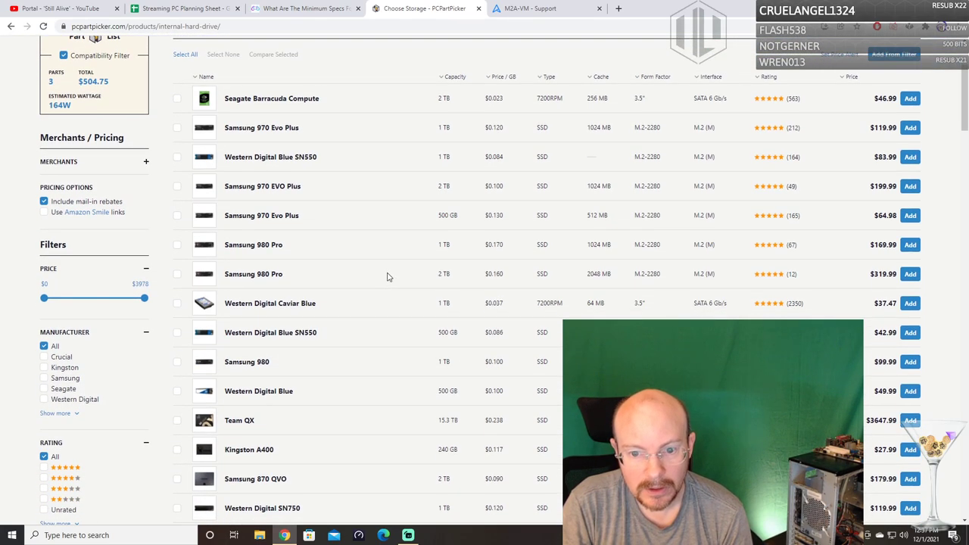
{"action": "scroll", "coordinate": [386, 277], "scroll_direction": "up", "scroll_amount": 1}
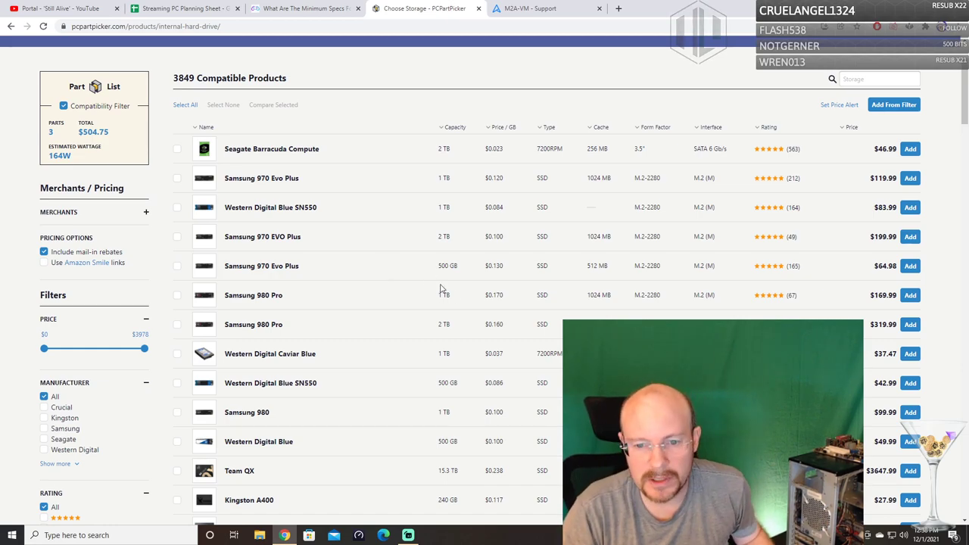
{"action": "scroll", "coordinate": [353, 302], "scroll_direction": "down", "scroll_amount": 1}
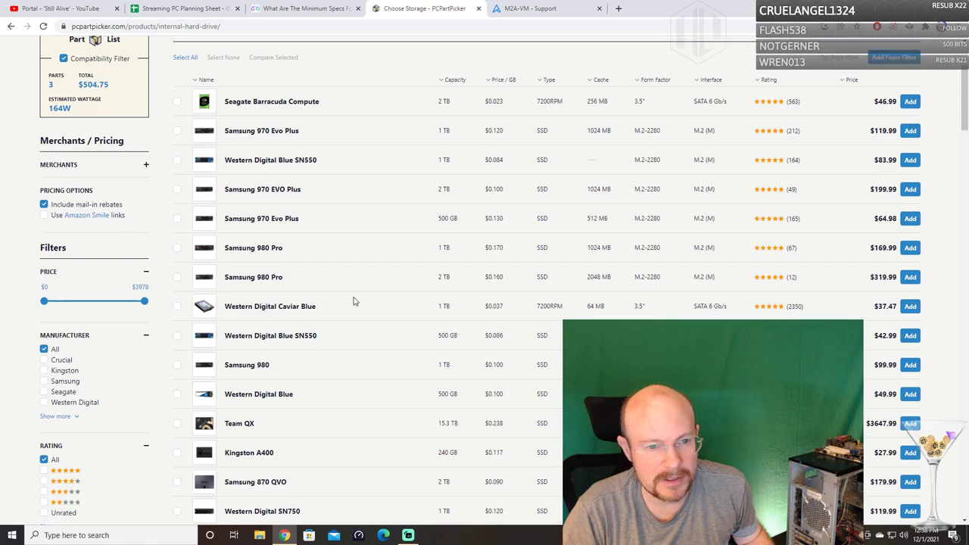
{"action": "scroll", "coordinate": [352, 301], "scroll_direction": "up", "scroll_amount": 1}
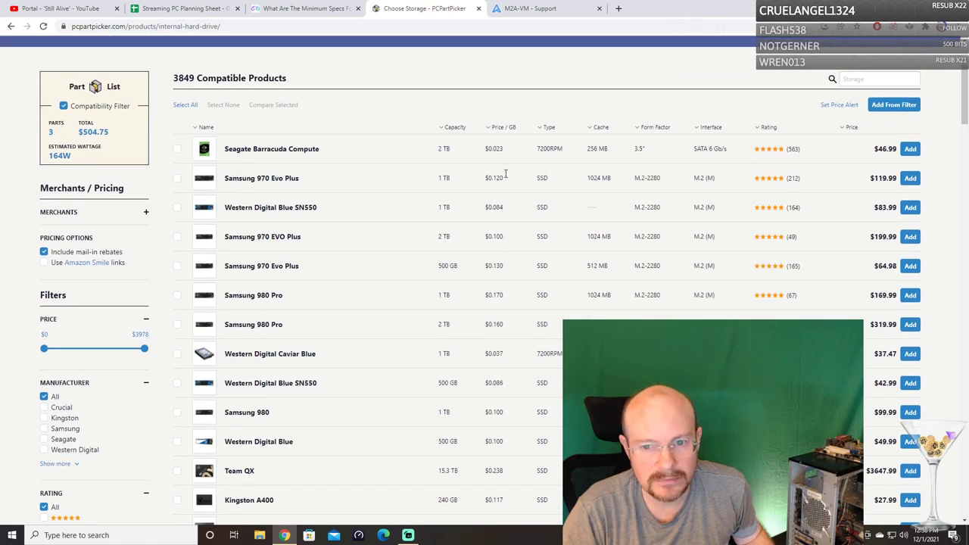
Look further through the unsorted storage list, comparing the drives' capacity, type, form factor and price.
{"action": "scroll", "coordinate": [542, 235], "scroll_direction": "down", "scroll_amount": 4}
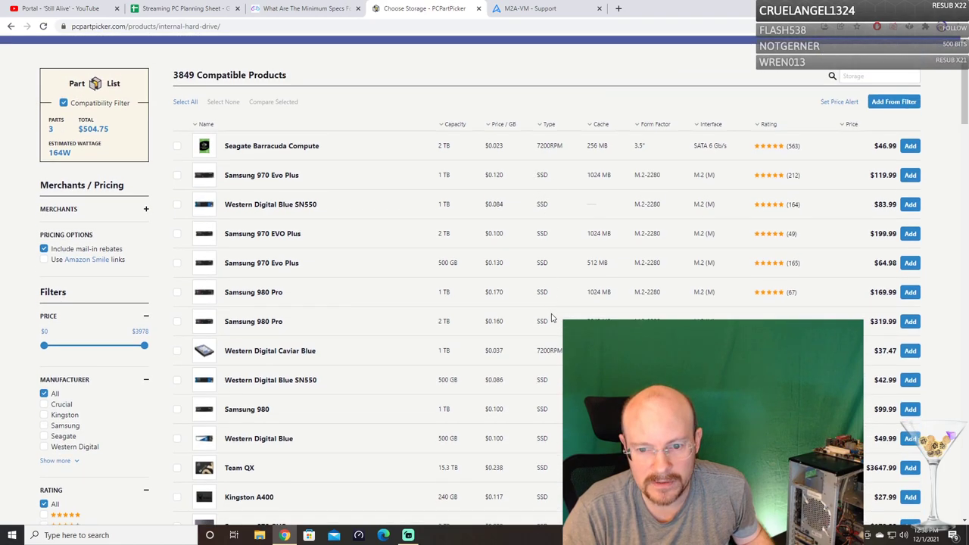
{"action": "scroll", "coordinate": [552, 317], "scroll_direction": "down", "scroll_amount": 4}
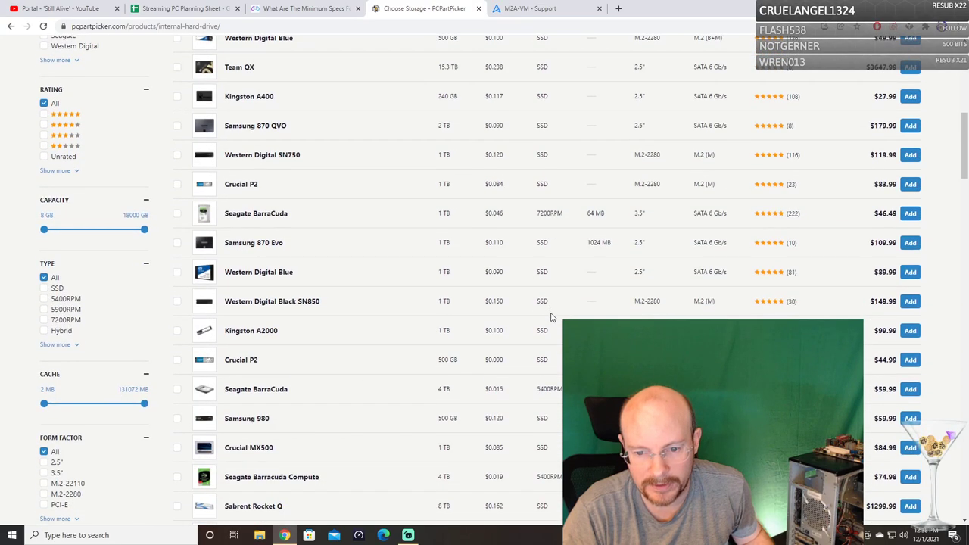
{"action": "scroll", "coordinate": [552, 316], "scroll_direction": "down", "scroll_amount": 1}
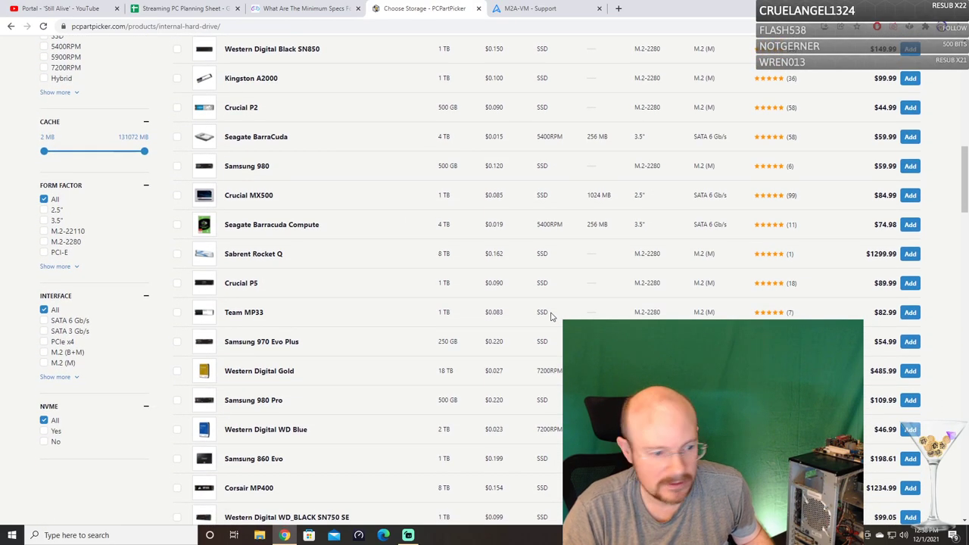
{"action": "scroll", "coordinate": [551, 316], "scroll_direction": "down", "scroll_amount": 4}
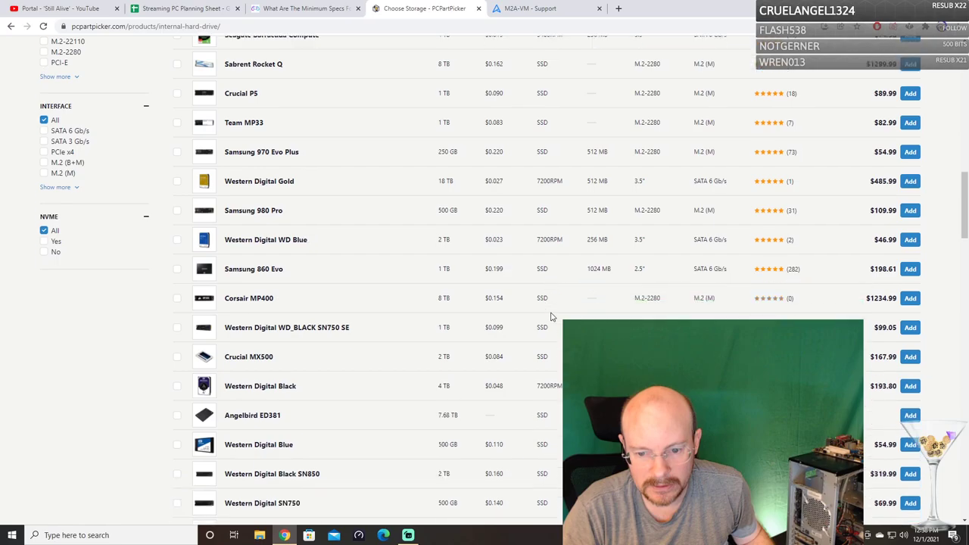
{"action": "scroll", "coordinate": [552, 316], "scroll_direction": "up", "scroll_amount": 3}
{"action": "scroll", "coordinate": [551, 316], "scroll_direction": "up", "scroll_amount": 9}
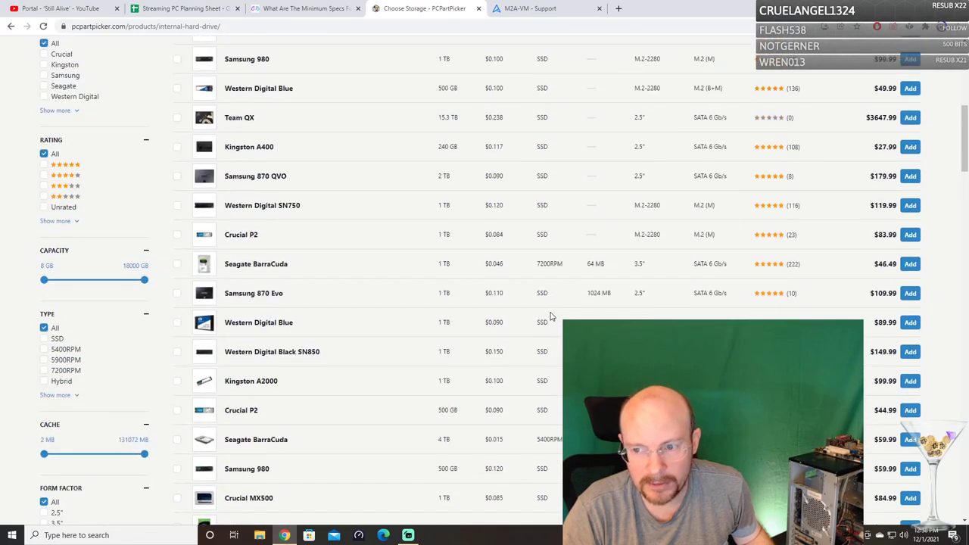
{"action": "scroll", "coordinate": [551, 316], "scroll_direction": "up", "scroll_amount": 2}
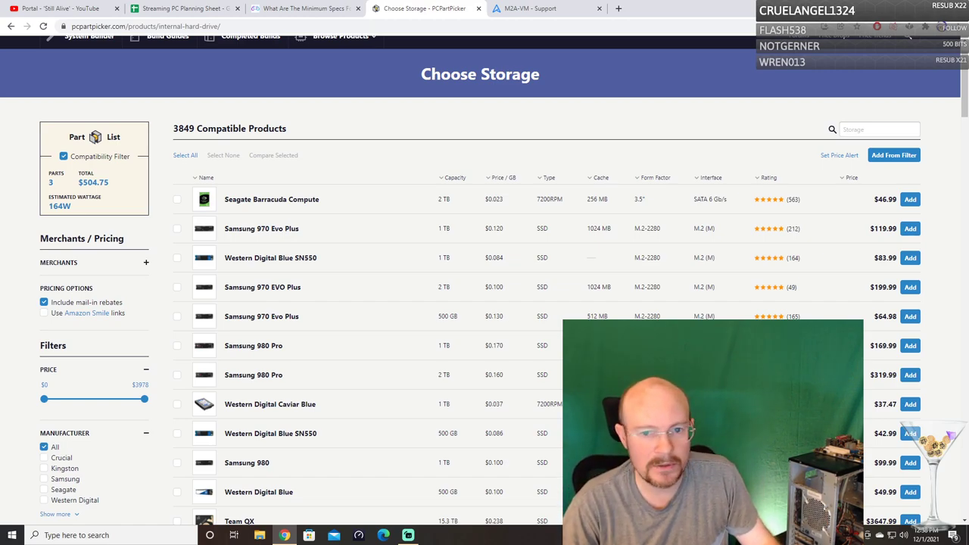
Sort the storage list by type and look through the SSDs on the first page.
{"action": "left_click", "coordinate": [550, 177]}
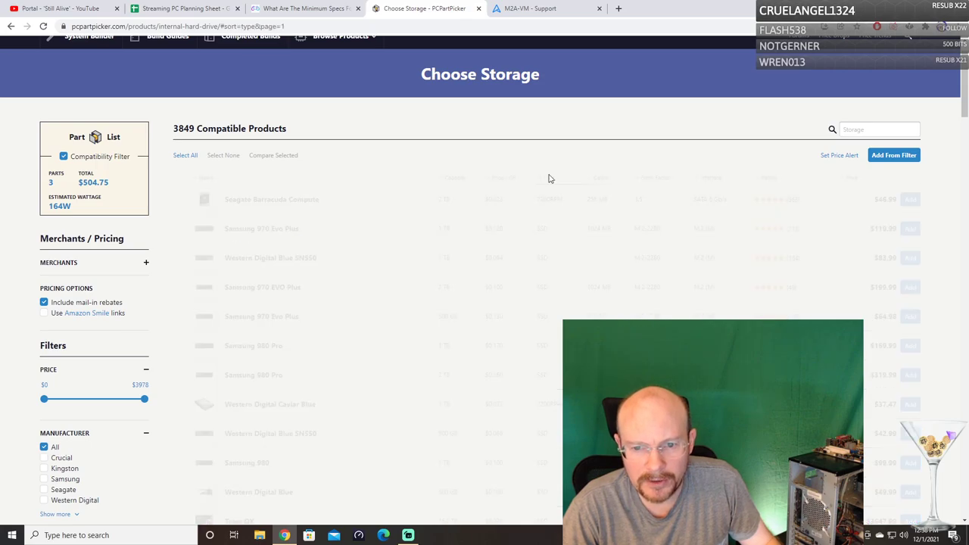
{"action": "scroll", "coordinate": [555, 237], "scroll_direction": "down", "scroll_amount": 20}
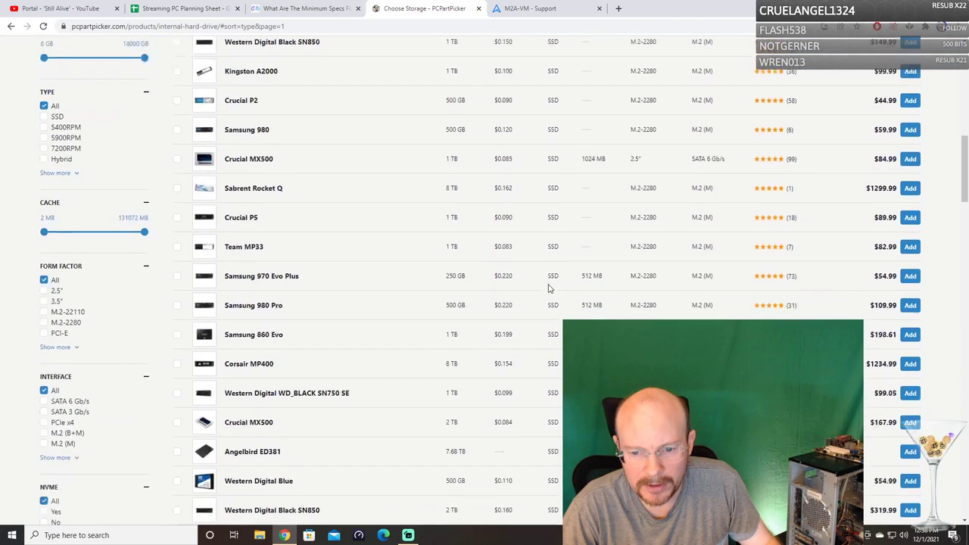
{"action": "scroll", "coordinate": [550, 288], "scroll_direction": "down", "scroll_amount": 15}
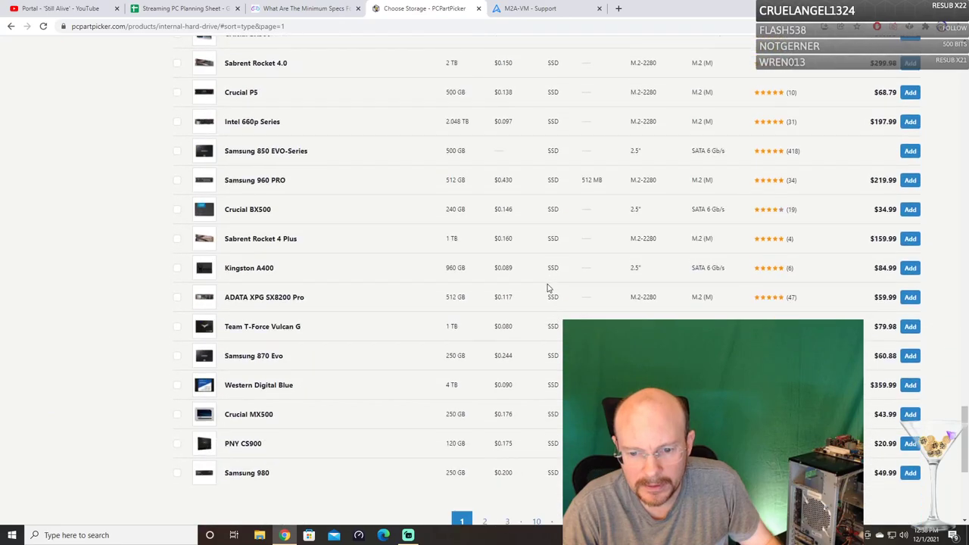
{"action": "scroll", "coordinate": [548, 285], "scroll_direction": "up", "scroll_amount": 5}
{"action": "scroll", "coordinate": [548, 286], "scroll_direction": "up", "scroll_amount": 15}
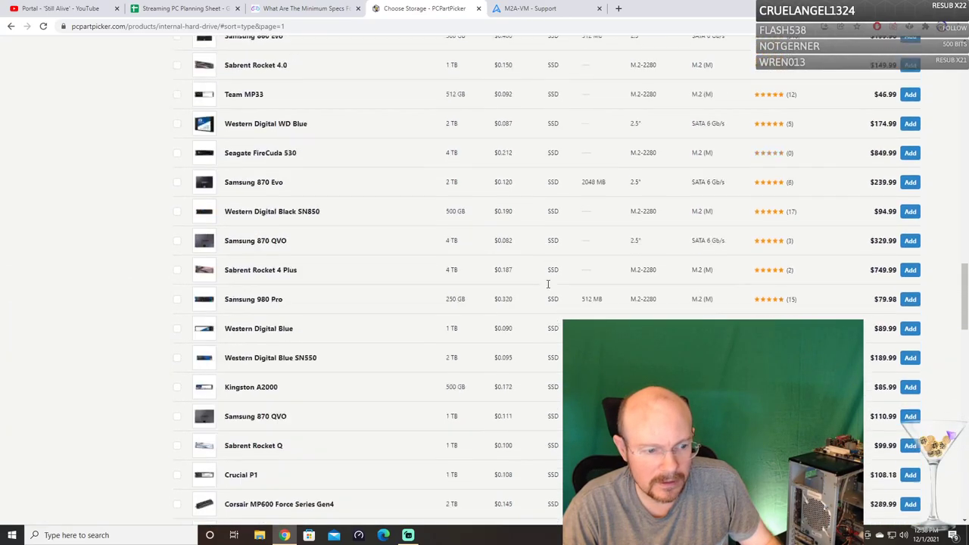
{"action": "scroll", "coordinate": [548, 284], "scroll_direction": "up", "scroll_amount": 5}
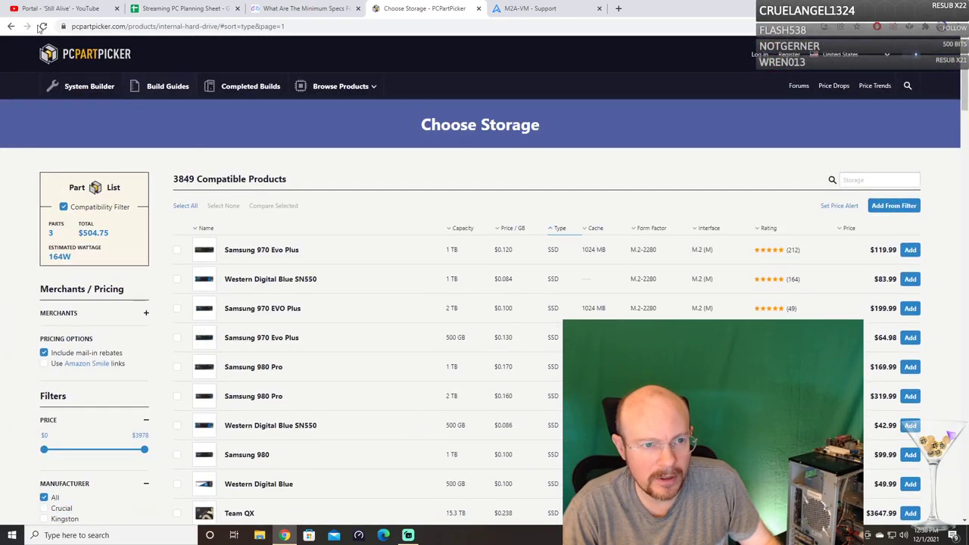
Return to the parts list, open the Gigabyte B550 GAMING X motherboard's product page and read through its specifications.
{"action": "left_click", "coordinate": [10, 27]}
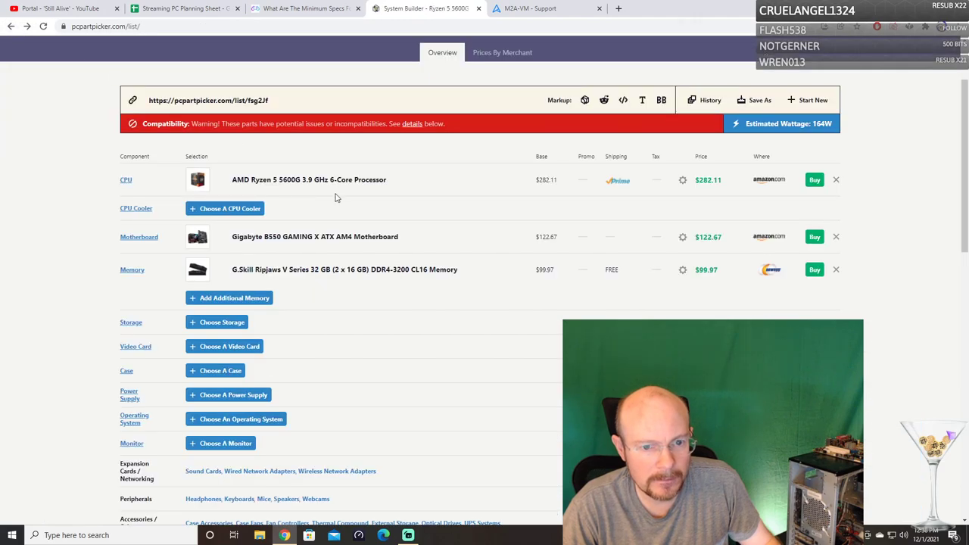
{"action": "left_click", "coordinate": [337, 237]}
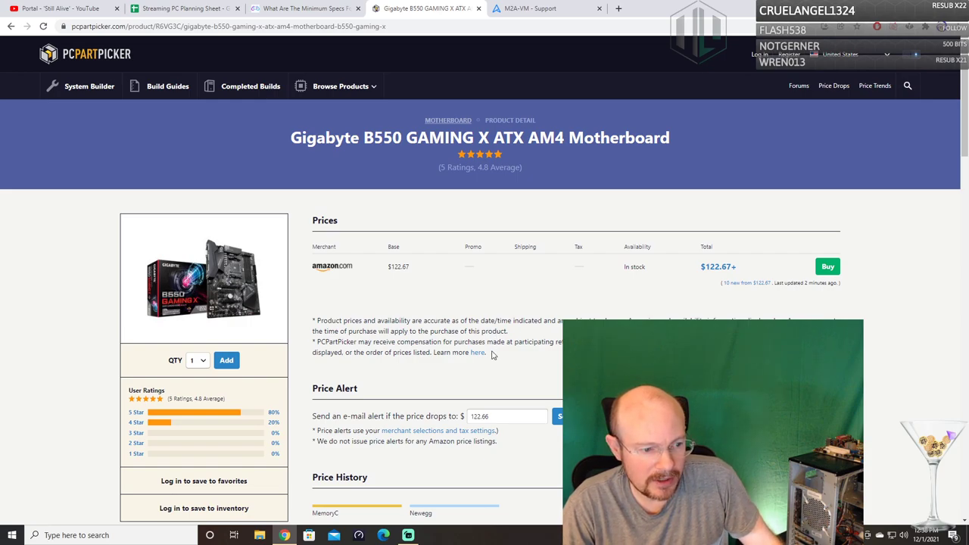
{"action": "scroll", "coordinate": [492, 355], "scroll_direction": "down", "scroll_amount": 2}
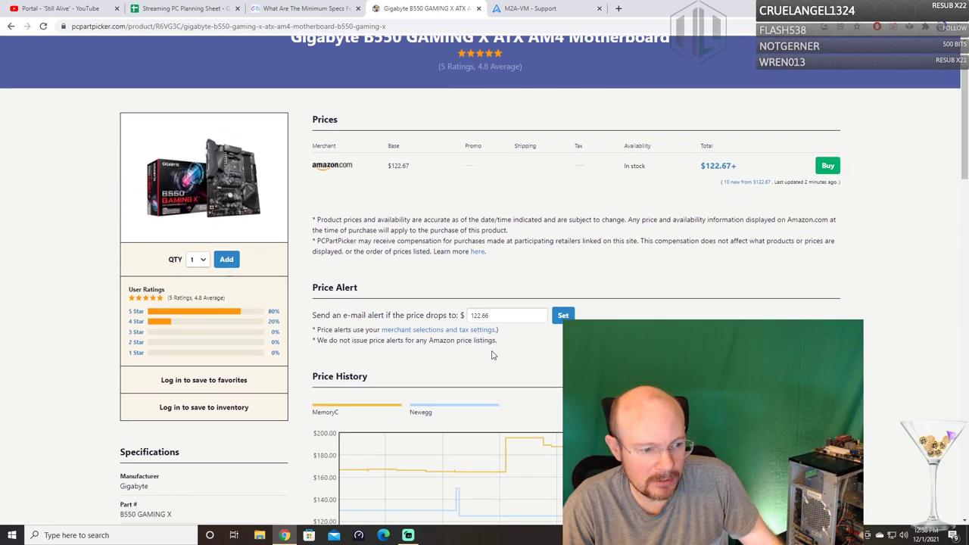
{"action": "scroll", "coordinate": [439, 325], "scroll_direction": "down", "scroll_amount": 4}
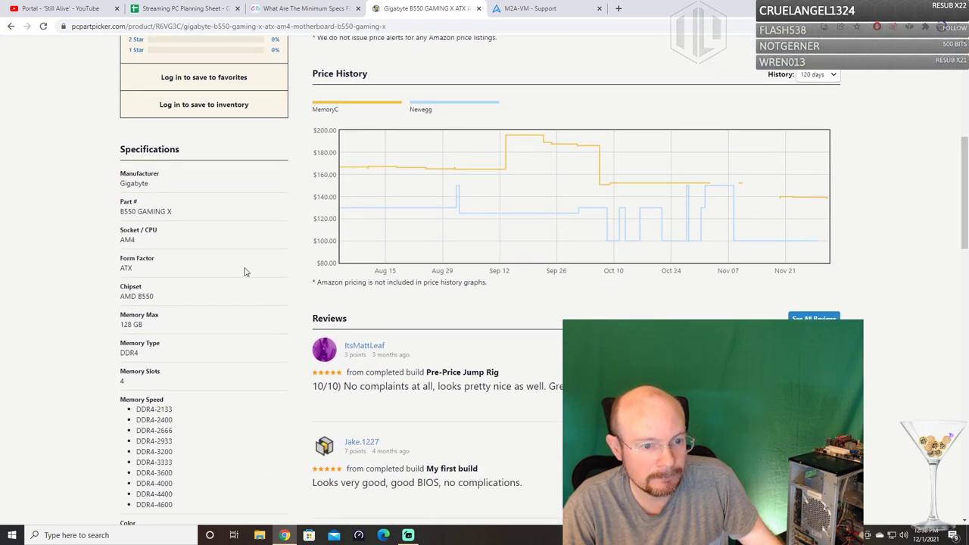
{"action": "scroll", "coordinate": [244, 273], "scroll_direction": "down", "scroll_amount": 1}
{"action": "scroll", "coordinate": [204, 211], "scroll_direction": "down", "scroll_amount": 5}
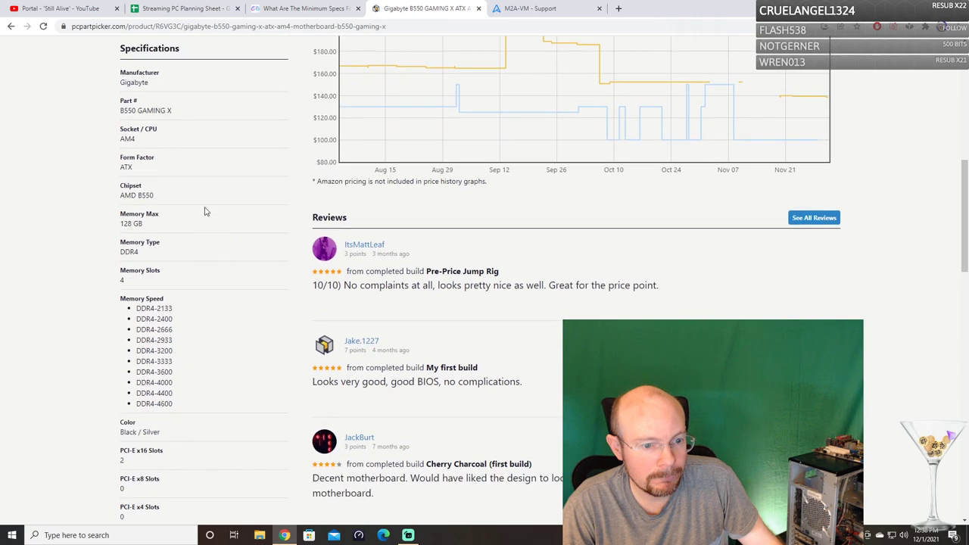
{"action": "scroll", "coordinate": [235, 309], "scroll_direction": "down", "scroll_amount": 1}
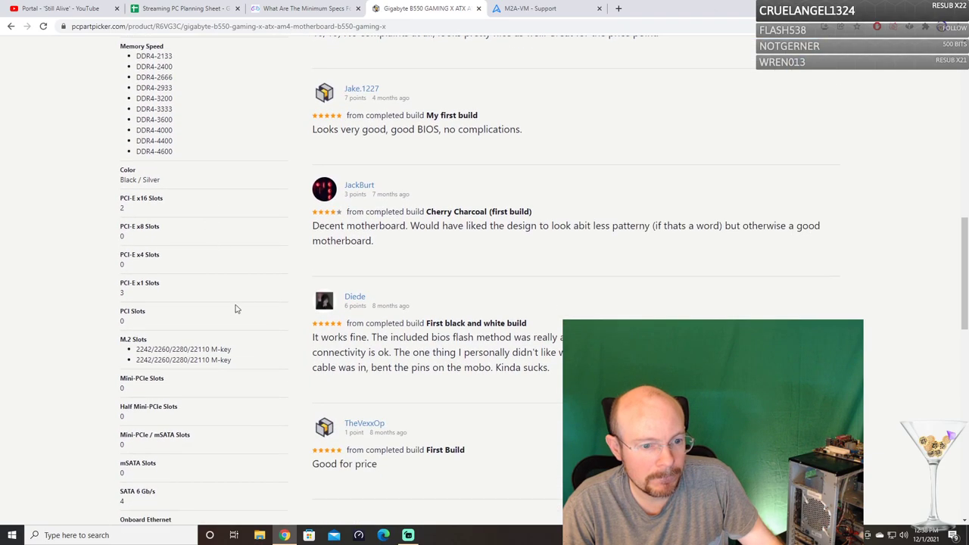
Check which drive sizes and key type the motherboard's two M.2 slots support.
{"action": "left_click_drag", "start_coordinate": [235, 351], "coordinate": [137, 349]}
{"action": "left_click", "coordinate": [138, 357]}
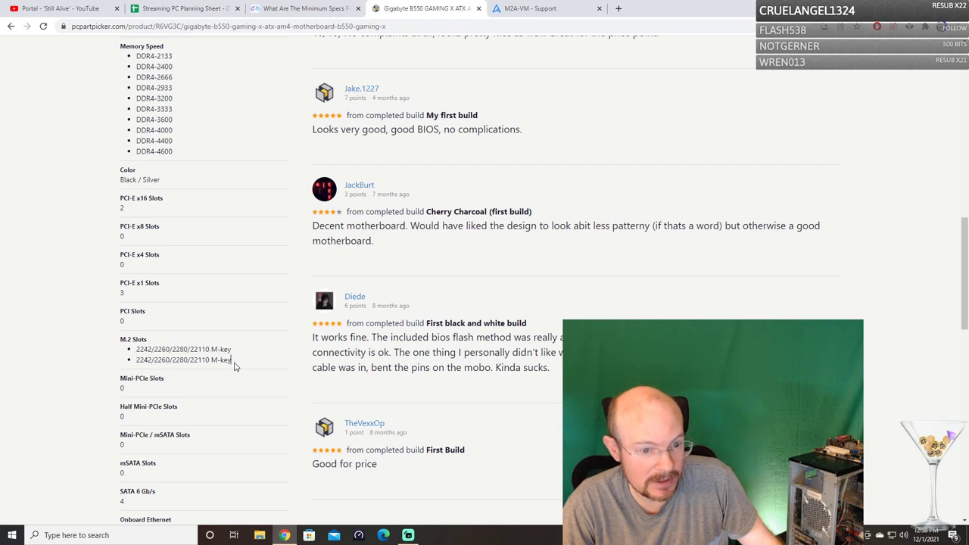
{"action": "left_click_drag", "start_coordinate": [234, 364], "coordinate": [142, 360]}
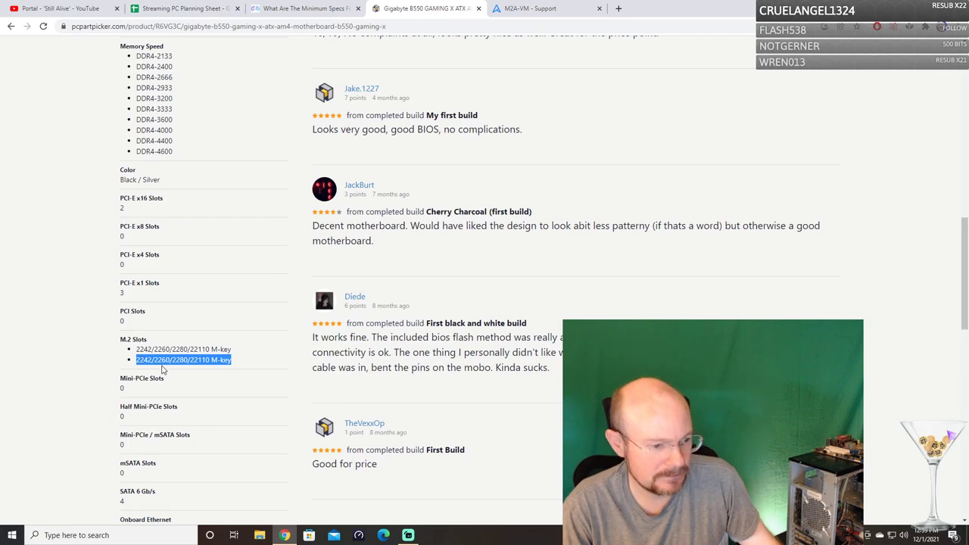
{"action": "scroll", "coordinate": [203, 351], "scroll_direction": "up", "scroll_amount": 3}
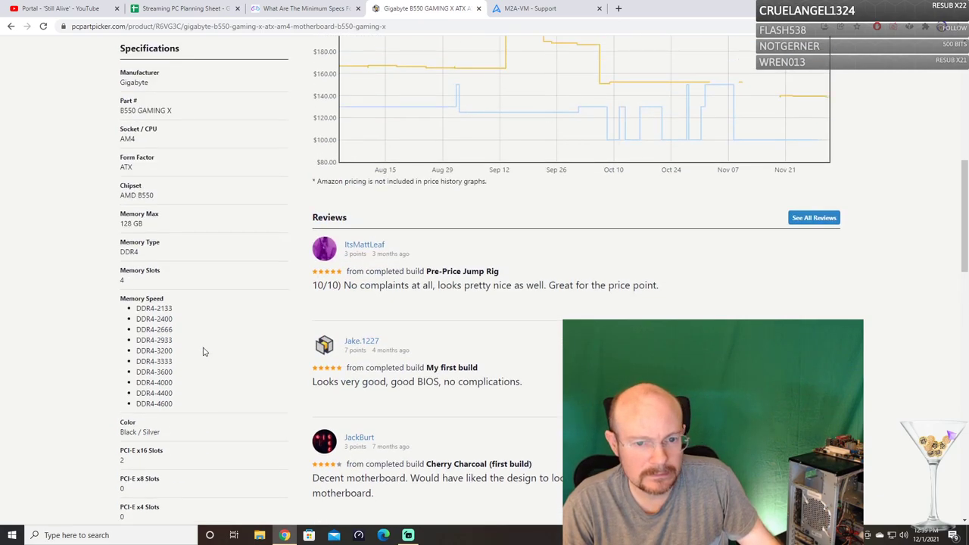
{"action": "scroll", "coordinate": [202, 352], "scroll_direction": "up", "scroll_amount": 7}
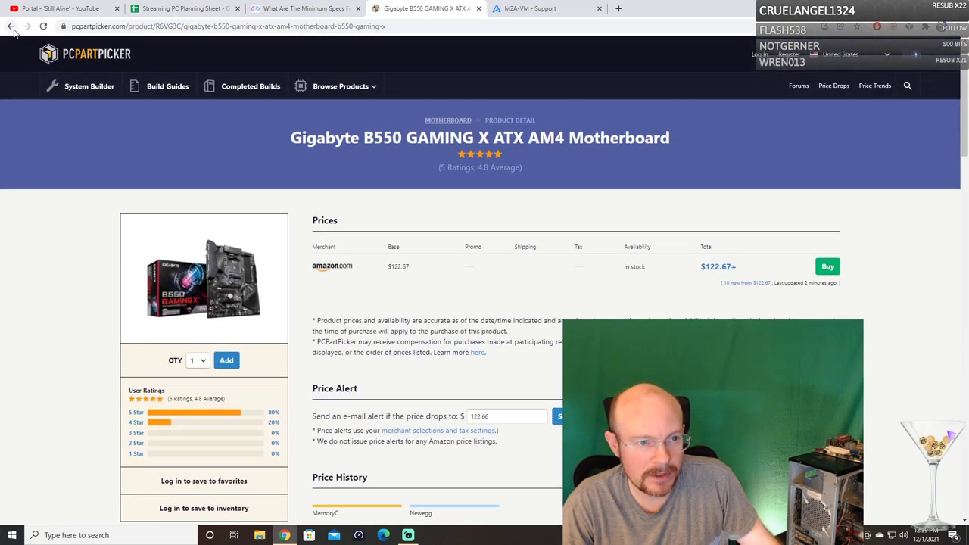
Return to the parts list, reopen the storage selection and search it for "m2".
{"action": "left_click", "coordinate": [11, 27]}
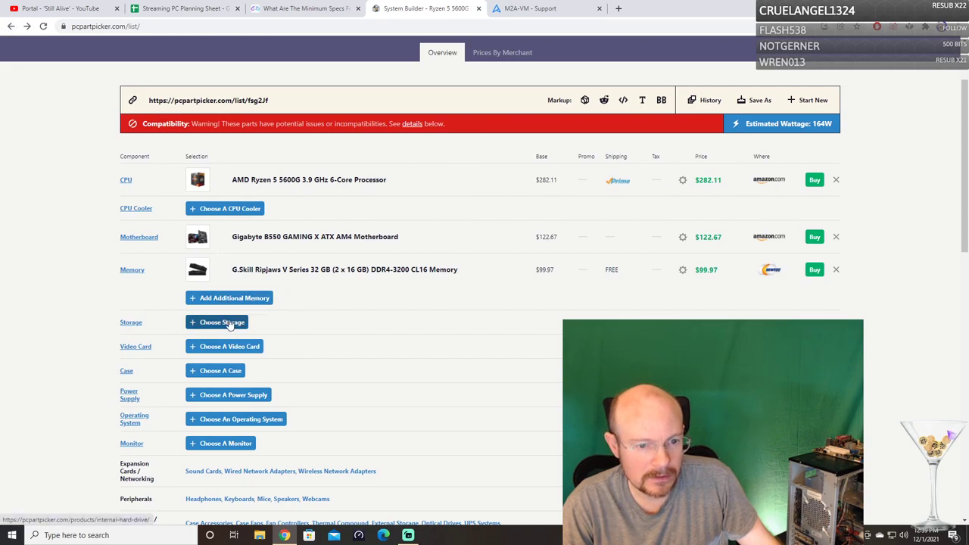
{"action": "left_click", "coordinate": [230, 324]}
{"action": "left_click", "coordinate": [859, 179]}
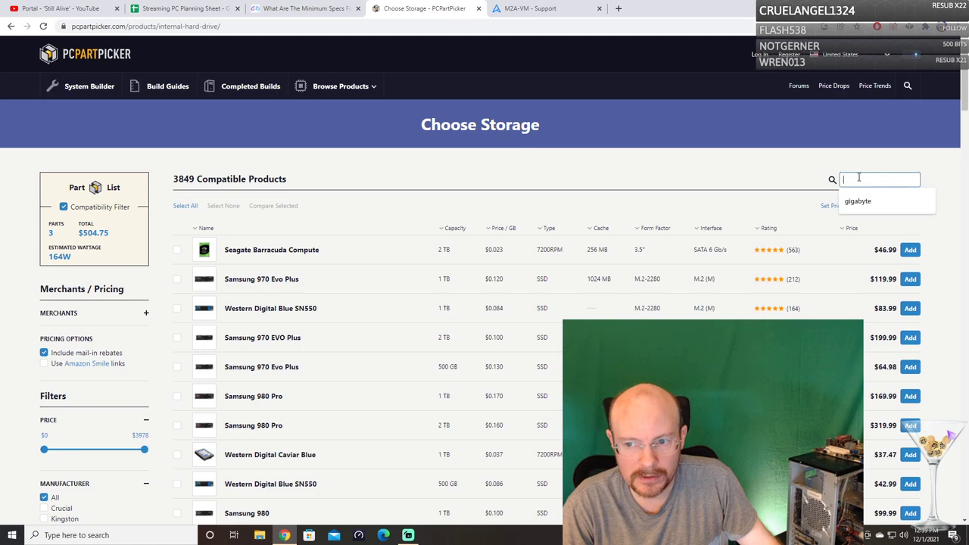
{"action": "type", "text": "m"}
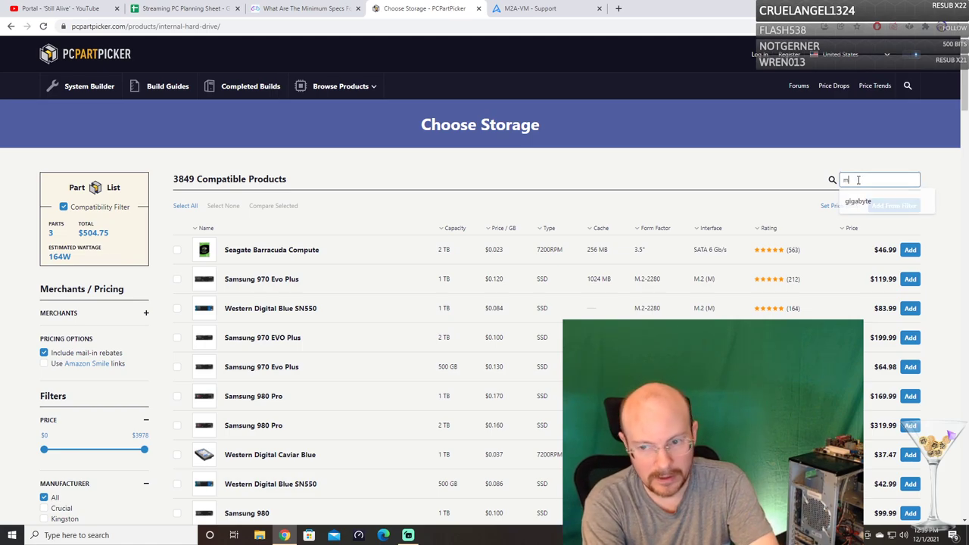
{"action": "type", "text": ".2"}
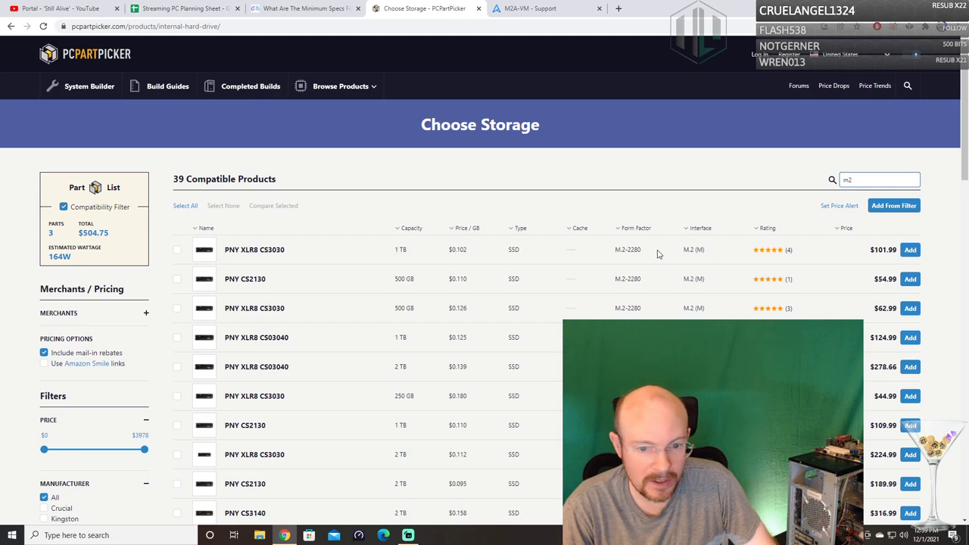
Look over the M.2 search results and open the PNY XLR8 CS3030 1 TB drive's product page to check its merchant prices.
{"action": "scroll", "coordinate": [660, 258], "scroll_direction": "down", "scroll_amount": 2}
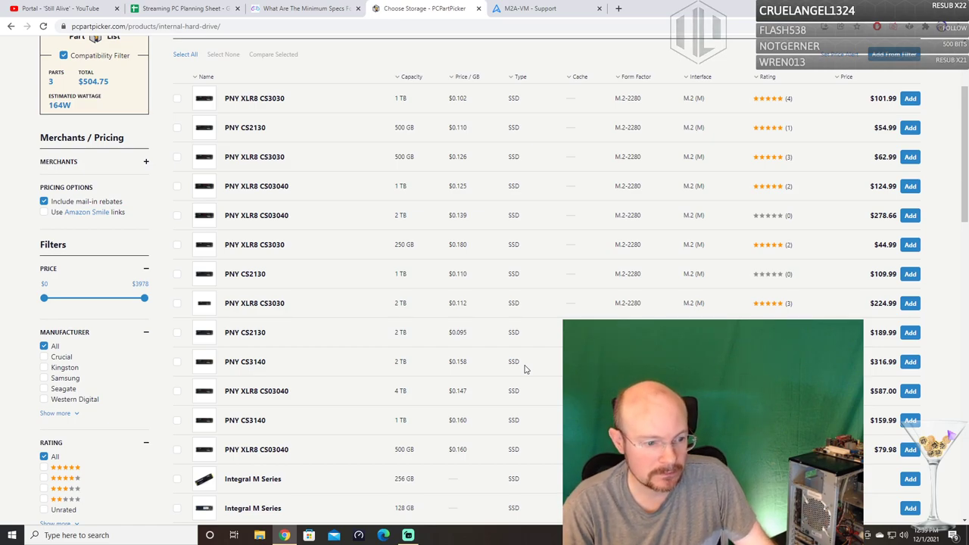
{"action": "scroll", "coordinate": [515, 318], "scroll_direction": "up", "scroll_amount": 2}
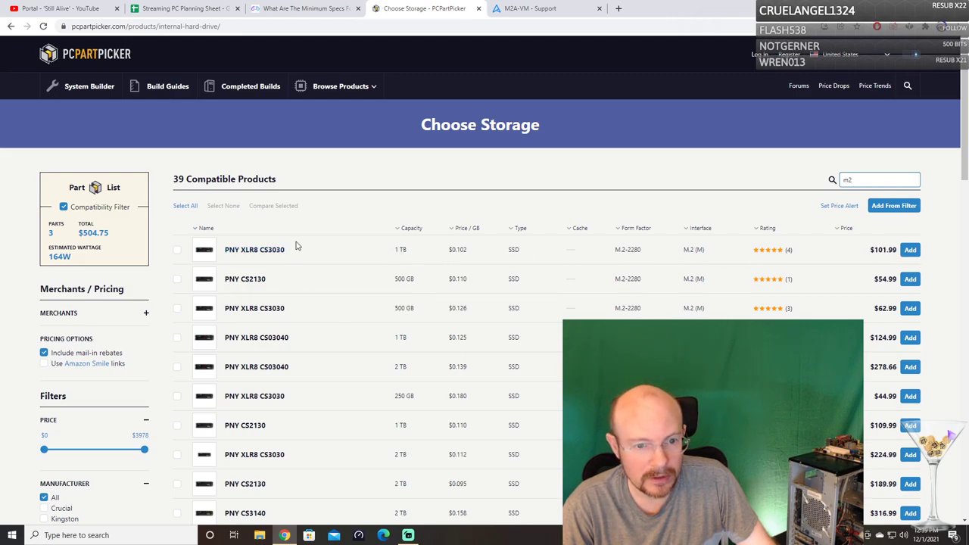
{"action": "left_click", "coordinate": [265, 250]}
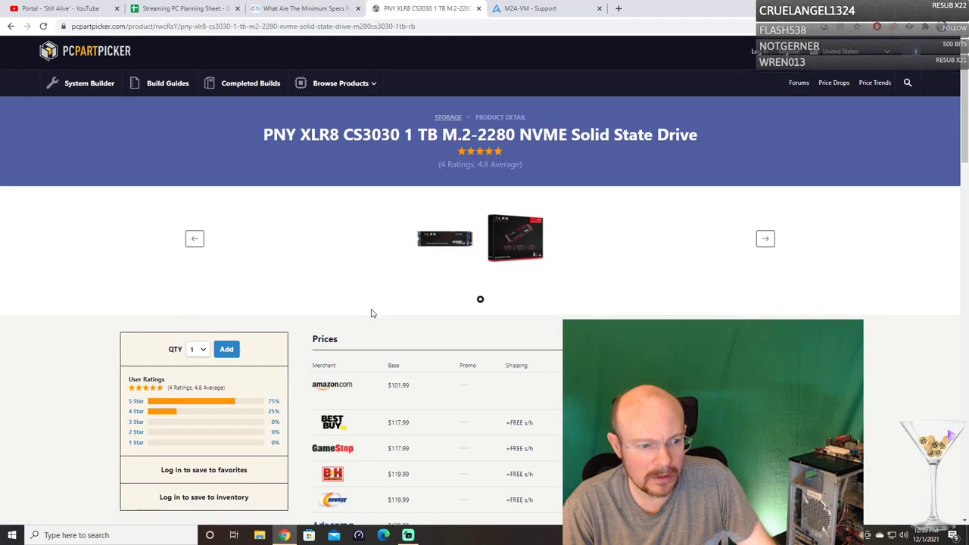
{"action": "scroll", "coordinate": [363, 308], "scroll_direction": "down", "scroll_amount": 1}
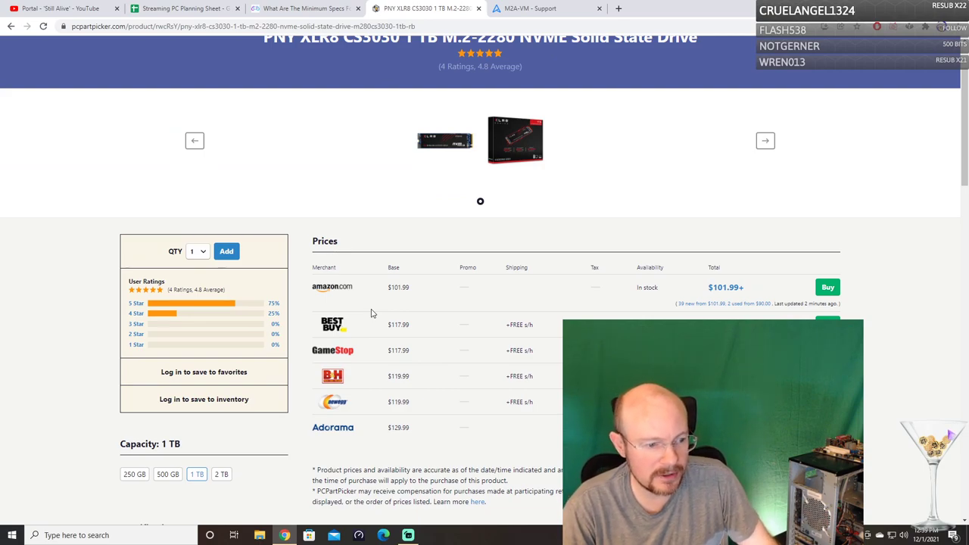
Check the PNY XLR8 CS3030 1 TB drive's price history, form factor and interface specifications.
{"action": "scroll", "coordinate": [457, 291], "scroll_direction": "down", "scroll_amount": 5}
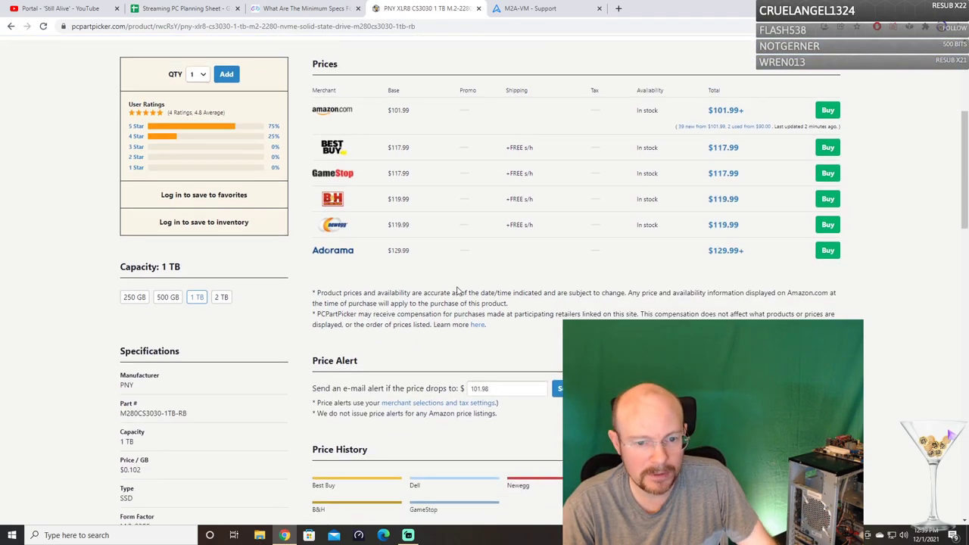
{"action": "scroll", "coordinate": [457, 291], "scroll_direction": "down", "scroll_amount": 1}
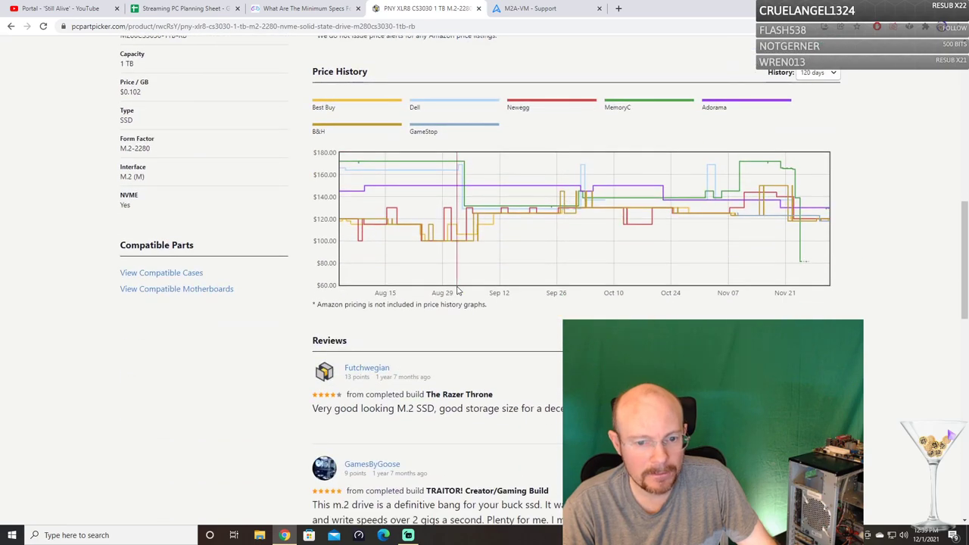
{"action": "scroll", "coordinate": [457, 291], "scroll_direction": "up", "scroll_amount": 2}
{"action": "scroll", "coordinate": [458, 290], "scroll_direction": "up", "scroll_amount": 1}
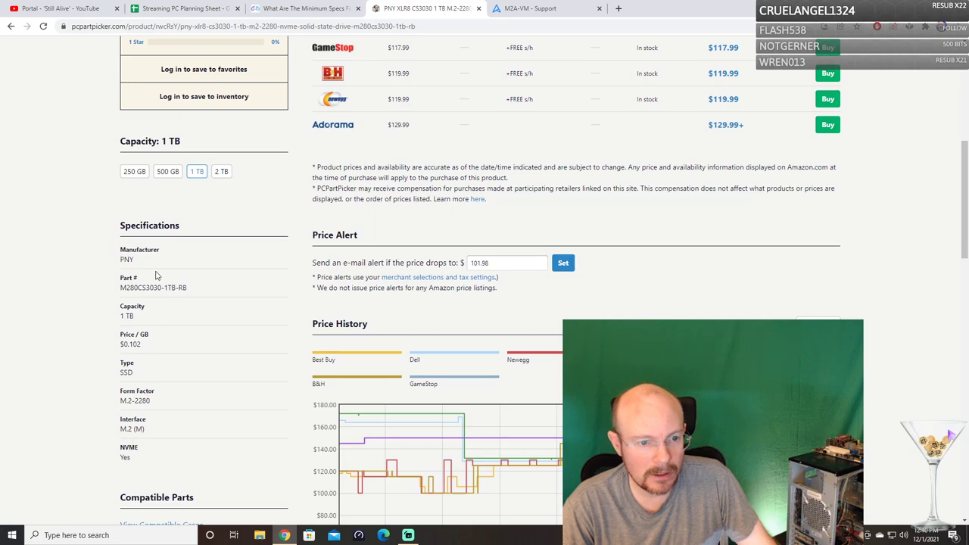
{"action": "scroll", "coordinate": [189, 322], "scroll_direction": "up", "scroll_amount": 3}
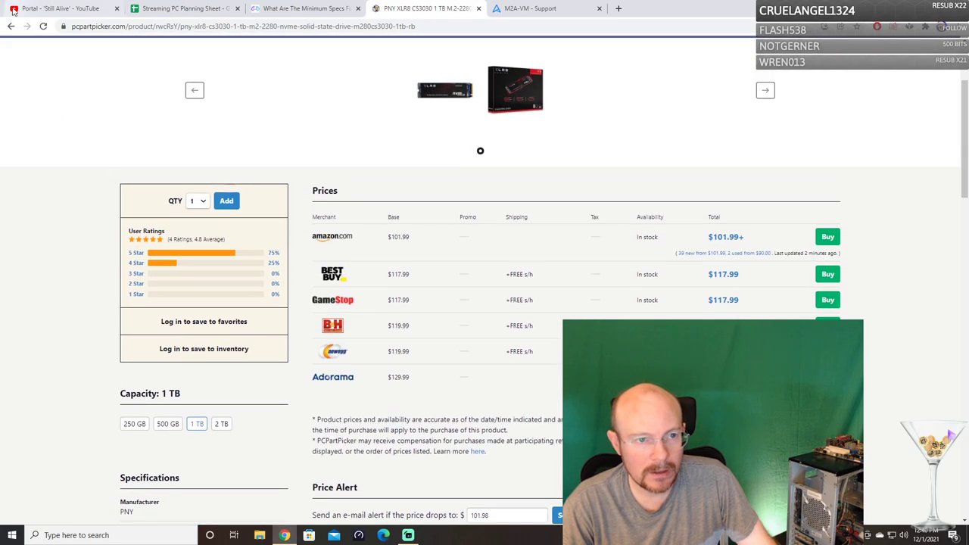
Return to the parts list, reopen the Gigabyte B550 GAMING X motherboard's product page and check its slot, SATA and USB header specifications.
{"action": "left_click", "coordinate": [10, 27]}
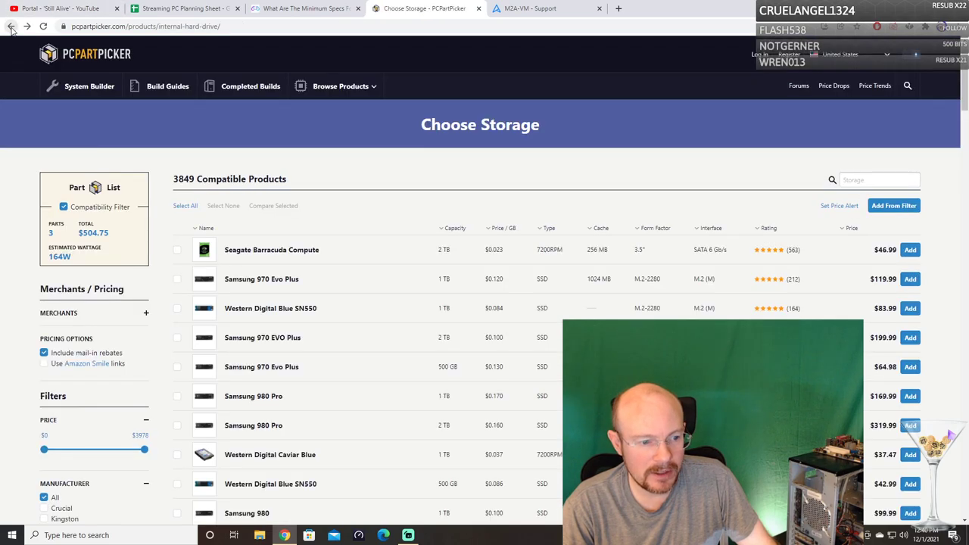
{"action": "left_click", "coordinate": [11, 27]}
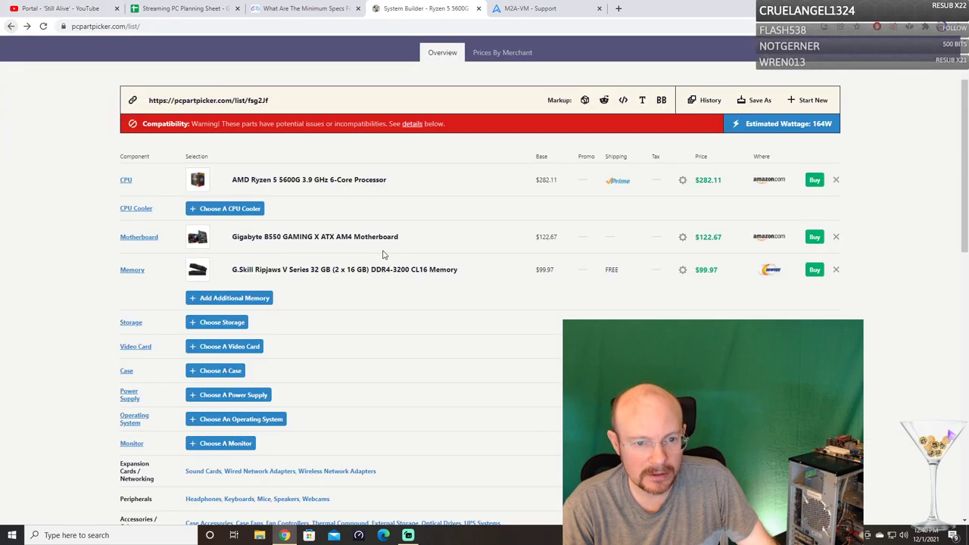
{"action": "left_click", "coordinate": [341, 243]}
{"action": "scroll", "coordinate": [341, 244], "scroll_direction": "down", "scroll_amount": 6}
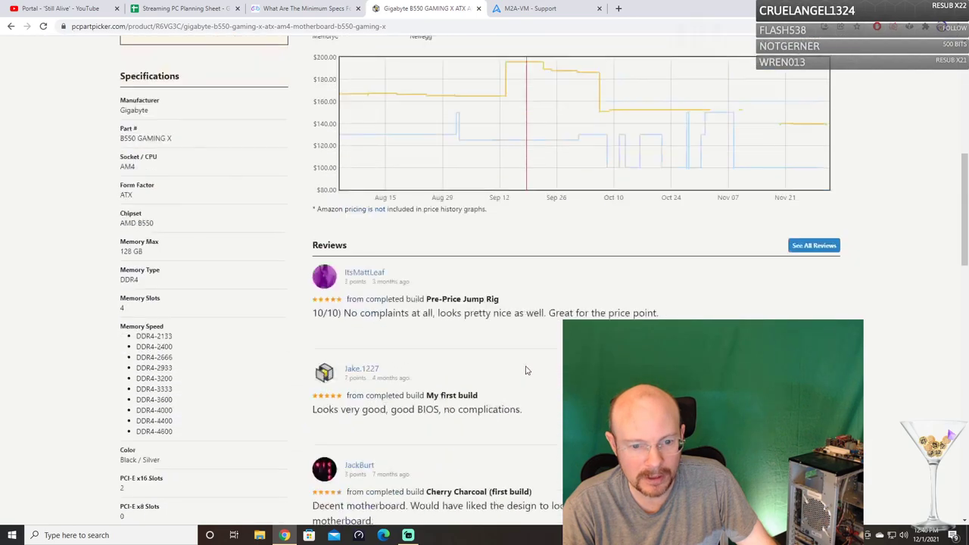
{"action": "scroll", "coordinate": [231, 351], "scroll_direction": "down", "scroll_amount": 5}
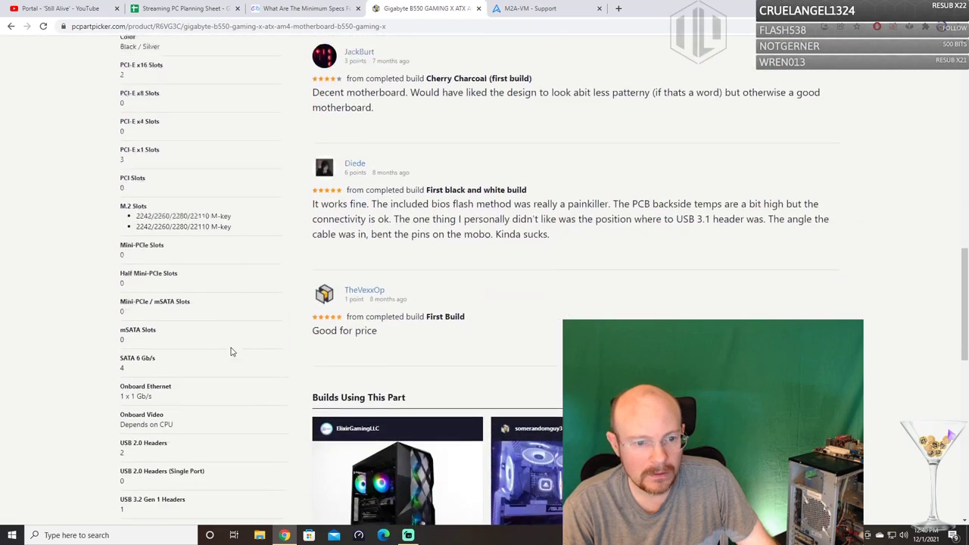
{"action": "scroll", "coordinate": [232, 353], "scroll_direction": "down", "scroll_amount": 2}
{"action": "scroll", "coordinate": [232, 356], "scroll_direction": "up", "scroll_amount": 4}
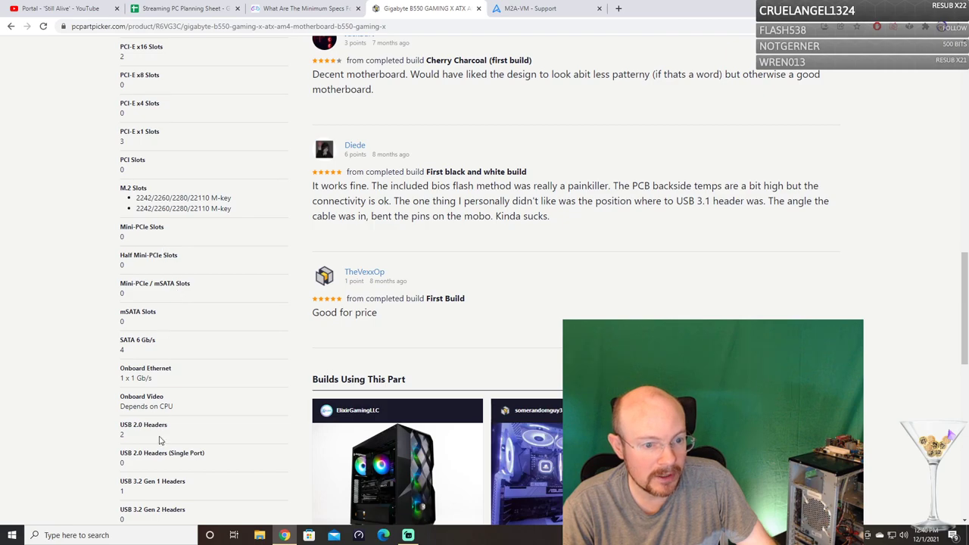
{"action": "scroll", "coordinate": [159, 439], "scroll_direction": "down", "scroll_amount": 3}
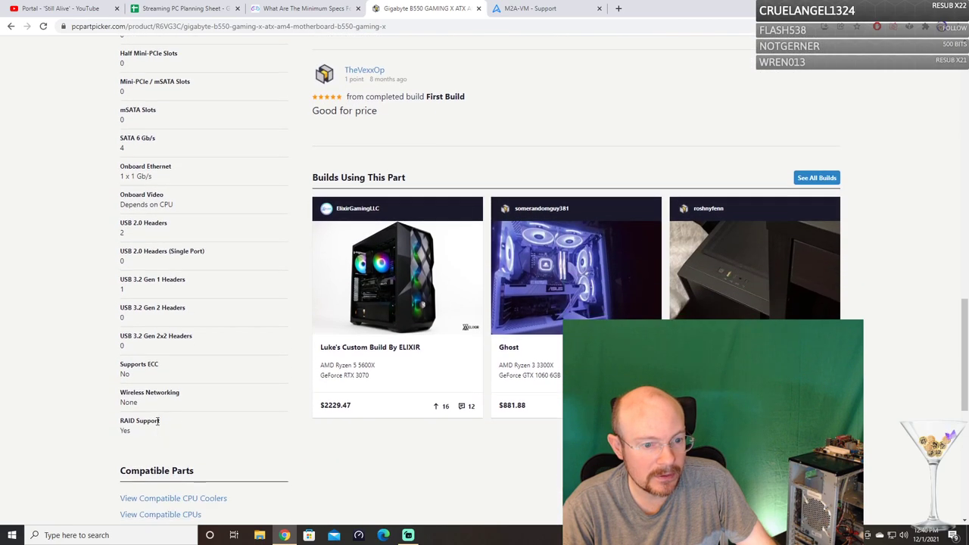
Review the motherboard's full specifications again, from chipset and memory support through the PCI-E and M.2 slots to the onboard connections.
{"action": "scroll", "coordinate": [159, 378], "scroll_direction": "up", "scroll_amount": 4}
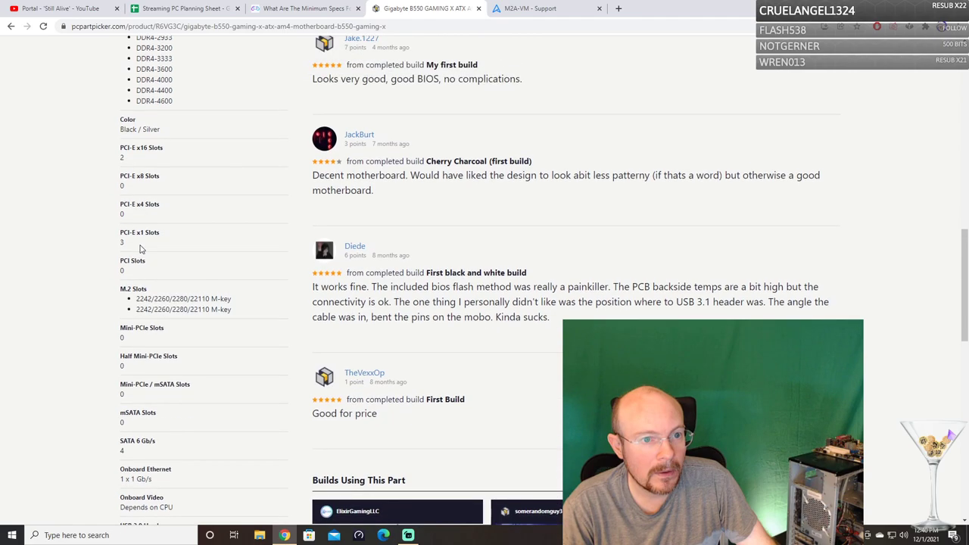
{"action": "scroll", "coordinate": [142, 227], "scroll_direction": "up", "scroll_amount": 3}
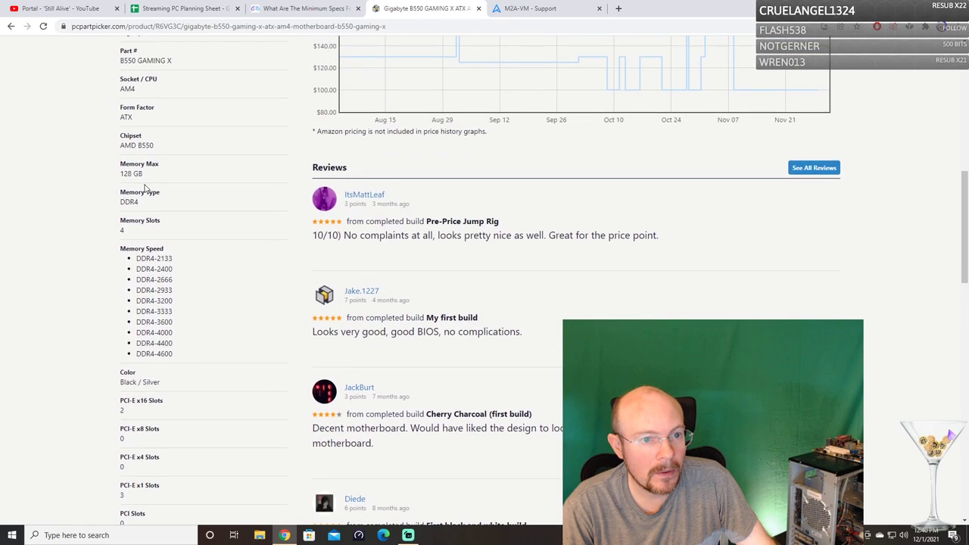
{"action": "scroll", "coordinate": [146, 189], "scroll_direction": "up", "scroll_amount": 1}
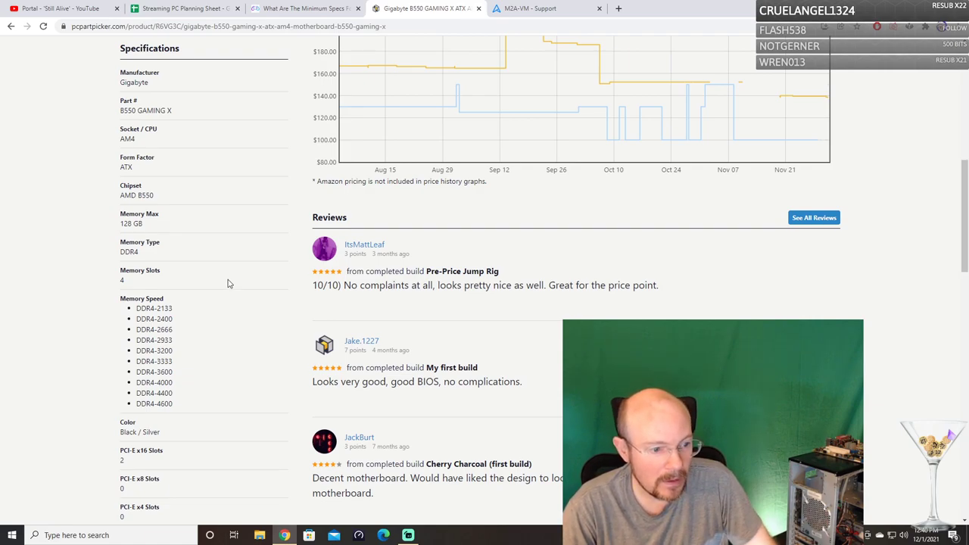
{"action": "scroll", "coordinate": [229, 283], "scroll_direction": "down", "scroll_amount": 1}
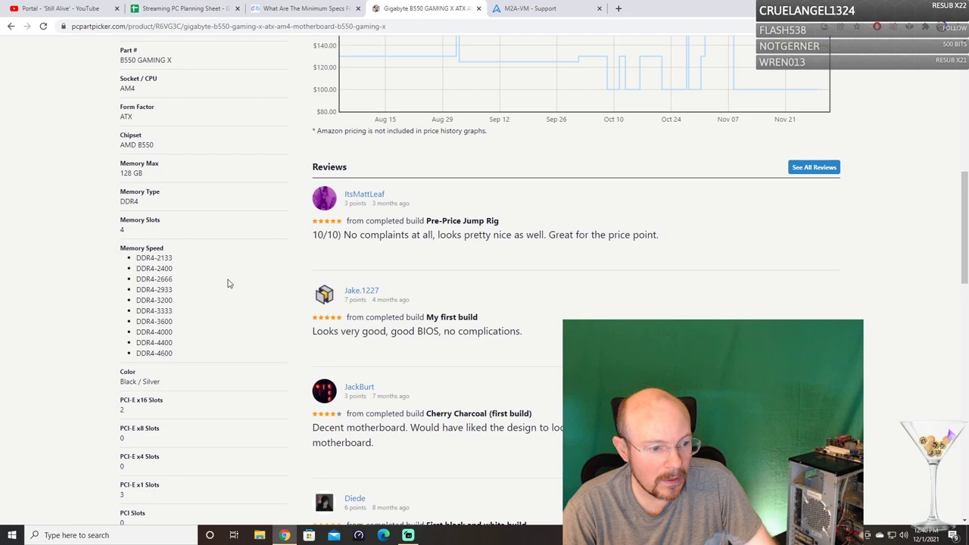
{"action": "scroll", "coordinate": [229, 286], "scroll_direction": "down", "scroll_amount": 1}
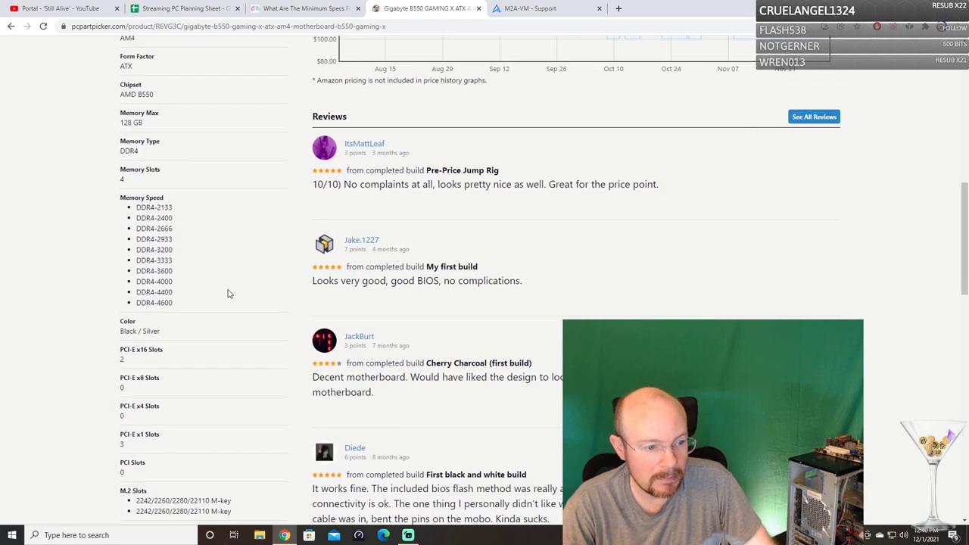
{"action": "scroll", "coordinate": [229, 295], "scroll_direction": "down", "scroll_amount": 3}
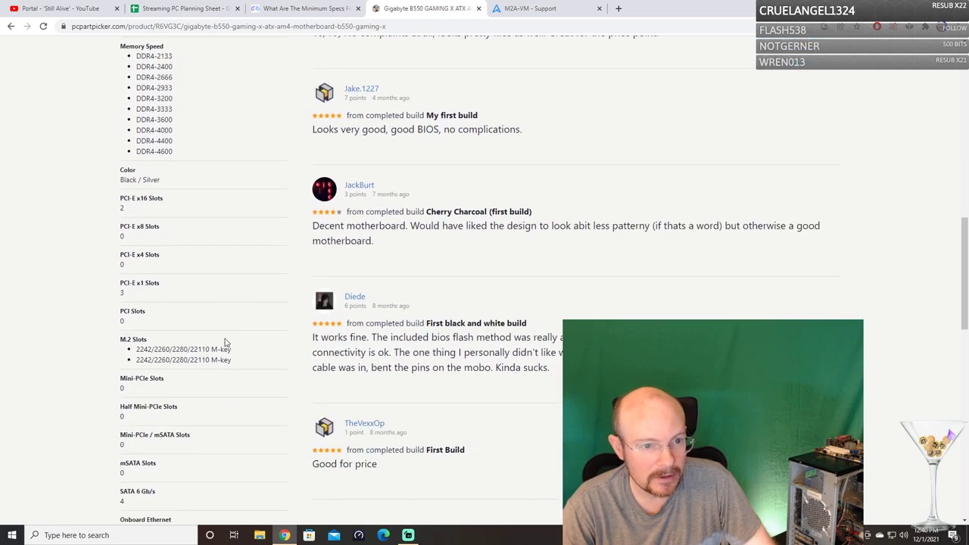
{"action": "scroll", "coordinate": [224, 355], "scroll_direction": "up", "scroll_amount": 1}
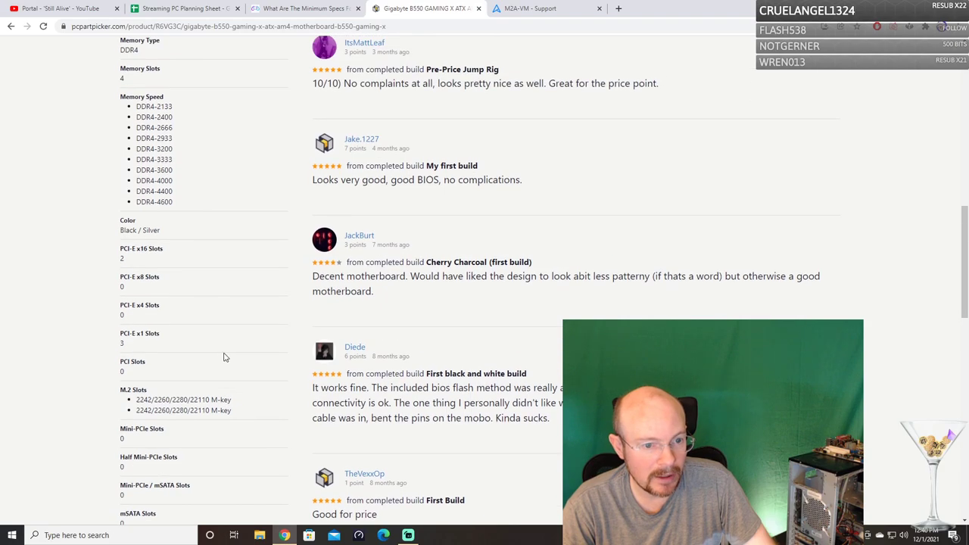
{"action": "scroll", "coordinate": [197, 295], "scroll_direction": "up", "scroll_amount": 2}
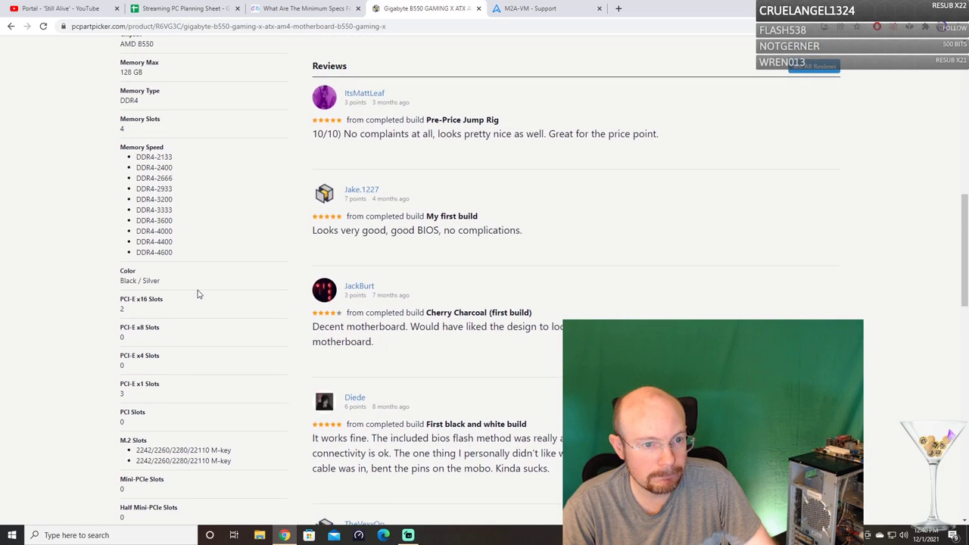
{"action": "scroll", "coordinate": [196, 295], "scroll_direction": "up", "scroll_amount": 4}
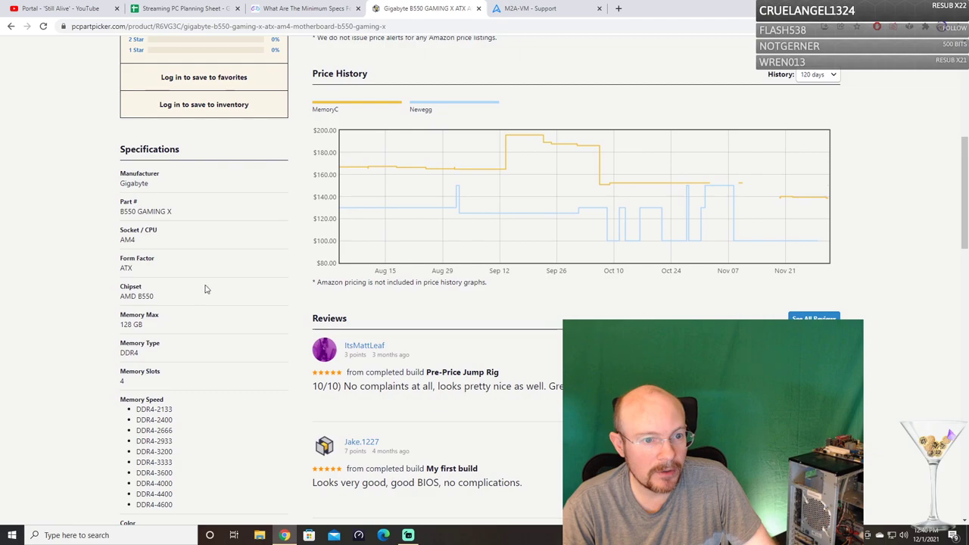
{"action": "scroll", "coordinate": [235, 288], "scroll_direction": "down", "scroll_amount": 3}
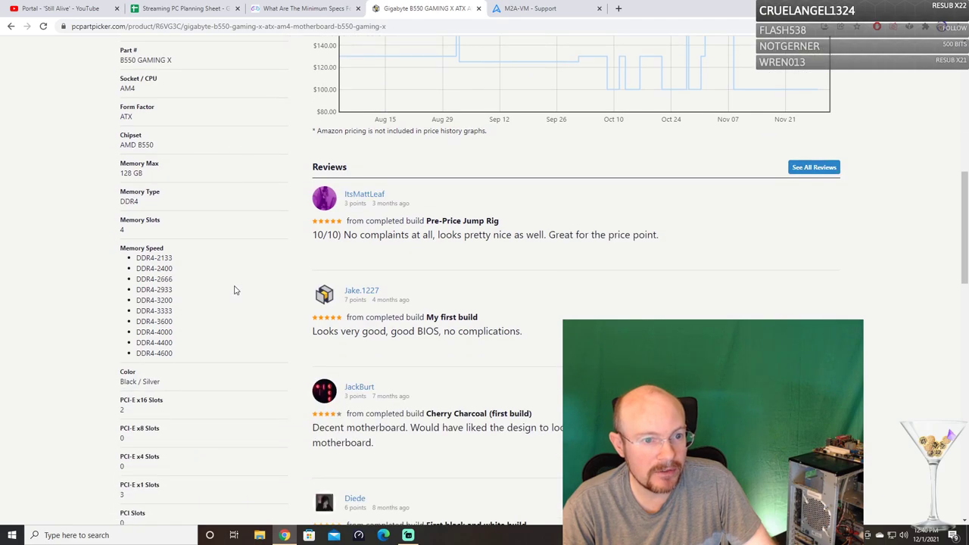
{"action": "scroll", "coordinate": [235, 290], "scroll_direction": "down", "scroll_amount": 6}
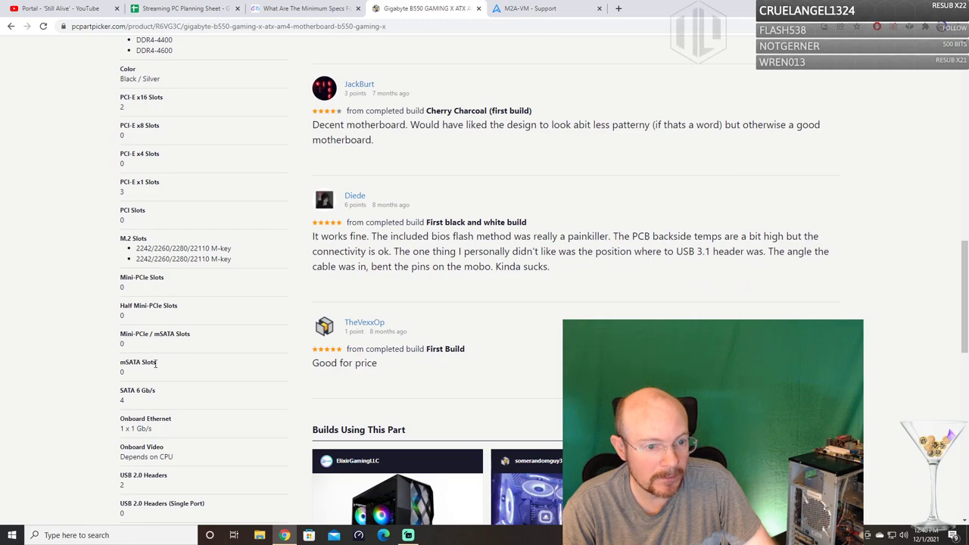
{"action": "scroll", "coordinate": [159, 359], "scroll_direction": "down", "scroll_amount": 2}
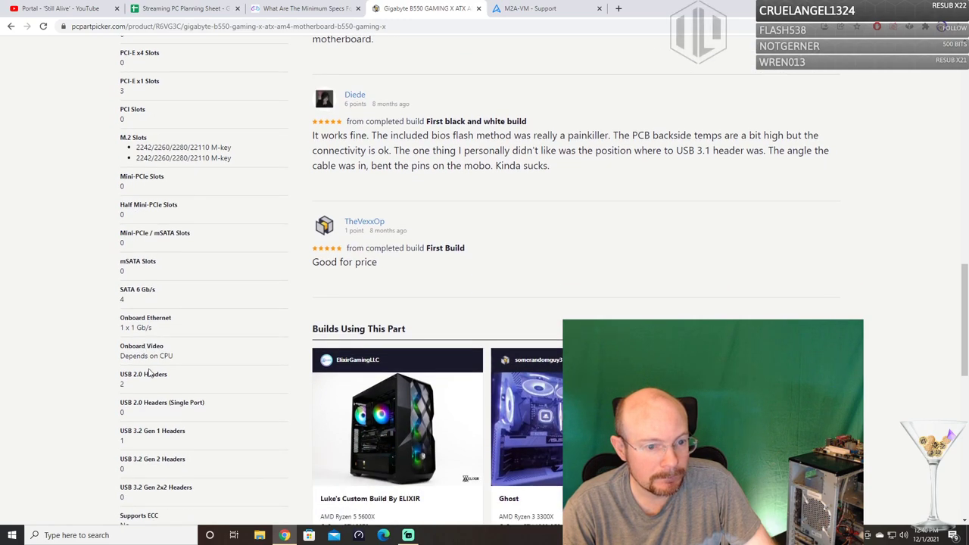
{"action": "scroll", "coordinate": [172, 405], "scroll_direction": "down", "scroll_amount": 2}
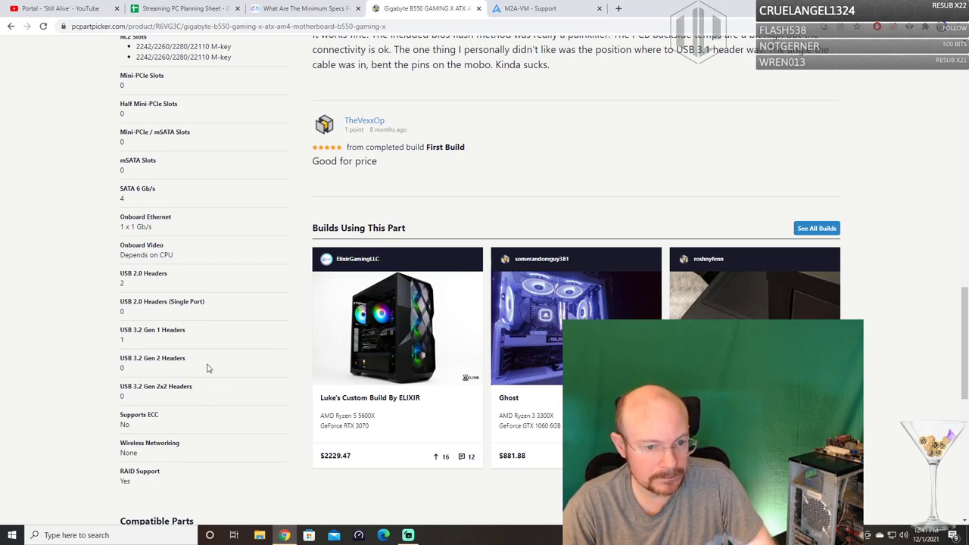
{"action": "scroll", "coordinate": [208, 368], "scroll_direction": "up", "scroll_amount": 20}
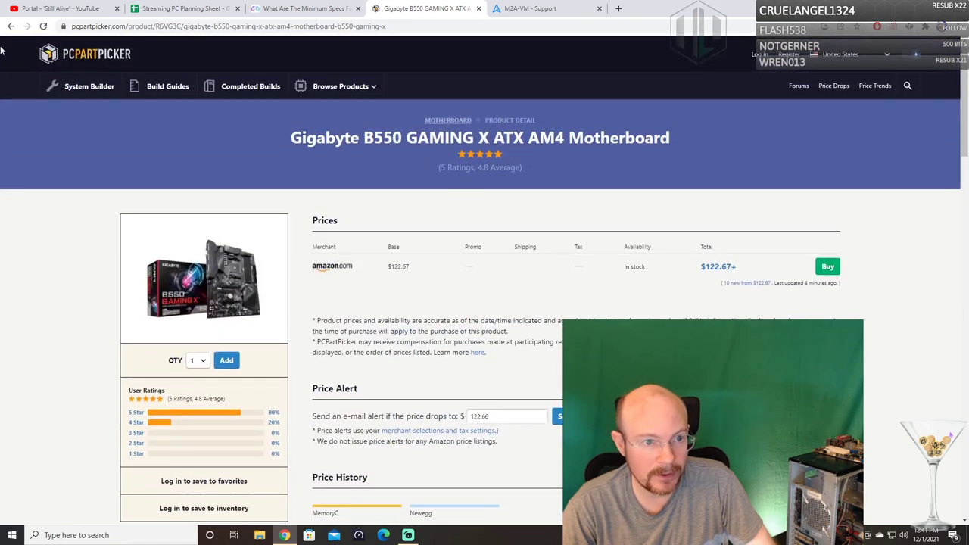
Reopen the storage selection from the parts list and check the Samsung 970 Evo Plus 1 TB drive's form factor, interface and NVMe support.
{"action": "left_click", "coordinate": [11, 25]}
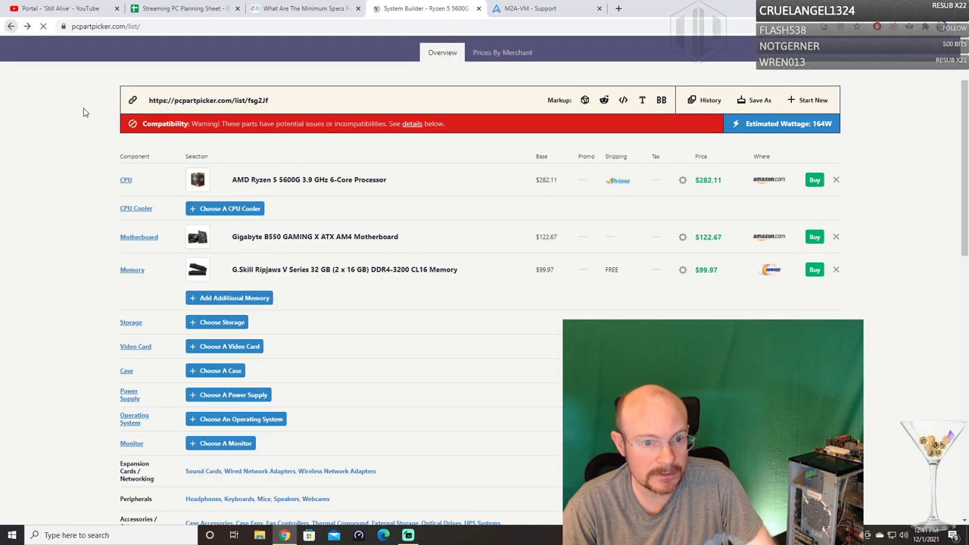
{"action": "left_click", "coordinate": [214, 325]}
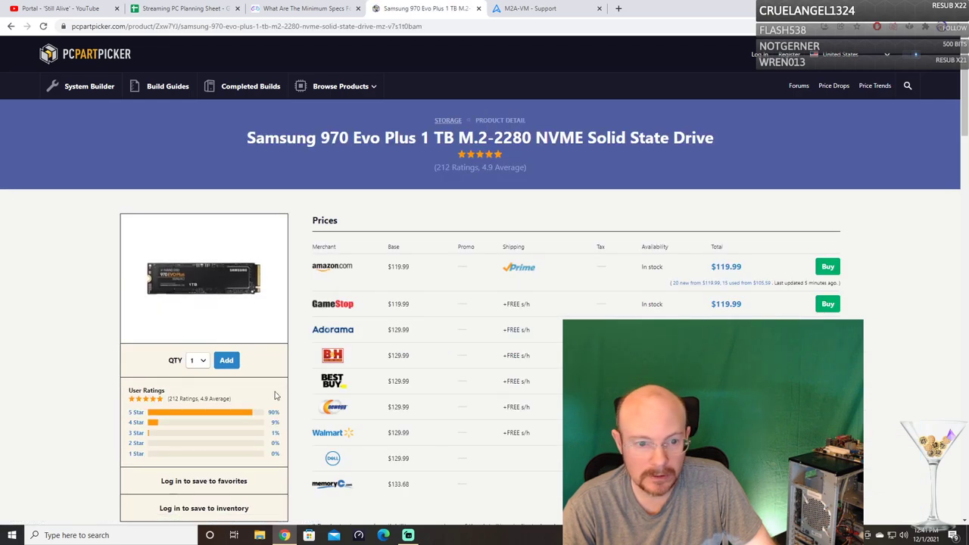
{"action": "scroll", "coordinate": [108, 384], "scroll_direction": "down", "scroll_amount": 4}
{"action": "scroll", "coordinate": [108, 384], "scroll_direction": "down", "scroll_amount": 3}
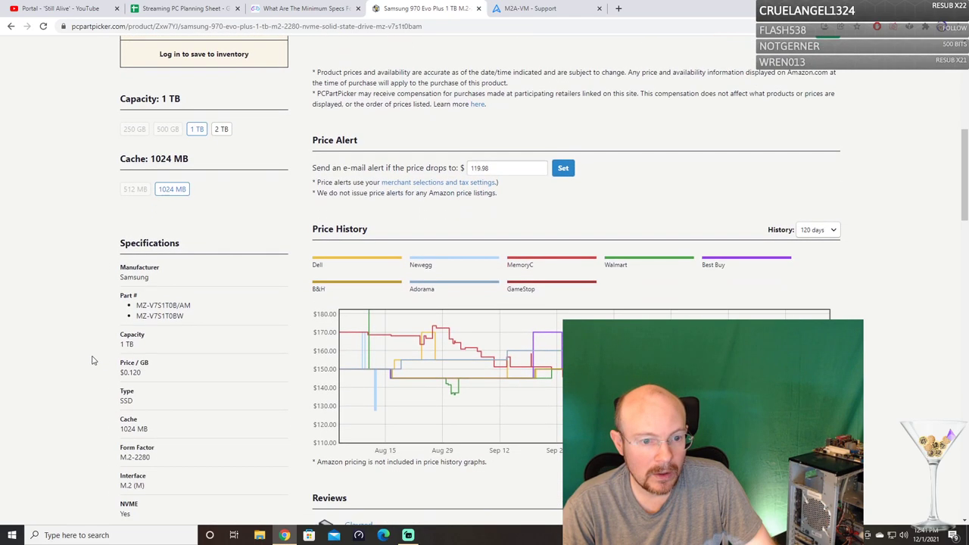
{"action": "scroll", "coordinate": [93, 360], "scroll_direction": "down", "scroll_amount": 2}
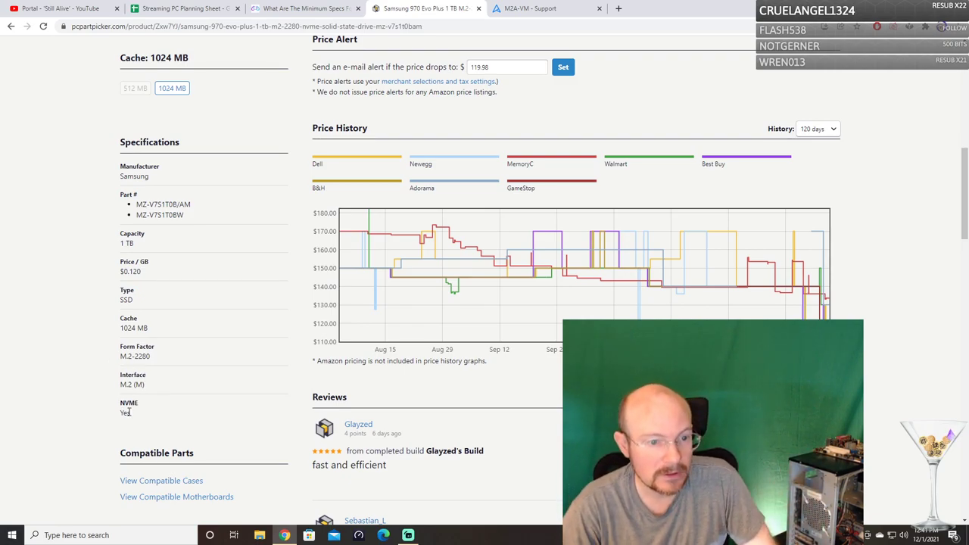
{"action": "scroll", "coordinate": [141, 352], "scroll_direction": "up", "scroll_amount": 1}
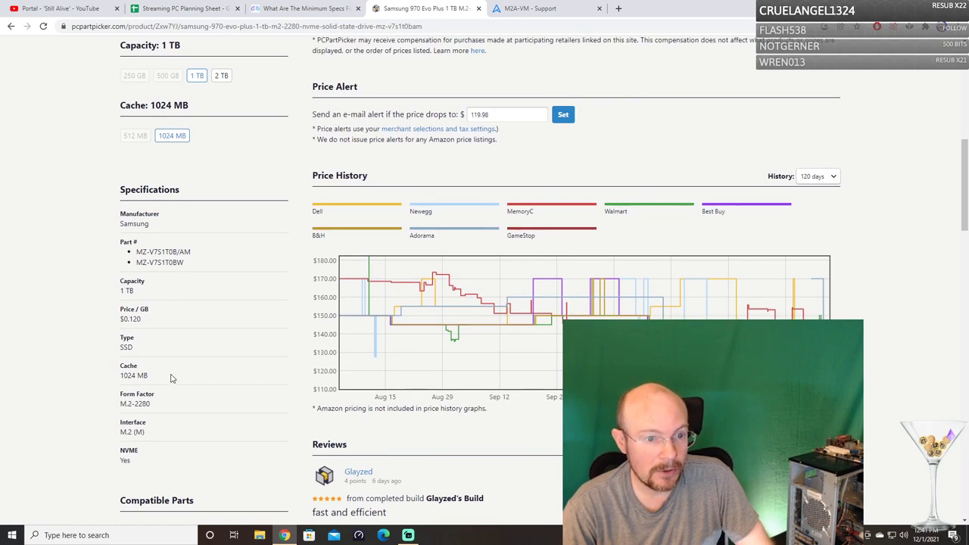
{"action": "scroll", "coordinate": [172, 288], "scroll_direction": "down", "scroll_amount": 1}
{"action": "scroll", "coordinate": [227, 290], "scroll_direction": "up", "scroll_amount": 7}
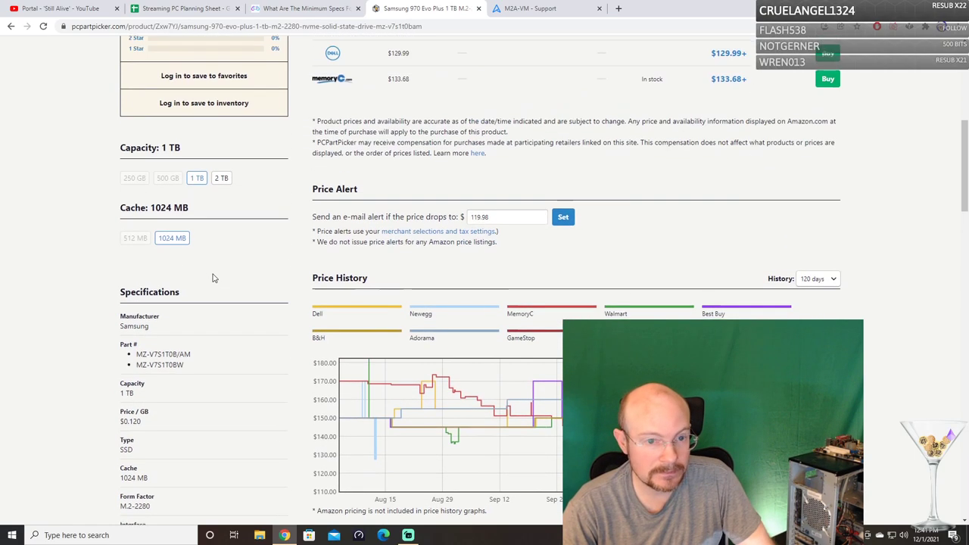
Return to the storage selection and add the Samsung 970 Evo Plus 1 TB drive to the parts list.
{"action": "left_click", "coordinate": [11, 27]}
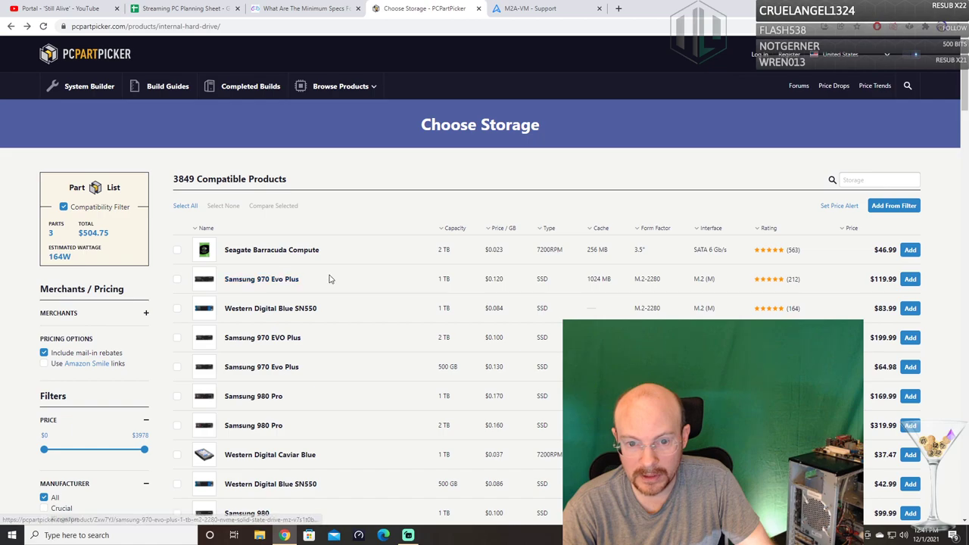
{"action": "left_click", "coordinate": [911, 279]}
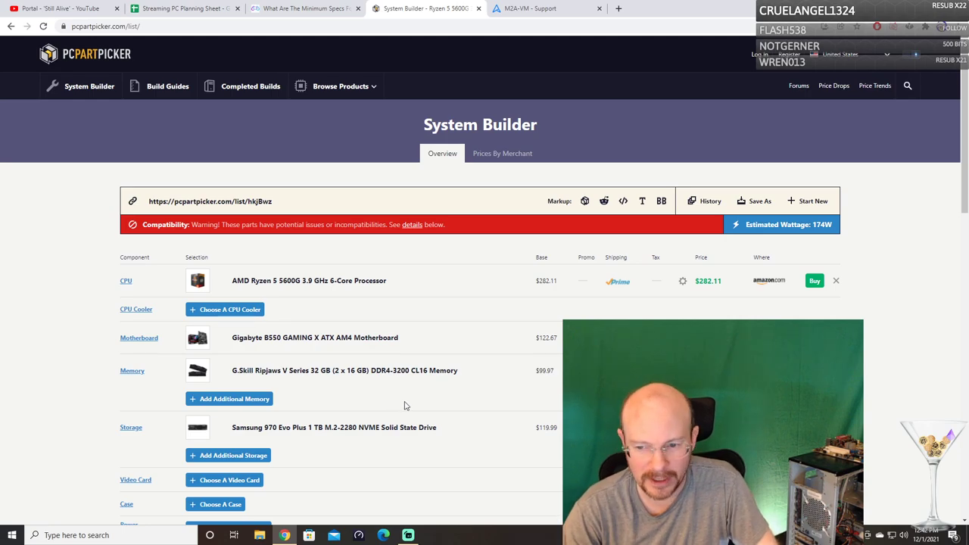
Browse the compatible power supplies and add the EVGA G3 550 W 80+ Gold fully modular unit to the parts list.
{"action": "scroll", "coordinate": [406, 409], "scroll_direction": "down", "scroll_amount": 2}
{"action": "scroll", "coordinate": [463, 406], "scroll_direction": "down", "scroll_amount": 1}
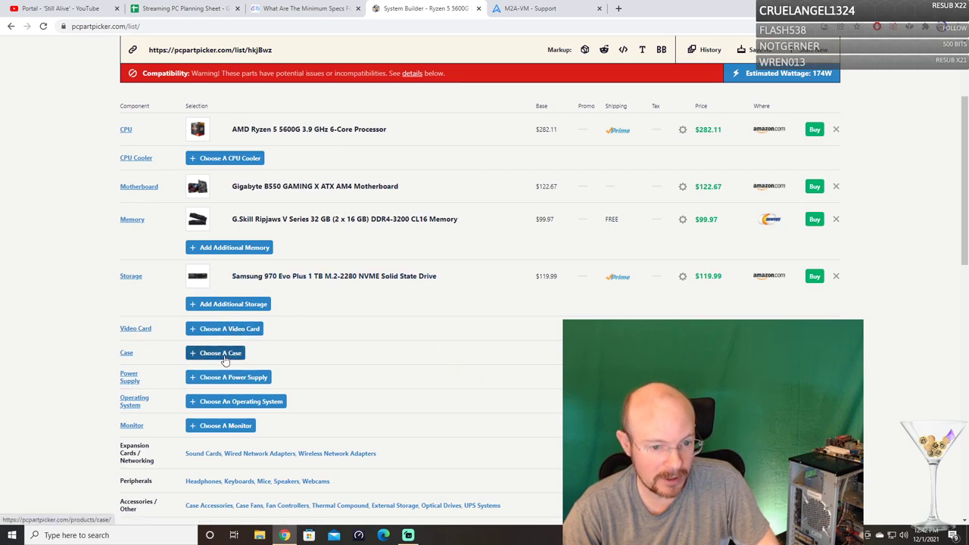
{"action": "left_click", "coordinate": [231, 377]}
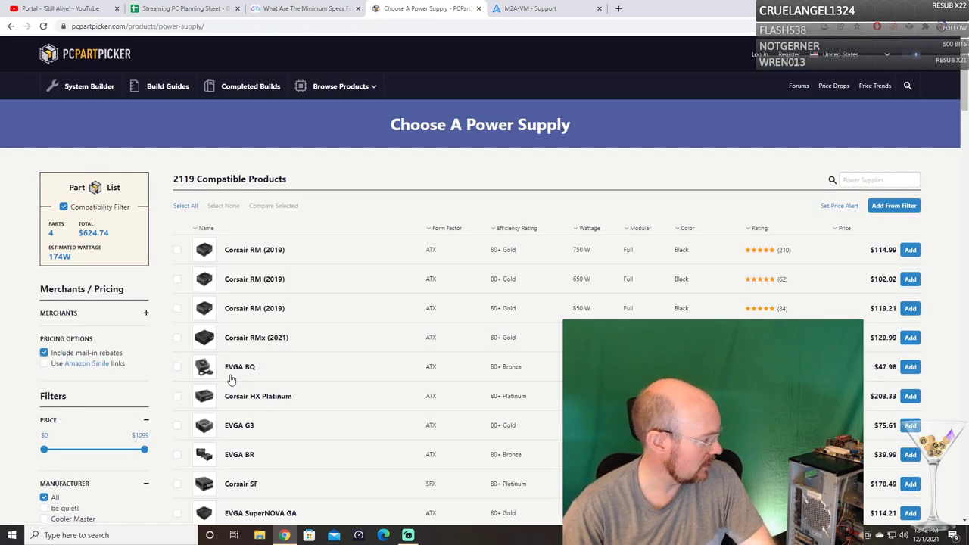
{"action": "scroll", "coordinate": [321, 320], "scroll_direction": "down", "scroll_amount": 1}
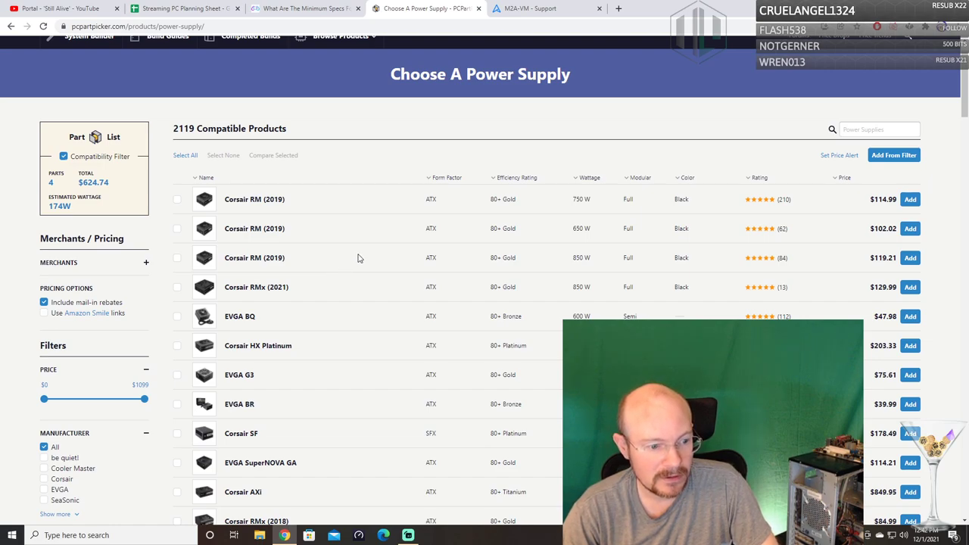
{"action": "scroll", "coordinate": [359, 258], "scroll_direction": "down", "scroll_amount": 1}
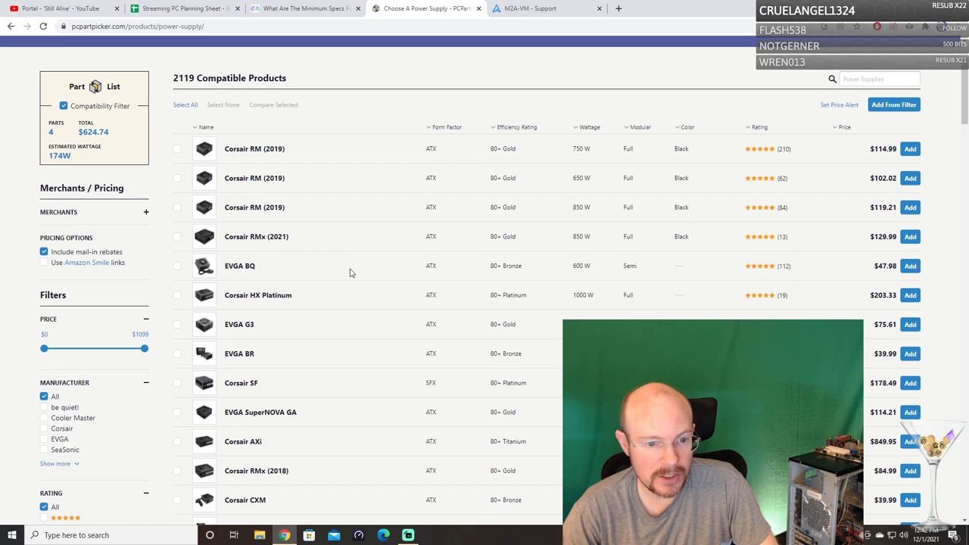
{"action": "scroll", "coordinate": [377, 292], "scroll_direction": "down", "scroll_amount": 1}
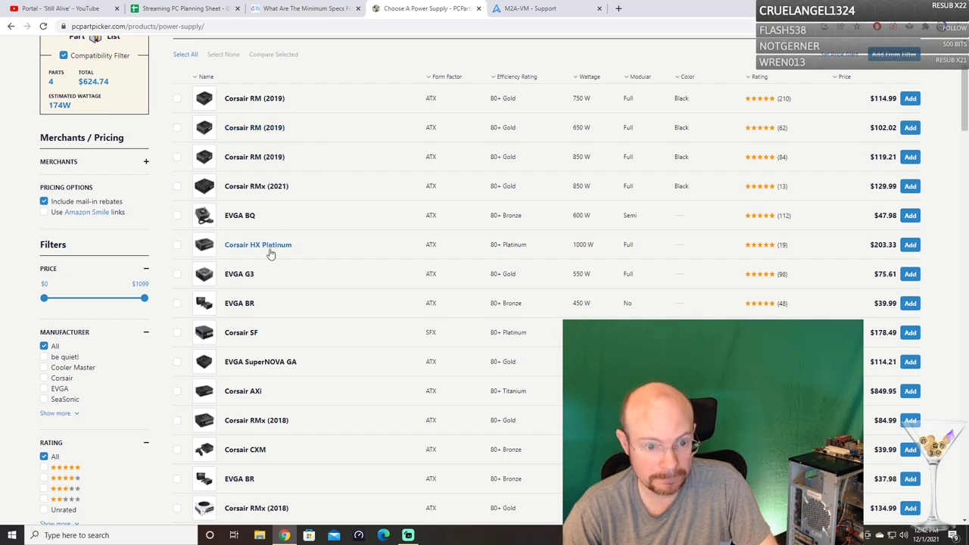
{"action": "scroll", "coordinate": [292, 338], "scroll_direction": "down", "scroll_amount": 2}
{"action": "scroll", "coordinate": [294, 343], "scroll_direction": "down", "scroll_amount": 6}
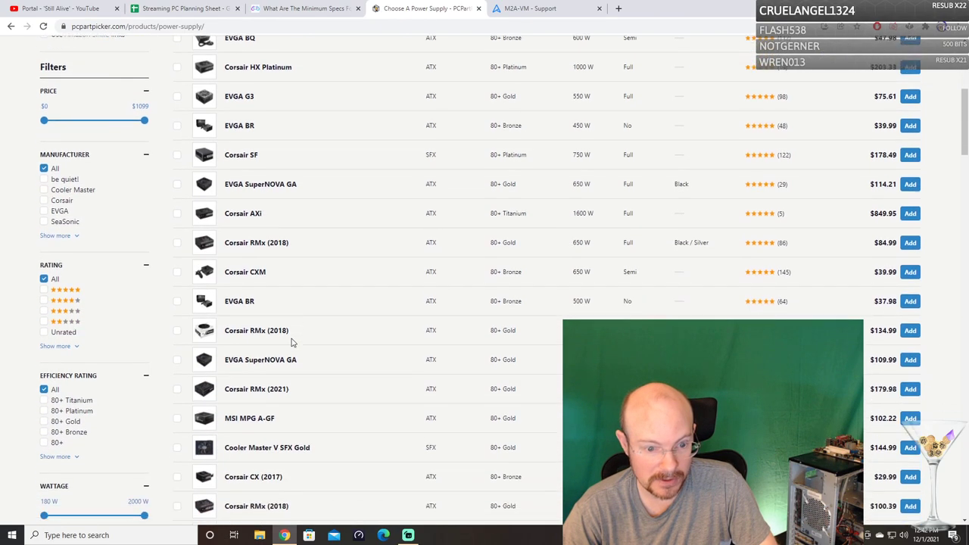
{"action": "scroll", "coordinate": [290, 346], "scroll_direction": "down", "scroll_amount": 2}
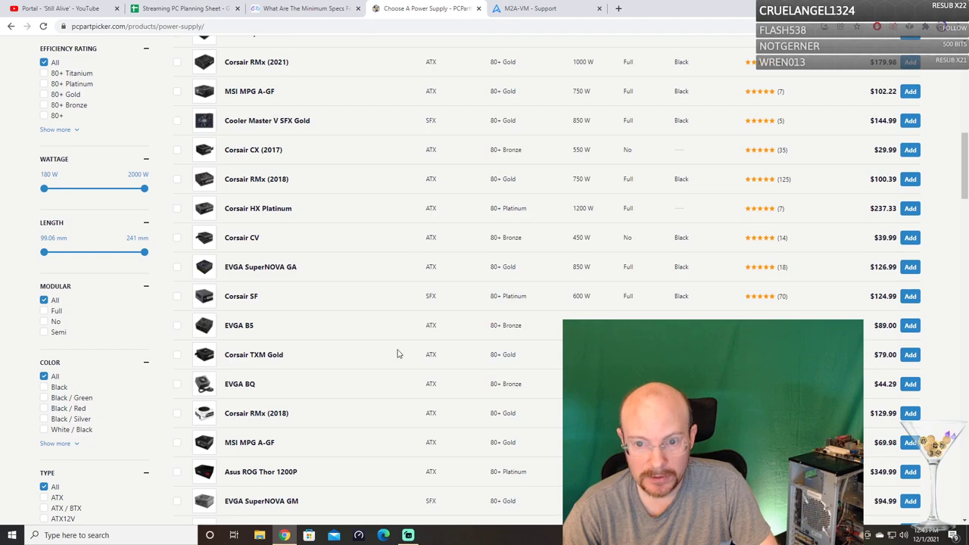
{"action": "scroll", "coordinate": [398, 354], "scroll_direction": "up", "scroll_amount": 2}
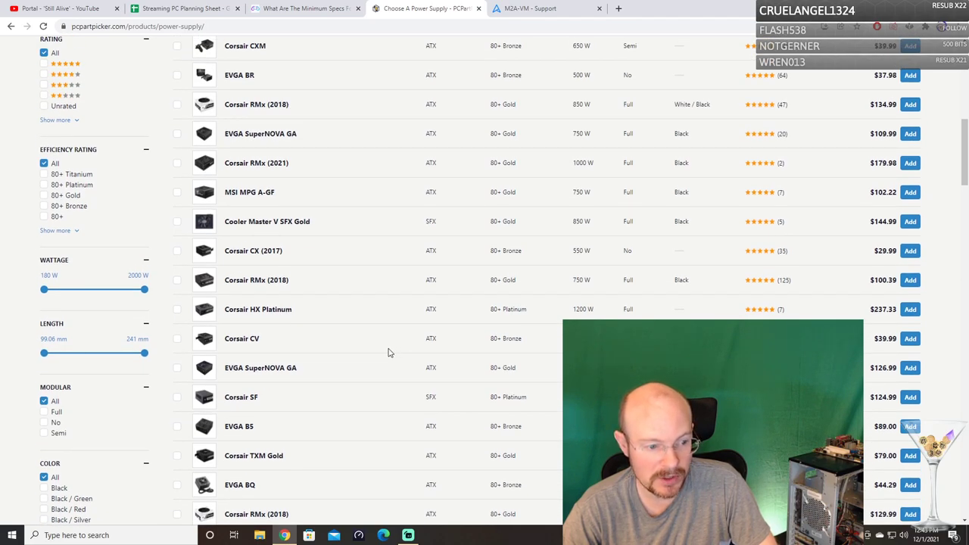
{"action": "scroll", "coordinate": [374, 351], "scroll_direction": "up", "scroll_amount": 9}
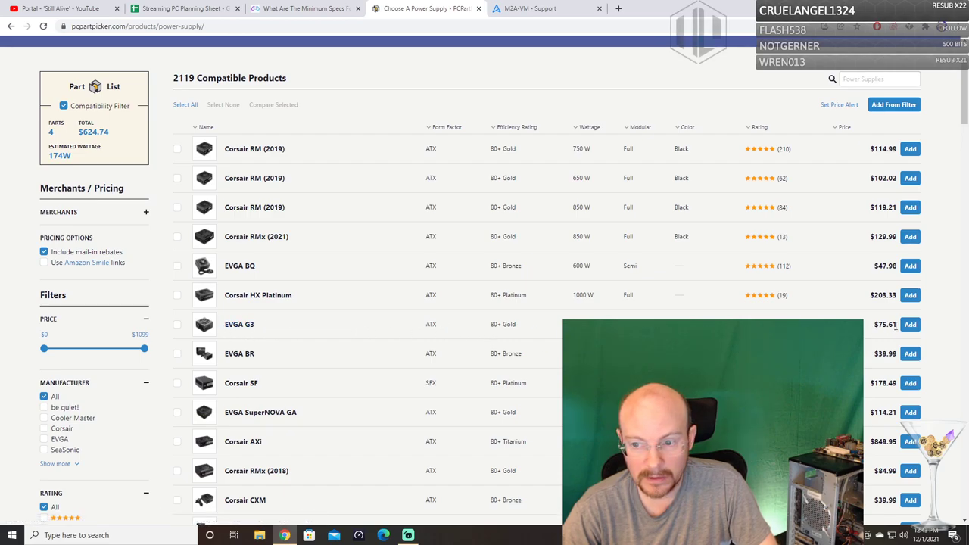
{"action": "left_click", "coordinate": [909, 325]}
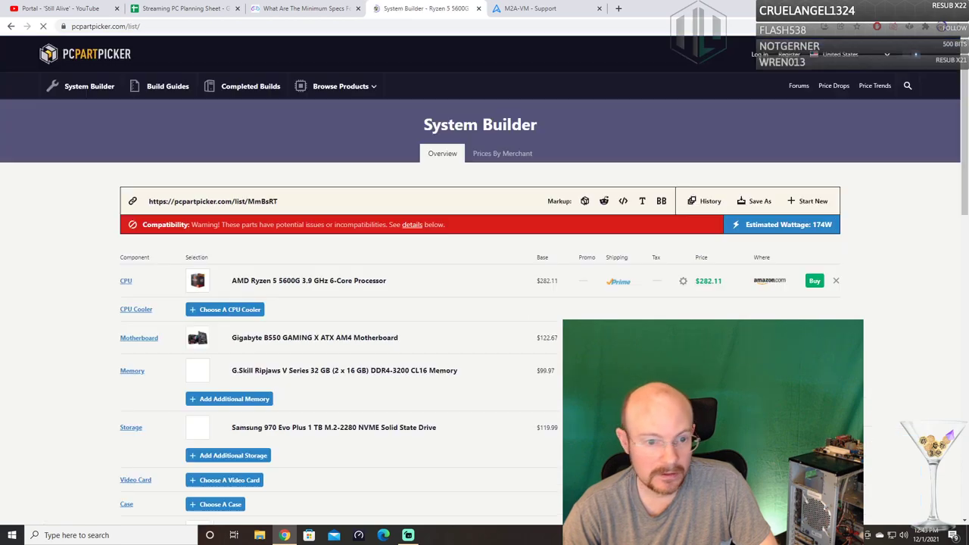
Look through the available operating systems and return to the parts list.
{"action": "scroll", "coordinate": [310, 401], "scroll_direction": "down", "scroll_amount": 1}
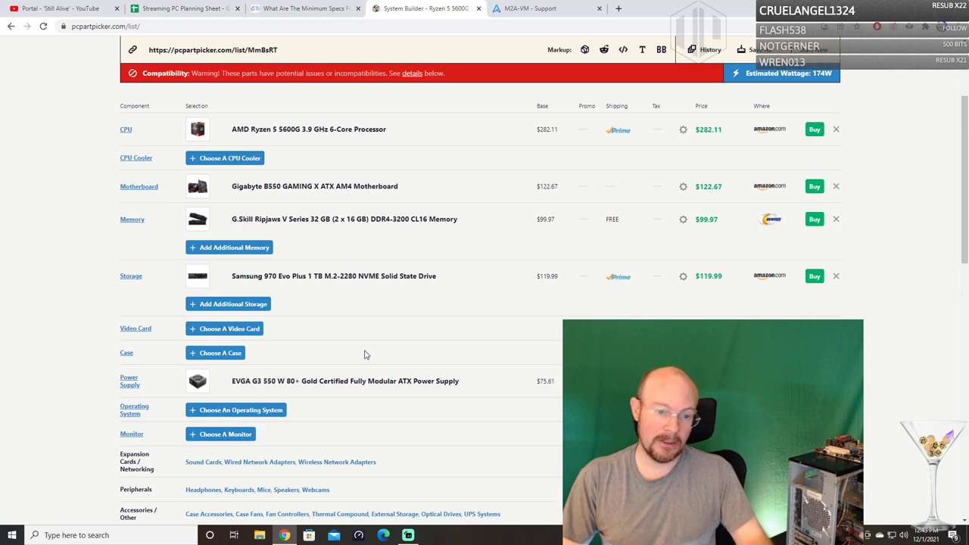
{"action": "left_click", "coordinate": [234, 410]}
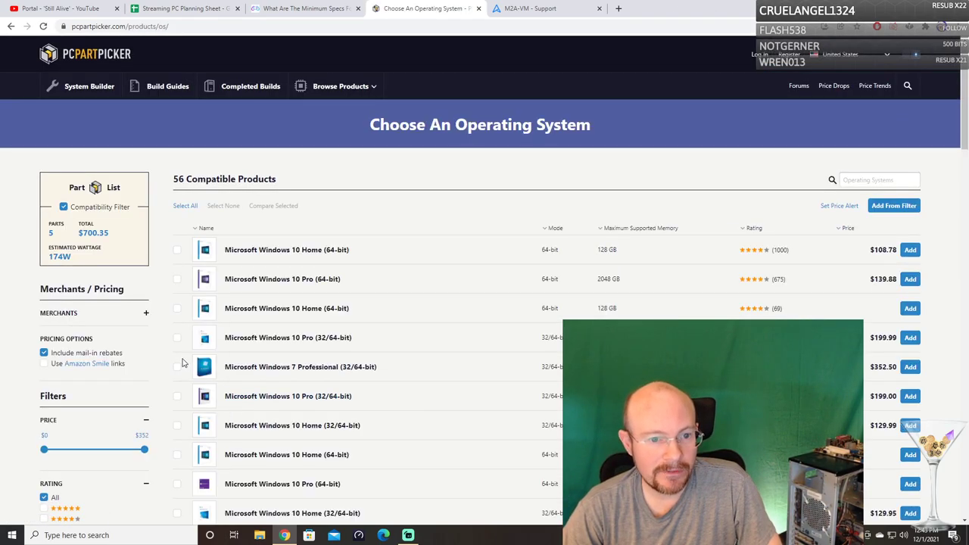
{"action": "scroll", "coordinate": [178, 362], "scroll_direction": "down", "scroll_amount": 3}
{"action": "scroll", "coordinate": [174, 367], "scroll_direction": "down", "scroll_amount": 3}
{"action": "scroll", "coordinate": [174, 368], "scroll_direction": "up", "scroll_amount": 6}
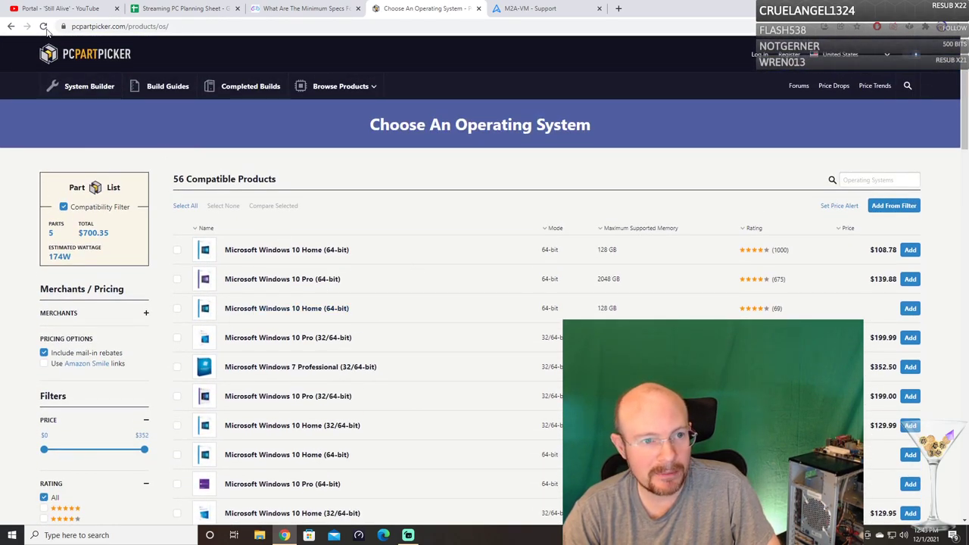
{"action": "left_click", "coordinate": [12, 26]}
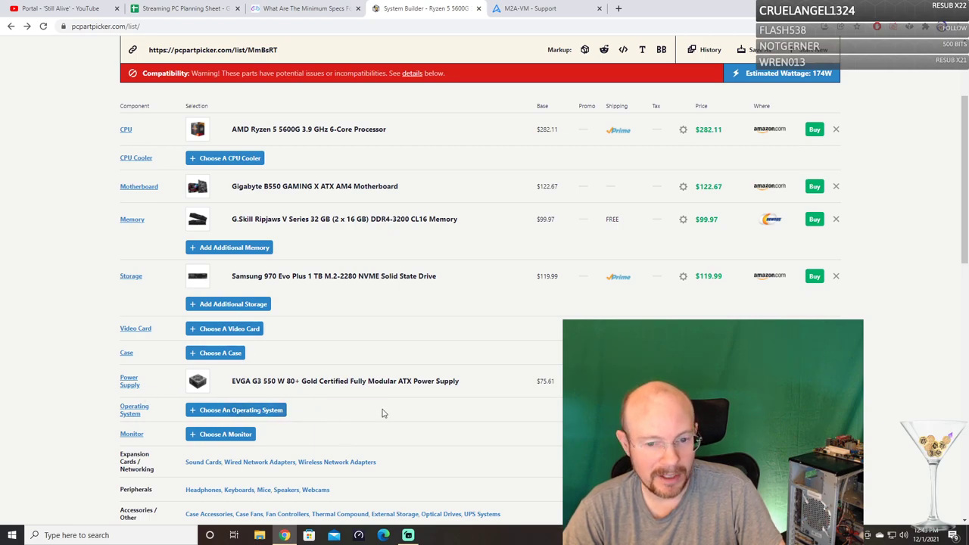
Review the parts list, open the monitor selection and sort the monitors by rating, highest first.
{"action": "scroll", "coordinate": [454, 390], "scroll_direction": "down", "scroll_amount": 3}
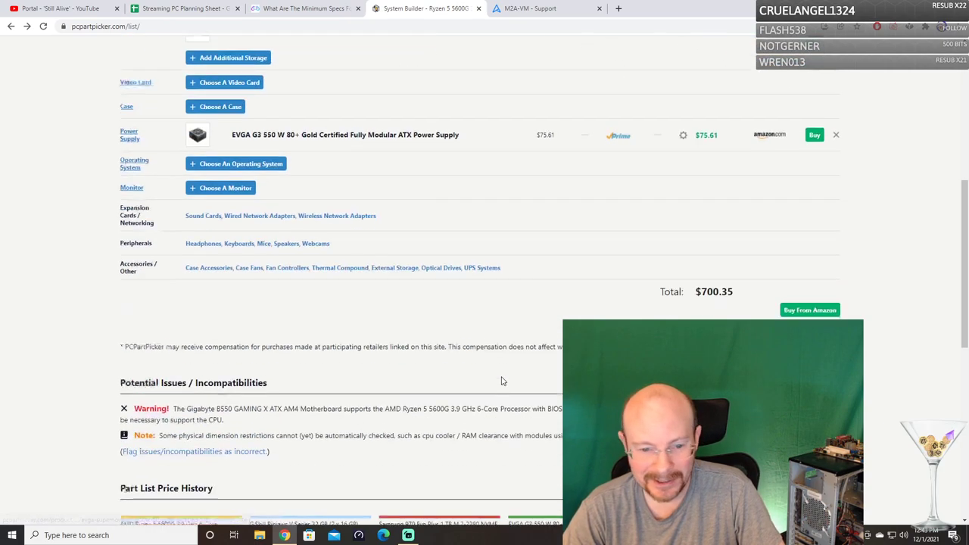
{"action": "scroll", "coordinate": [469, 314], "scroll_direction": "up", "scroll_amount": 4}
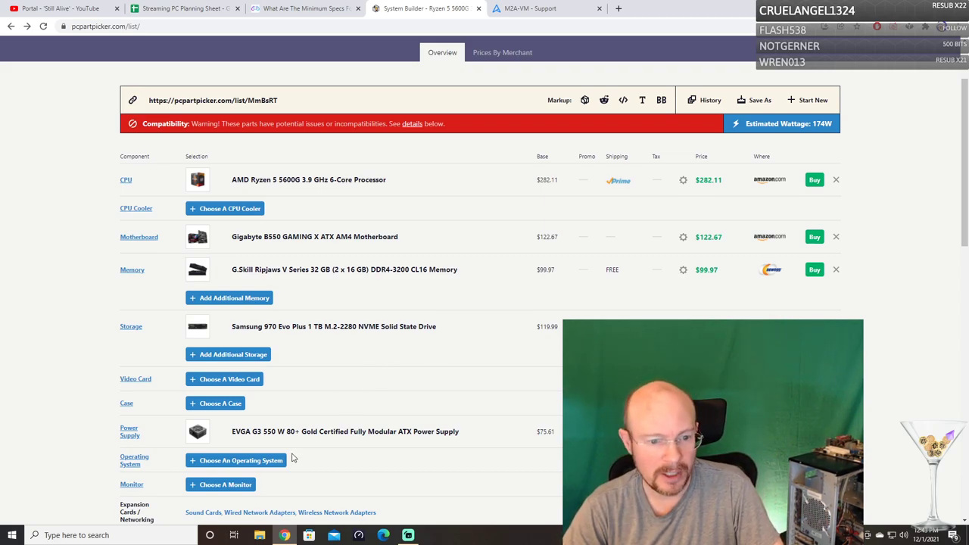
{"action": "scroll", "coordinate": [337, 466], "scroll_direction": "down", "scroll_amount": 1}
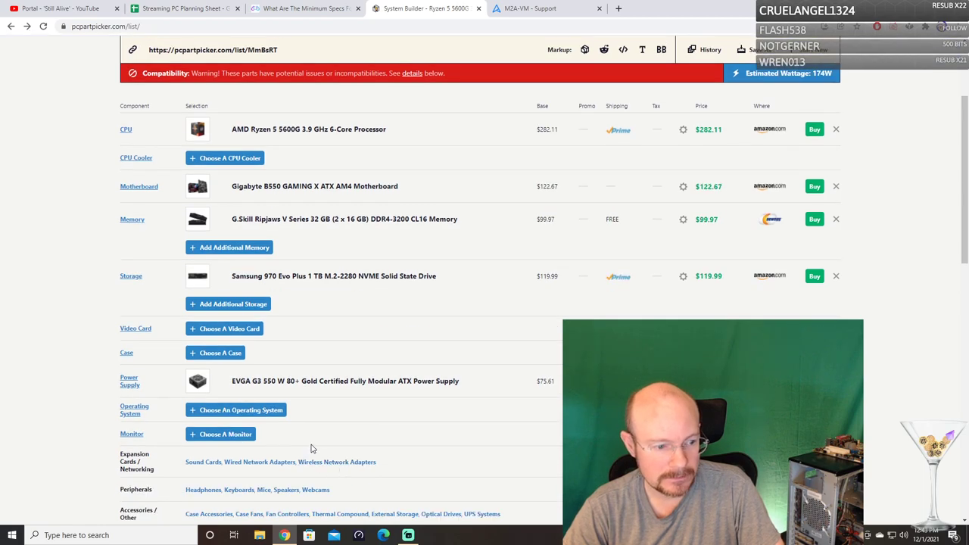
{"action": "left_click", "coordinate": [216, 439]}
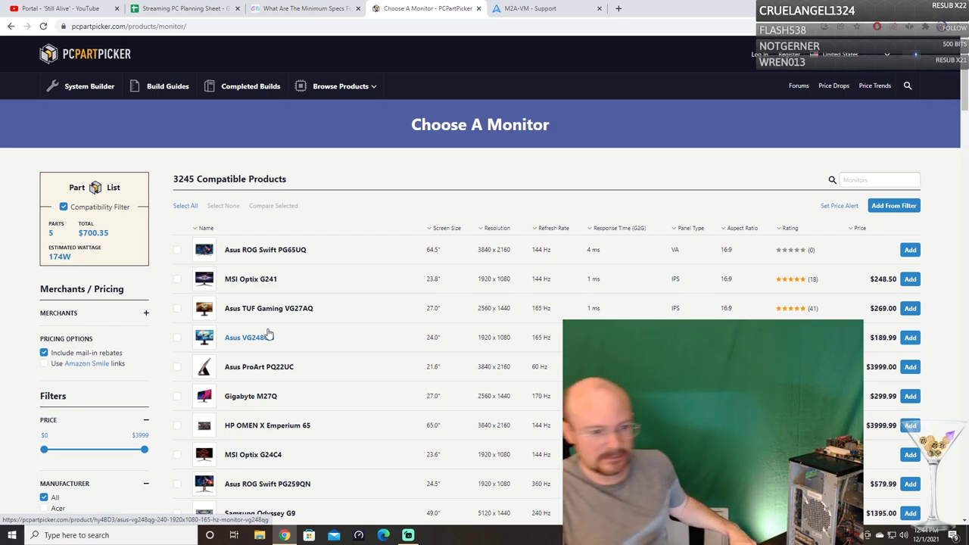
{"action": "scroll", "coordinate": [346, 368], "scroll_direction": "down", "scroll_amount": 2}
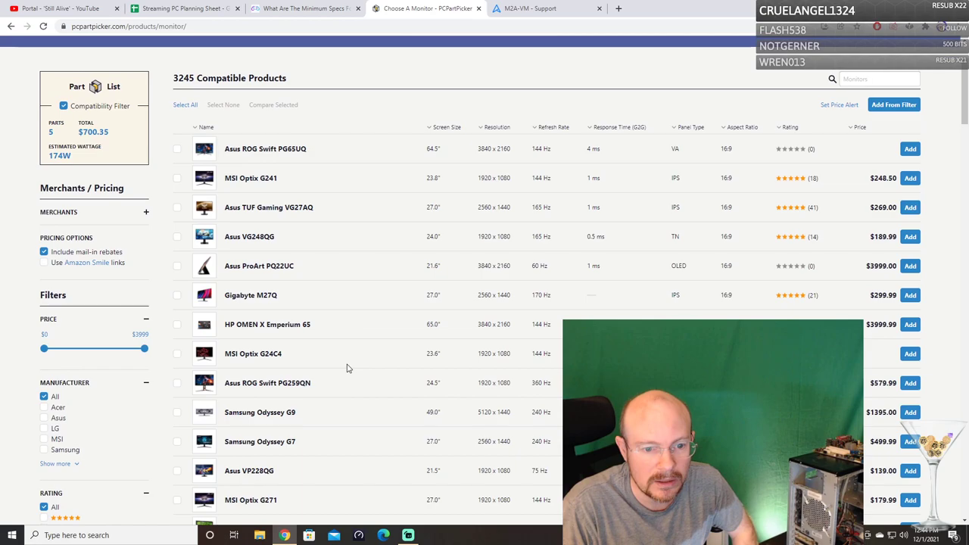
{"action": "scroll", "coordinate": [347, 368], "scroll_direction": "down", "scroll_amount": 1}
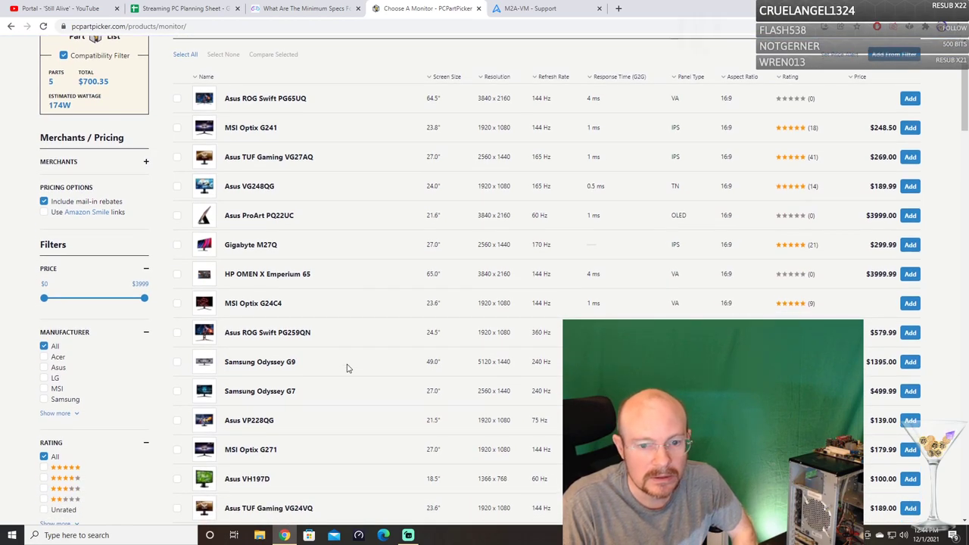
{"action": "scroll", "coordinate": [346, 368], "scroll_direction": "up", "scroll_amount": 1}
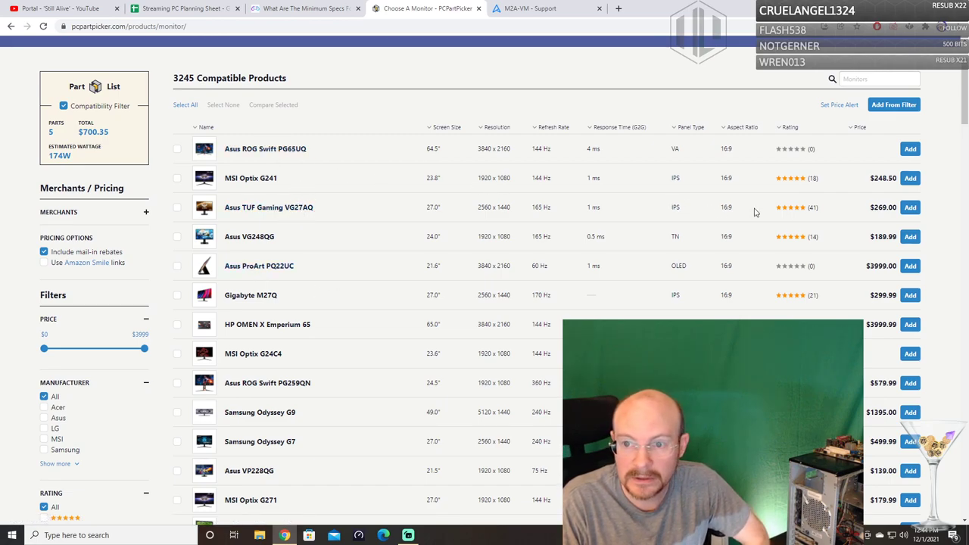
{"action": "left_click", "coordinate": [792, 128]}
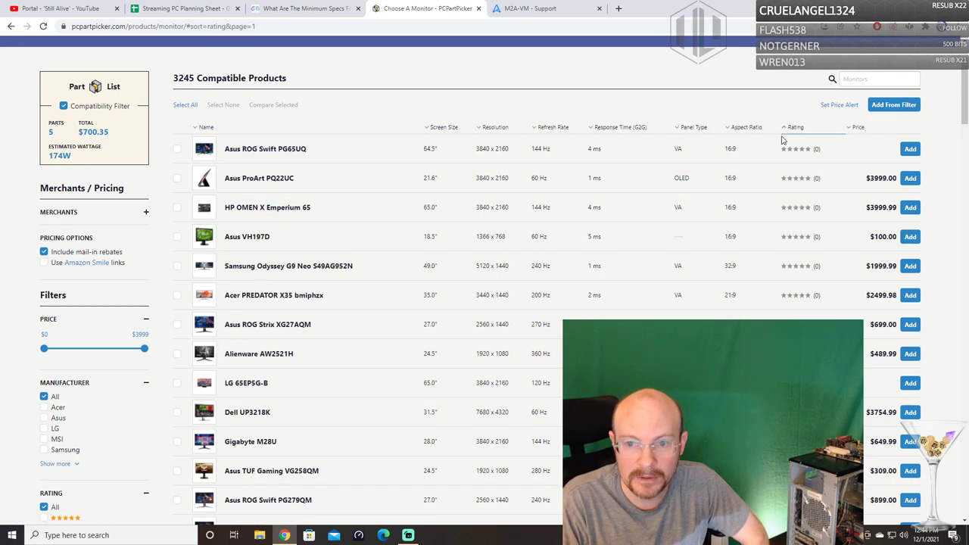
{"action": "left_click", "coordinate": [801, 133]}
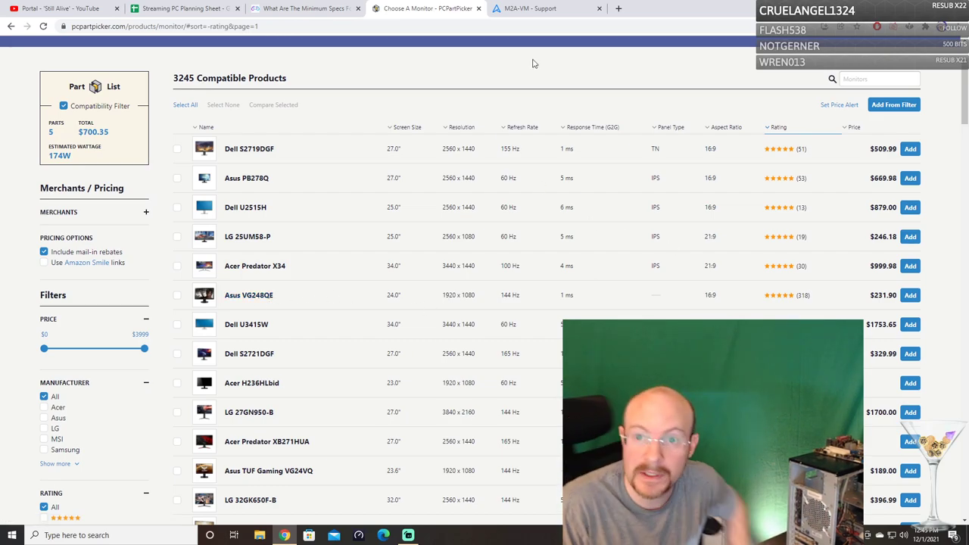
In the M2A-VM support tab, open the Video Card Rebate Form from the New PC stuff bookmarks, check it and reopen the browser's options.
{"action": "left_click", "coordinate": [530, 8]}
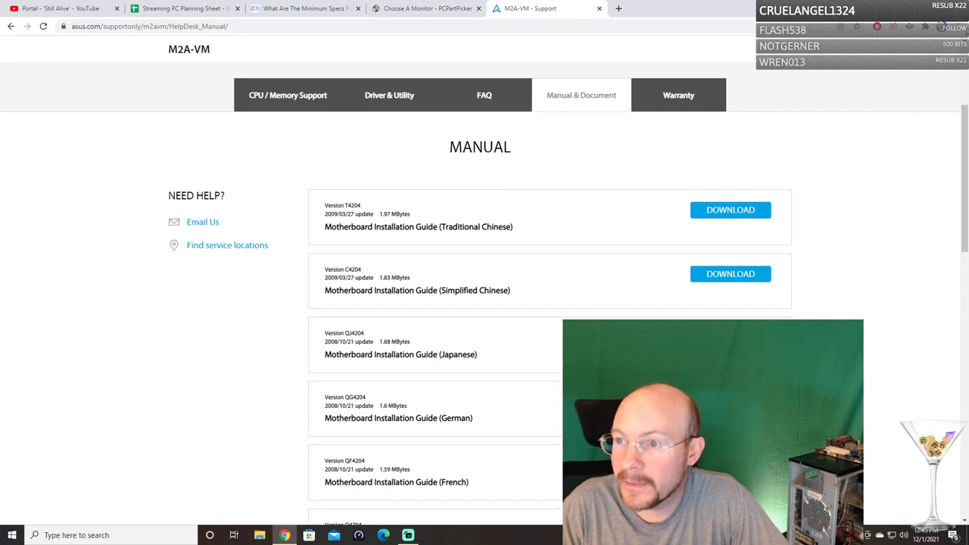
{"action": "left_click", "coordinate": [956, 26]}
{"action": "mouse_move", "coordinate": [894, 108]}
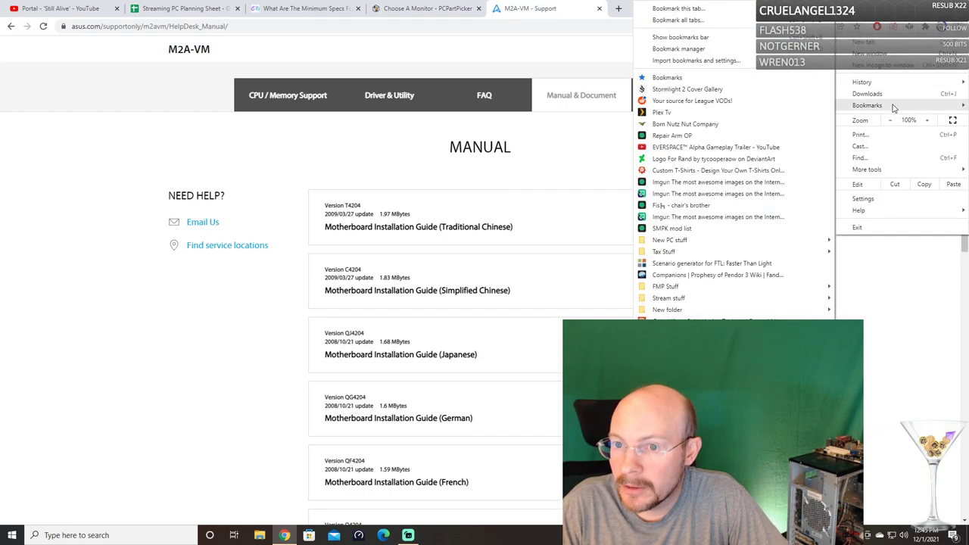
{"action": "mouse_move", "coordinate": [708, 243]}
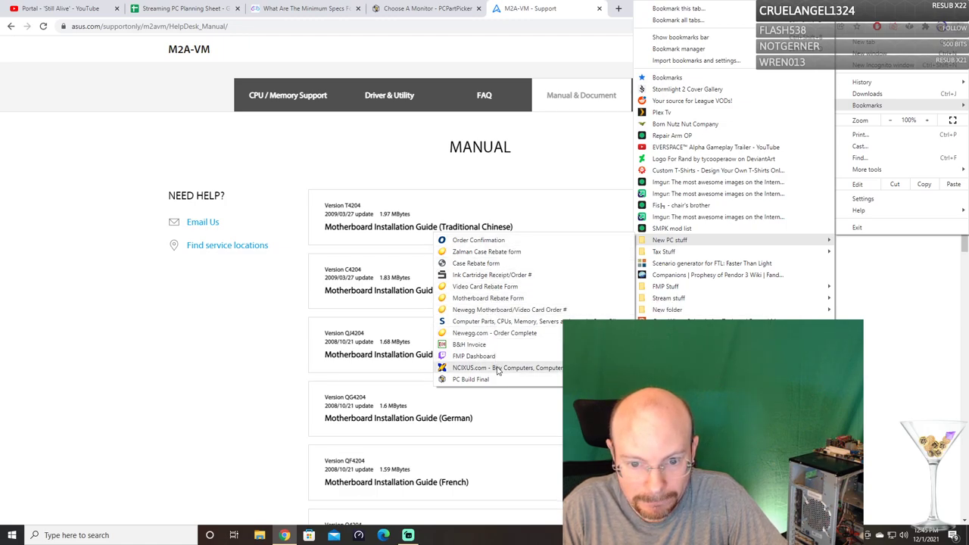
{"action": "left_click", "coordinate": [493, 287]}
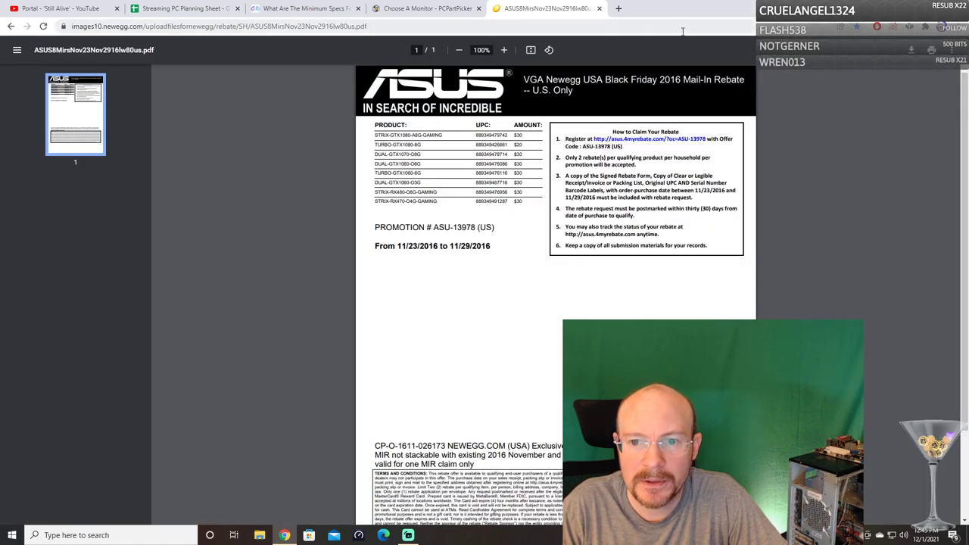
{"action": "left_click", "coordinate": [955, 26]}
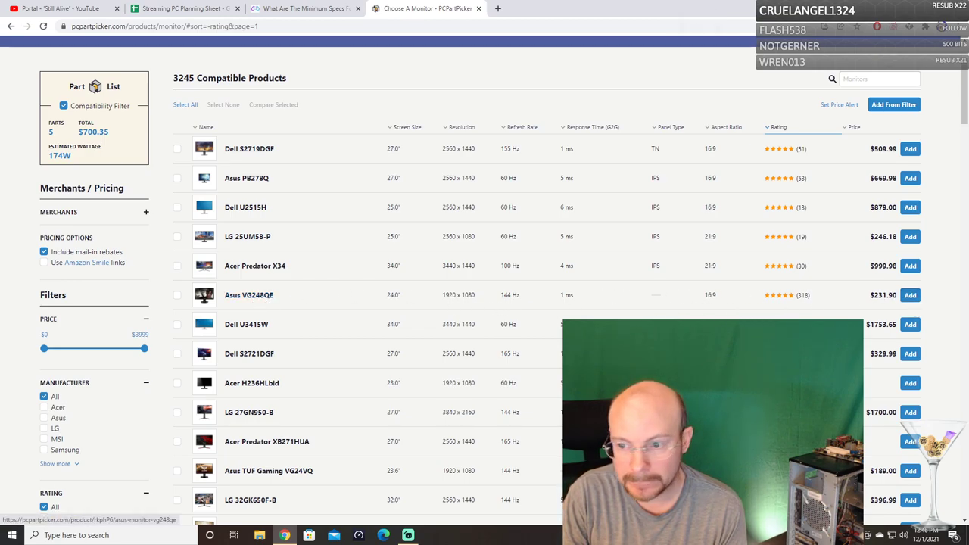
Add the Asus VG248QE 24.0" 144 Hz monitor to the parts list and review the selected components.
{"action": "left_click", "coordinate": [909, 296]}
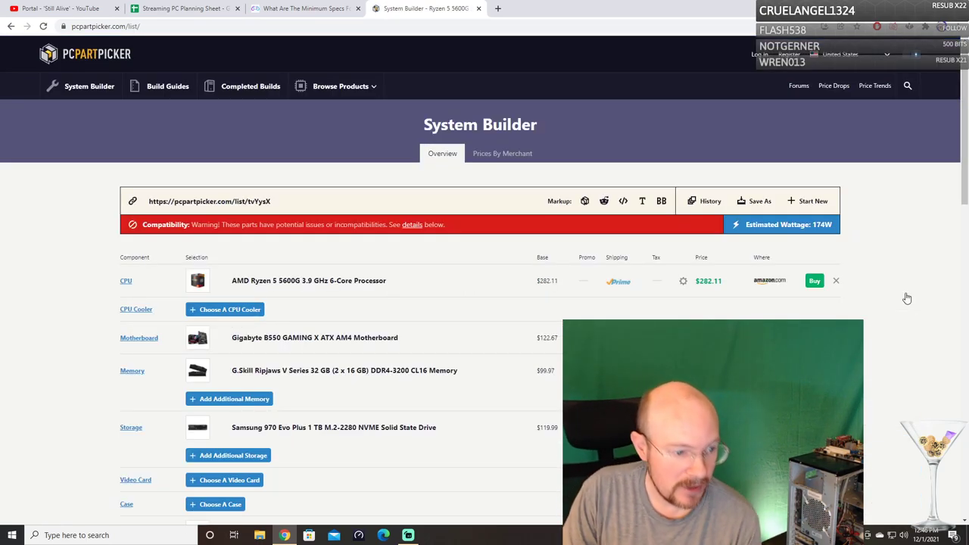
{"action": "scroll", "coordinate": [708, 304], "scroll_direction": "down", "scroll_amount": 2}
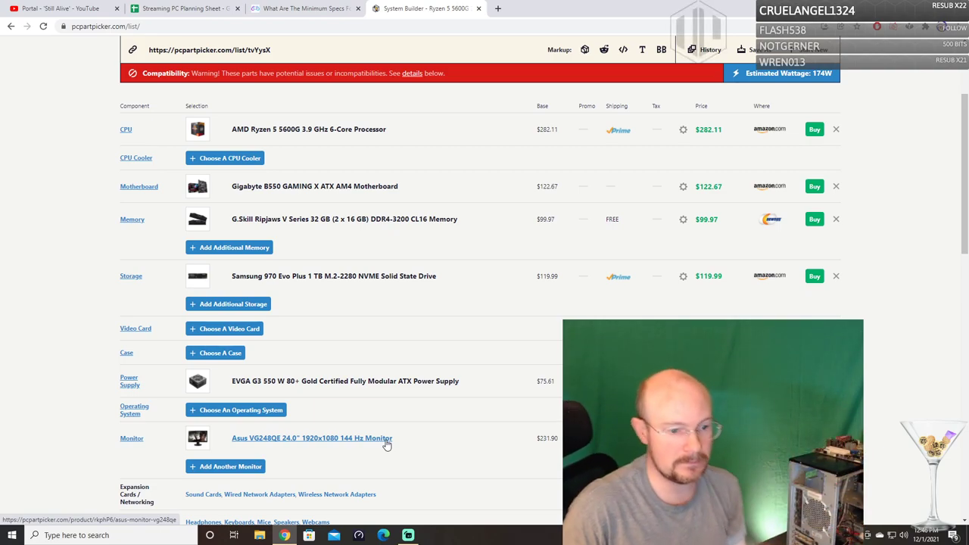
{"action": "scroll", "coordinate": [541, 295], "scroll_direction": "down", "scroll_amount": 1}
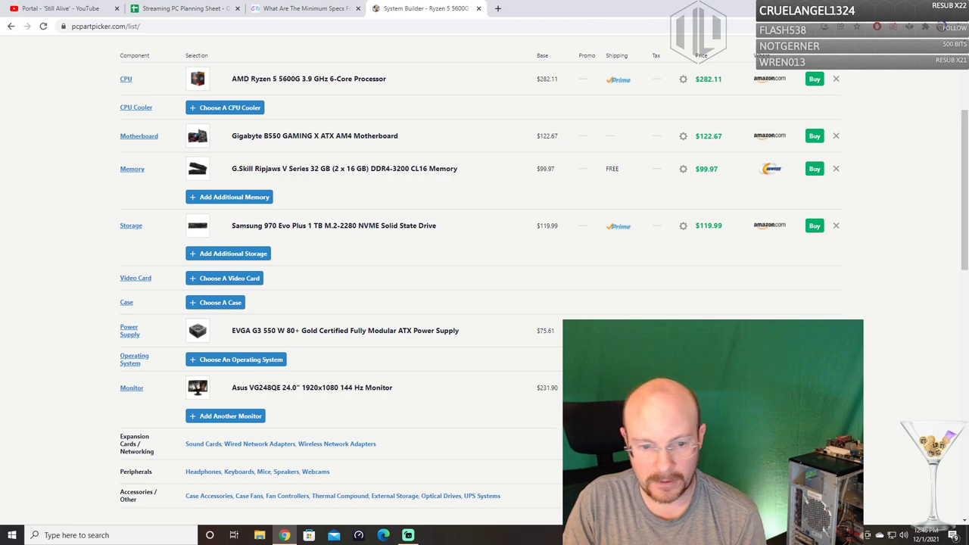
{"action": "scroll", "coordinate": [485, 288], "scroll_direction": "down", "scroll_amount": 1}
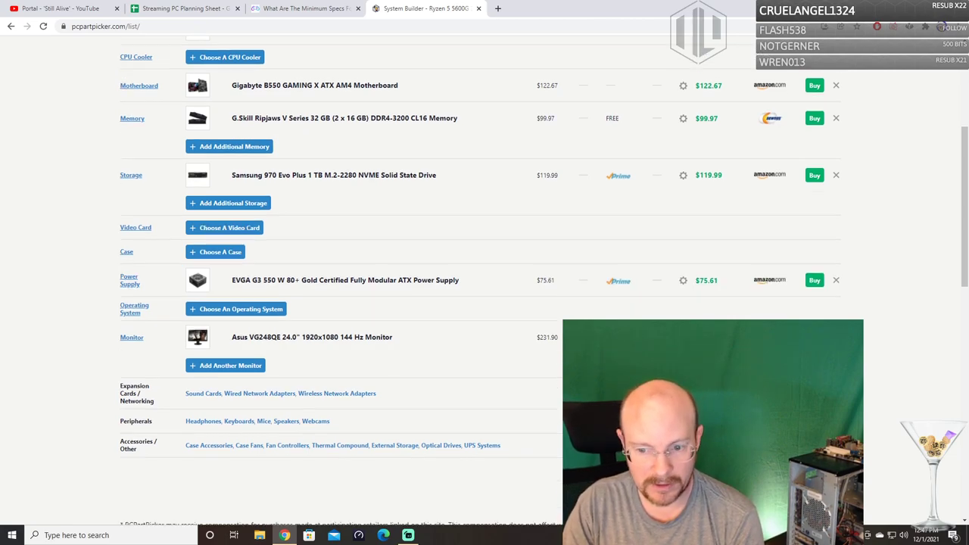
Look through the compatible CPU coolers and add the Scythe FUMA 2 to the parts list.
{"action": "scroll", "coordinate": [484, 288], "scroll_direction": "up", "scroll_amount": 1}
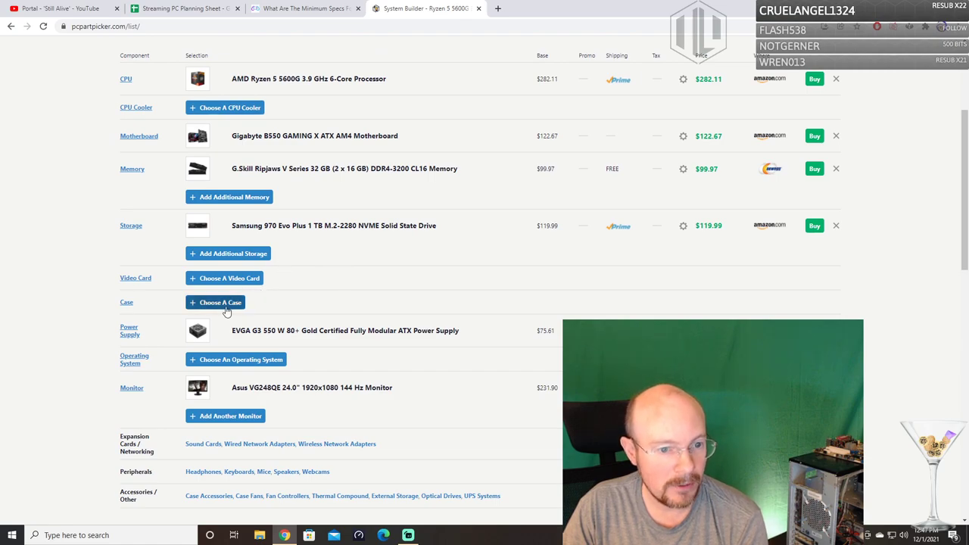
{"action": "left_click", "coordinate": [237, 109]}
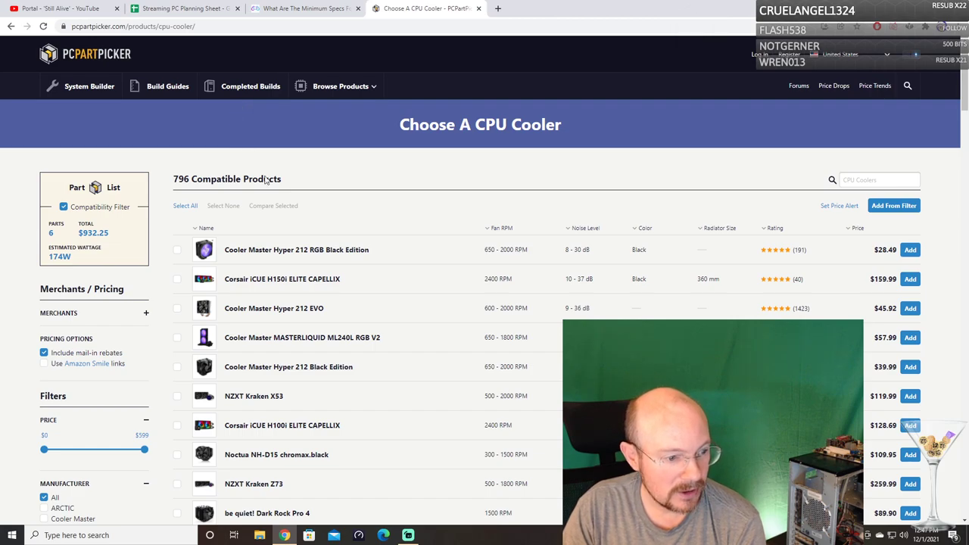
{"action": "scroll", "coordinate": [413, 207], "scroll_direction": "down", "scroll_amount": 2}
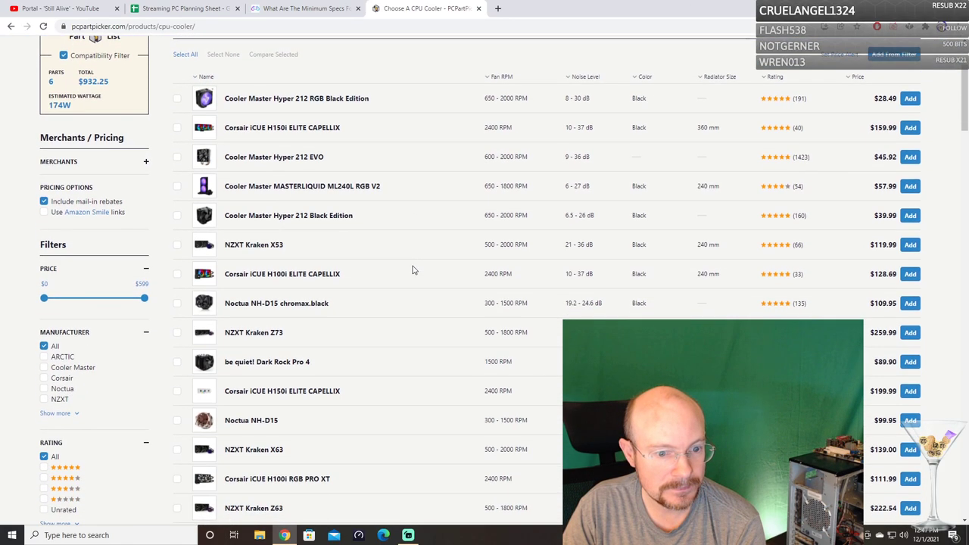
{"action": "scroll", "coordinate": [413, 270], "scroll_direction": "down", "scroll_amount": 1}
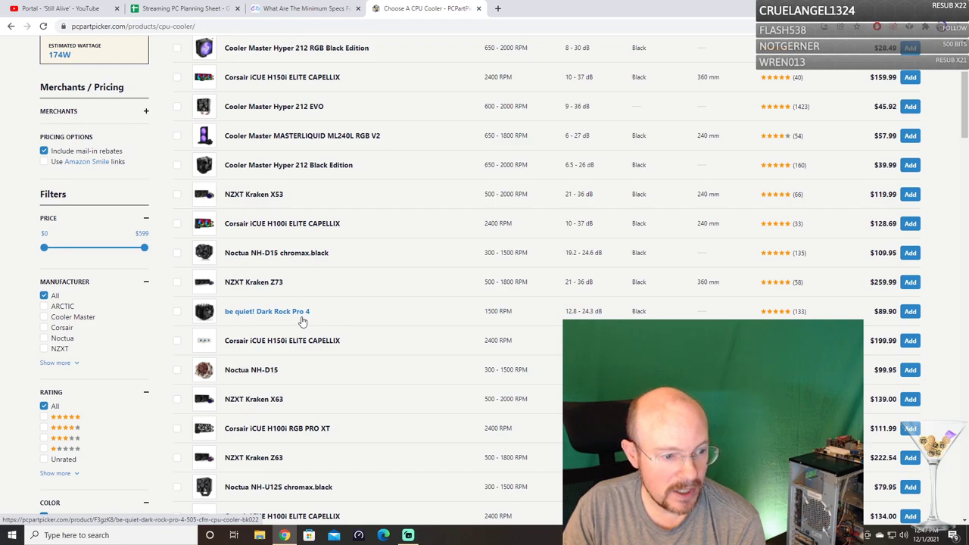
{"action": "scroll", "coordinate": [301, 321], "scroll_direction": "up", "scroll_amount": 3}
{"action": "scroll", "coordinate": [307, 318], "scroll_direction": "down", "scroll_amount": 3}
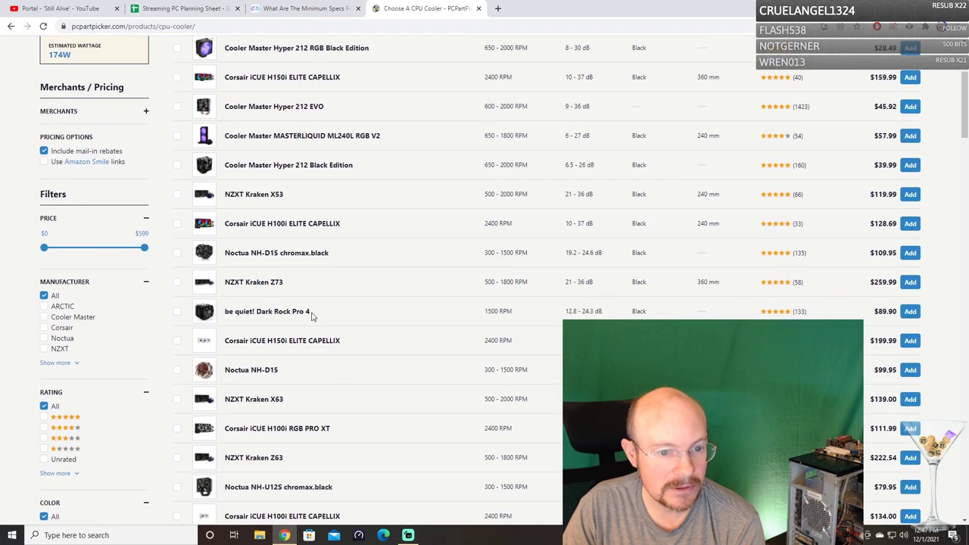
{"action": "scroll", "coordinate": [310, 316], "scroll_direction": "down", "scroll_amount": 5}
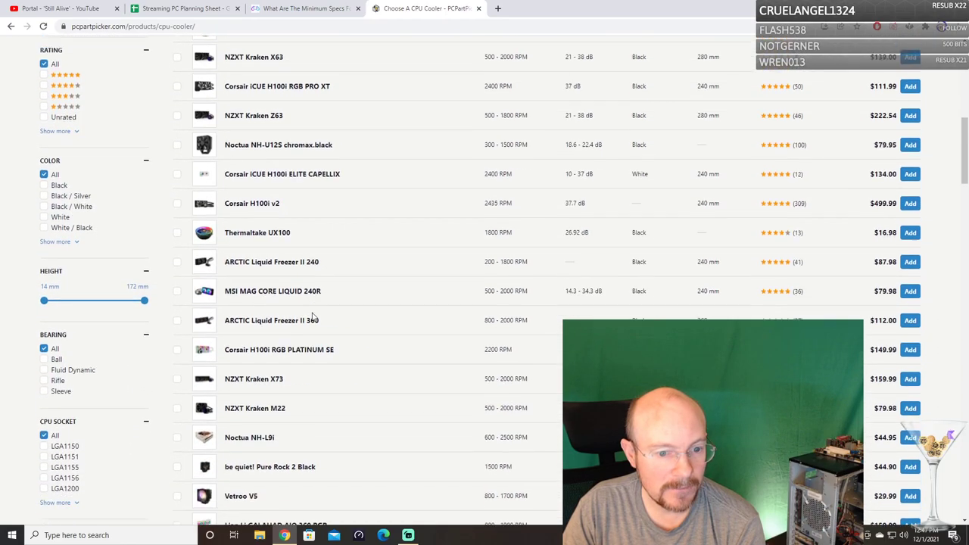
{"action": "scroll", "coordinate": [313, 317], "scroll_direction": "down", "scroll_amount": 3}
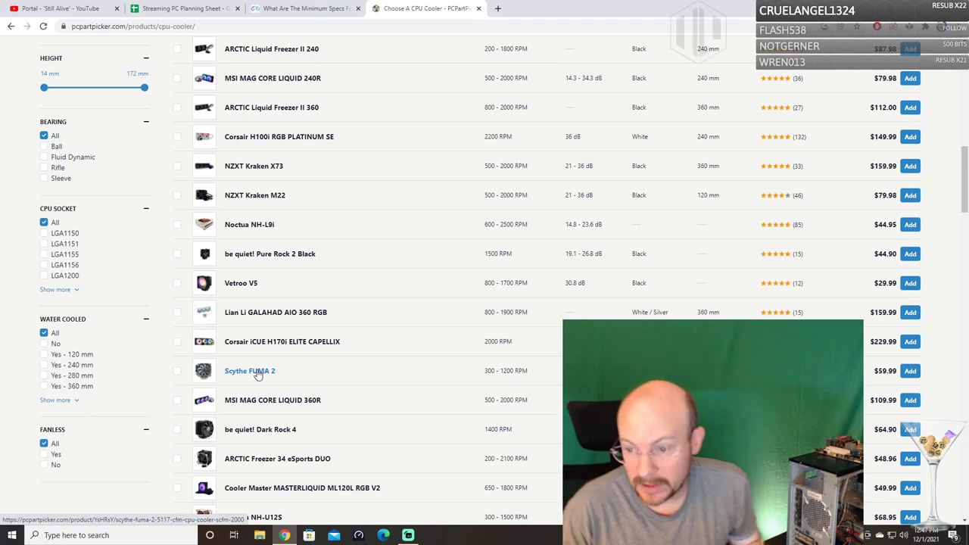
{"action": "left_click", "coordinate": [909, 371]}
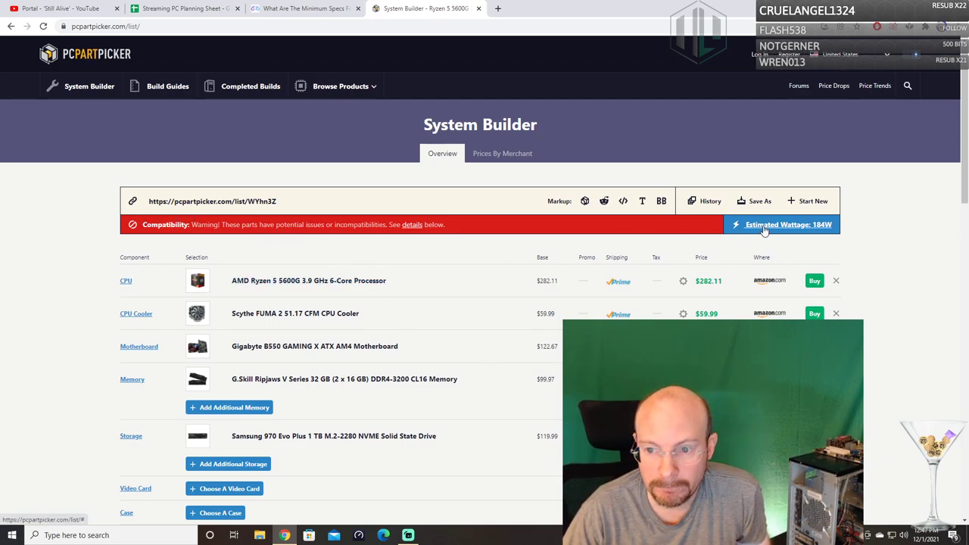
Review the selected components and remove the Scythe FUMA 2 CPU cooler from the parts list.
{"action": "scroll", "coordinate": [787, 231], "scroll_direction": "down", "scroll_amount": 2}
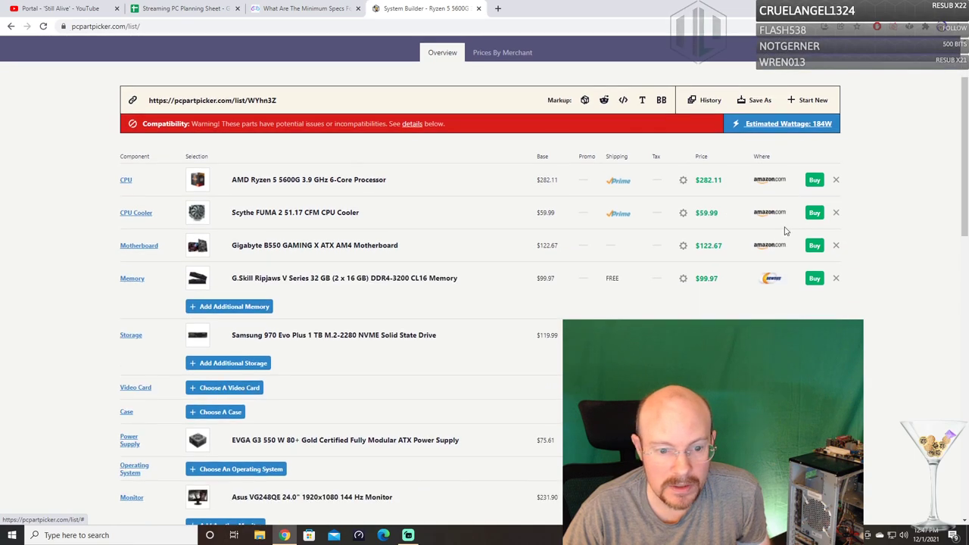
{"action": "scroll", "coordinate": [701, 318], "scroll_direction": "up", "scroll_amount": 1}
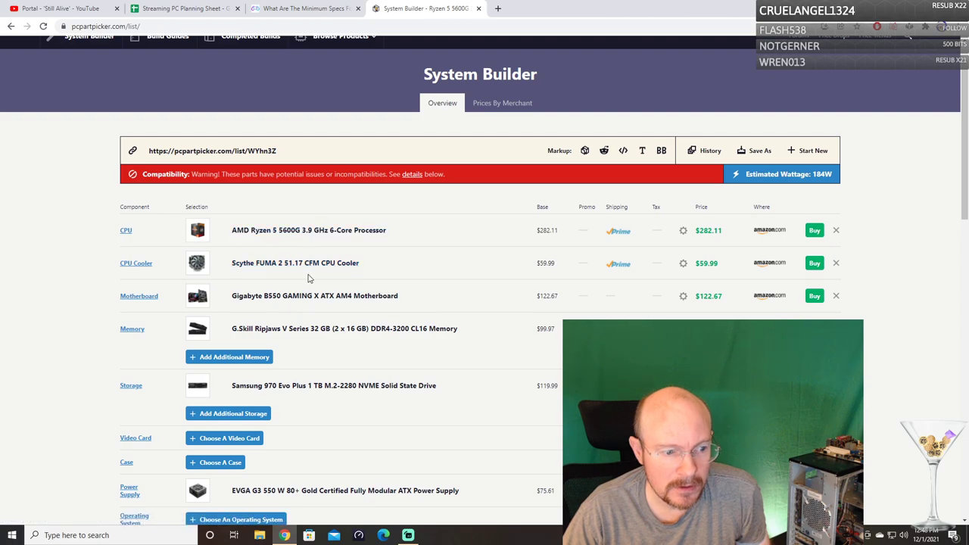
{"action": "scroll", "coordinate": [188, 330], "scroll_direction": "down", "scroll_amount": 1}
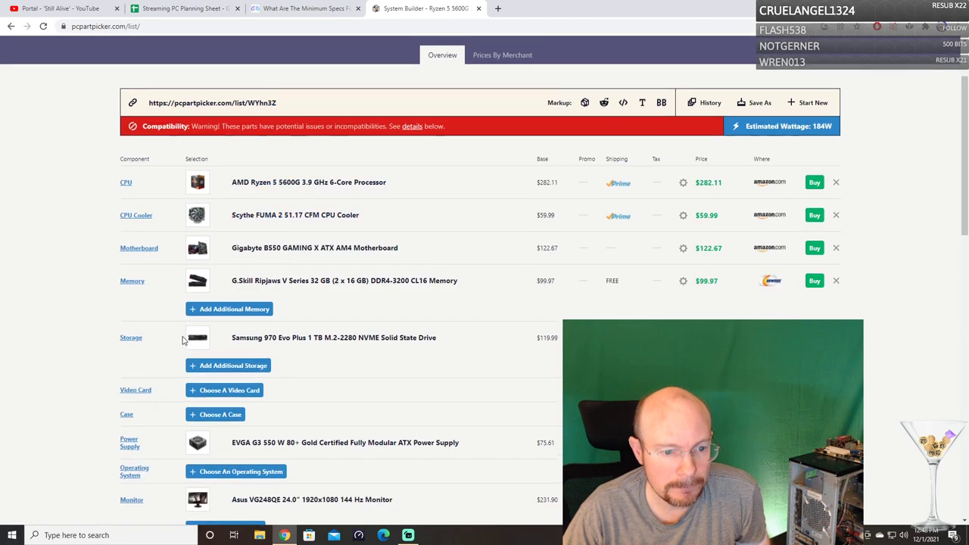
{"action": "scroll", "coordinate": [257, 325], "scroll_direction": "up", "scroll_amount": 1}
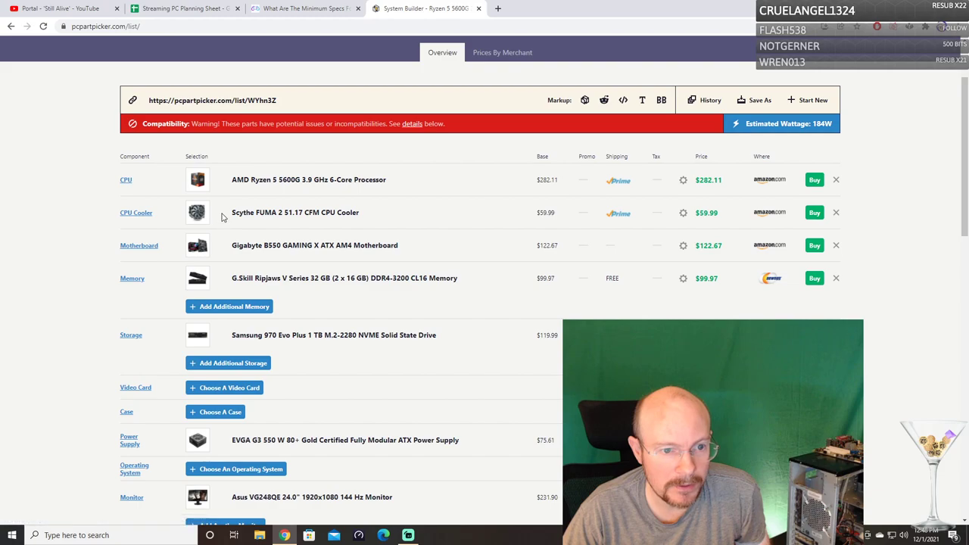
{"action": "scroll", "coordinate": [278, 358], "scroll_direction": "down", "scroll_amount": 1}
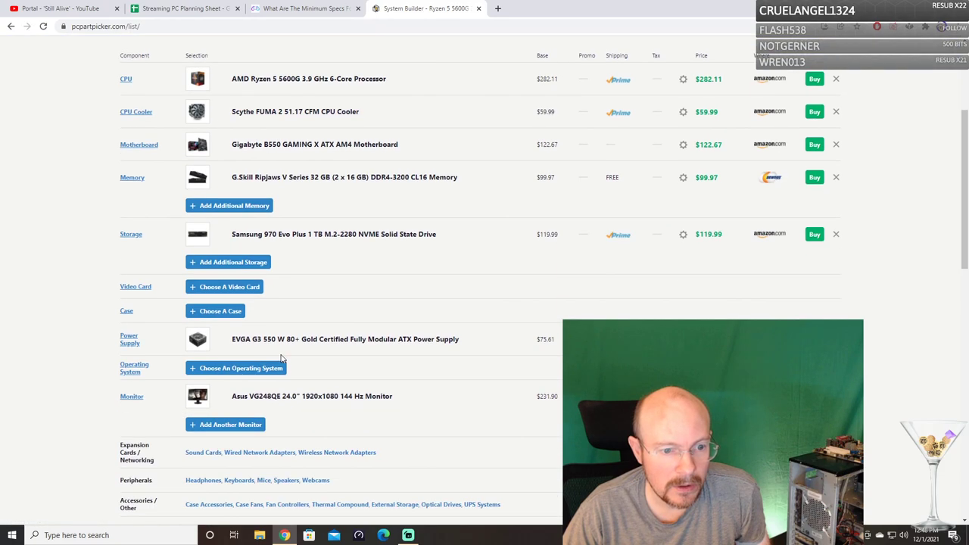
{"action": "scroll", "coordinate": [536, 342], "scroll_direction": "up", "scroll_amount": 2}
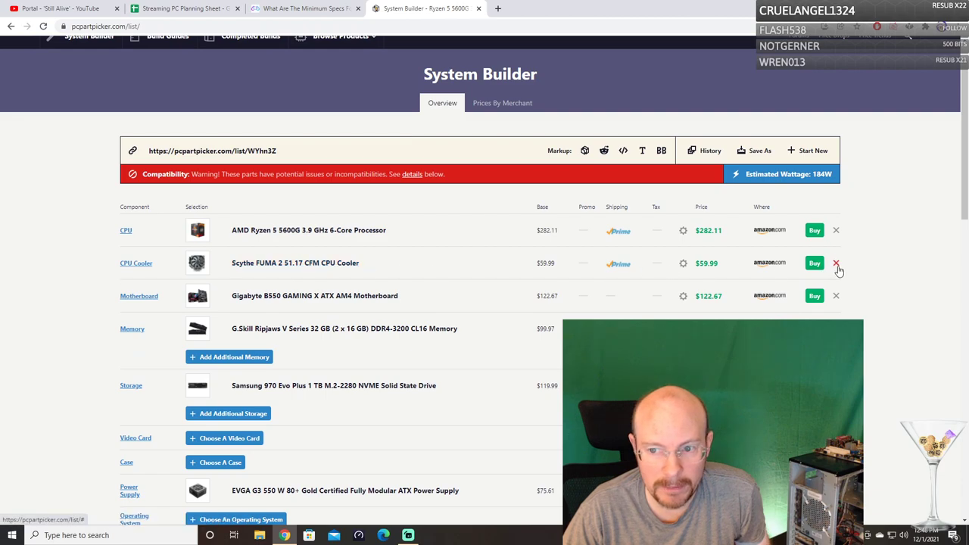
{"action": "left_click", "coordinate": [836, 264]}
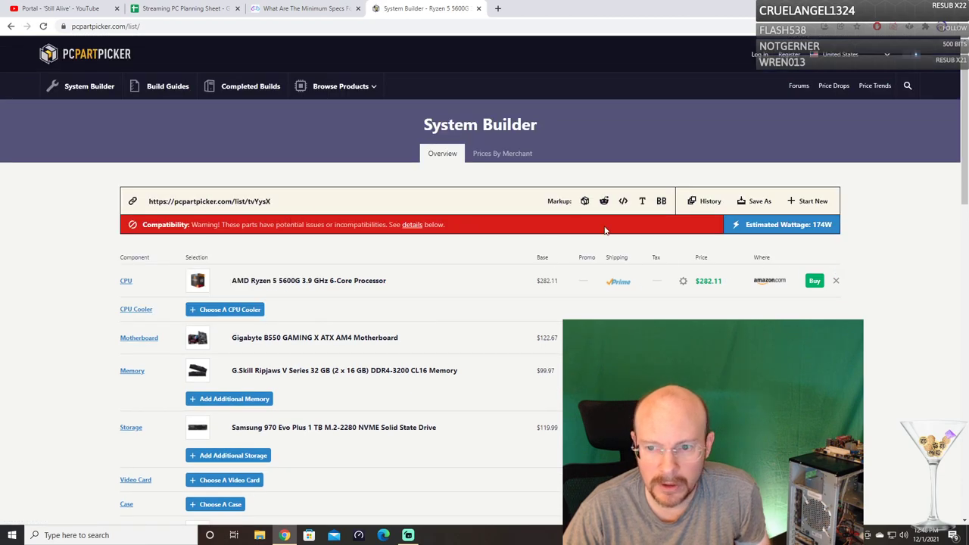
Examine the Cooler Master Hyper 212 EVO's prices, specifications and mounting hardware picture, and return to the parts list.
{"action": "scroll", "coordinate": [605, 230], "scroll_direction": "down", "scroll_amount": 1}
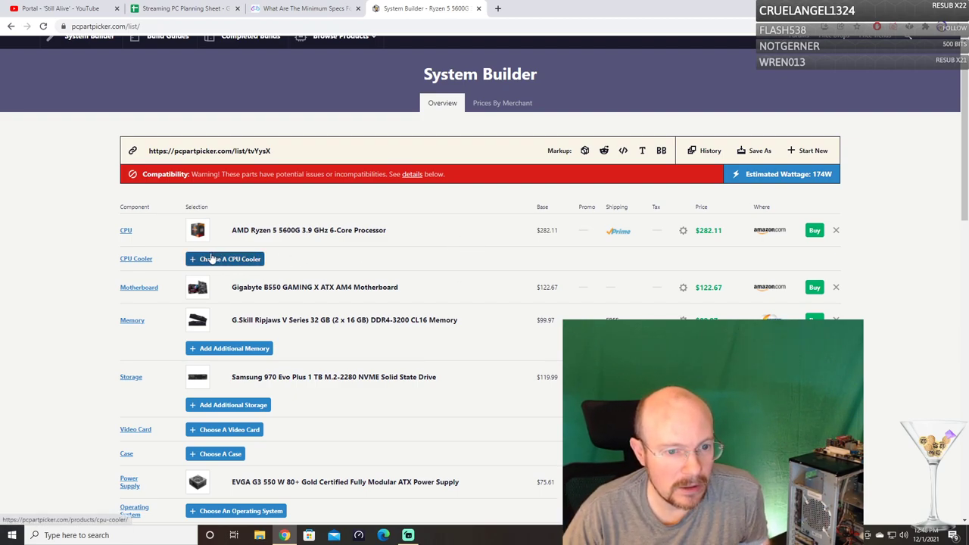
{"action": "left_click", "coordinate": [212, 259]}
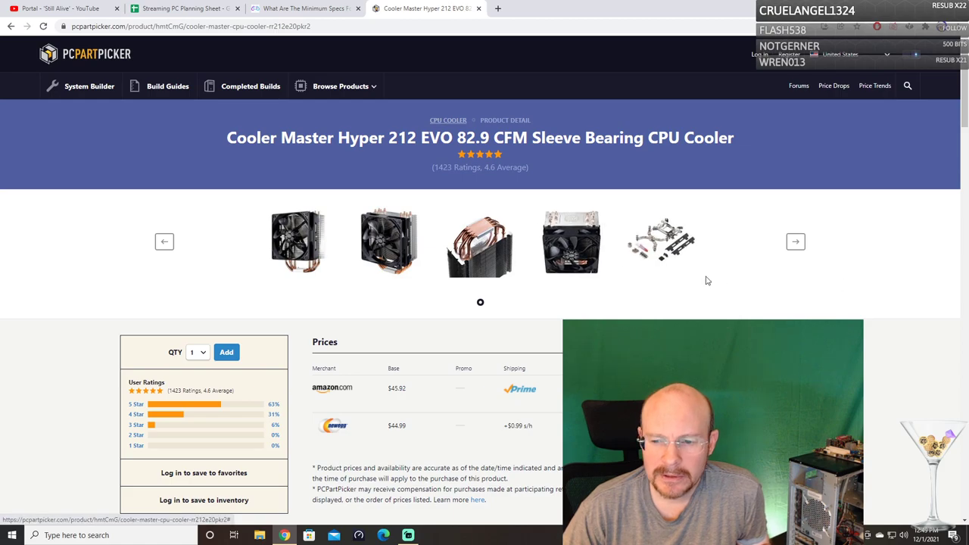
{"action": "scroll", "coordinate": [490, 369], "scroll_direction": "down", "scroll_amount": 4}
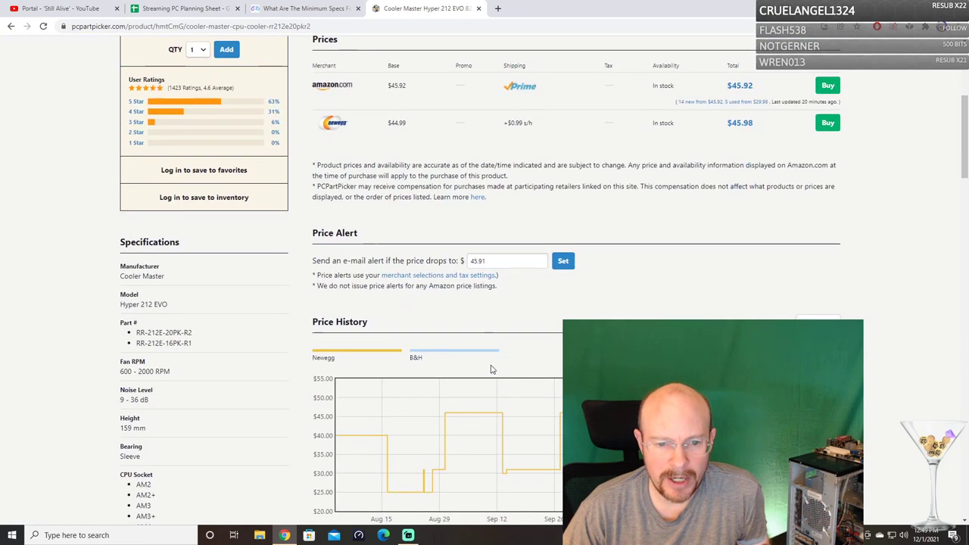
{"action": "scroll", "coordinate": [490, 369], "scroll_direction": "up", "scroll_amount": 3}
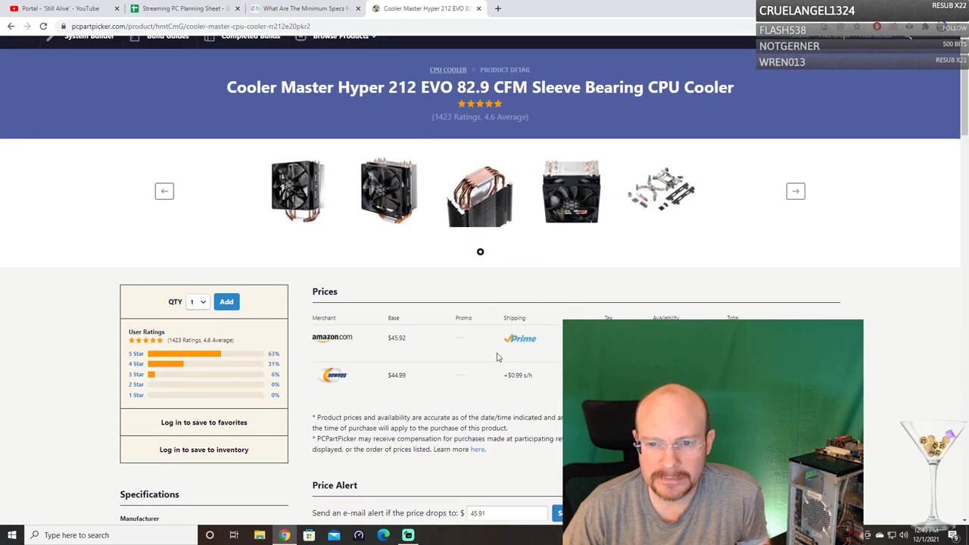
{"action": "left_click", "coordinate": [665, 184]}
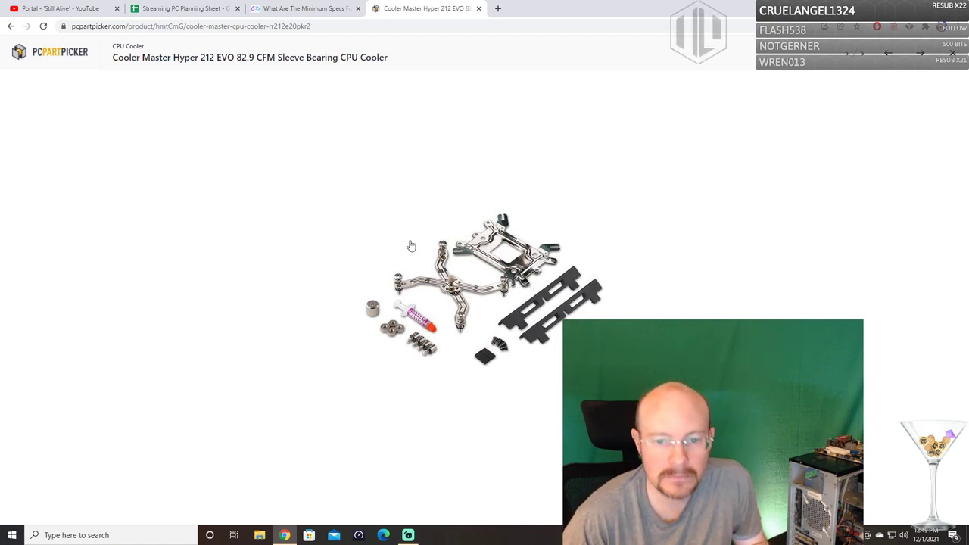
{"action": "left_click", "coordinate": [10, 25]}
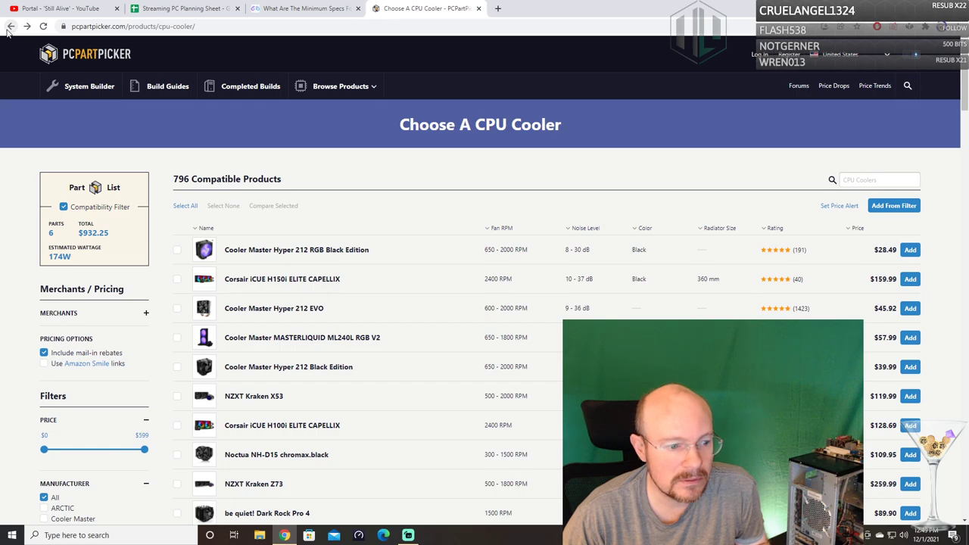
{"action": "left_click", "coordinate": [10, 26]}
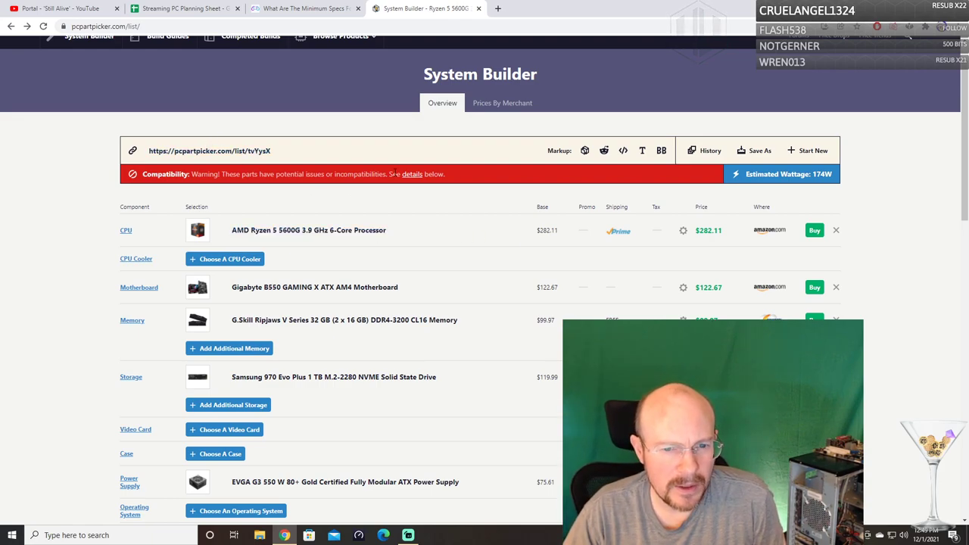
Review the parts list and its potential incompatibilities, and remove the EVGA G3 550 W power supply.
{"action": "scroll", "coordinate": [538, 299], "scroll_direction": "down", "scroll_amount": 5}
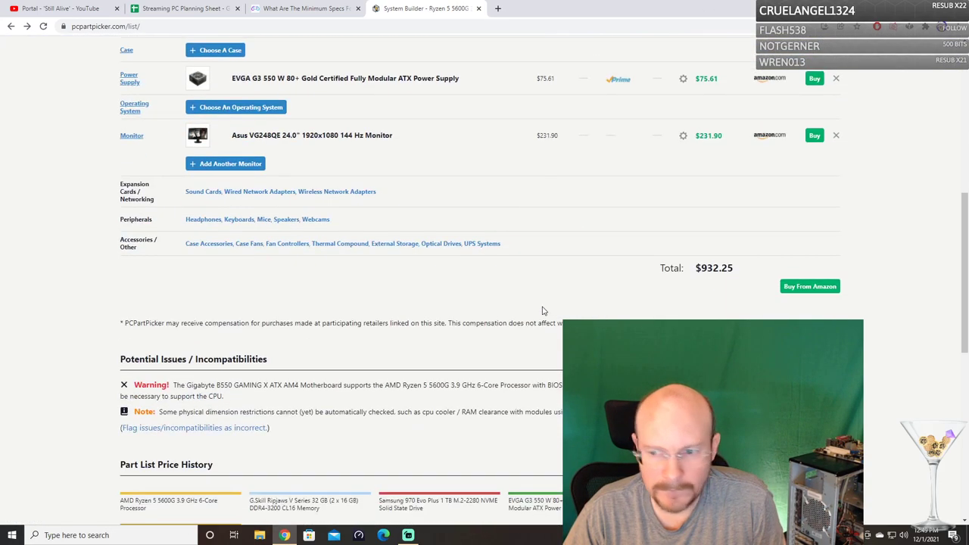
{"action": "scroll", "coordinate": [540, 310], "scroll_direction": "up", "scroll_amount": 4}
{"action": "scroll", "coordinate": [541, 311], "scroll_direction": "up", "scroll_amount": 1}
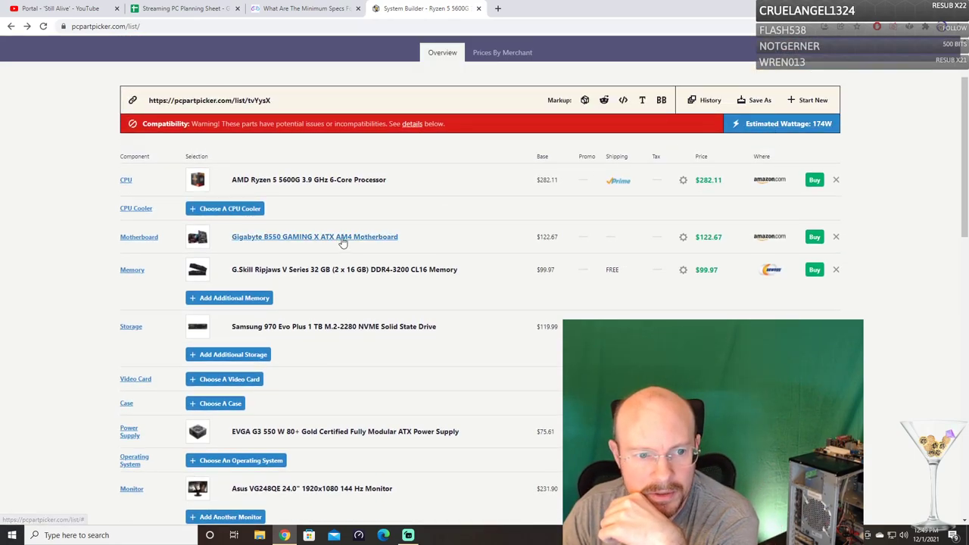
{"action": "scroll", "coordinate": [315, 262], "scroll_direction": "down", "scroll_amount": 1}
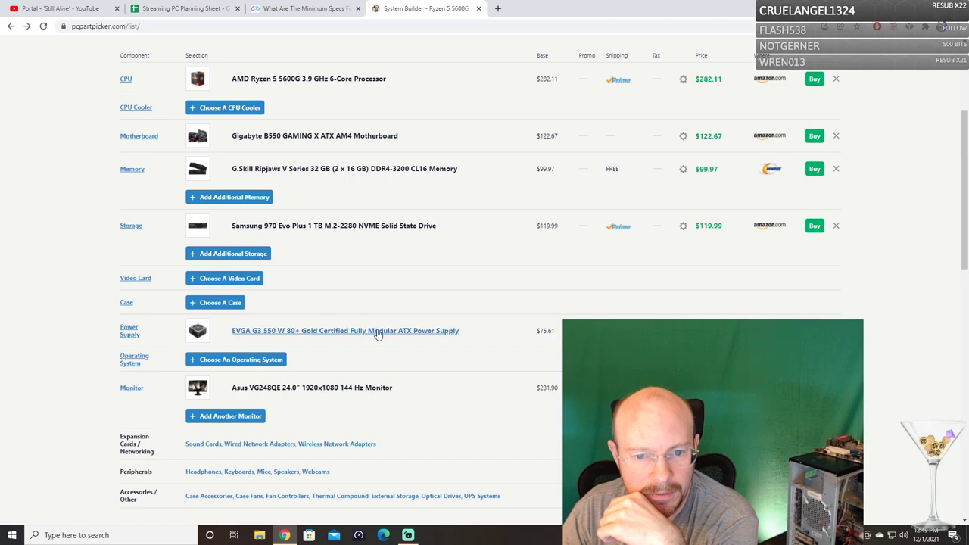
{"action": "scroll", "coordinate": [460, 345], "scroll_direction": "up", "scroll_amount": 1}
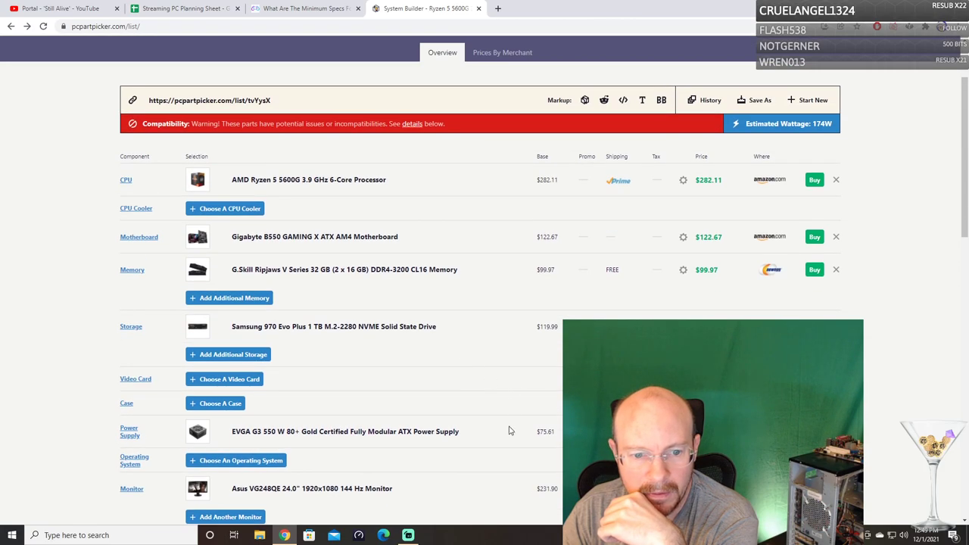
{"action": "key", "text": "F5"}
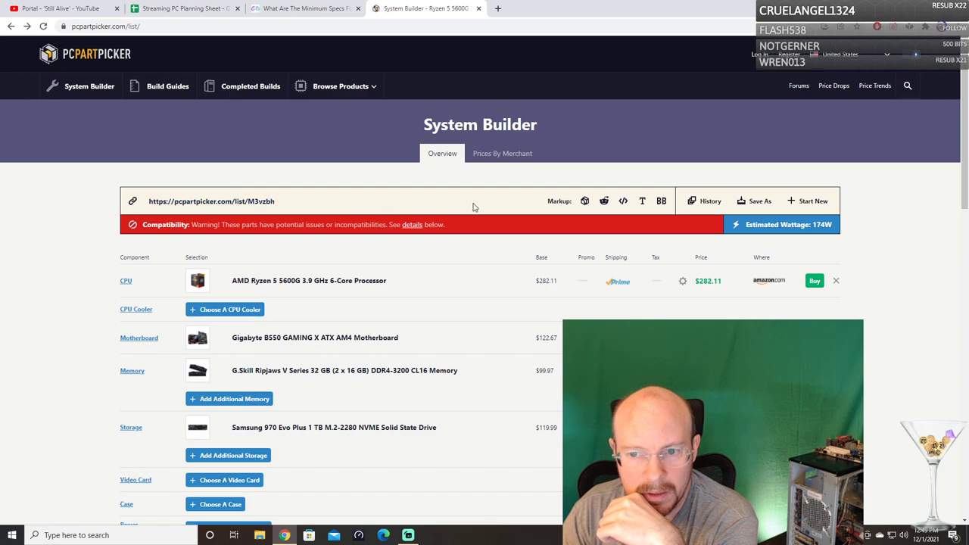
Open the compatible power supplies and compare their wattages, efficiency ratings, modularity and prices.
{"action": "scroll", "coordinate": [378, 231], "scroll_direction": "down", "scroll_amount": 1}
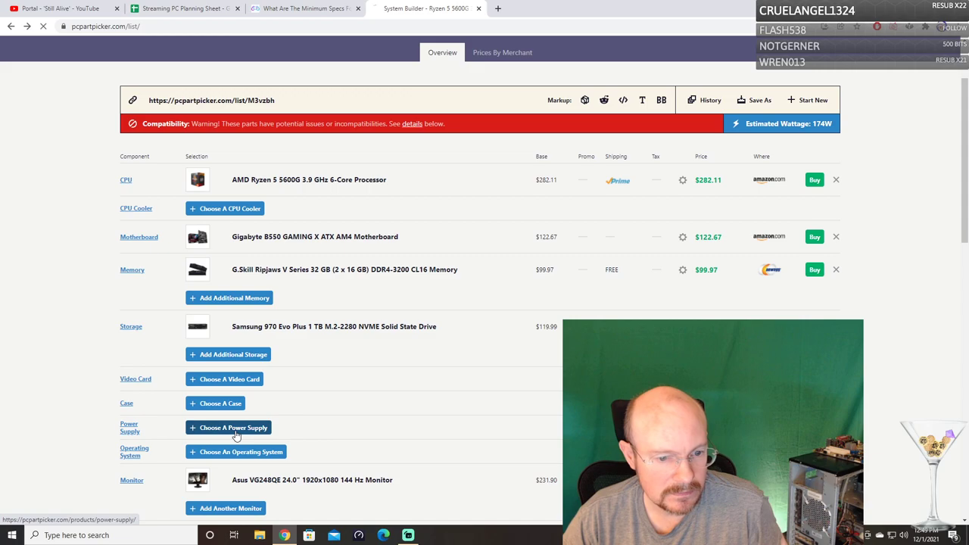
{"action": "scroll", "coordinate": [346, 332], "scroll_direction": "down", "scroll_amount": 2}
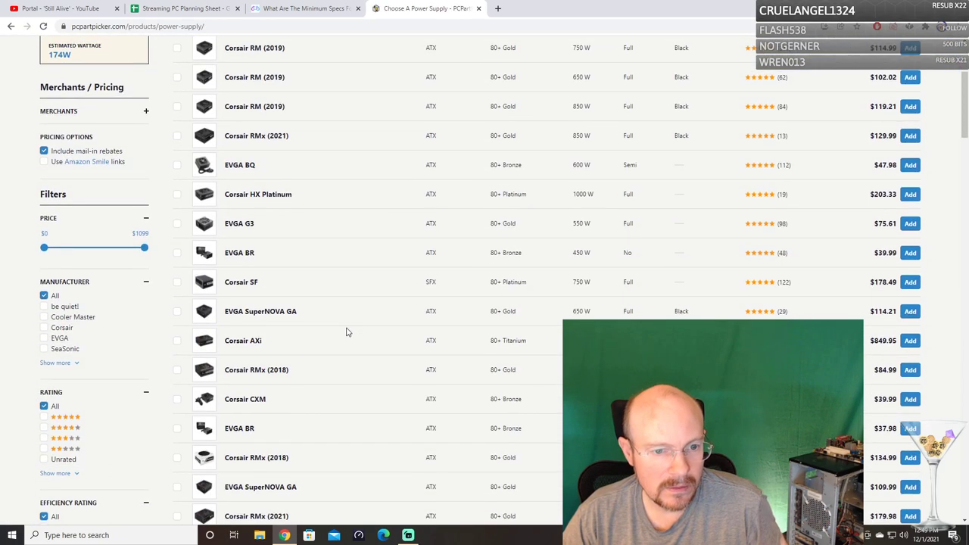
{"action": "scroll", "coordinate": [314, 262], "scroll_direction": "down", "scroll_amount": 1}
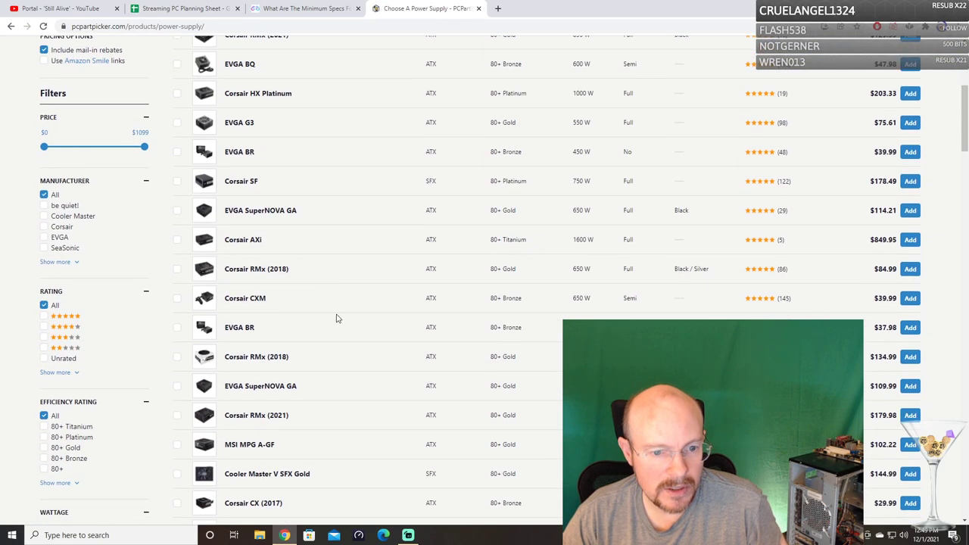
{"action": "scroll", "coordinate": [338, 318], "scroll_direction": "down", "scroll_amount": 3}
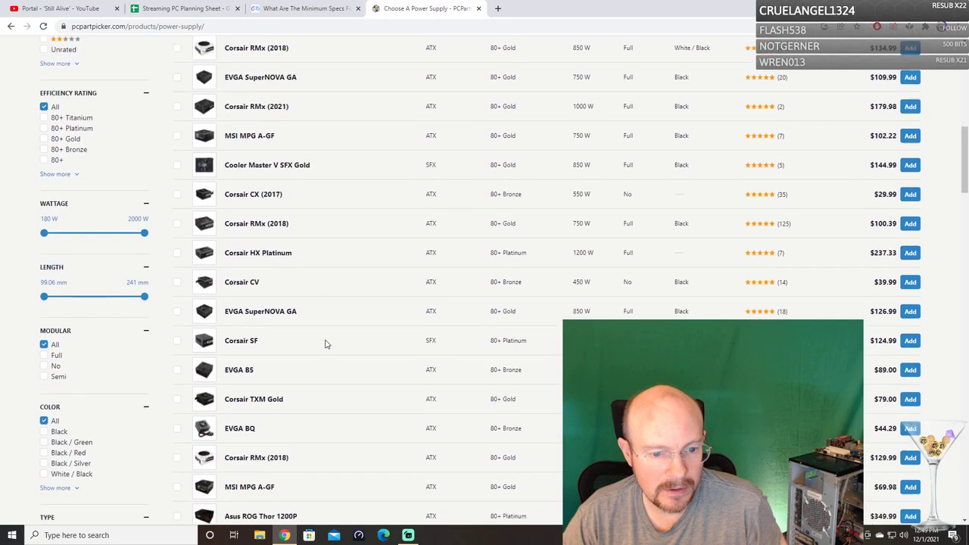
{"action": "scroll", "coordinate": [326, 345], "scroll_direction": "down", "scroll_amount": 1}
{"action": "scroll", "coordinate": [325, 344], "scroll_direction": "up", "scroll_amount": 2}
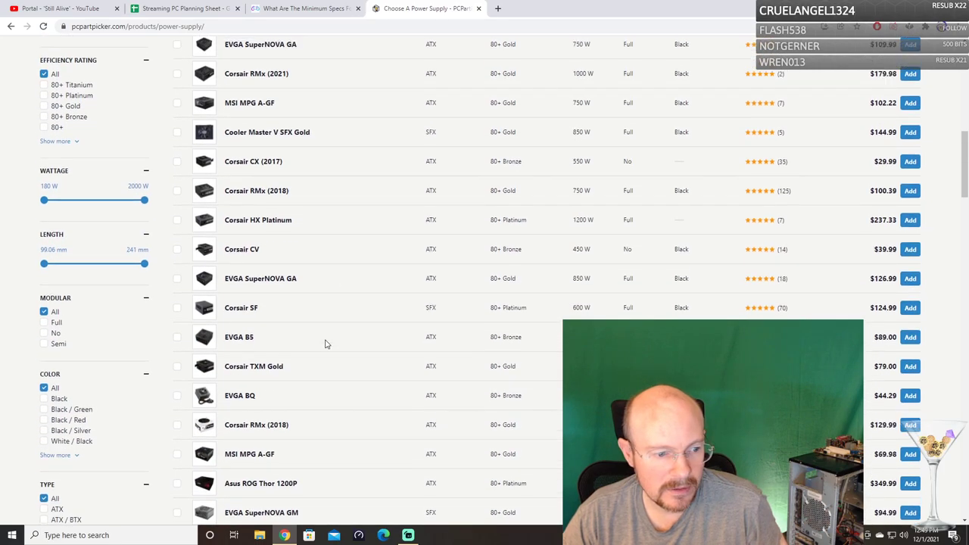
{"action": "scroll", "coordinate": [326, 345], "scroll_direction": "up", "scroll_amount": 5}
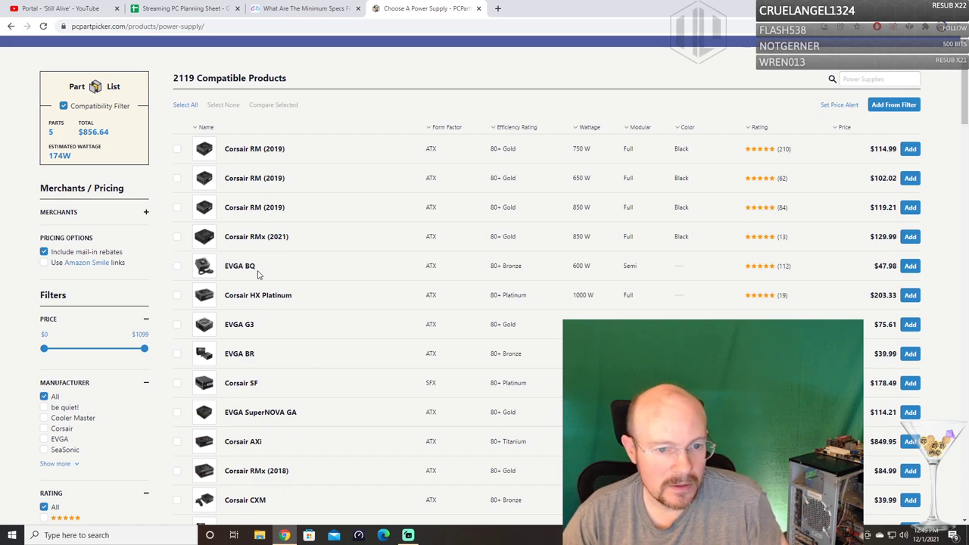
{"action": "scroll", "coordinate": [307, 338], "scroll_direction": "down", "scroll_amount": 2}
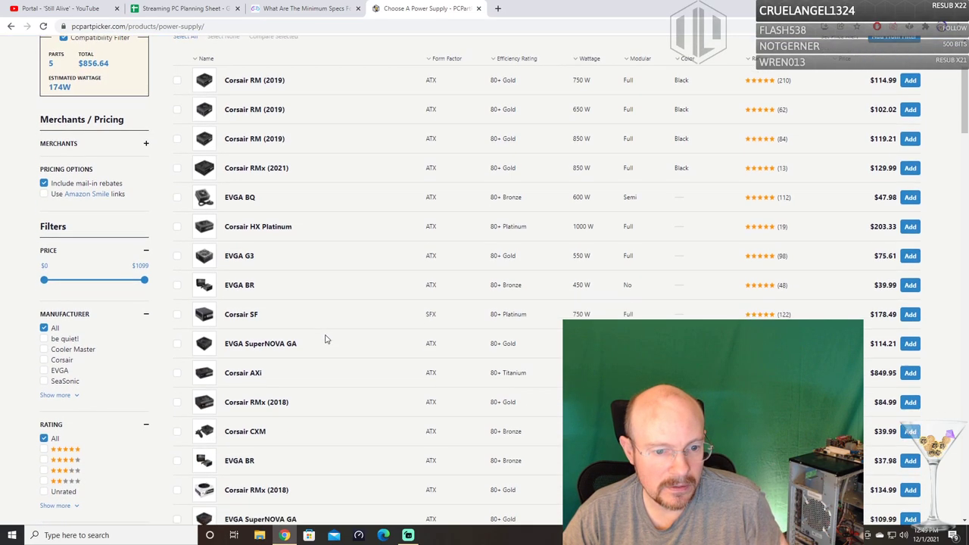
{"action": "scroll", "coordinate": [296, 381], "scroll_direction": "down", "scroll_amount": 2}
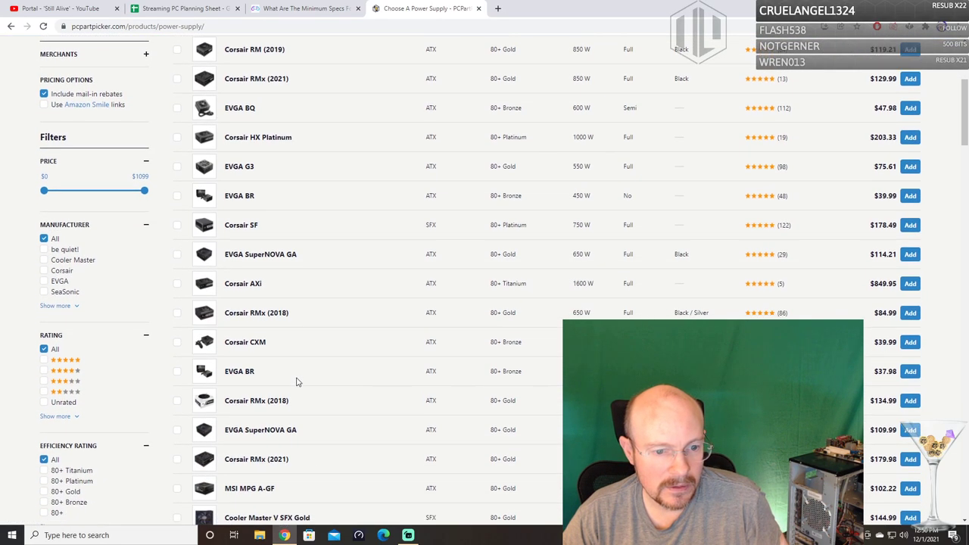
{"action": "scroll", "coordinate": [303, 409], "scroll_direction": "down", "scroll_amount": 1}
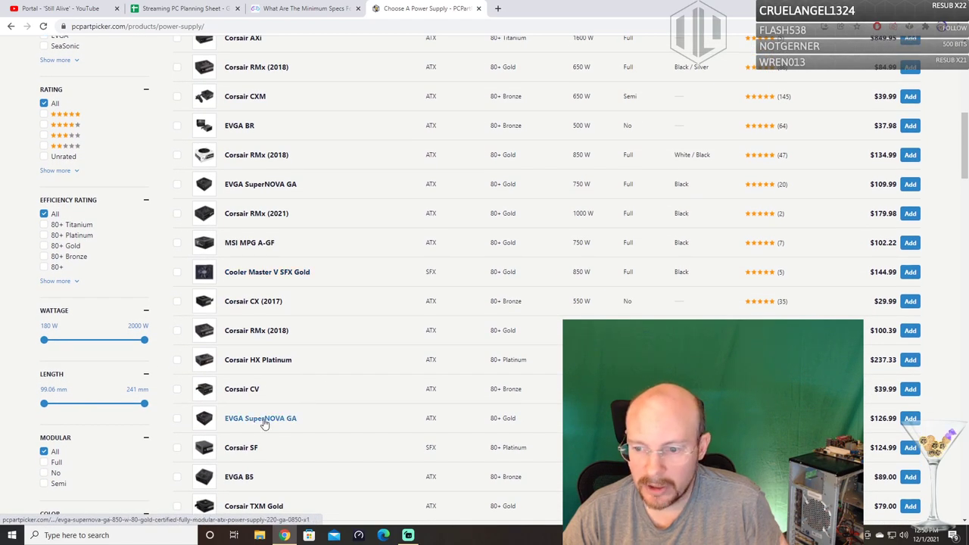
{"action": "scroll", "coordinate": [322, 390], "scroll_direction": "up", "scroll_amount": 2}
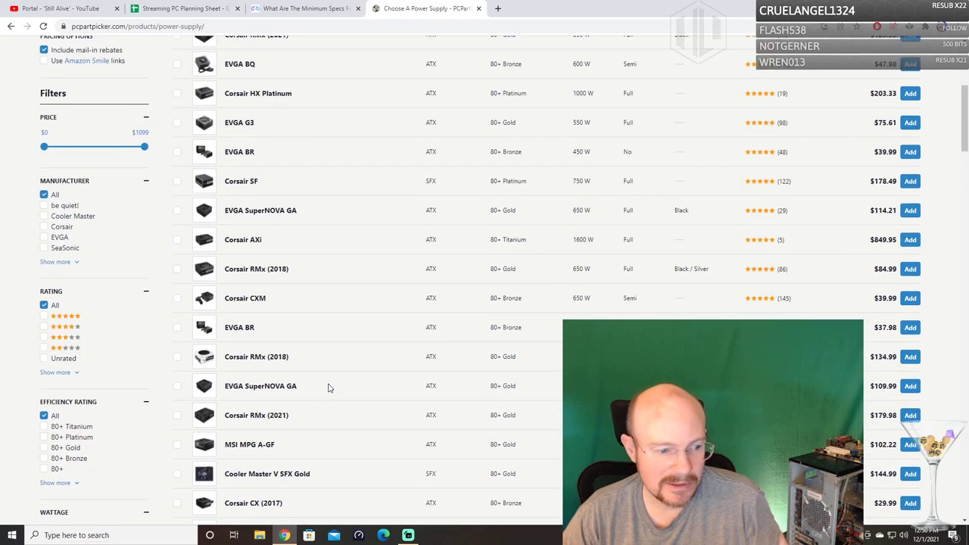
{"action": "scroll", "coordinate": [333, 387], "scroll_direction": "up", "scroll_amount": 3}
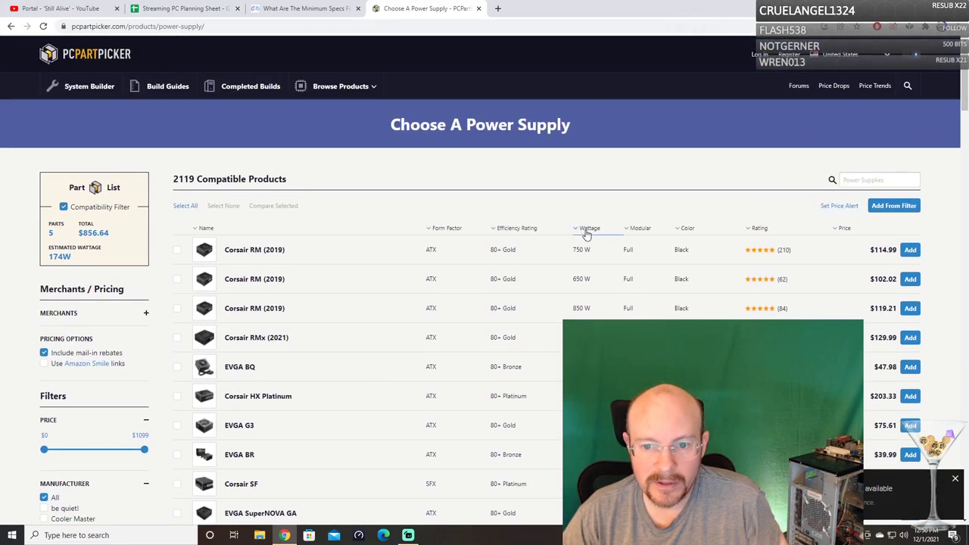
Sort the compatible power supplies by ascending wattage and page through the results to page 5.
{"action": "scroll", "coordinate": [619, 230], "scroll_direction": "down", "scroll_amount": 15}
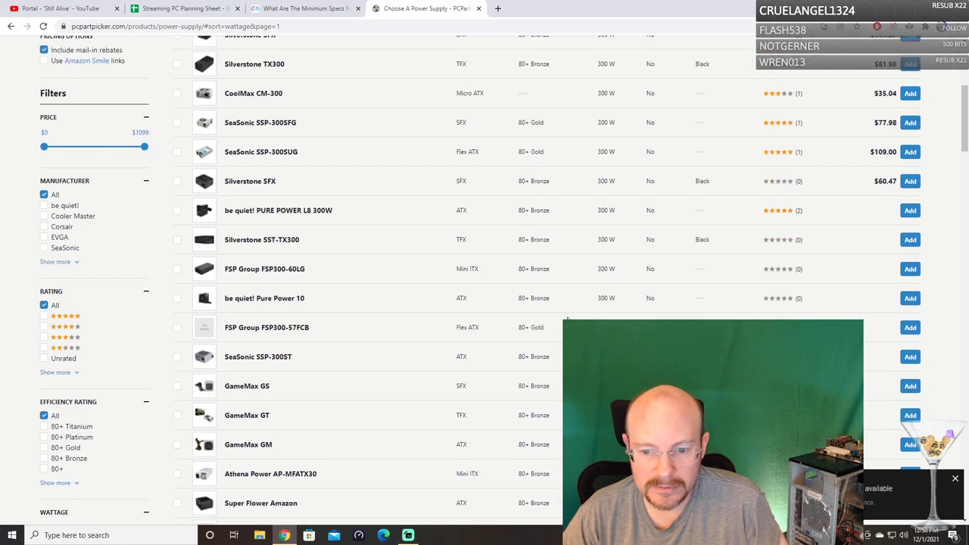
{"action": "scroll", "coordinate": [587, 301], "scroll_direction": "down", "scroll_amount": 10}
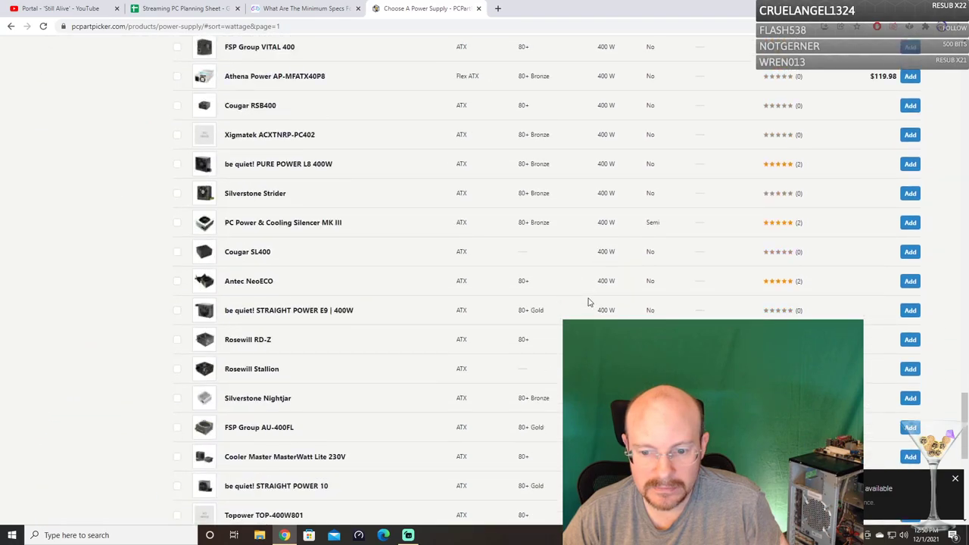
{"action": "scroll", "coordinate": [588, 292], "scroll_direction": "up", "scroll_amount": 12}
{"action": "scroll", "coordinate": [588, 287], "scroll_direction": "down", "scroll_amount": 10}
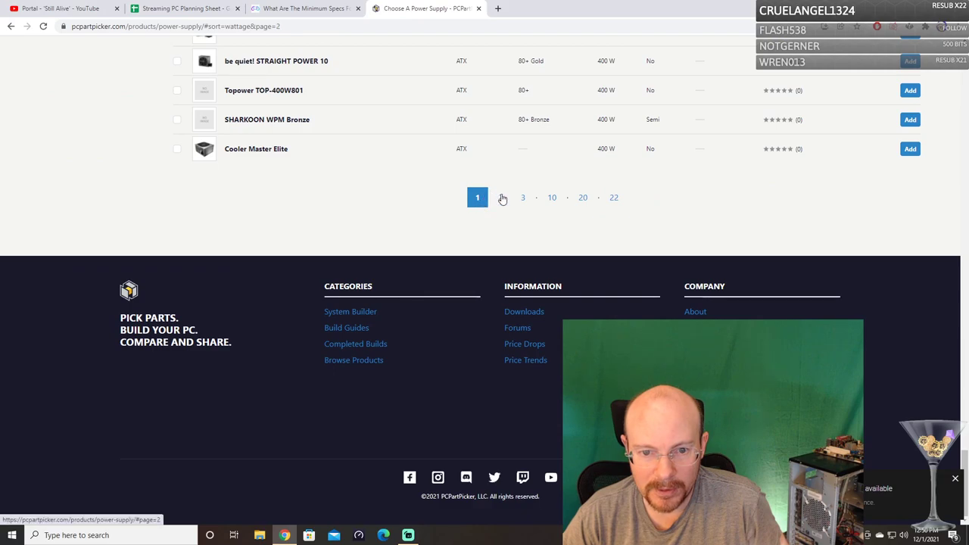
{"action": "left_click", "coordinate": [500, 198]}
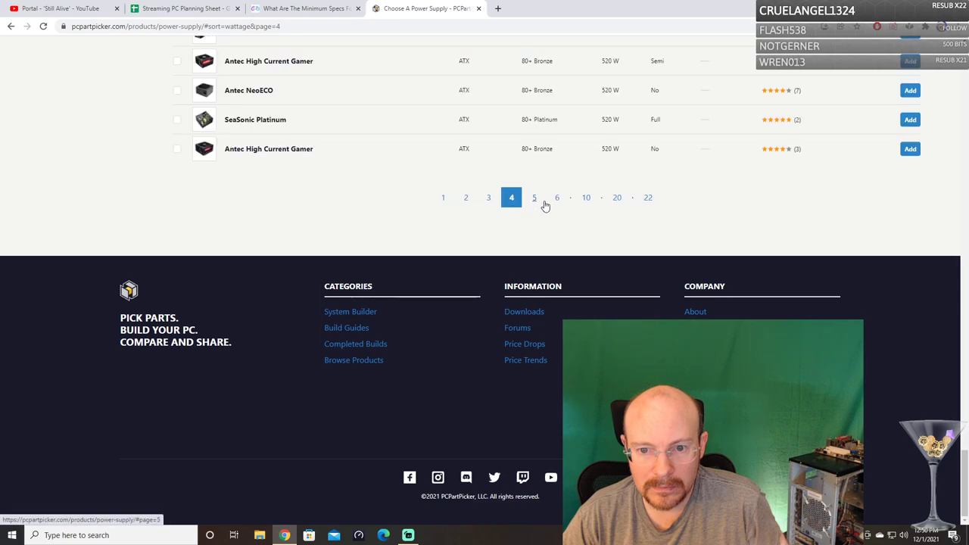
Look through the 550 W power supplies and add the fully modular, 80+ Gold EVGA G3 550 W to the parts list.
{"action": "scroll", "coordinate": [539, 203], "scroll_direction": "up", "scroll_amount": 5}
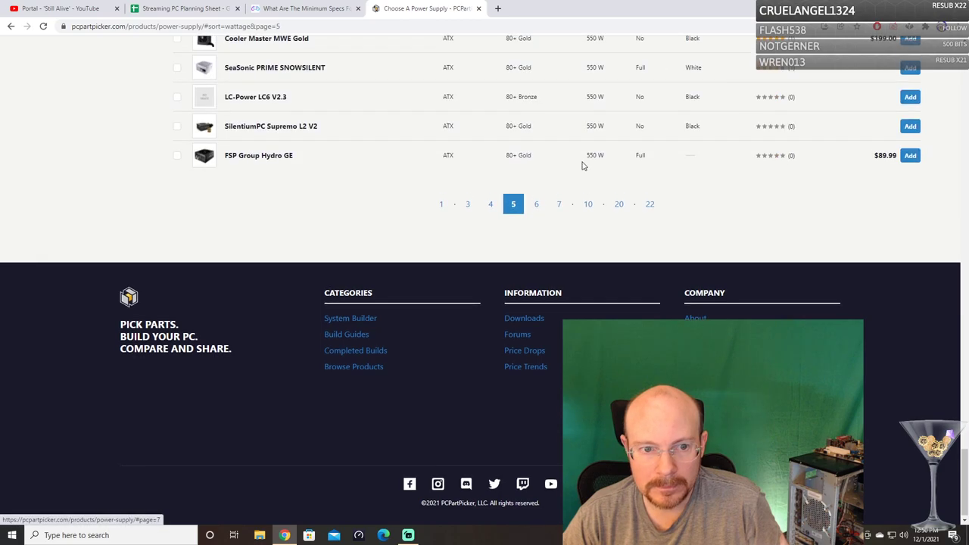
{"action": "scroll", "coordinate": [265, 257], "scroll_direction": "up", "scroll_amount": 5}
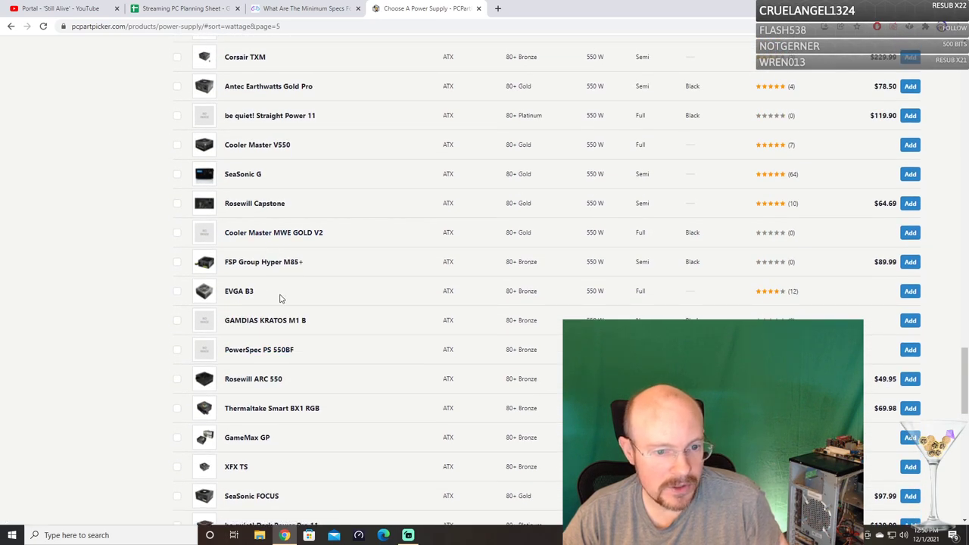
{"action": "scroll", "coordinate": [280, 298], "scroll_direction": "up", "scroll_amount": 4}
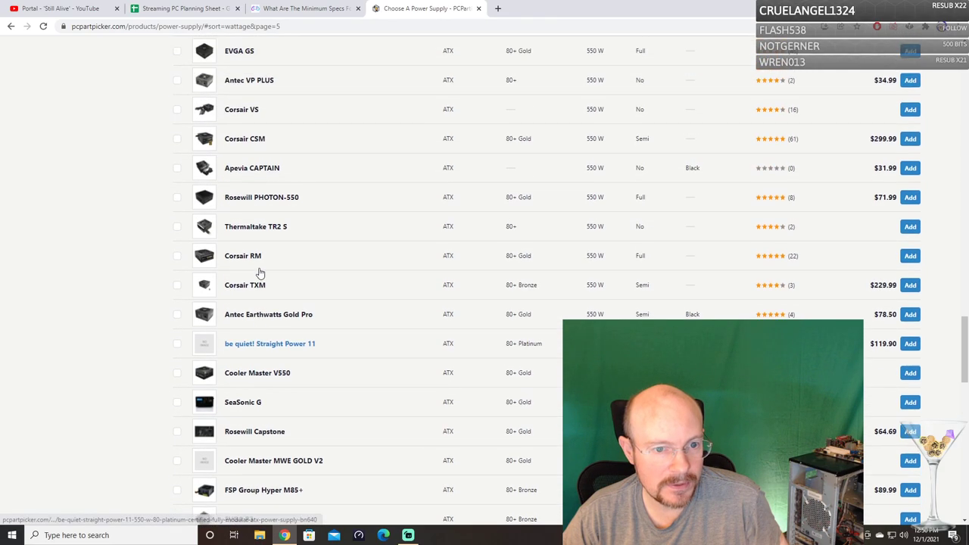
{"action": "scroll", "coordinate": [259, 272], "scroll_direction": "up", "scroll_amount": 2}
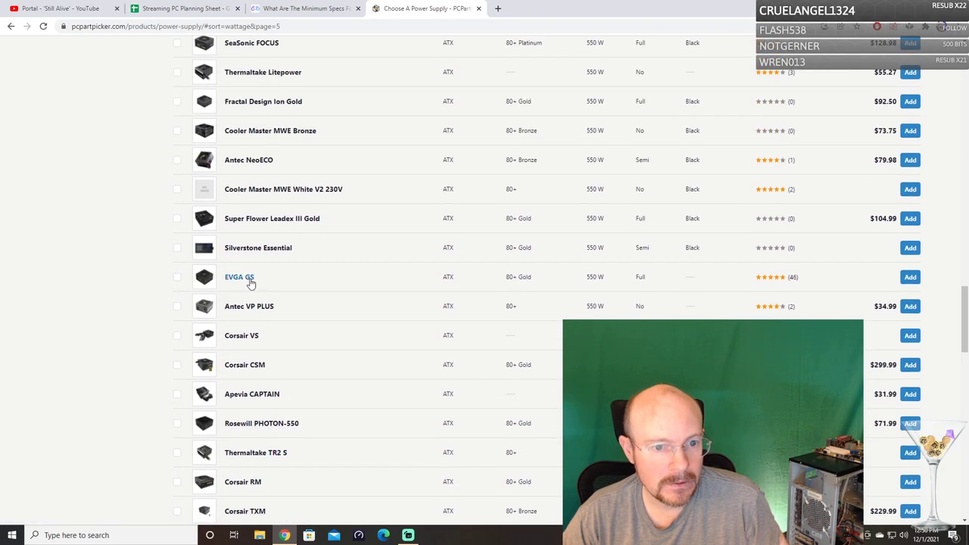
{"action": "scroll", "coordinate": [254, 280], "scroll_direction": "up", "scroll_amount": 1}
{"action": "scroll", "coordinate": [255, 277], "scroll_direction": "up", "scroll_amount": 3}
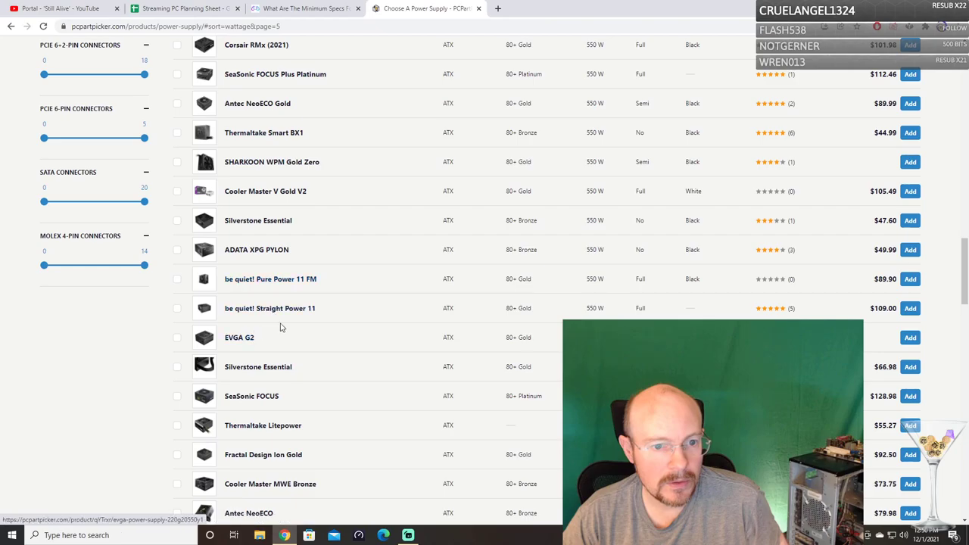
{"action": "scroll", "coordinate": [253, 324], "scroll_direction": "up", "scroll_amount": 1}
{"action": "scroll", "coordinate": [314, 312], "scroll_direction": "up", "scroll_amount": 5}
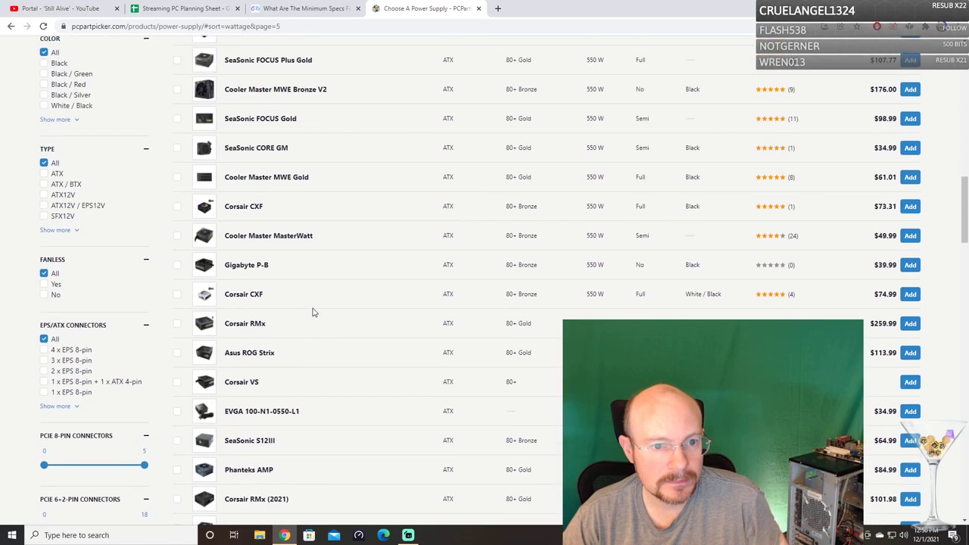
{"action": "scroll", "coordinate": [315, 307], "scroll_direction": "up", "scroll_amount": 3}
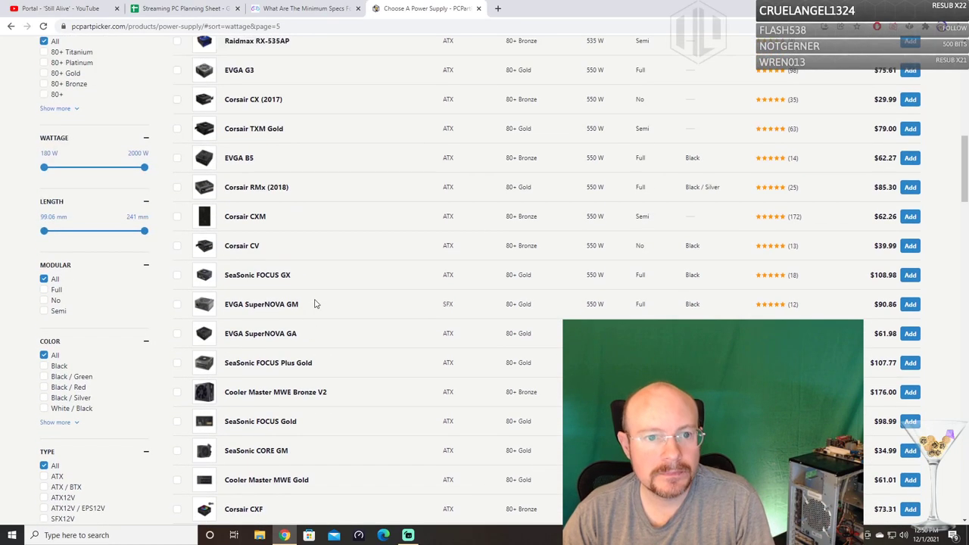
{"action": "scroll", "coordinate": [302, 187], "scroll_direction": "up", "scroll_amount": 1}
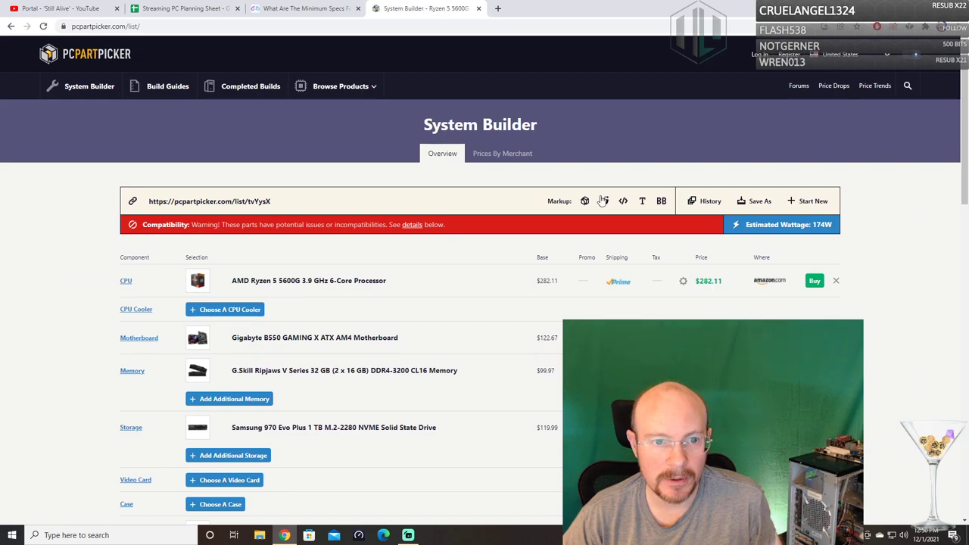
Review the parts list and remove the Asus VG248QE 24.0" 144 Hz monitor.
{"action": "scroll", "coordinate": [170, 324], "scroll_direction": "down", "scroll_amount": 1}
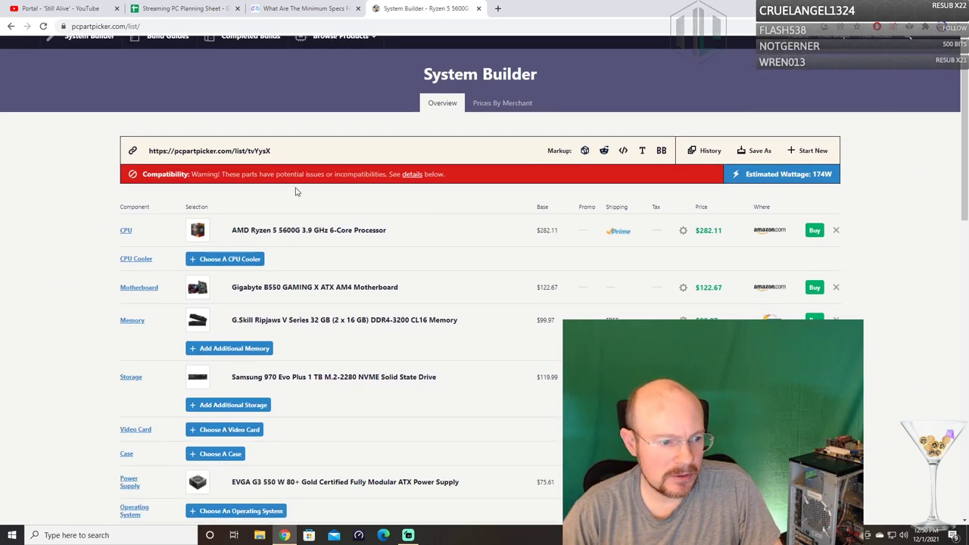
{"action": "scroll", "coordinate": [457, 319], "scroll_direction": "down", "scroll_amount": 2}
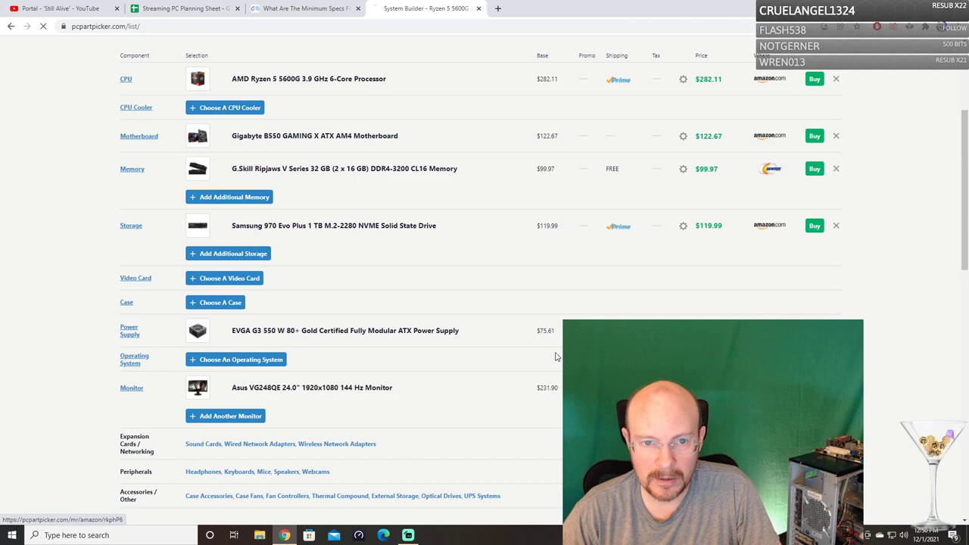
{"action": "scroll", "coordinate": [553, 352], "scroll_direction": "up", "scroll_amount": 3}
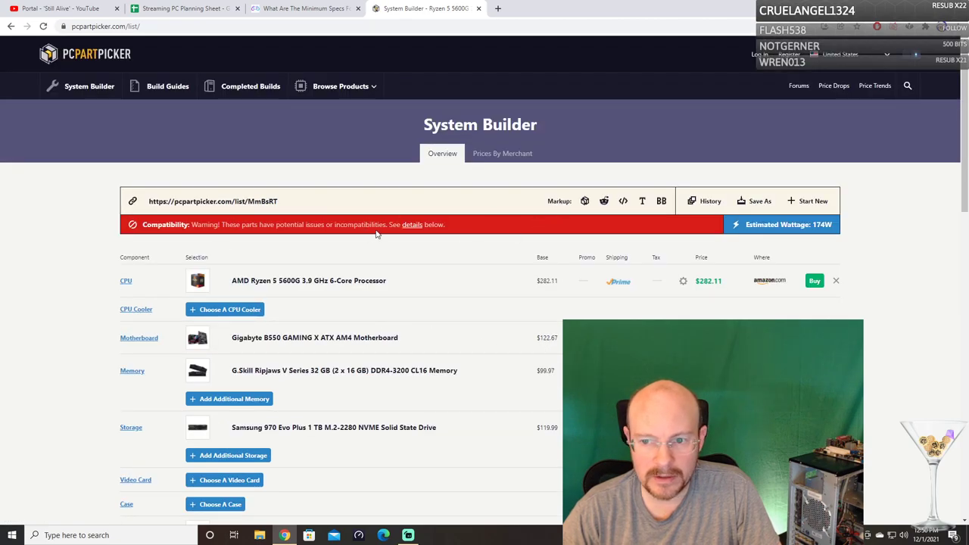
{"action": "scroll", "coordinate": [477, 273], "scroll_direction": "down", "scroll_amount": 3}
{"action": "scroll", "coordinate": [544, 320], "scroll_direction": "up", "scroll_amount": 1}
{"action": "scroll", "coordinate": [530, 355], "scroll_direction": "down", "scroll_amount": 1}
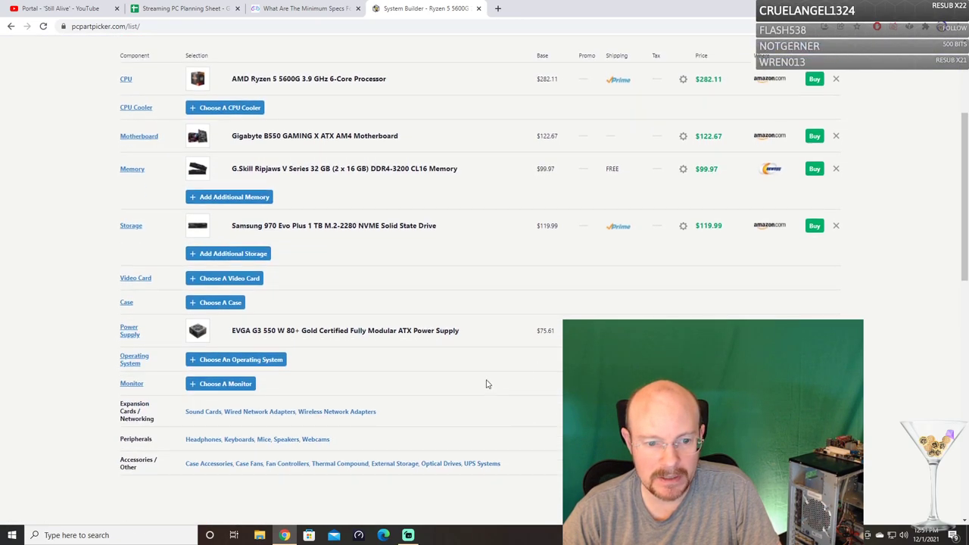
Look through the compatible monitors and add the Asus VG248QG 24.0" 1920x1080 165 Hz to the parts list.
{"action": "left_click", "coordinate": [226, 383]}
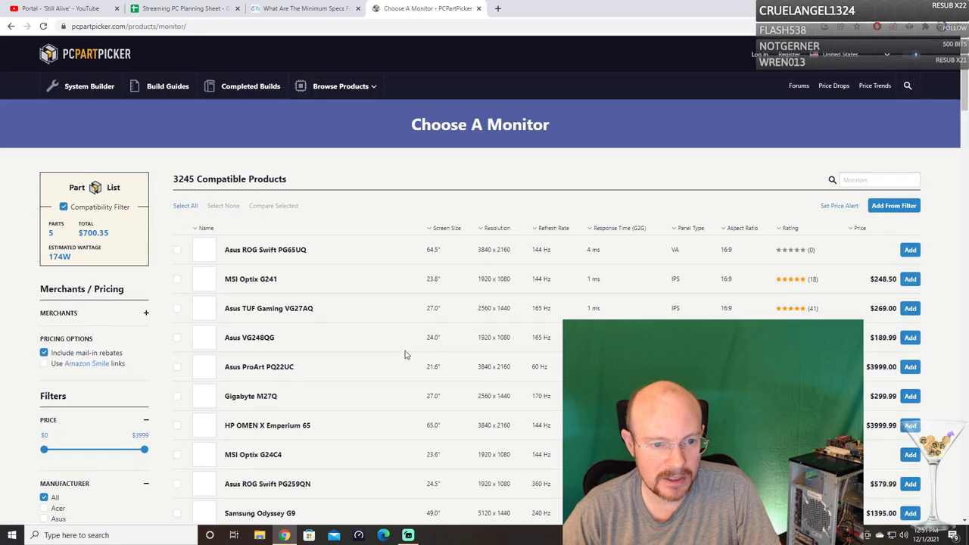
{"action": "scroll", "coordinate": [389, 328], "scroll_direction": "down", "scroll_amount": 1}
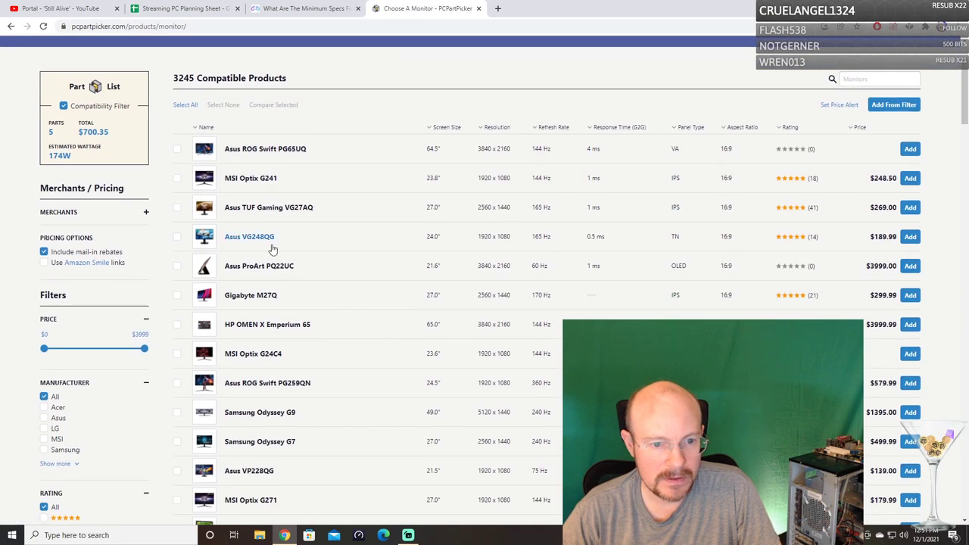
{"action": "scroll", "coordinate": [361, 298], "scroll_direction": "down", "scroll_amount": 1}
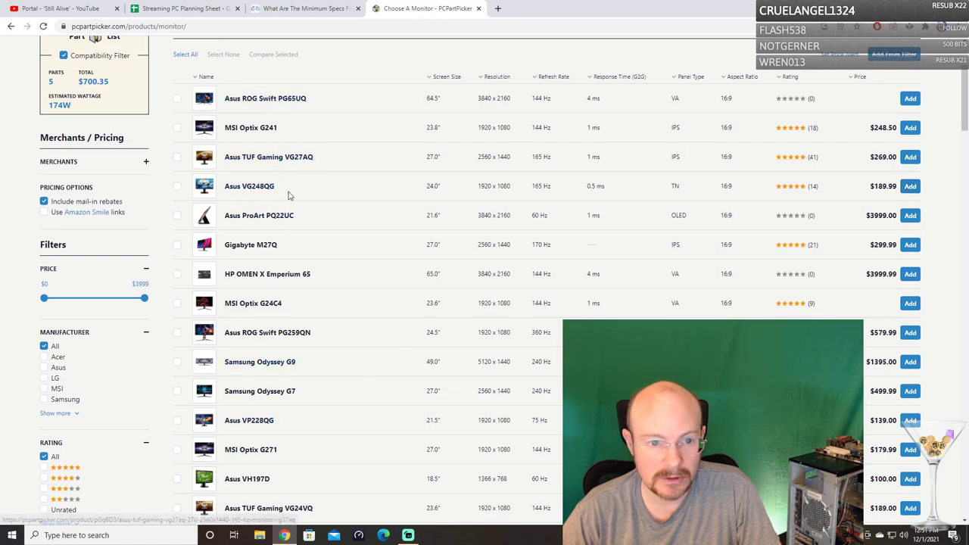
{"action": "scroll", "coordinate": [299, 321], "scroll_direction": "down", "scroll_amount": 2}
{"action": "scroll", "coordinate": [310, 326], "scroll_direction": "down", "scroll_amount": 1}
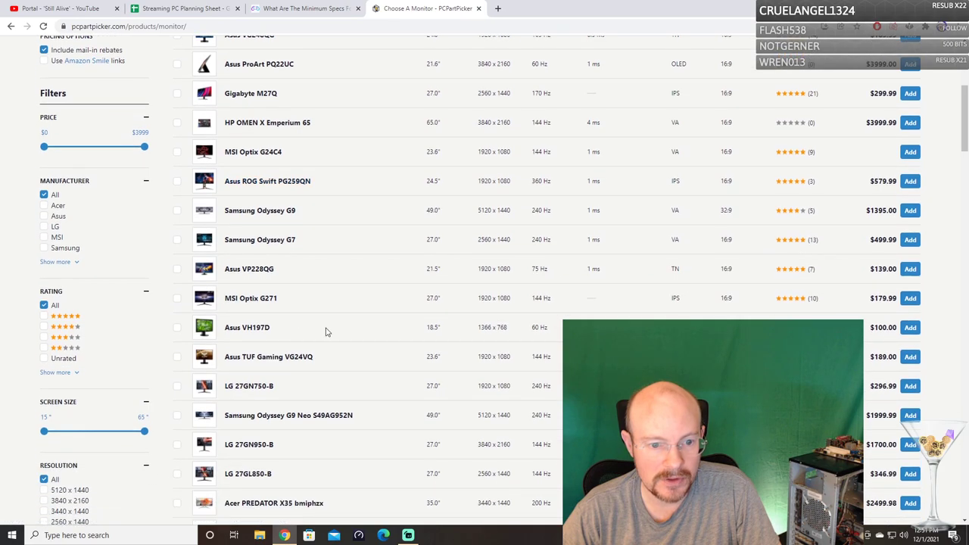
{"action": "scroll", "coordinate": [326, 334], "scroll_direction": "down", "scroll_amount": 1}
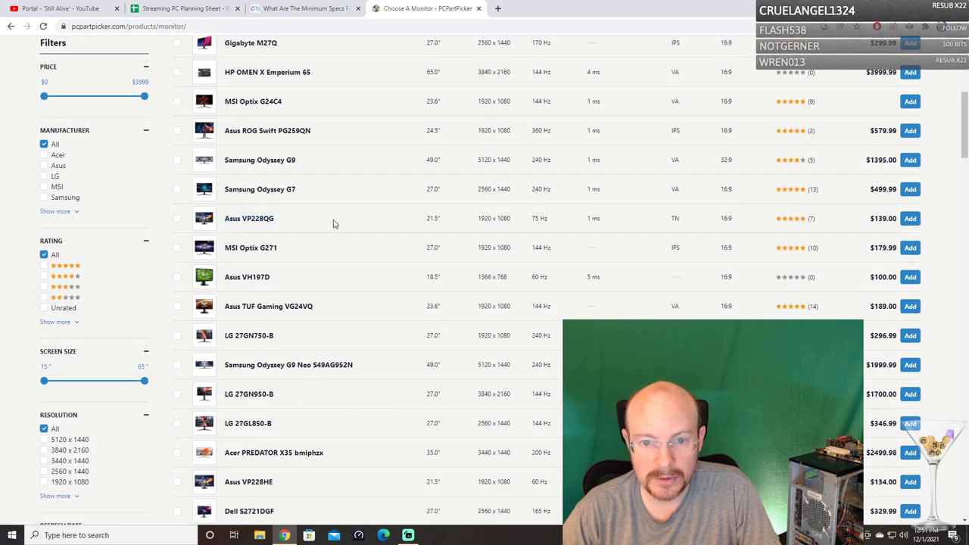
{"action": "scroll", "coordinate": [335, 224], "scroll_direction": "up", "scroll_amount": 4}
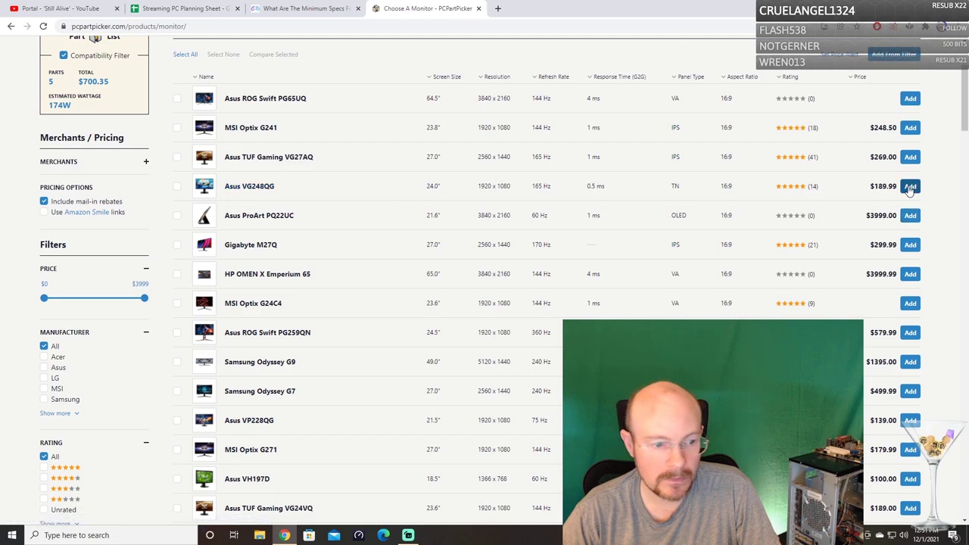
{"action": "left_click", "coordinate": [910, 187]}
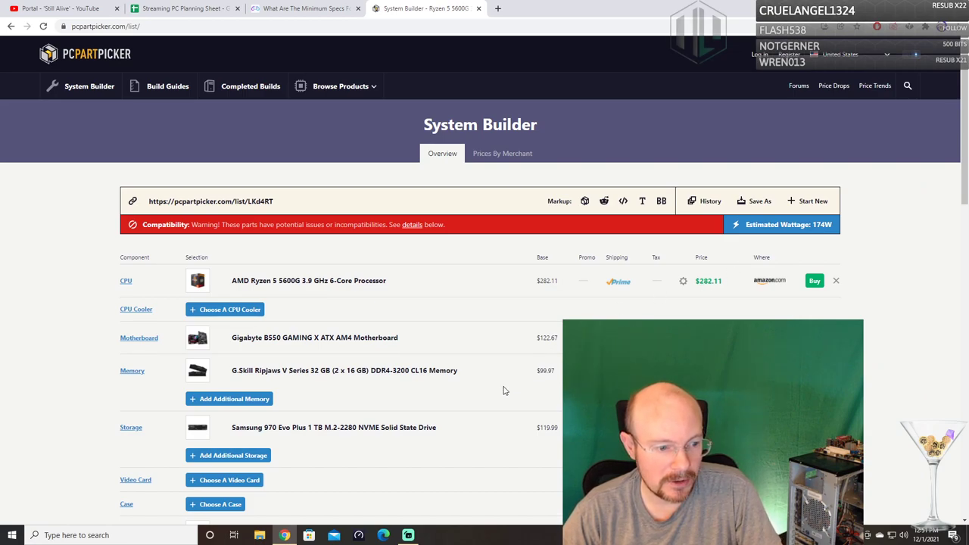
{"action": "scroll", "coordinate": [409, 344], "scroll_direction": "down", "scroll_amount": 2}
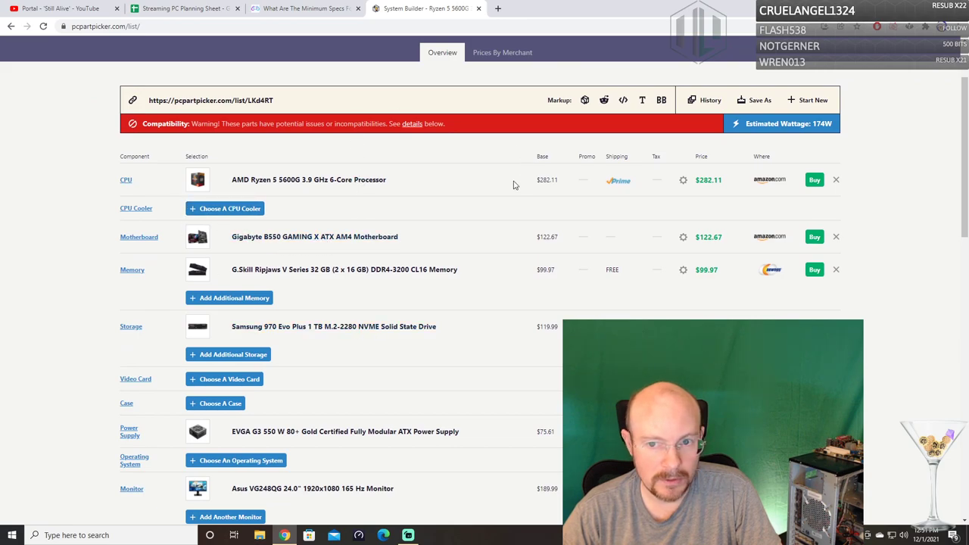
Remove the Asus VG248QG 24.0" 165 Hz monitor from the parts list.
{"action": "scroll", "coordinate": [489, 249], "scroll_direction": "down", "scroll_amount": 1}
{"action": "scroll", "coordinate": [489, 283], "scroll_direction": "down", "scroll_amount": 1}
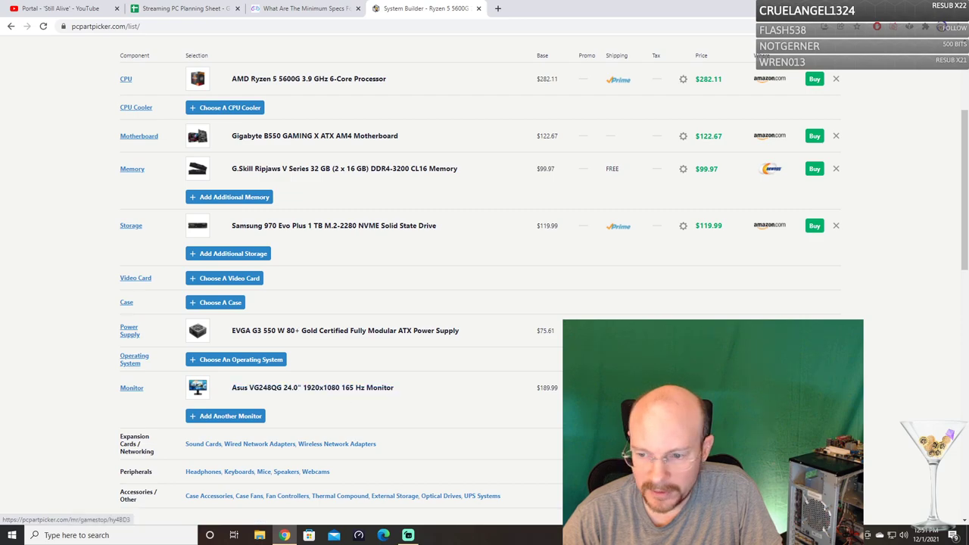
{"action": "left_click", "coordinate": [835, 387]}
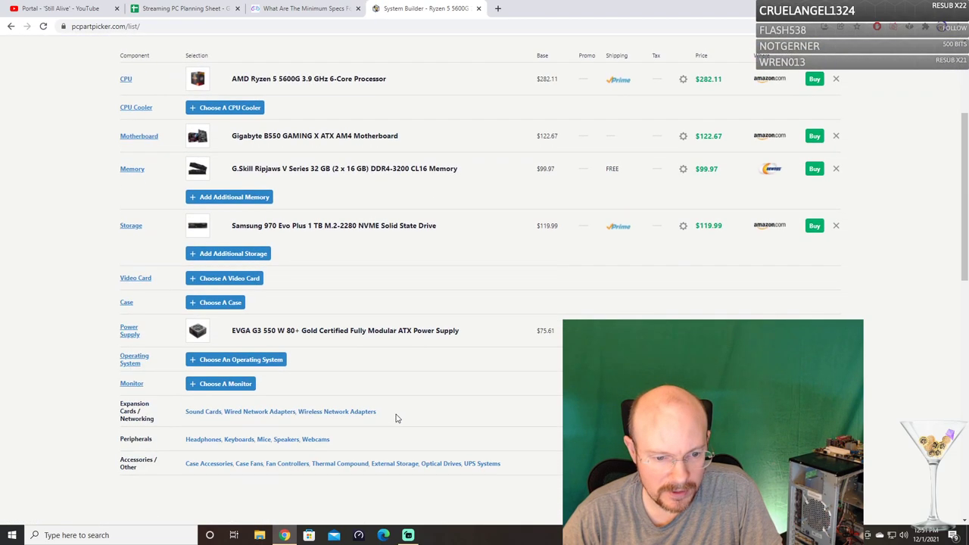
Look through the compatible monitors and add the Asus VG248QE 24.0" 1920x1080 144 Hz to the parts list.
{"action": "left_click", "coordinate": [229, 386]}
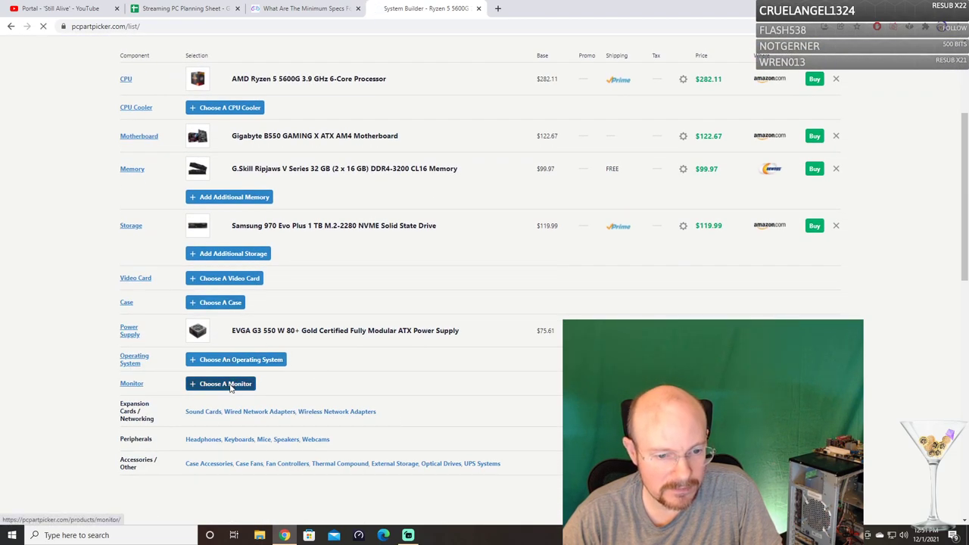
{"action": "scroll", "coordinate": [417, 327], "scroll_direction": "down", "scroll_amount": 1}
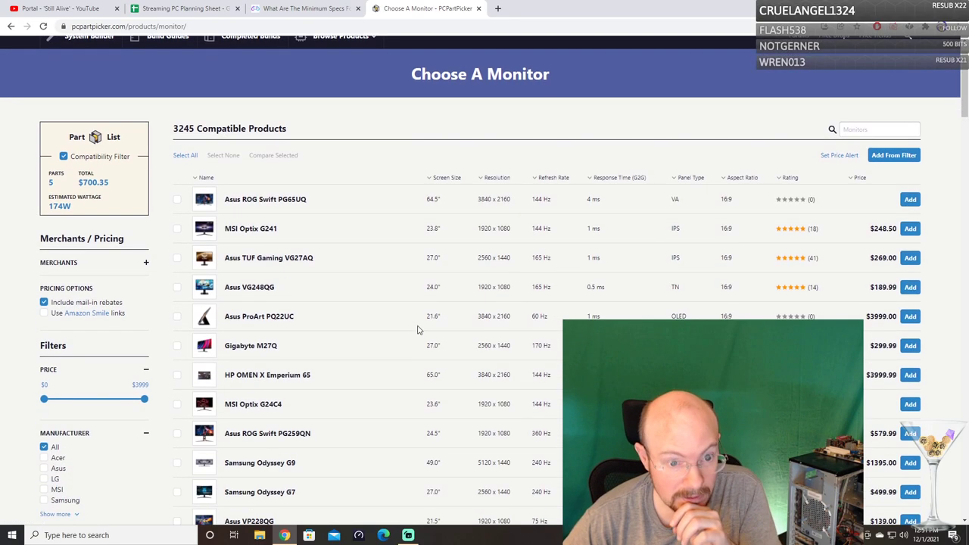
{"action": "scroll", "coordinate": [557, 227], "scroll_direction": "down", "scroll_amount": 3}
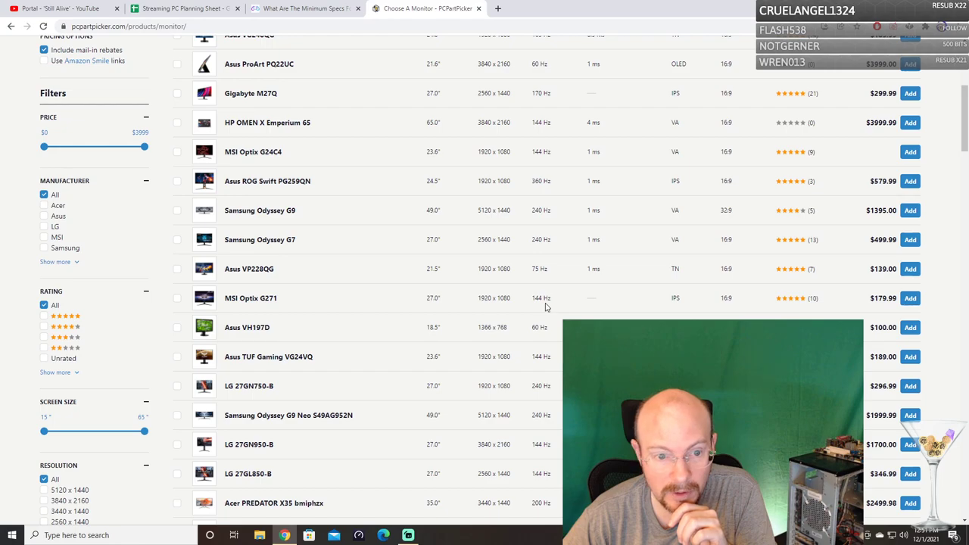
{"action": "scroll", "coordinate": [544, 265], "scroll_direction": "up", "scroll_amount": 1}
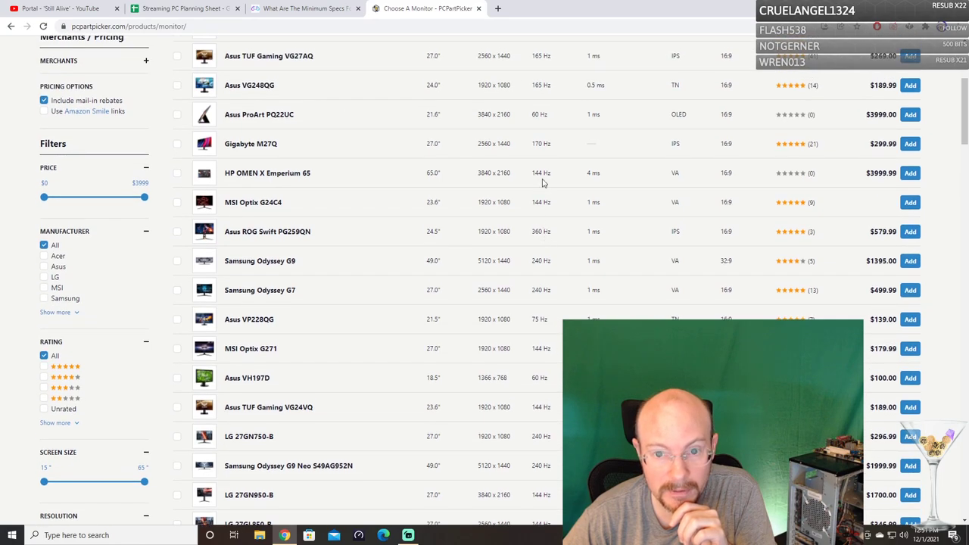
{"action": "scroll", "coordinate": [542, 182], "scroll_direction": "up", "scroll_amount": 2}
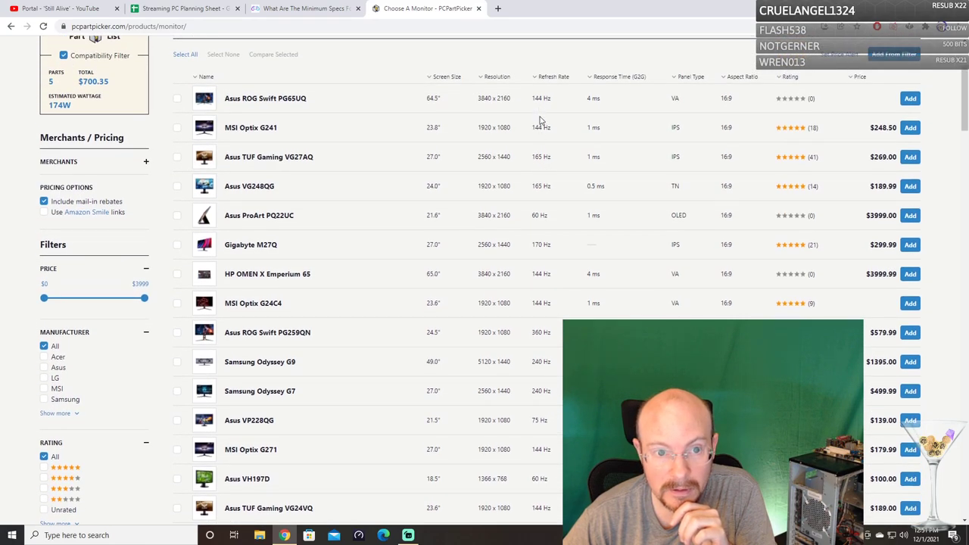
{"action": "scroll", "coordinate": [550, 250], "scroll_direction": "down", "scroll_amount": 5}
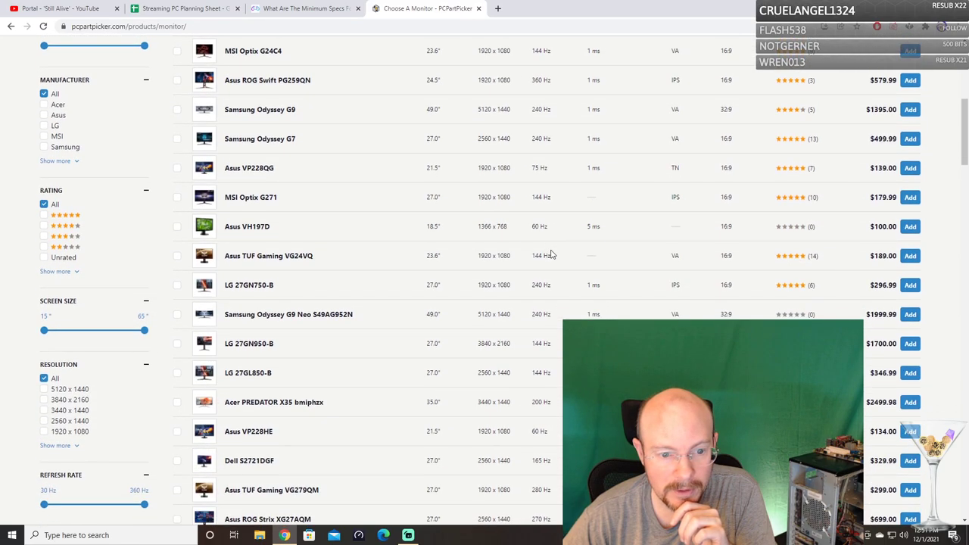
{"action": "scroll", "coordinate": [551, 255], "scroll_direction": "down", "scroll_amount": 2}
{"action": "scroll", "coordinate": [375, 336], "scroll_direction": "down", "scroll_amount": 2}
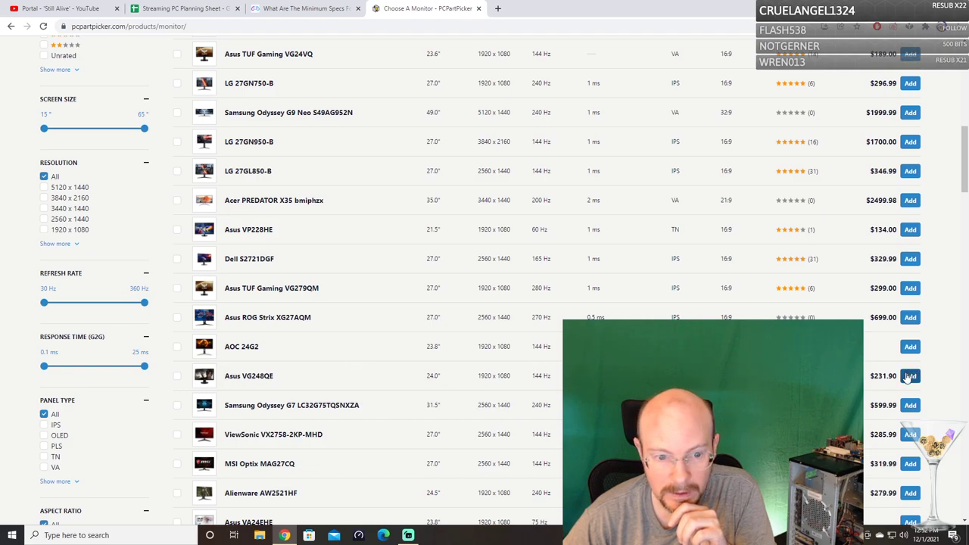
{"action": "left_click", "coordinate": [909, 376]}
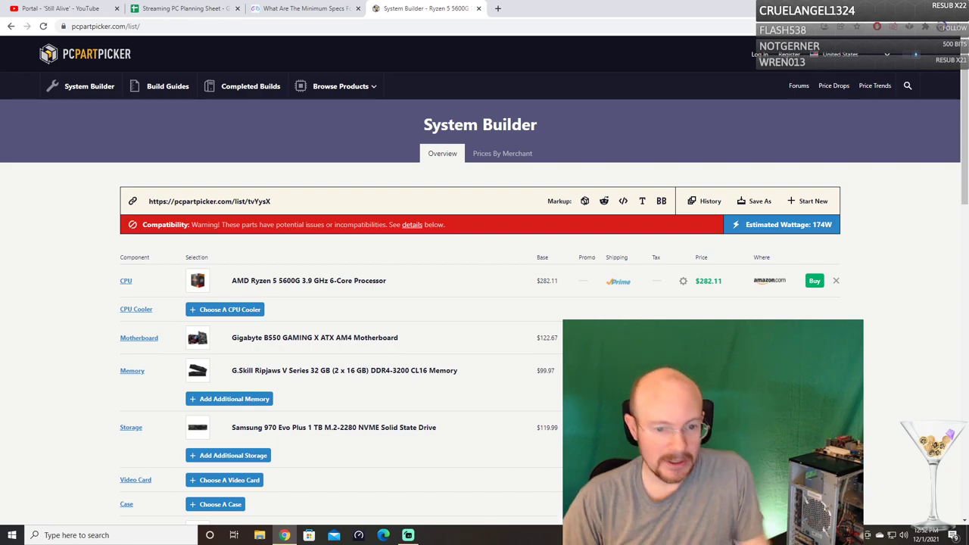
Browse the compatible CPU coolers and open the product page of the Cooler Master Hyper 212 EVO.
{"action": "scroll", "coordinate": [460, 339], "scroll_direction": "down", "scroll_amount": 2}
{"action": "scroll", "coordinate": [470, 329], "scroll_direction": "down", "scroll_amount": 2}
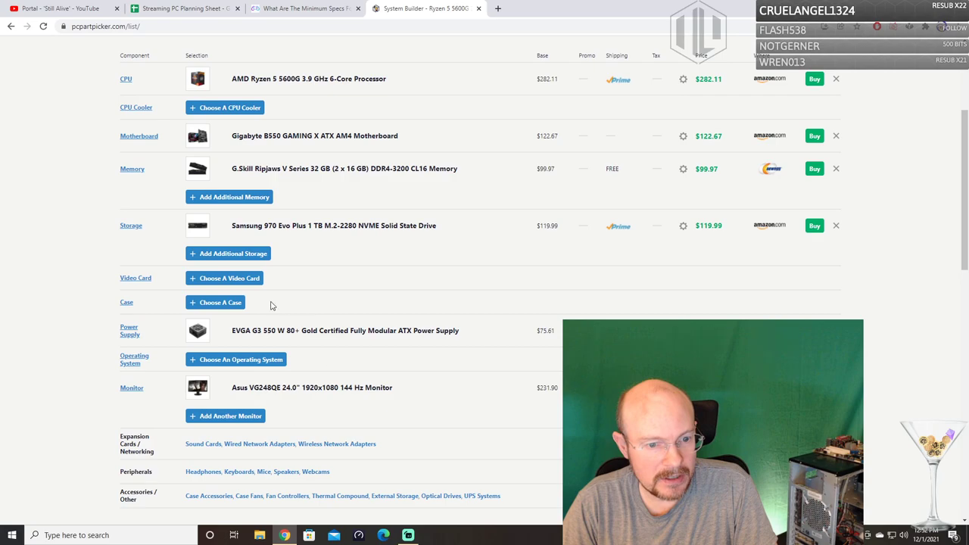
{"action": "scroll", "coordinate": [360, 275], "scroll_direction": "up", "scroll_amount": 1}
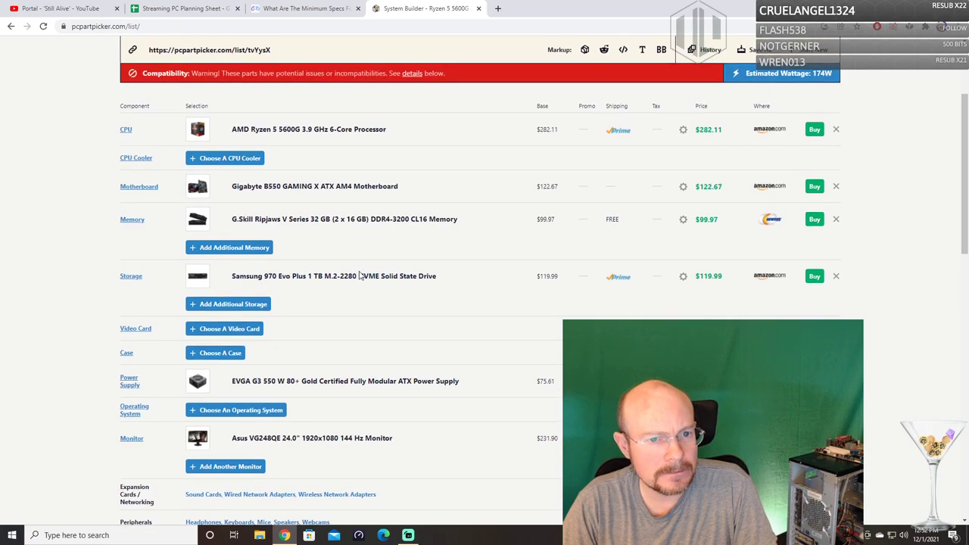
{"action": "left_click", "coordinate": [249, 159]}
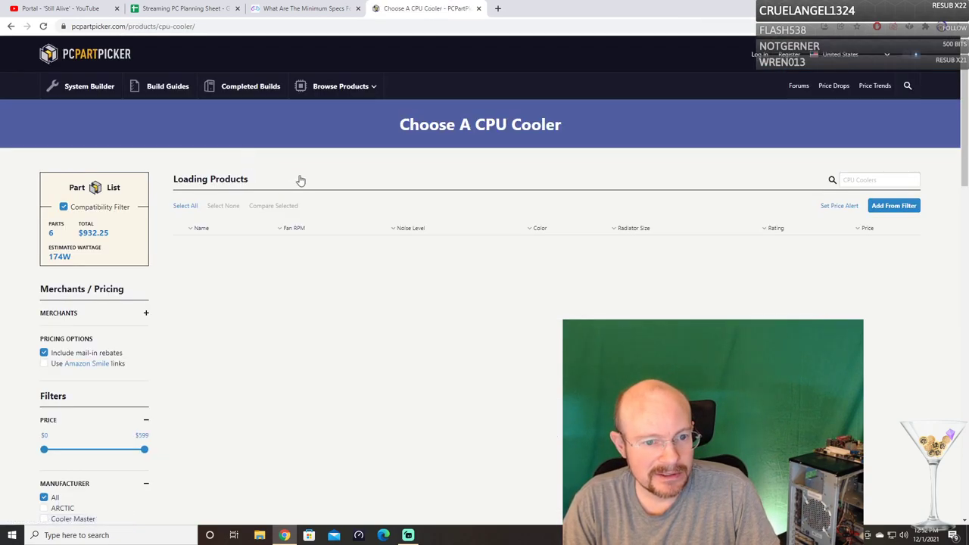
{"action": "scroll", "coordinate": [496, 268], "scroll_direction": "down", "scroll_amount": 2}
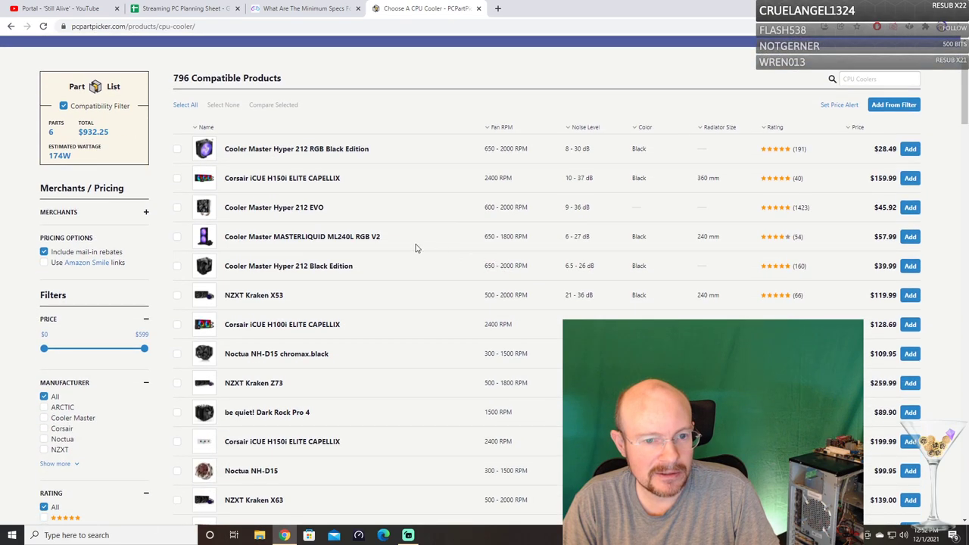
{"action": "scroll", "coordinate": [439, 209], "scroll_direction": "down", "scroll_amount": 1}
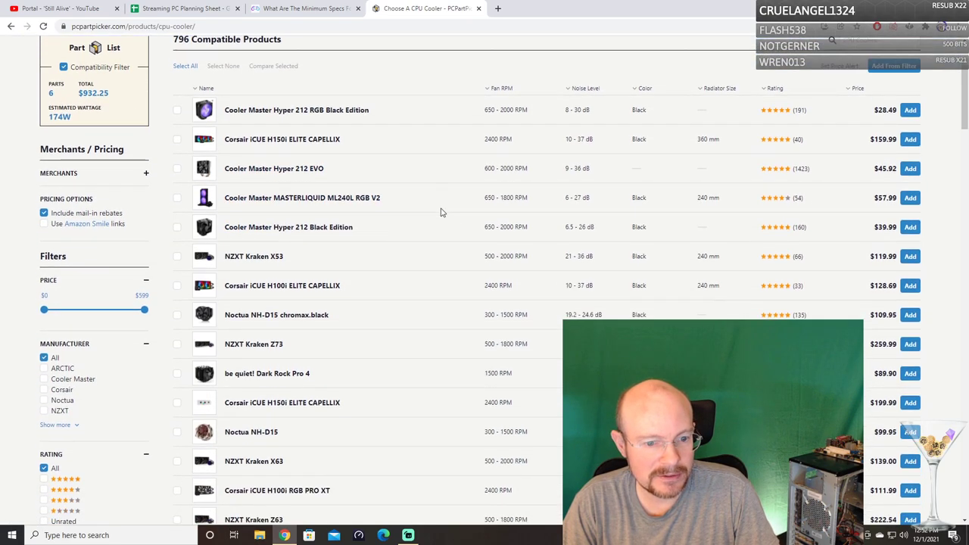
{"action": "scroll", "coordinate": [441, 210], "scroll_direction": "down", "scroll_amount": 1}
{"action": "scroll", "coordinate": [394, 207], "scroll_direction": "up", "scroll_amount": 2}
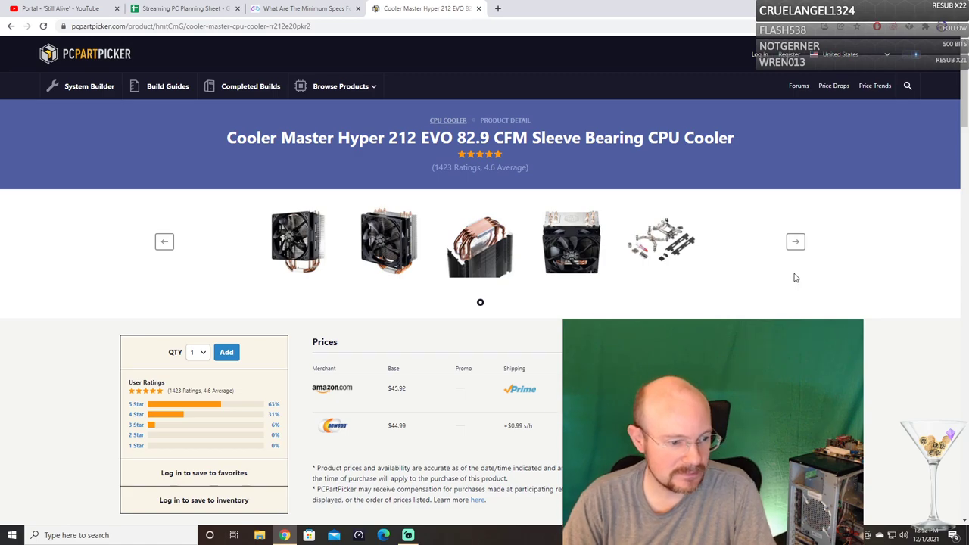
Examine the Hyper 212 EVO's merchant prices, specifications and supported CPU sockets, and return to the parts list.
{"action": "scroll", "coordinate": [858, 286], "scroll_direction": "down", "scroll_amount": 3}
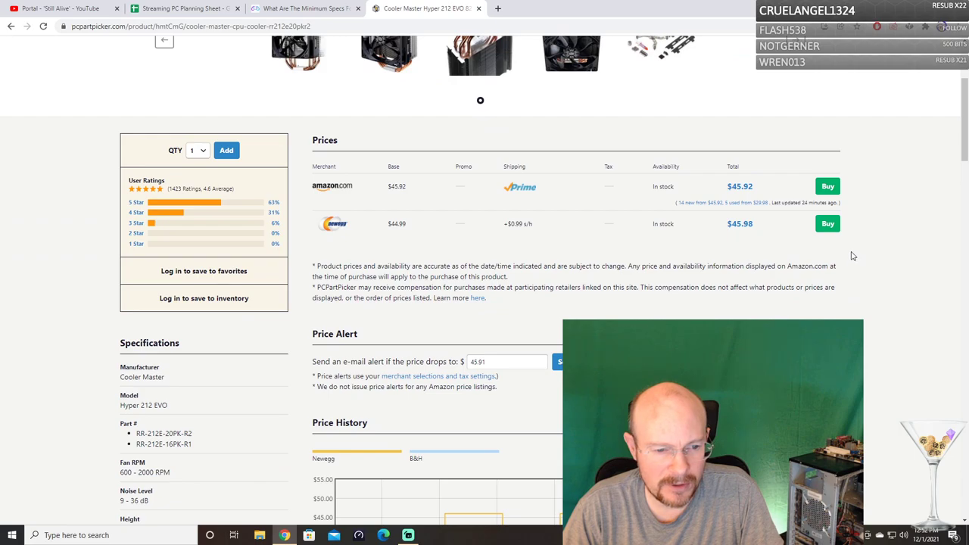
{"action": "scroll", "coordinate": [852, 256], "scroll_direction": "down", "scroll_amount": 4}
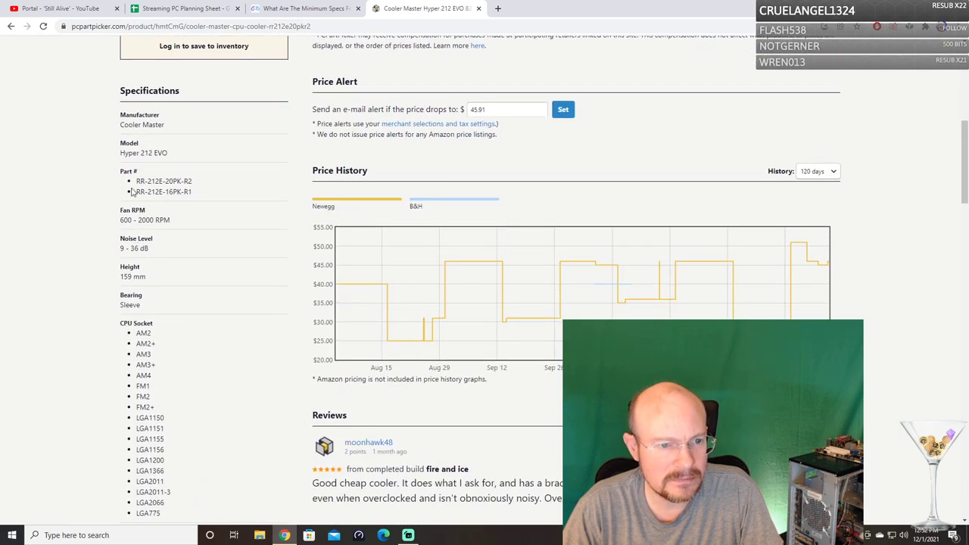
{"action": "scroll", "coordinate": [173, 298], "scroll_direction": "down", "scroll_amount": 2}
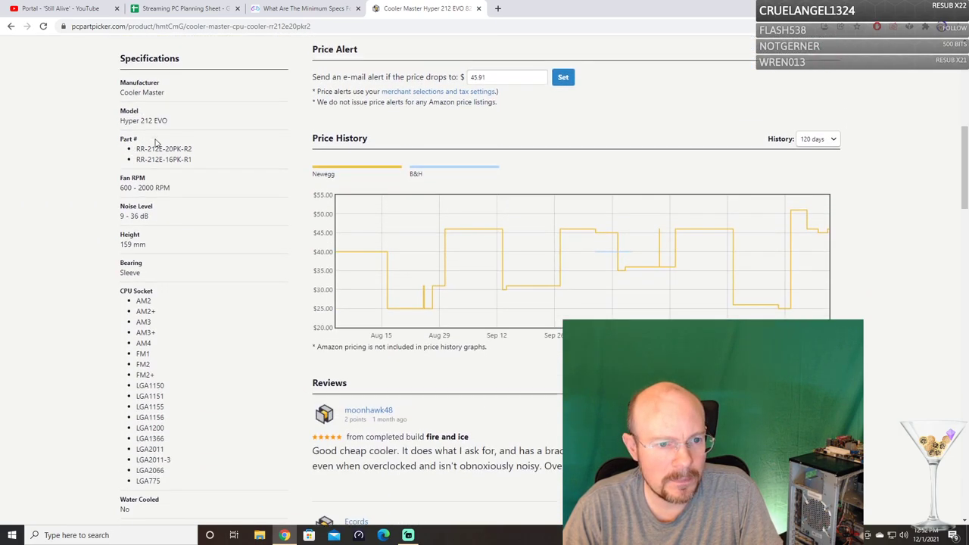
{"action": "scroll", "coordinate": [179, 361], "scroll_direction": "up", "scroll_amount": 3}
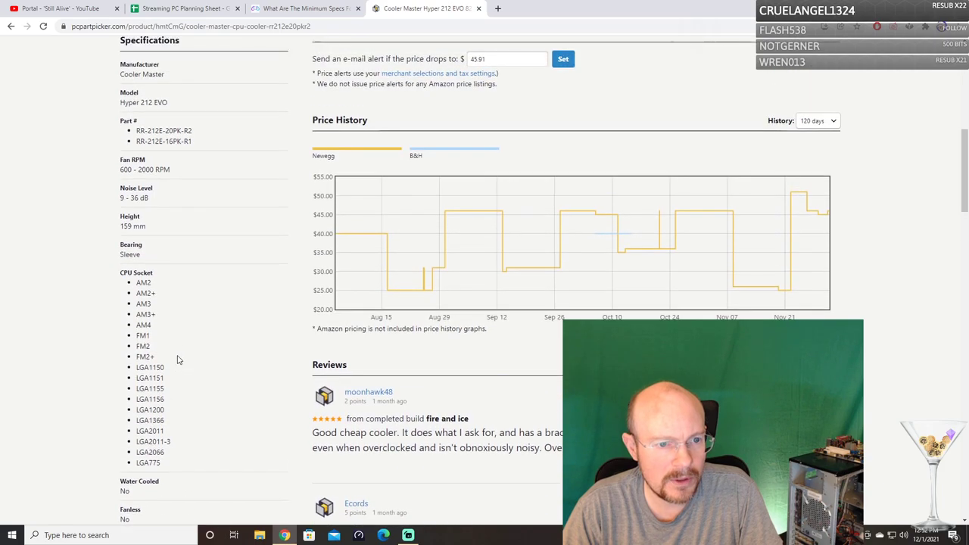
{"action": "scroll", "coordinate": [168, 257], "scroll_direction": "up", "scroll_amount": 1}
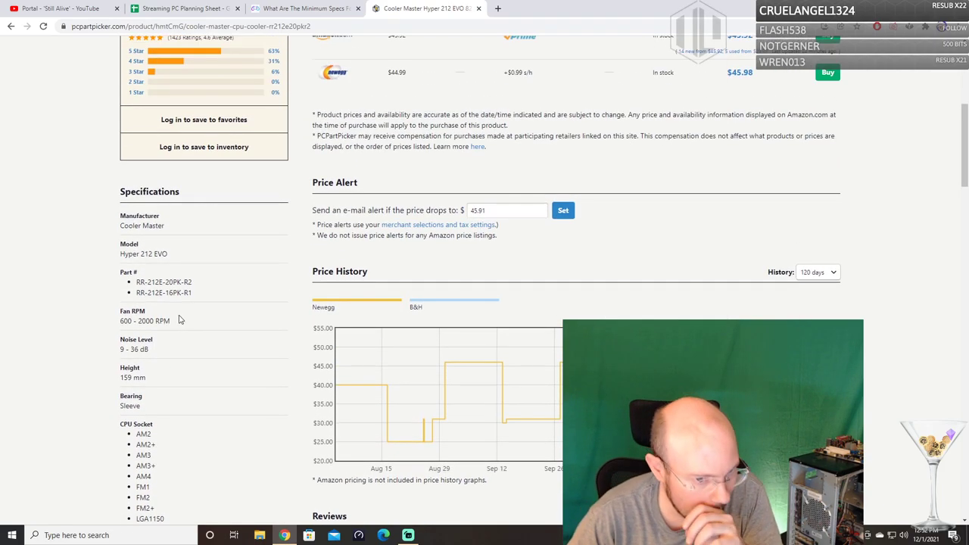
{"action": "scroll", "coordinate": [181, 329], "scroll_direction": "up", "scroll_amount": 4}
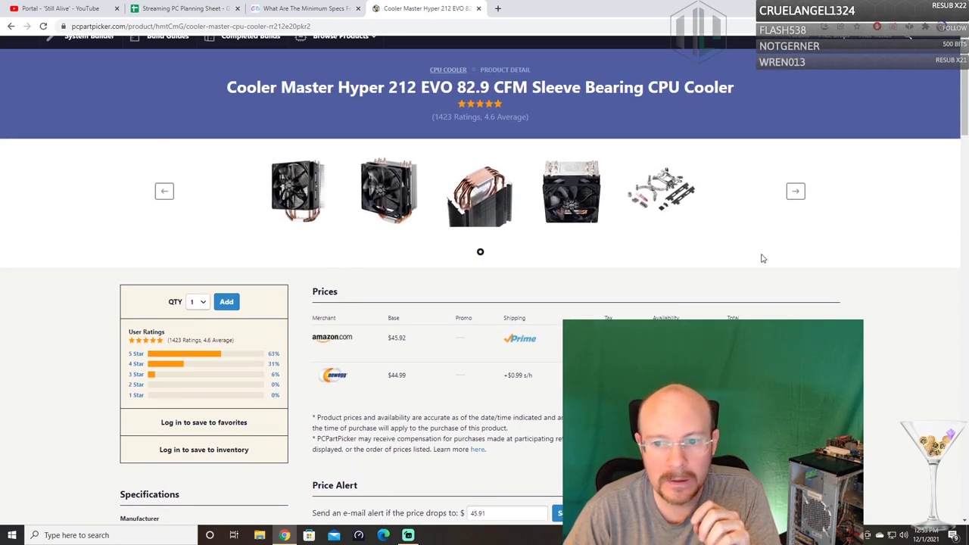
{"action": "scroll", "coordinate": [759, 257], "scroll_direction": "up", "scroll_amount": 1}
{"action": "left_click", "coordinate": [11, 26]}
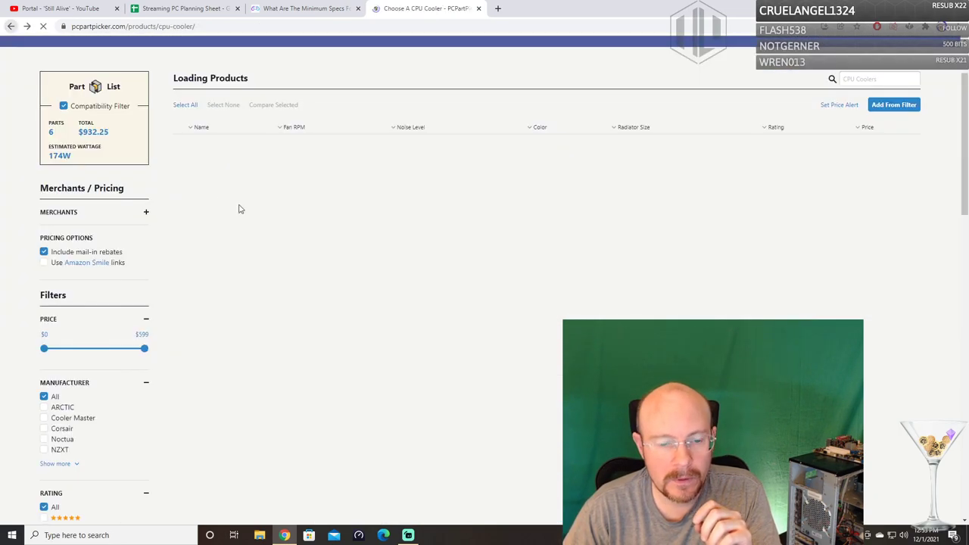
{"action": "scroll", "coordinate": [14, 91], "scroll_direction": "up", "scroll_amount": 2}
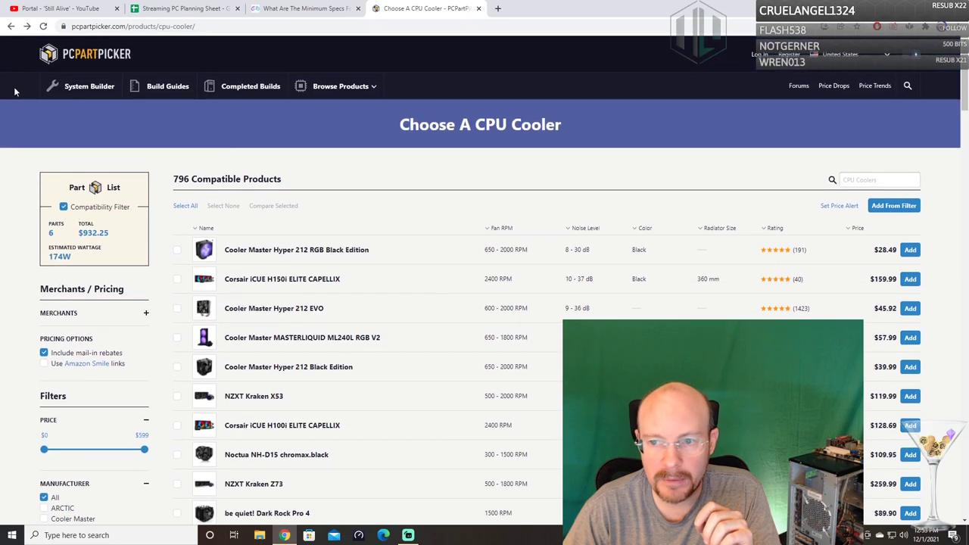
{"action": "left_click", "coordinate": [9, 26]}
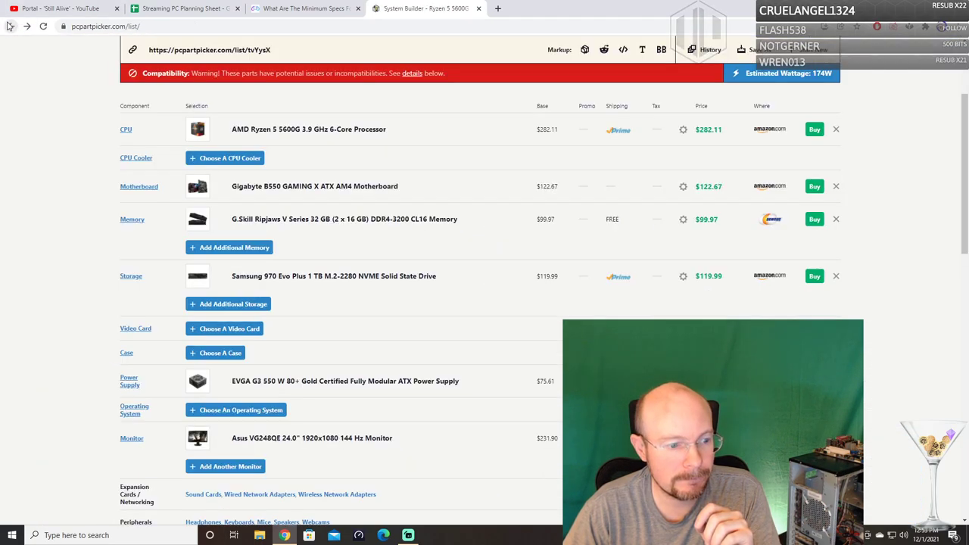
Review the whole parts list, from the CPU to the monitor, peripherals, accessories and compatibility notes.
{"action": "scroll", "coordinate": [447, 305], "scroll_direction": "up", "scroll_amount": 1}
{"action": "scroll", "coordinate": [458, 301], "scroll_direction": "down", "scroll_amount": 5}
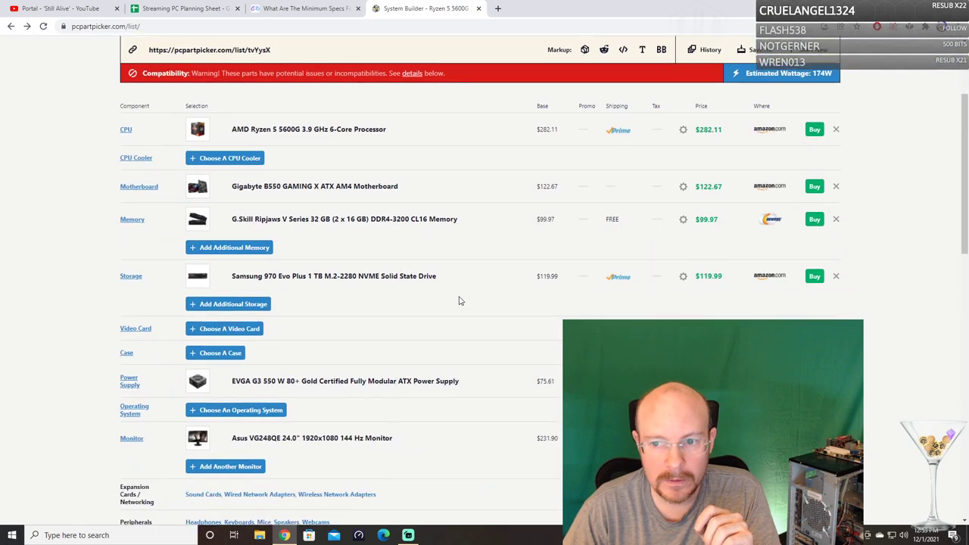
{"action": "scroll", "coordinate": [533, 300], "scroll_direction": "up", "scroll_amount": 2}
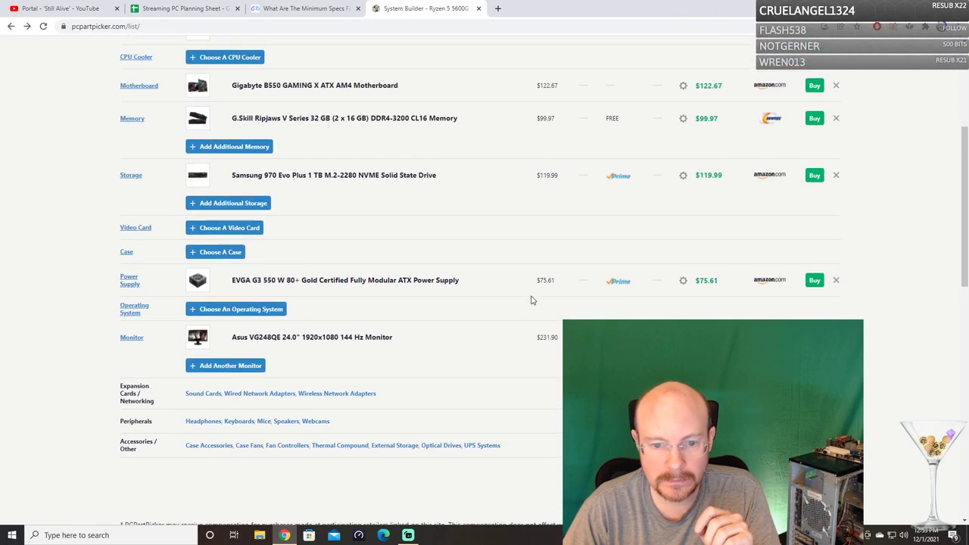
{"action": "scroll", "coordinate": [532, 301], "scroll_direction": "down", "scroll_amount": 1}
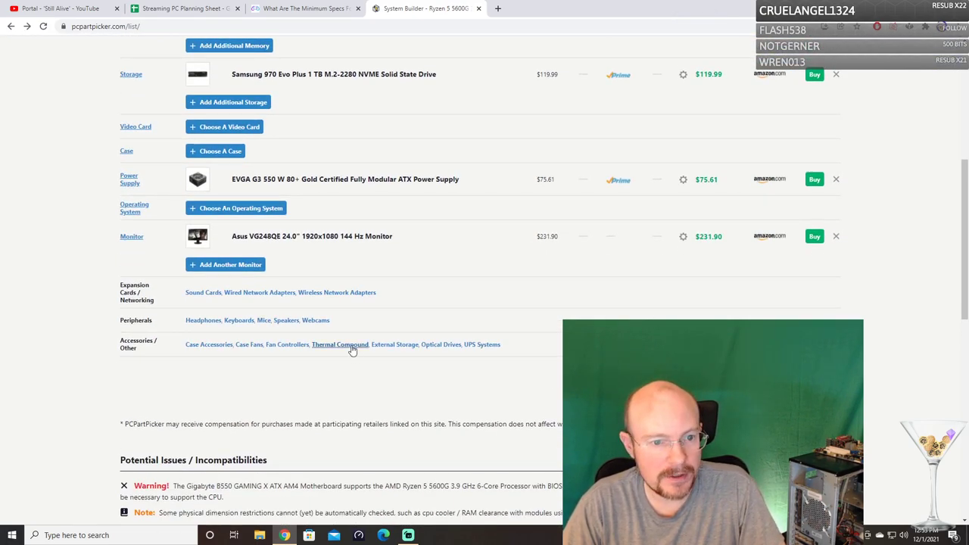
{"action": "scroll", "coordinate": [352, 346], "scroll_direction": "up", "scroll_amount": 1}
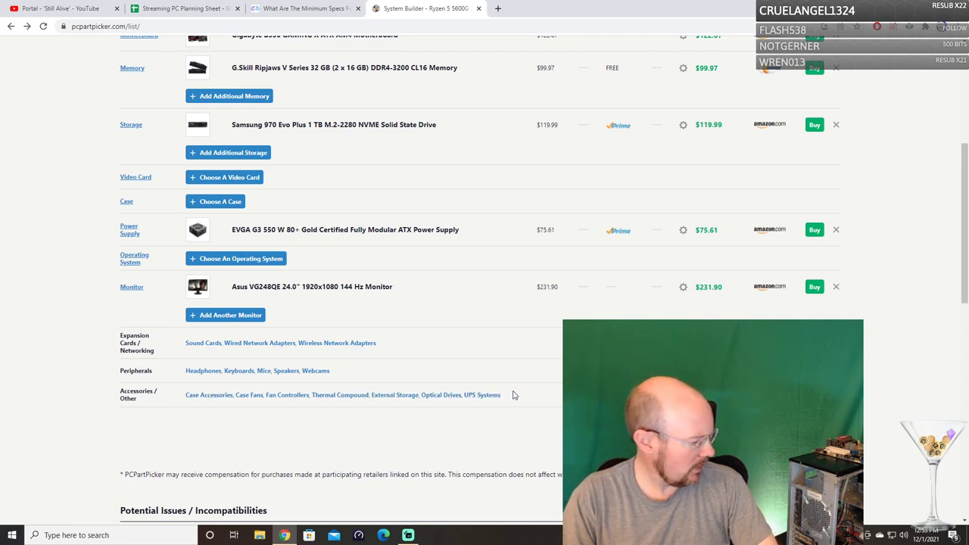
{"action": "scroll", "coordinate": [515, 397], "scroll_direction": "up", "scroll_amount": 4}
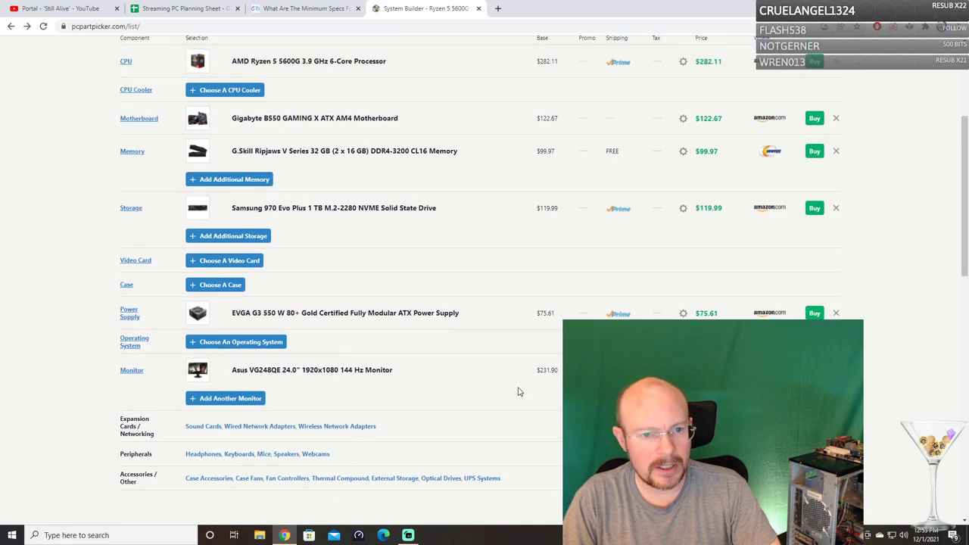
{"action": "scroll", "coordinate": [521, 403], "scroll_direction": "down", "scroll_amount": 2}
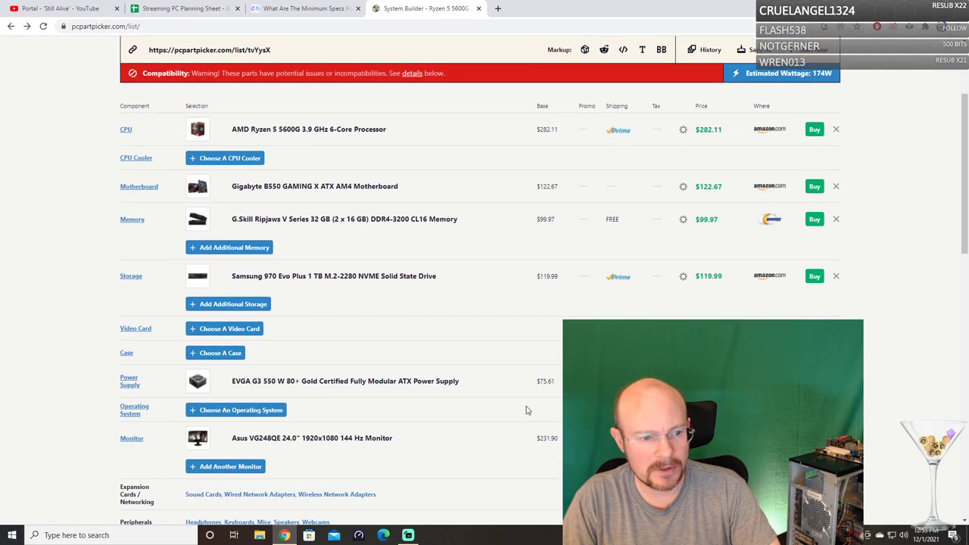
{"action": "scroll", "coordinate": [527, 410], "scroll_direction": "down", "scroll_amount": 2}
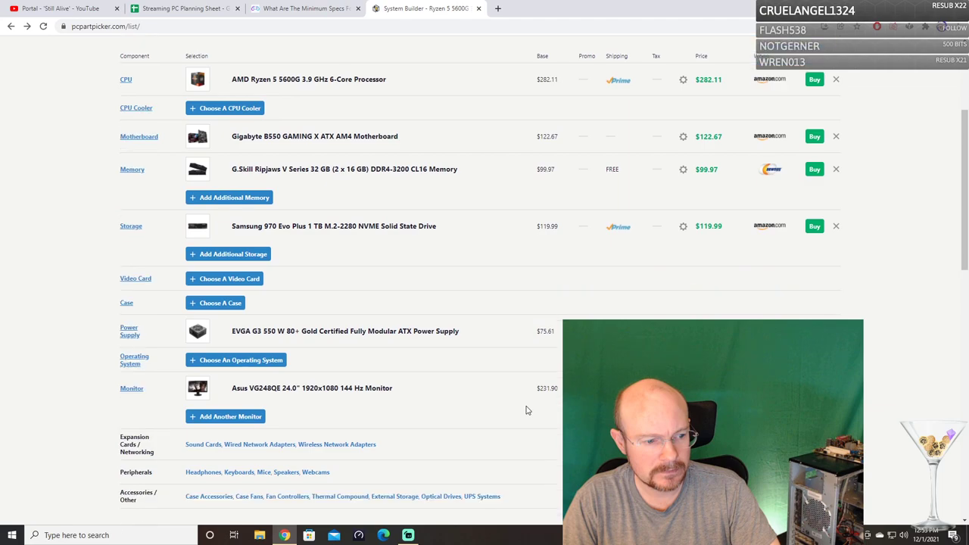
{"action": "scroll", "coordinate": [527, 411], "scroll_direction": "up", "scroll_amount": 1}
{"action": "scroll", "coordinate": [527, 410], "scroll_direction": "up", "scroll_amount": 3}
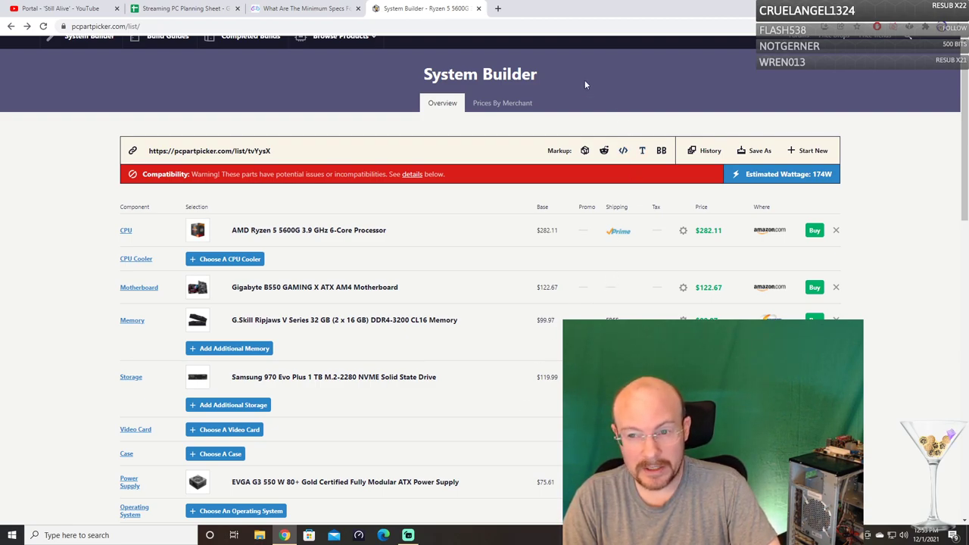
Look up Micro Center in Google Maps in a new browser tab and return to the parts list.
{"action": "left_click", "coordinate": [497, 8]}
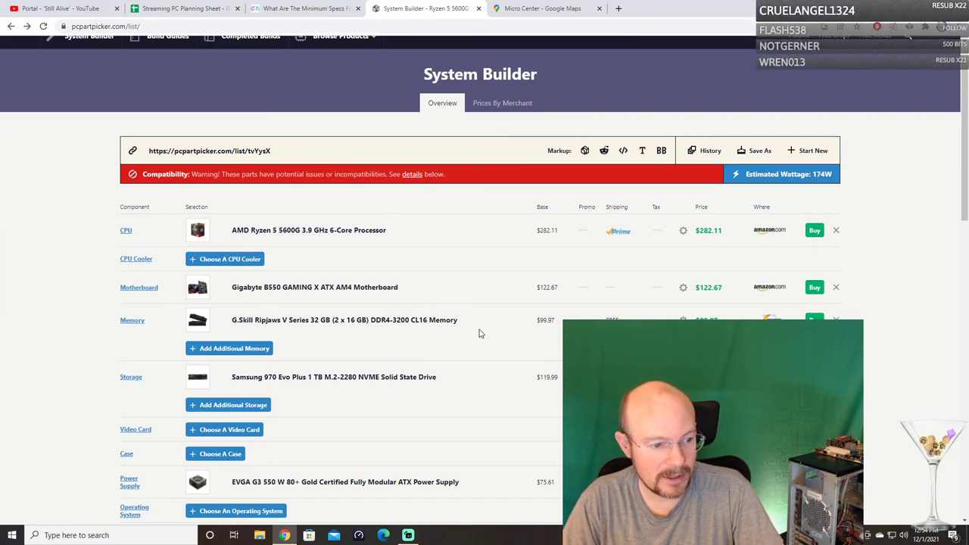
{"action": "scroll", "coordinate": [478, 333], "scroll_direction": "down", "scroll_amount": 3}
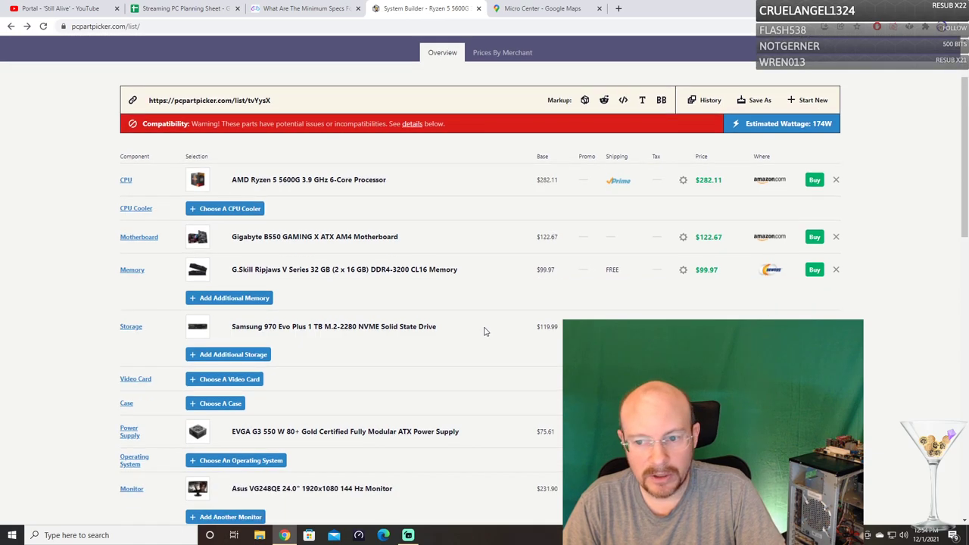
Copy the name AMD Ryzen 5 5600G 3.9 GHz 6-Core Processor from the parts list into cell A23 of the Streaming PC Planning Sheet.
{"action": "scroll", "coordinate": [485, 331], "scroll_direction": "up", "scroll_amount": 1}
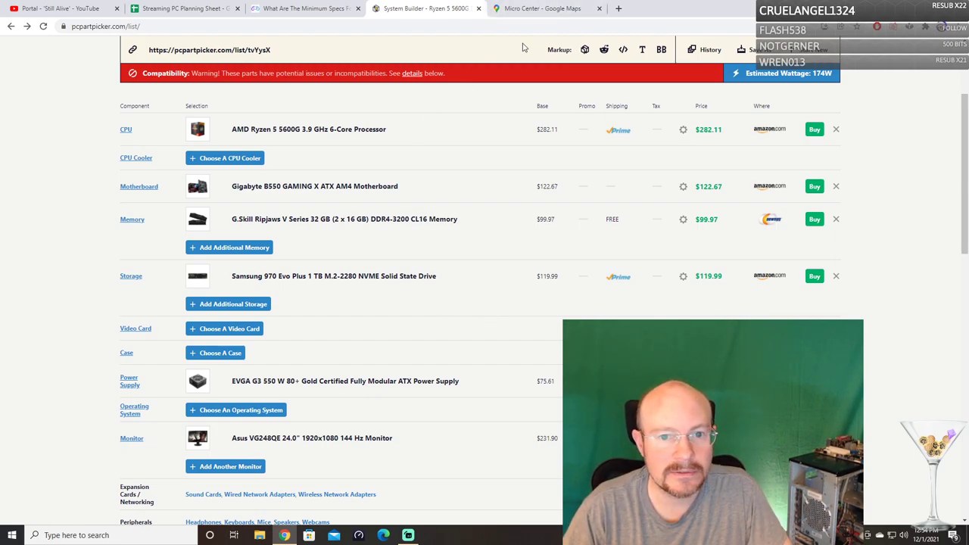
{"action": "left_click_drag", "start_coordinate": [386, 130], "coordinate": [235, 131]}
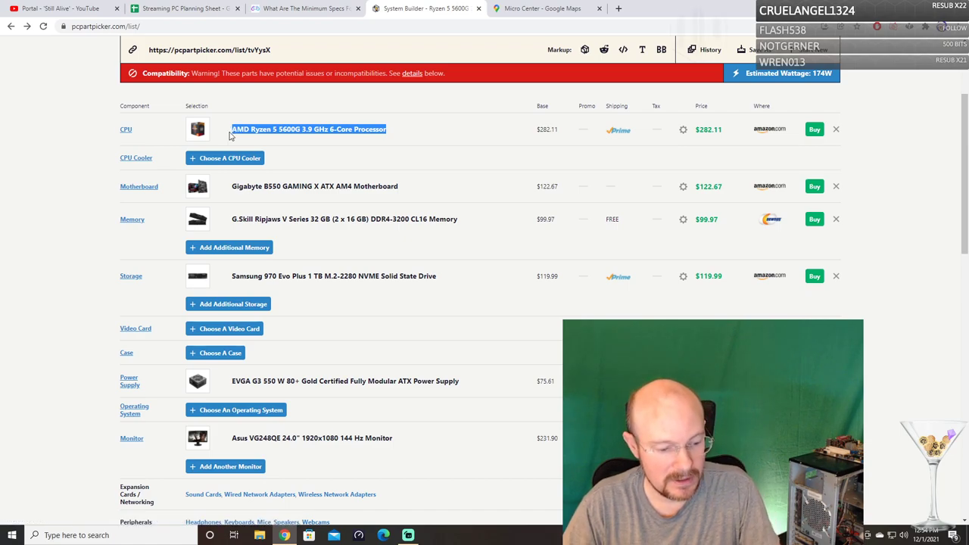
{"action": "left_click", "coordinate": [333, 8]}
{"action": "left_click", "coordinate": [186, 9]}
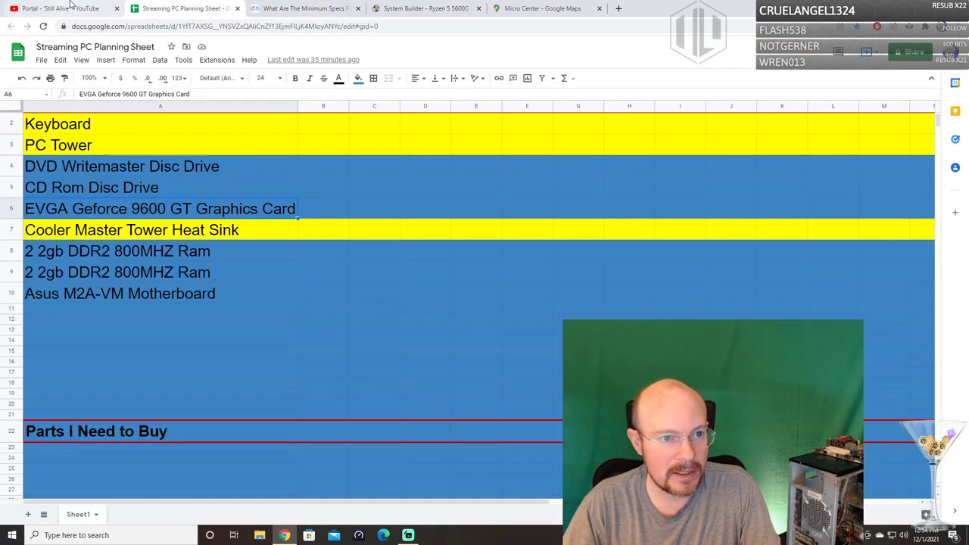
{"action": "left_click", "coordinate": [70, 8]}
{"action": "left_click", "coordinate": [185, 8]}
{"action": "scroll", "coordinate": [117, 369], "scroll_direction": "down", "scroll_amount": 2}
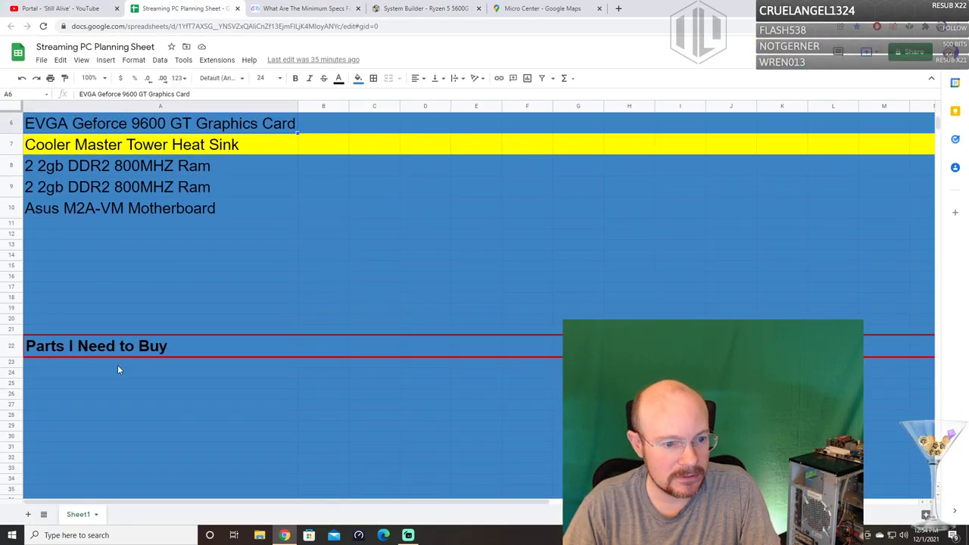
{"action": "left_click", "coordinate": [72, 369]}
{"action": "type", "text": "AMD Ryzen 5 5600G 3.9 GHz 6-Core Processor"}
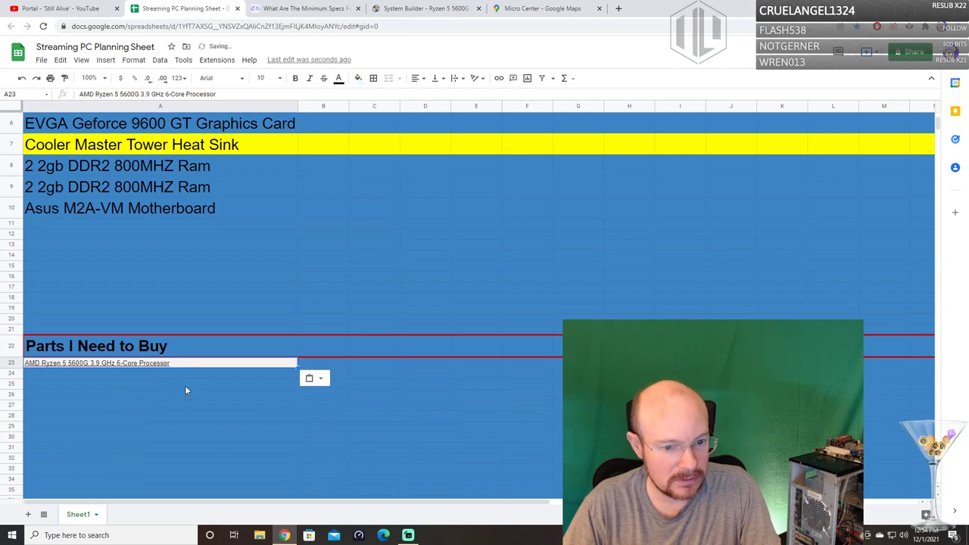
{"action": "left_click", "coordinate": [178, 373]}
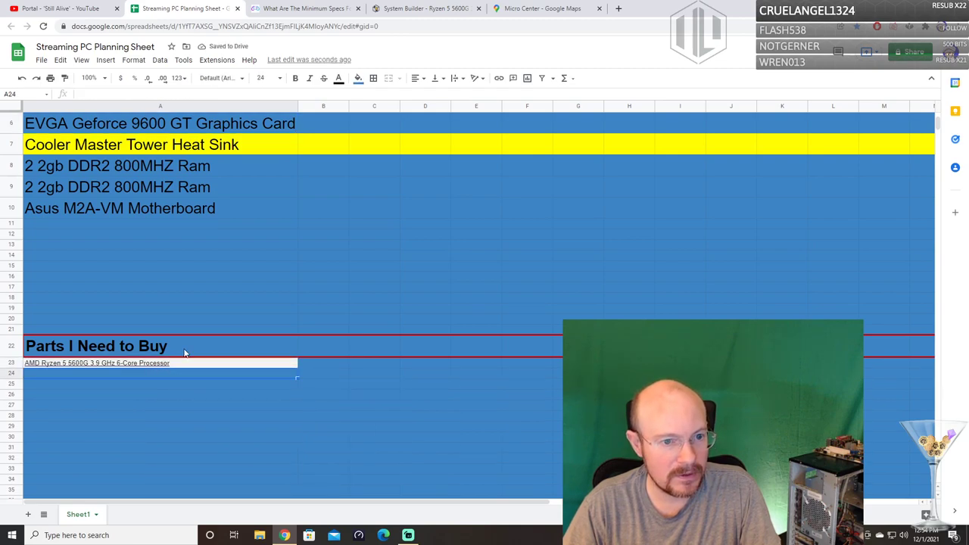
Append "(Needs different Bracket Size, CM hyper 212, AM4 Bracket)" to the Cooler Master Tower Heat Sink entry under Parts I Have.
{"action": "scroll", "coordinate": [244, 325], "scroll_direction": "up", "scroll_amount": 3}
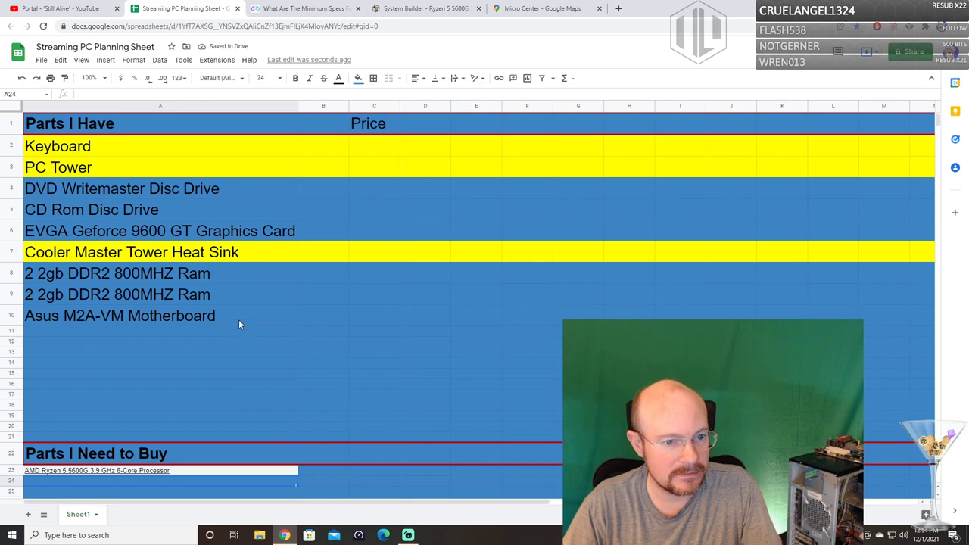
{"action": "left_click", "coordinate": [253, 255]}
{"action": "double_click", "coordinate": [251, 255]}
{"action": "triple_click", "coordinate": [252, 255]}
{"action": "left_click", "coordinate": [256, 254]}
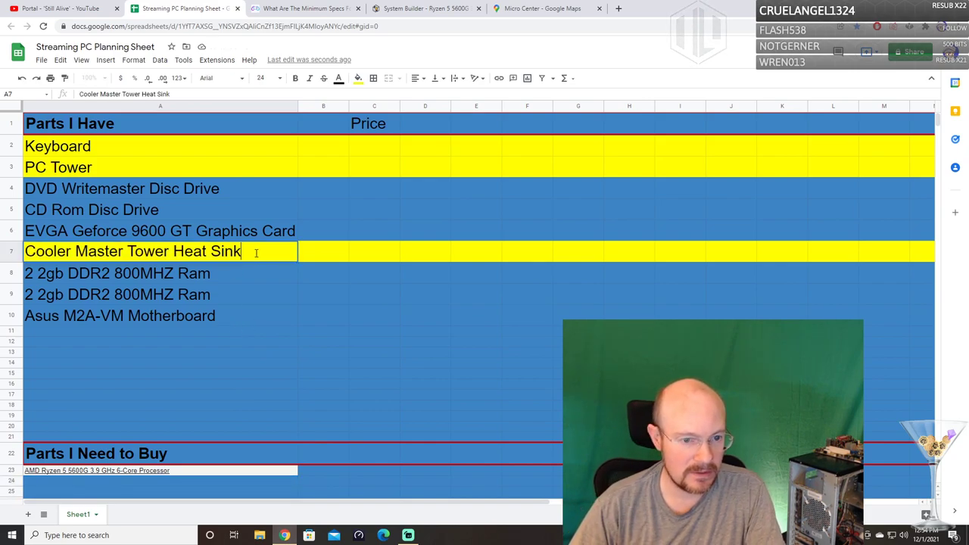
{"action": "type", "text": "(Nee"}
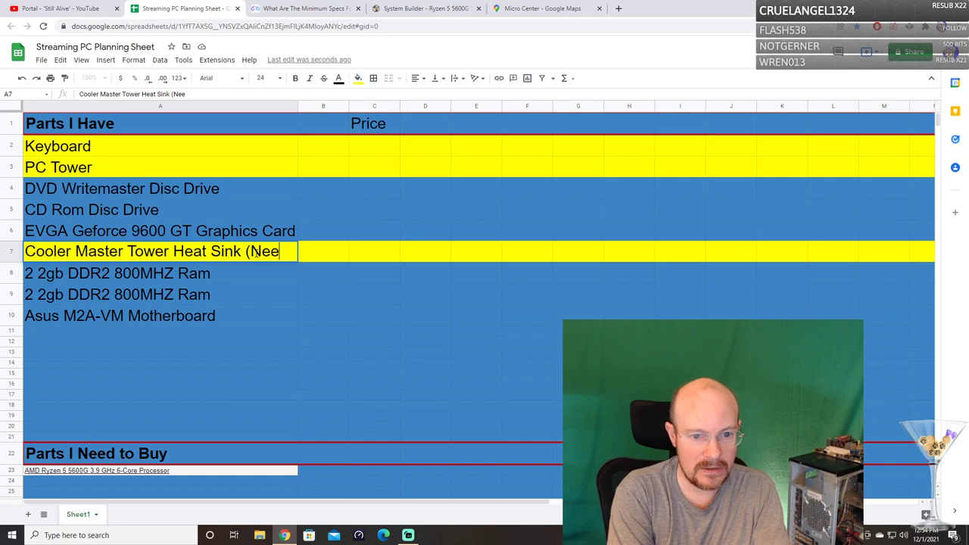
{"action": "type", "text": "ds differ"}
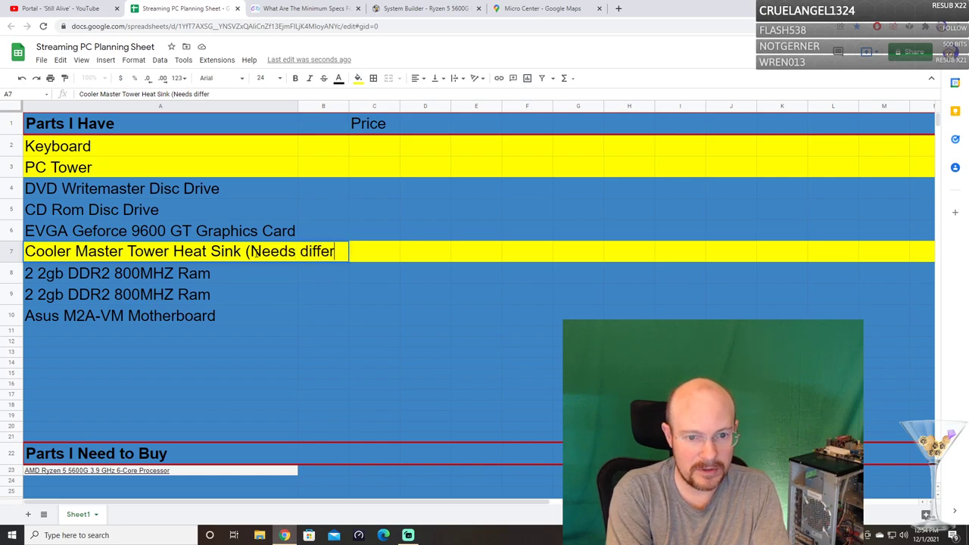
{"action": "type", "text": "ent Bracket "}
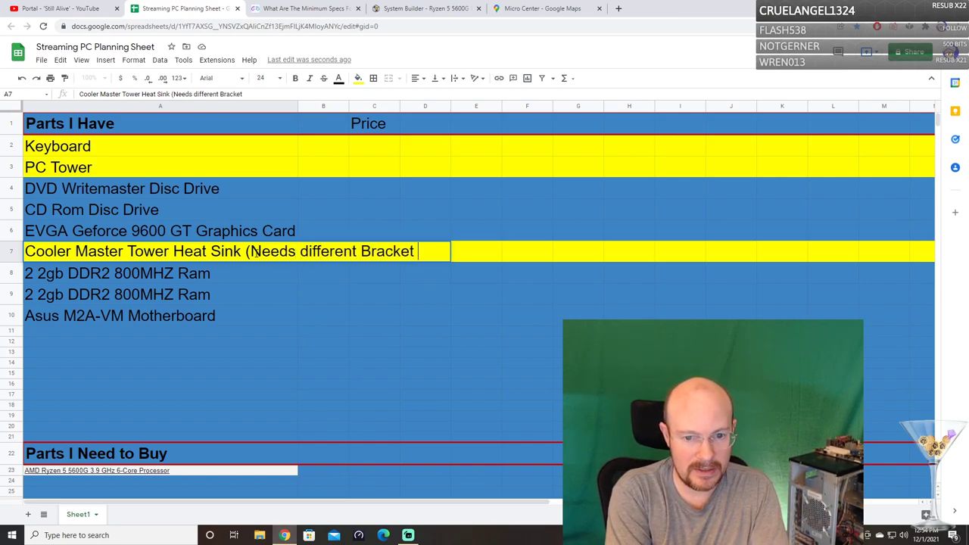
{"action": "type", "text": "Size"}
{"action": "type", "text": "e"}
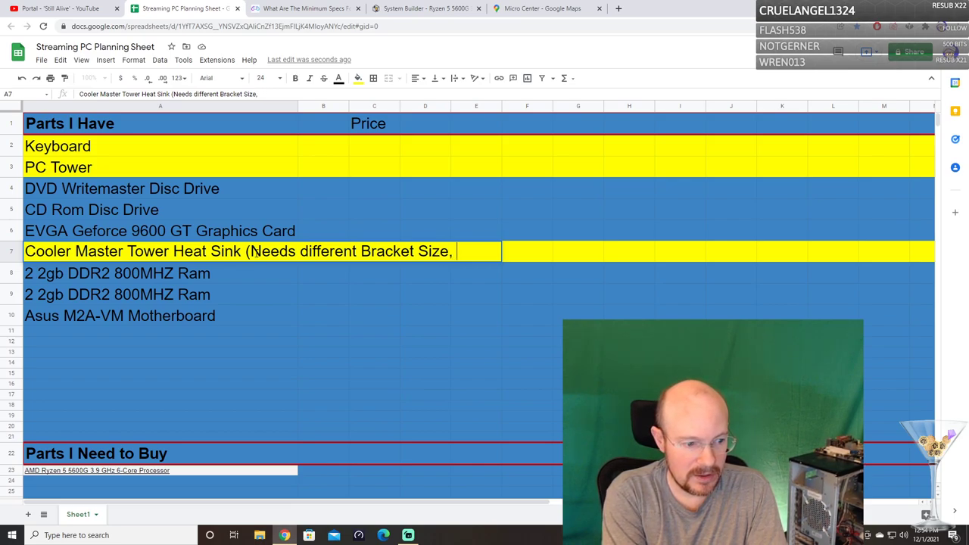
{"action": "type", "text": "CM hyper"}
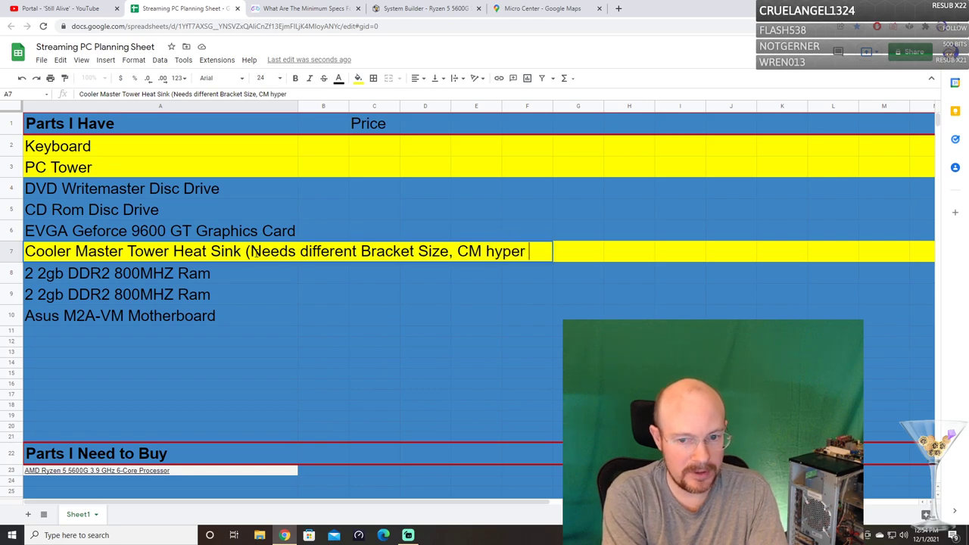
{"action": "type", "text": " 212"}
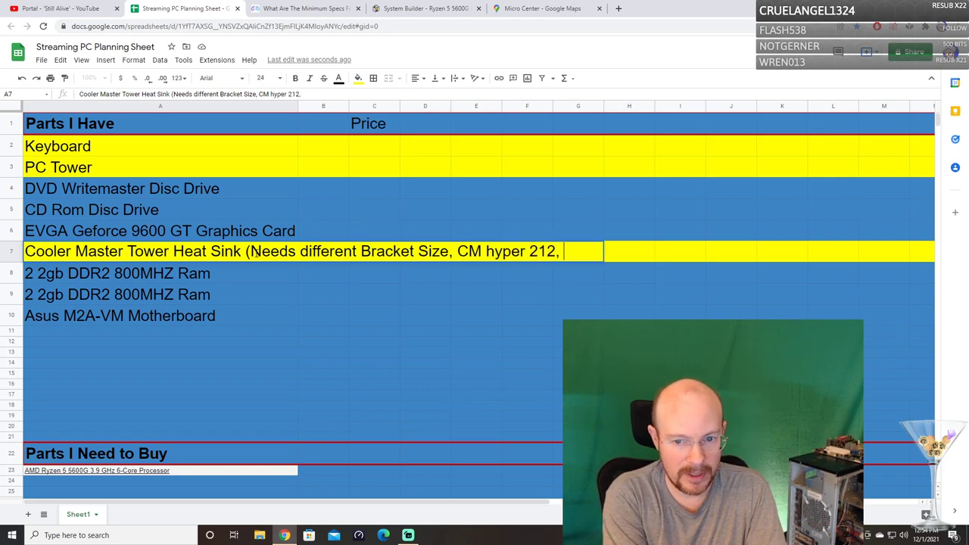
{"action": "type", "text": ", Am"}
{"action": "key", "text": "BackSpace"}
{"action": "type", "text": "M$ "}
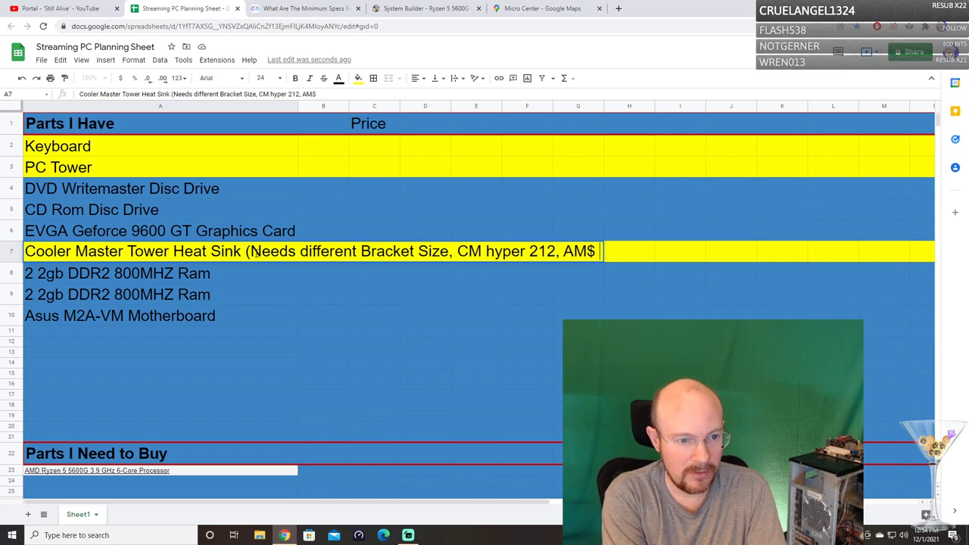
{"action": "type", "text": "Br"}
{"action": "key", "text": "BackSpace"}
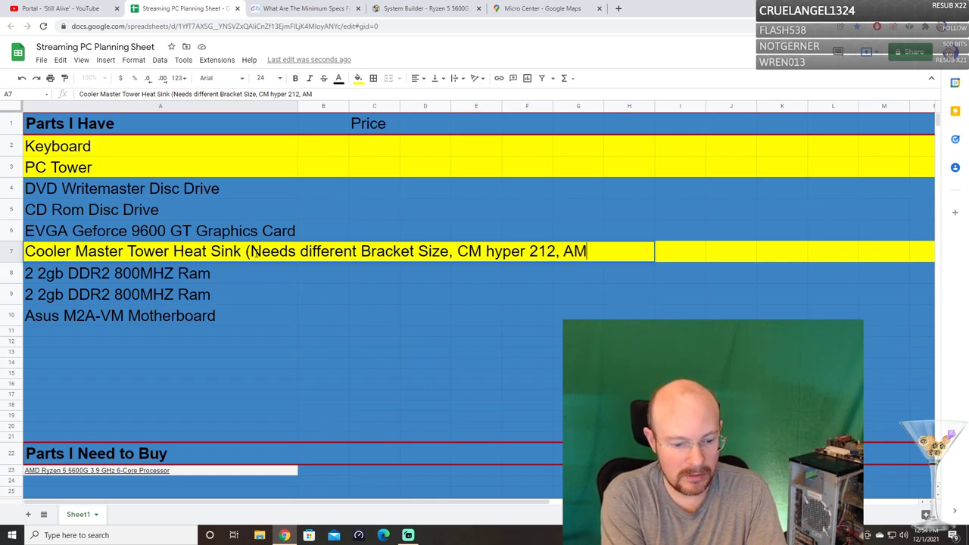
{"action": "type", "text": "4 Bracket)"}
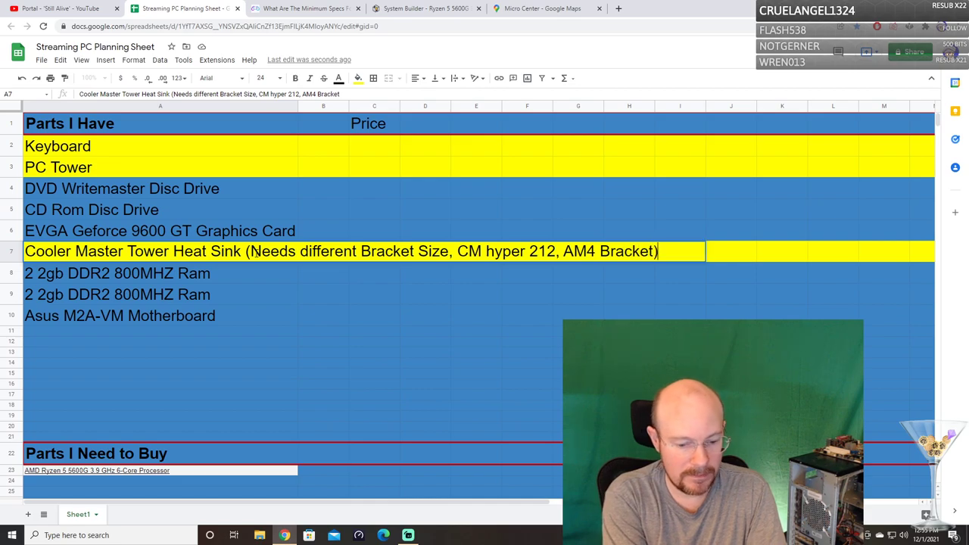
{"action": "key", "text": "Return"}
Check the processor's price in the parts list and enter 282.11 in cell C23 of the planning sheet.
{"action": "scroll", "coordinate": [257, 305], "scroll_direction": "down", "scroll_amount": 2}
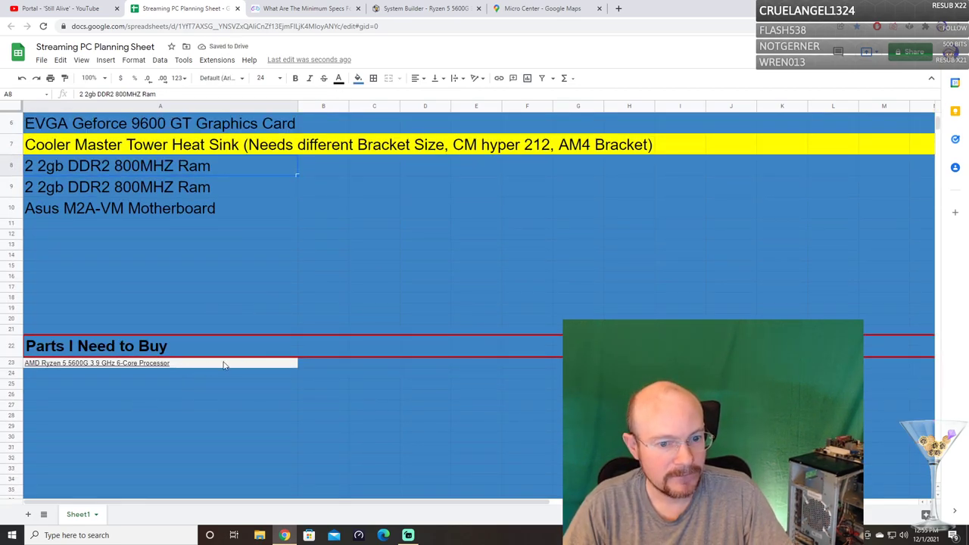
{"action": "scroll", "coordinate": [269, 353], "scroll_direction": "up", "scroll_amount": 3}
{"action": "scroll", "coordinate": [271, 352], "scroll_direction": "down", "scroll_amount": 3}
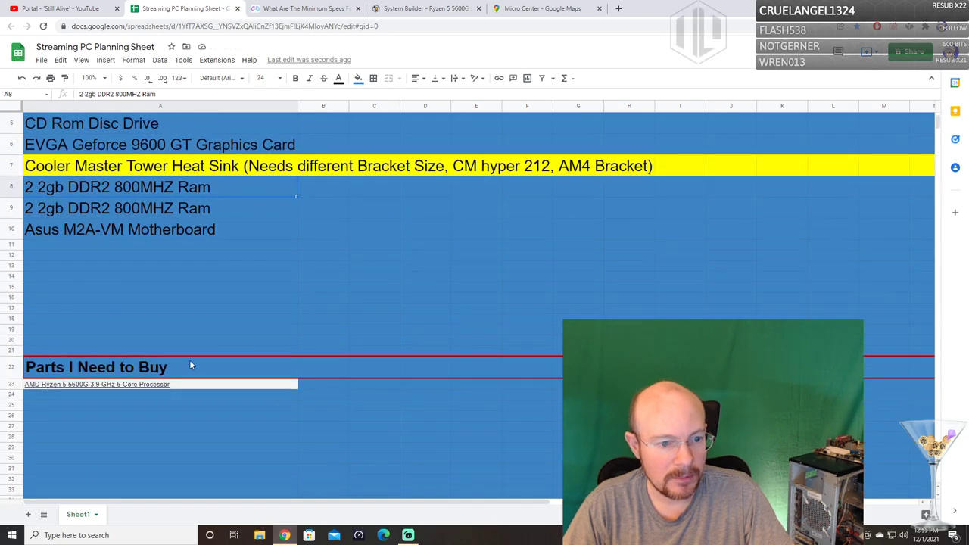
{"action": "left_click", "coordinate": [403, 8]}
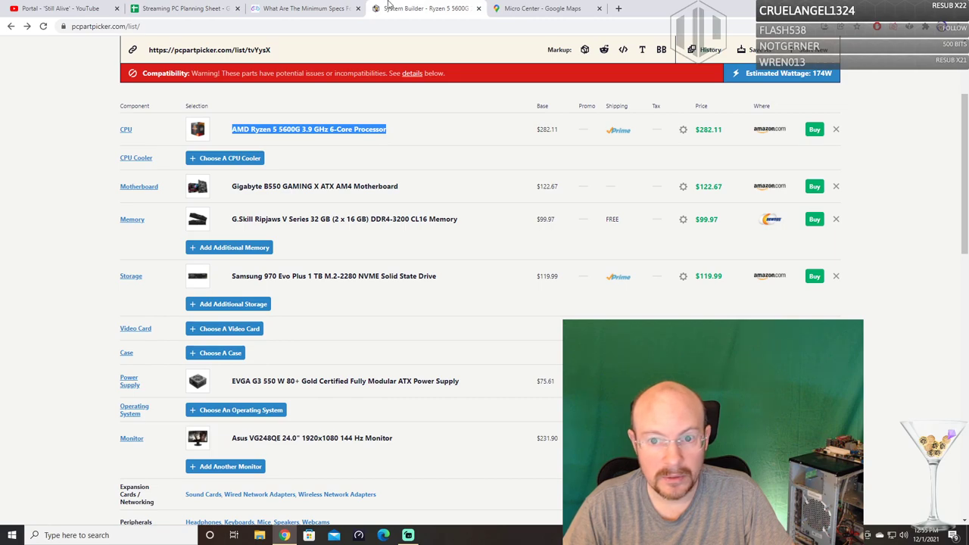
{"action": "left_click", "coordinate": [198, 8]}
{"action": "left_click", "coordinate": [389, 388]}
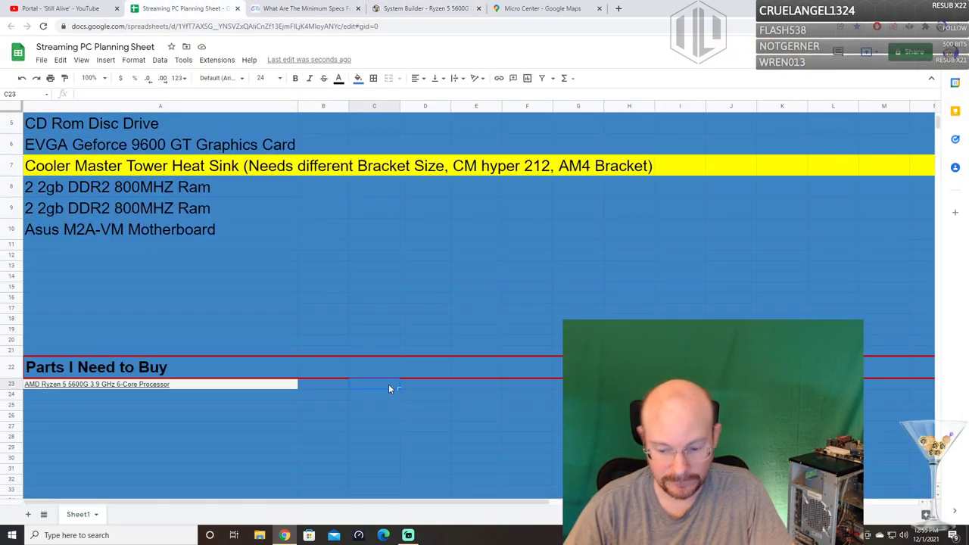
{"action": "type", "text": "282.11"}
{"action": "key", "text": "Return"}
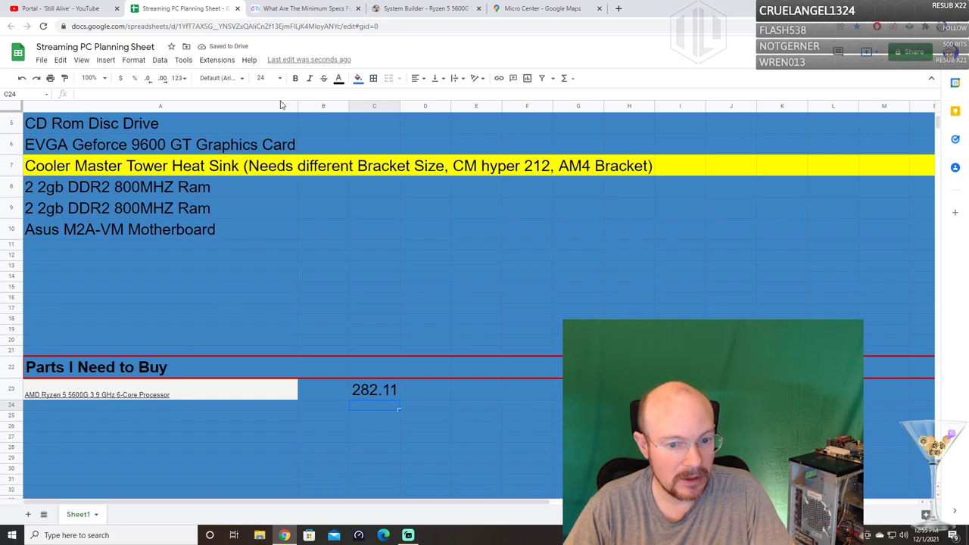
Copy the name Gigabyte B550 GAMING X ATX AM4 Motherboard from the parts list into A24 of the planning sheet and enter its price 122.67 in C24.
{"action": "left_click", "coordinate": [303, 8]}
{"action": "left_click", "coordinate": [384, 6]}
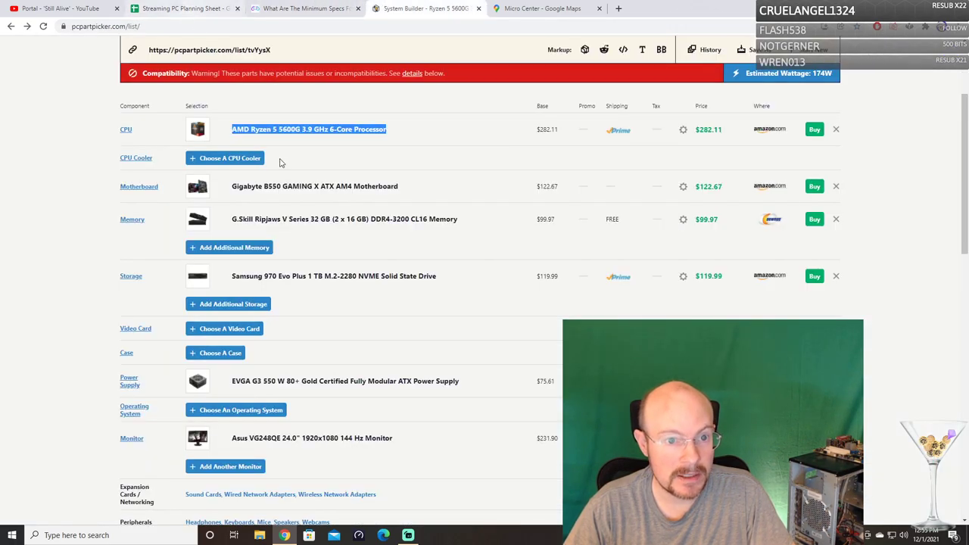
{"action": "left_click_drag", "start_coordinate": [404, 190], "coordinate": [234, 186]}
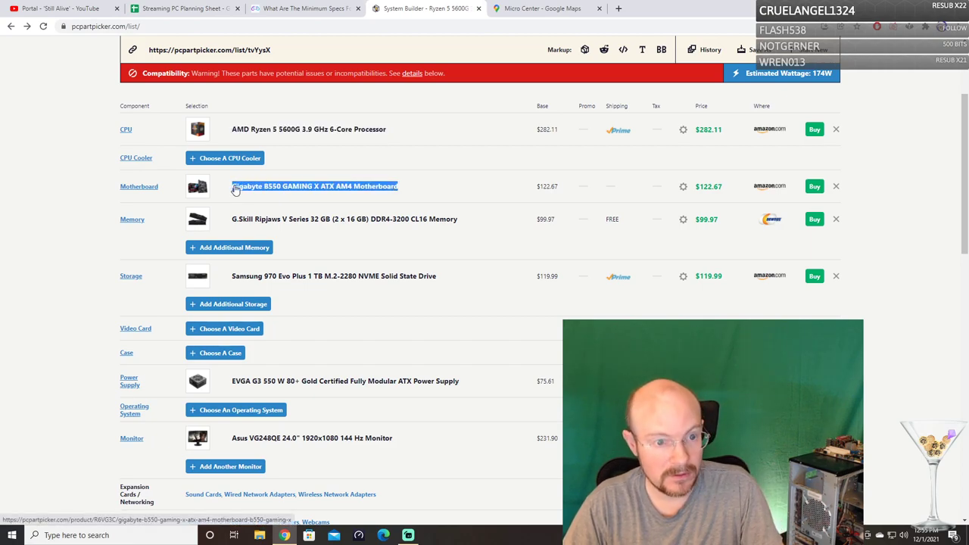
{"action": "left_click", "coordinate": [215, 6]}
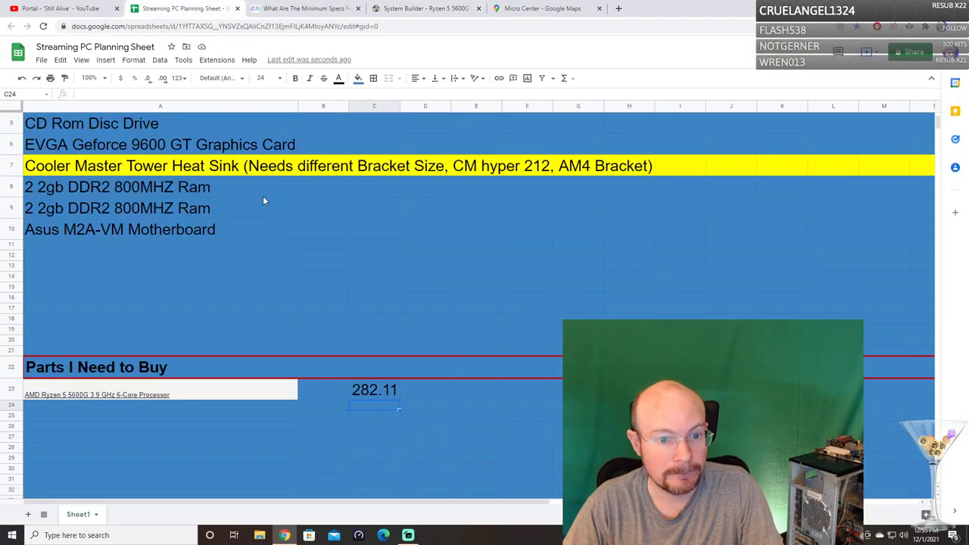
{"action": "left_click", "coordinate": [132, 402]}
{"action": "type", "text": "Gigabyte B550 GAMING X ATX AM4 Motherboard"}
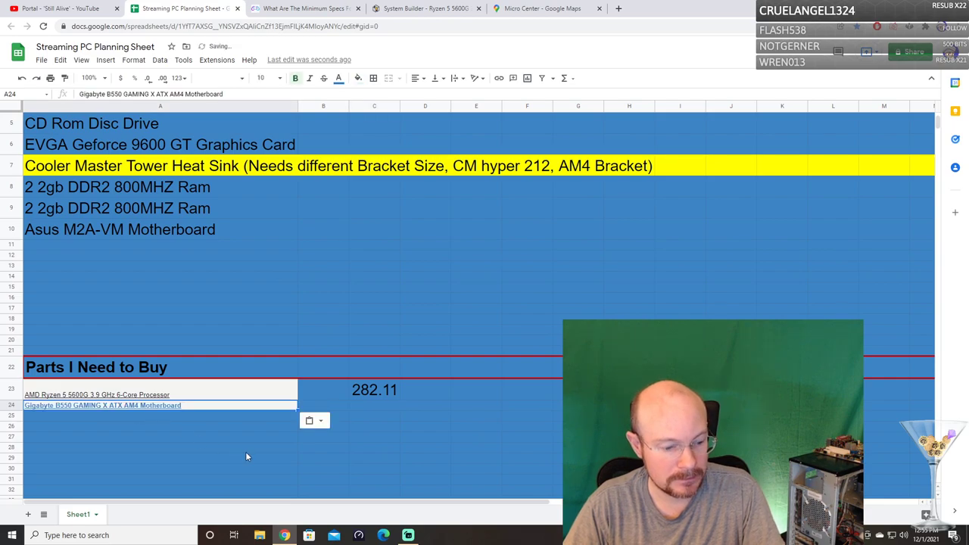
{"action": "left_click", "coordinate": [412, 8]}
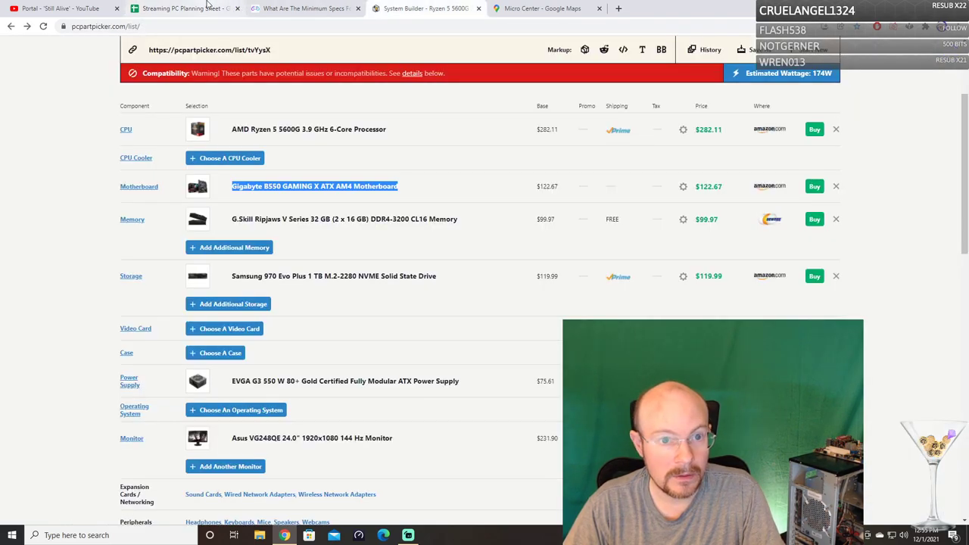
{"action": "left_click", "coordinate": [206, 6]}
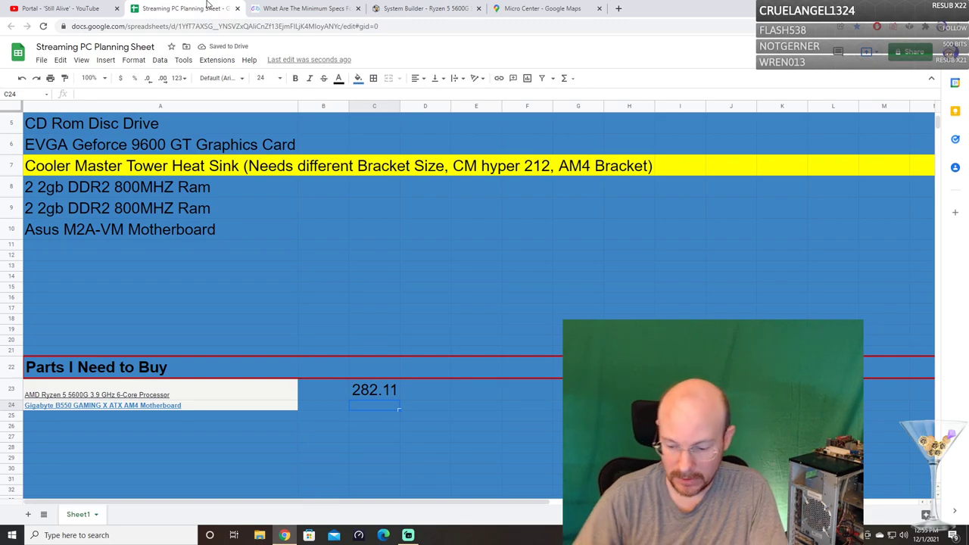
{"action": "type", "text": "122.67"}
{"action": "key", "text": "Return"}
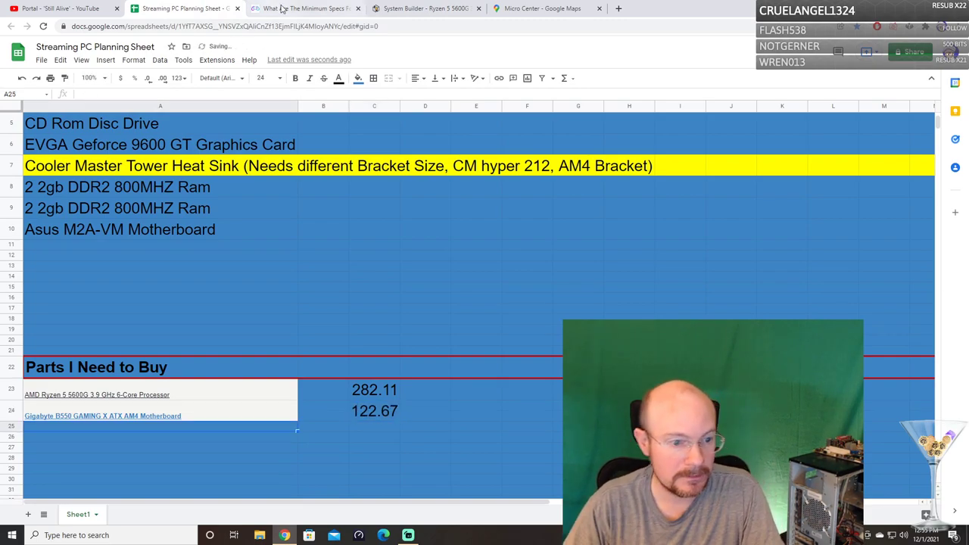
Copy the G.Skill Ripjaws V Series 32 GB memory's name into A25, enter its price 99.97 in C25, and return to the parts list.
{"action": "left_click", "coordinate": [401, 6]}
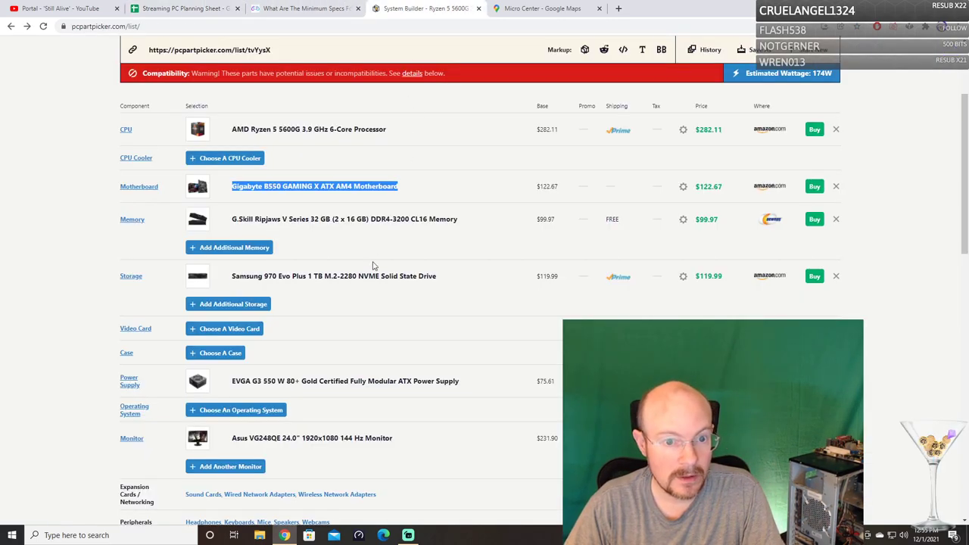
{"action": "left_click_drag", "start_coordinate": [465, 221], "coordinate": [235, 229]}
{"action": "key", "text": "ctrl+c"}
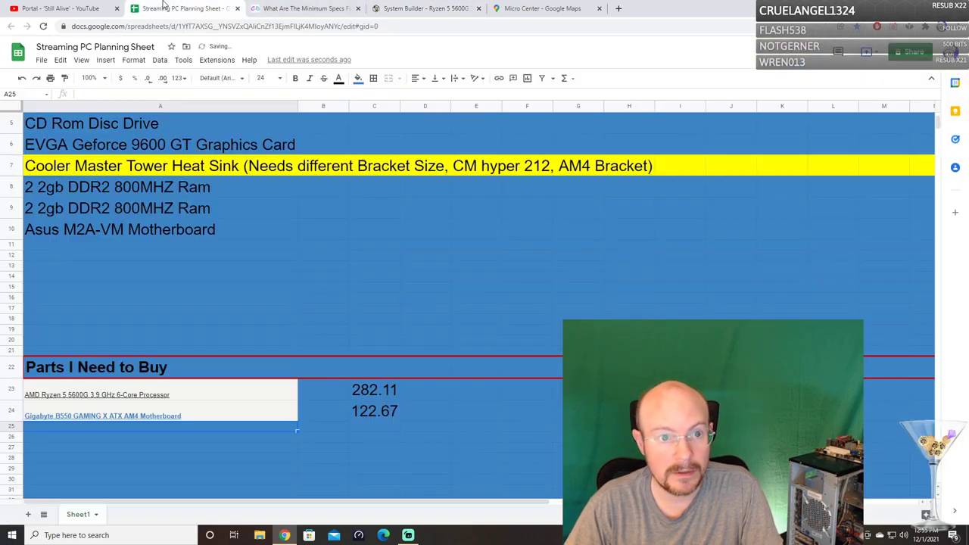
{"action": "left_click", "coordinate": [186, 8]}
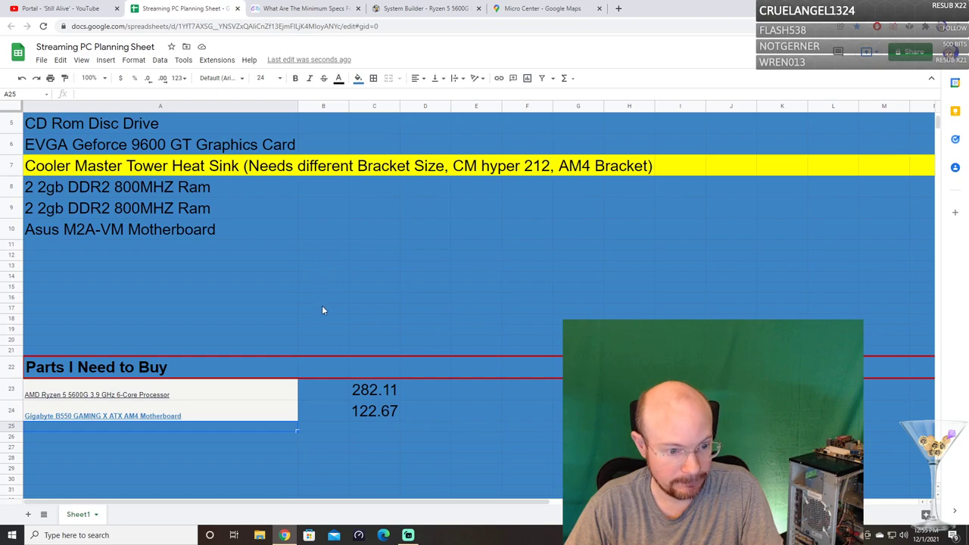
{"action": "key", "text": "ctrl+v"}
{"action": "key", "text": "Tab"}
{"action": "key", "text": "Tab"}
{"action": "type", "text": "99"}
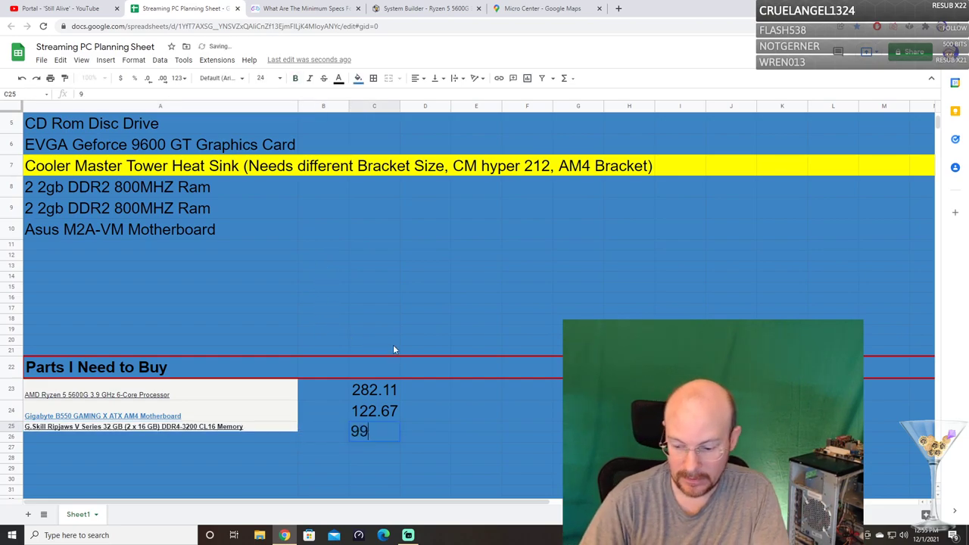
{"action": "type", "text": ".97"}
{"action": "key", "text": "Return"}
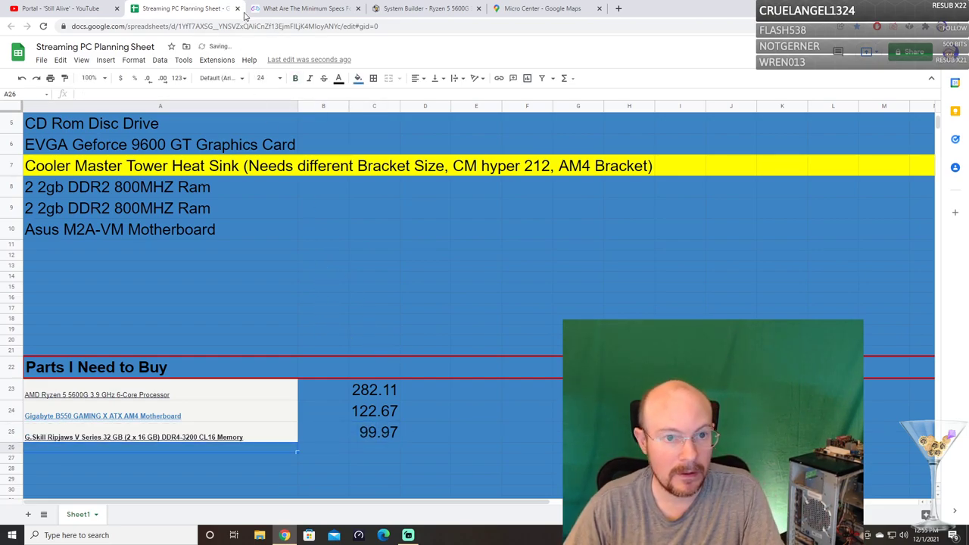
{"action": "left_click", "coordinate": [411, 7]}
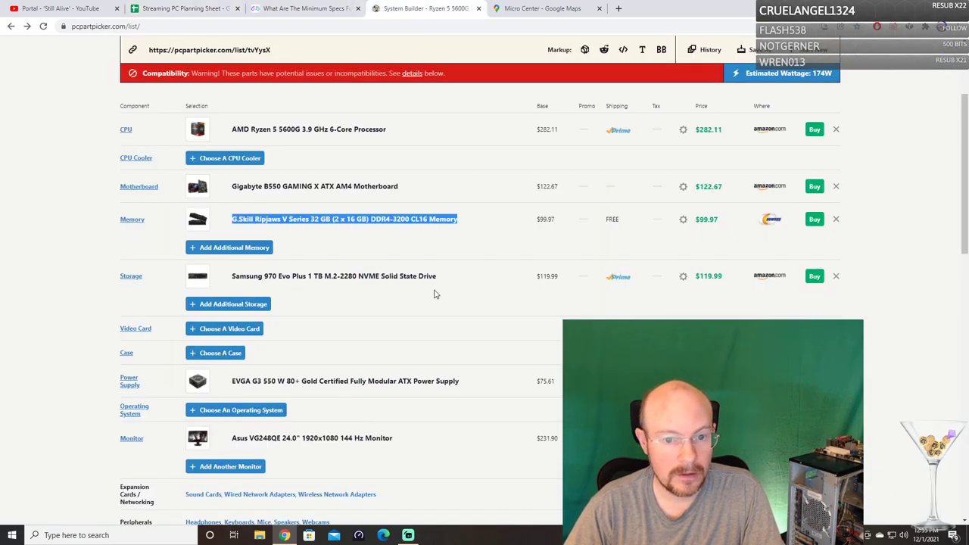
Copy the Samsung 970 Evo Plus 1 TB solid state drive's name from the parts list into A26 and enter its price 119.99 in C26.
{"action": "left_click_drag", "start_coordinate": [438, 277], "coordinate": [236, 285]}
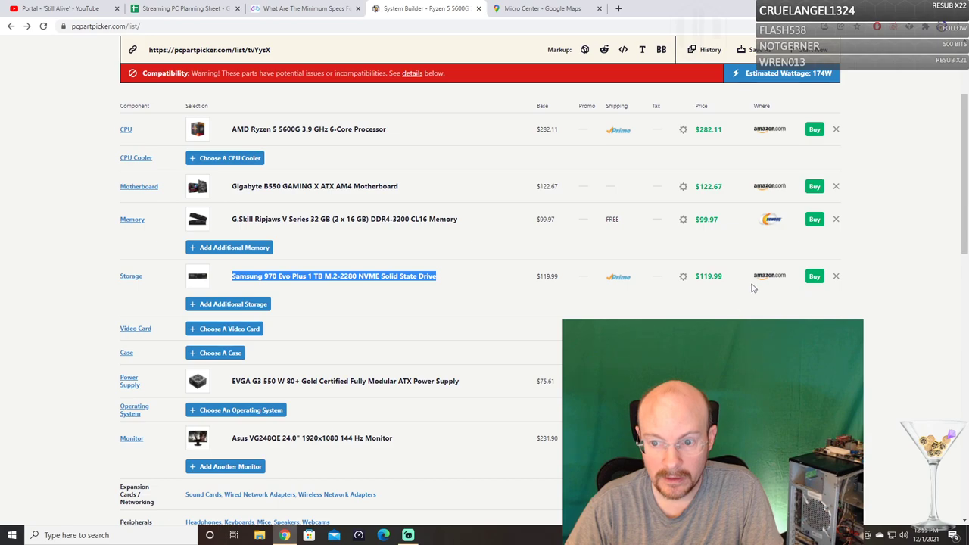
{"action": "left_click", "coordinate": [182, 9]}
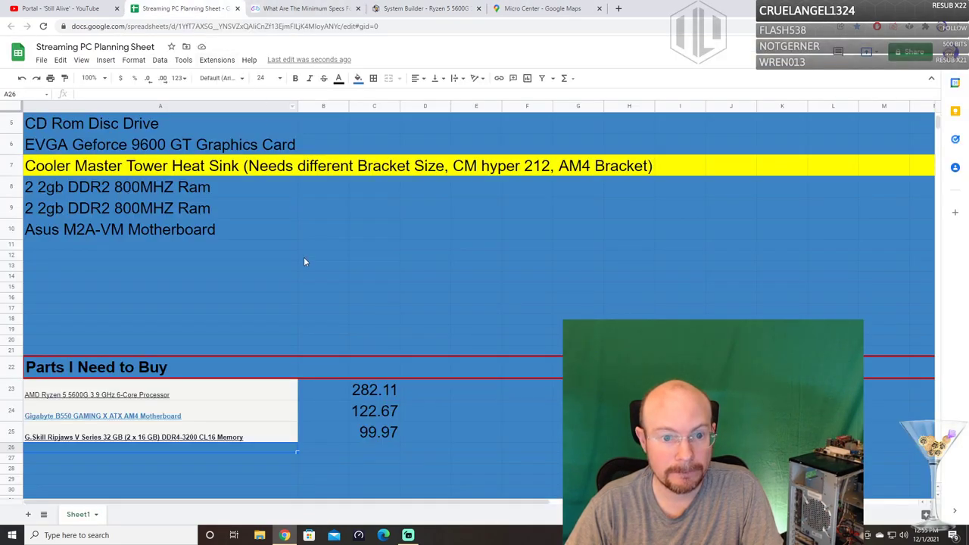
{"action": "type", "text": "Samsung 970 Evo Plus 1 TB M.2-2280 NVME Solid State Drive"}
{"action": "key", "text": "Right"}
{"action": "key", "text": "Right"}
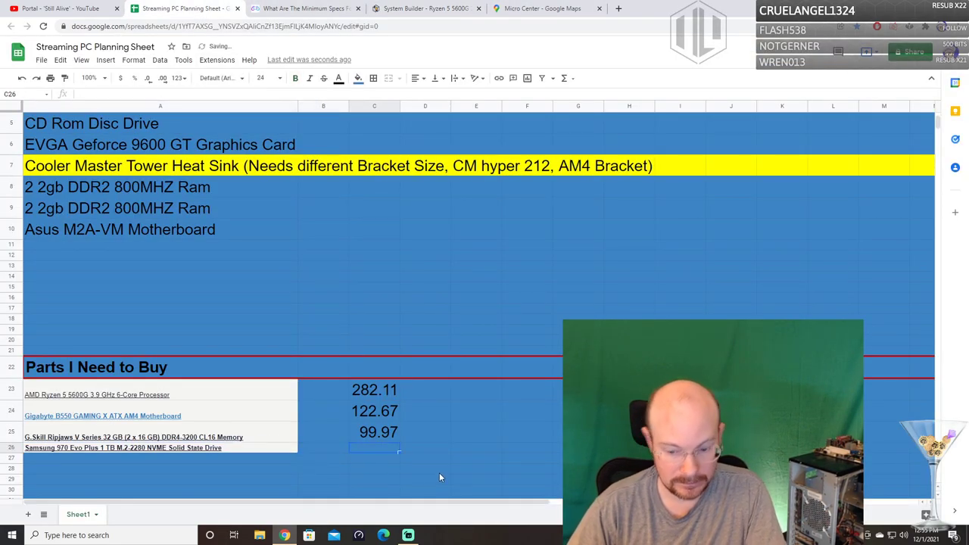
{"action": "type", "text": "19"}
{"action": "key", "text": "BackSpace"}
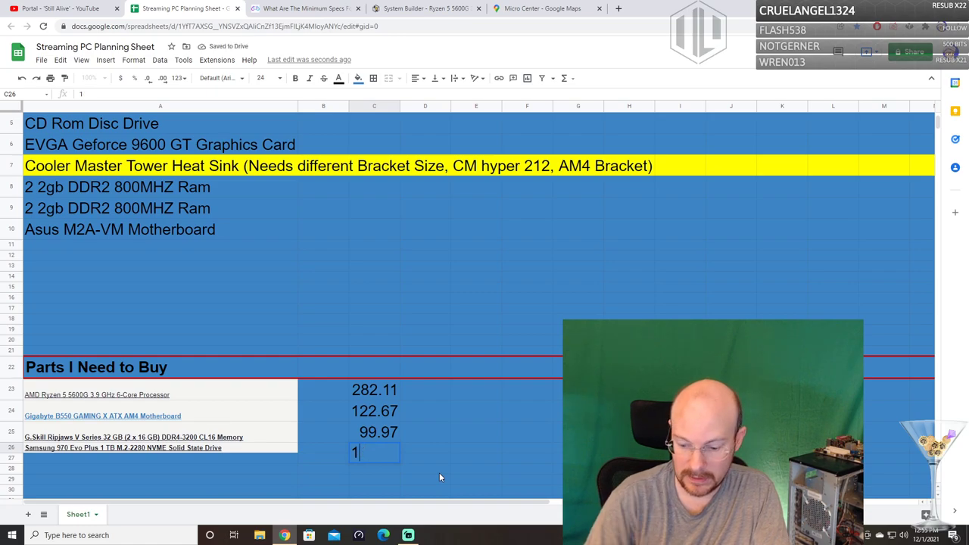
{"action": "type", "text": "19.99"}
{"action": "key", "text": "Return"}
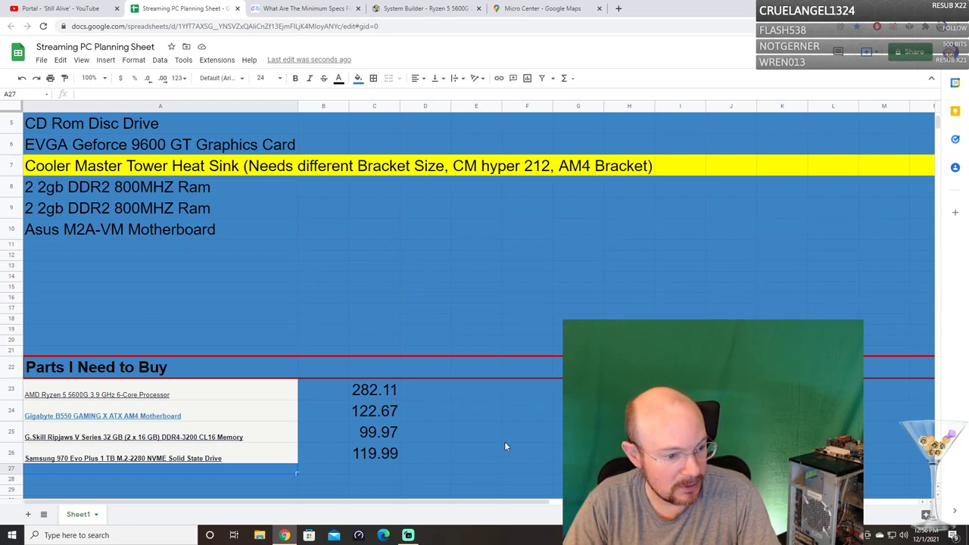
Copy the EVGA G3 550 W power supply's name from the parts list into A27 of the planning sheet and enter its price 75.61 in C27.
{"action": "scroll", "coordinate": [506, 443], "scroll_direction": "down", "scroll_amount": 2}
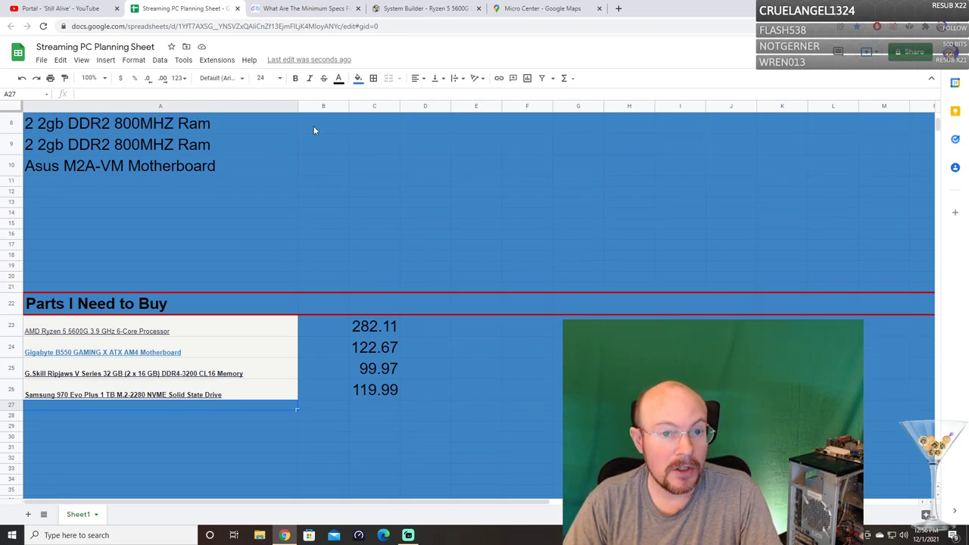
{"action": "left_click", "coordinate": [424, 8]}
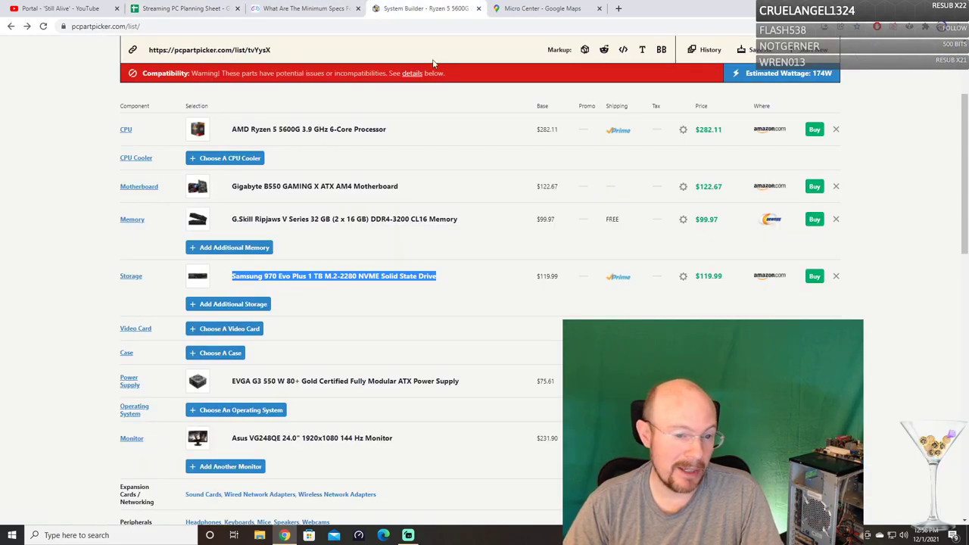
{"action": "left_click_drag", "start_coordinate": [464, 387], "coordinate": [234, 393]}
{"action": "key", "text": "ctrl+c"}
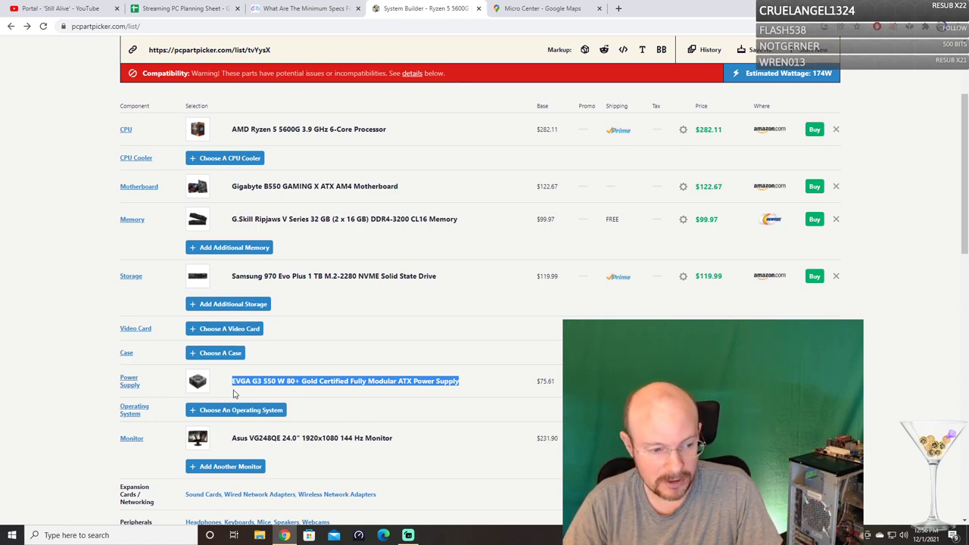
{"action": "left_click", "coordinate": [163, 8]}
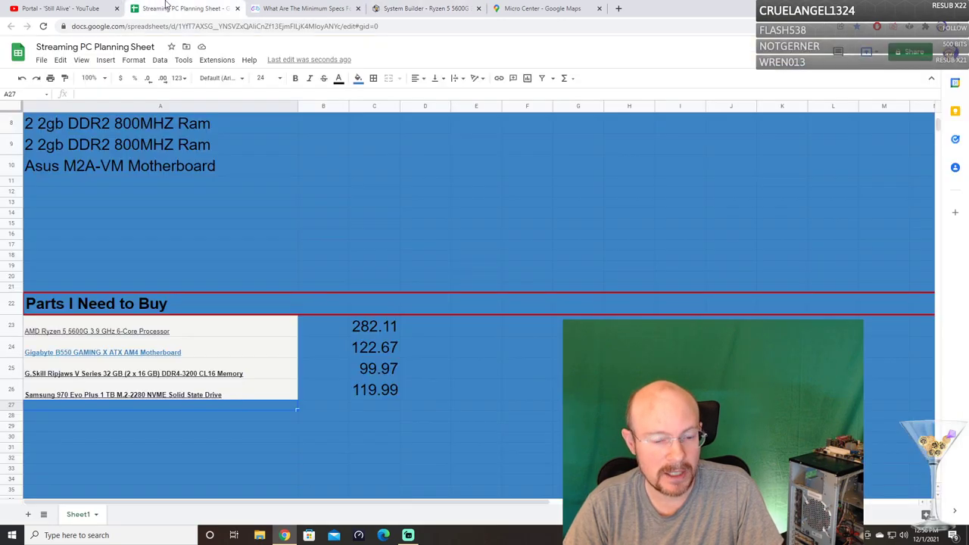
{"action": "key", "text": "ctrl+v"}
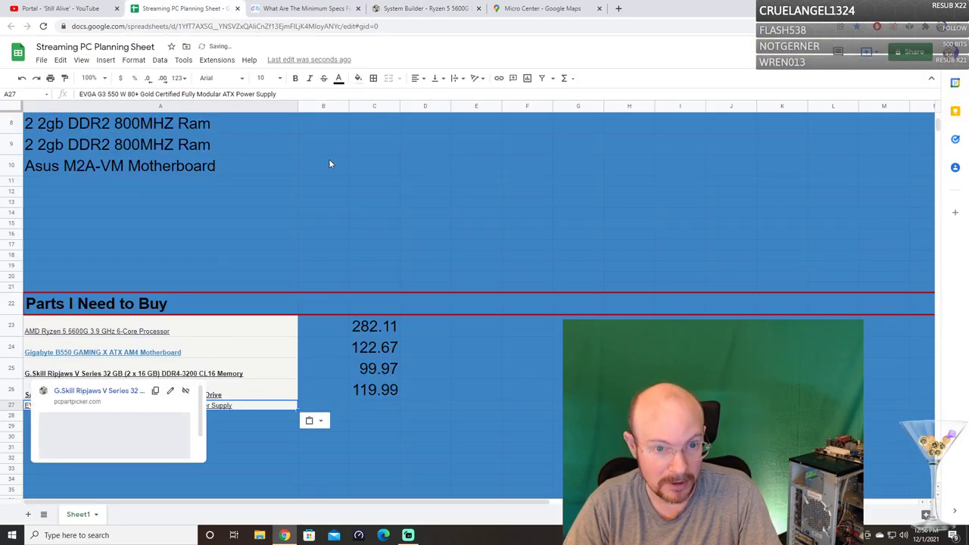
{"action": "left_click", "coordinate": [413, 7]}
{"action": "left_click", "coordinate": [190, 7]}
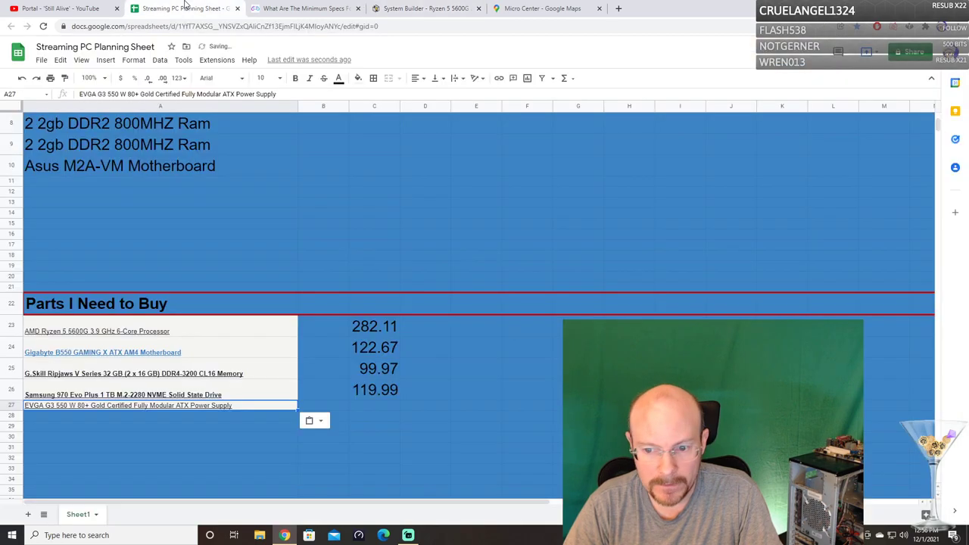
{"action": "key", "text": "Tab"}
{"action": "key", "text": "Tab"}
{"action": "type", "text": "75.61"}
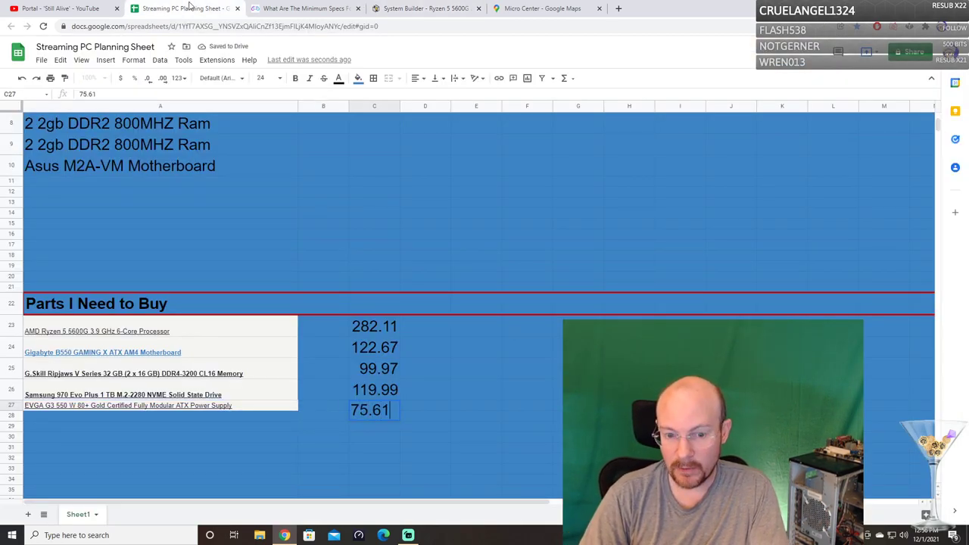
{"action": "key", "text": "Return"}
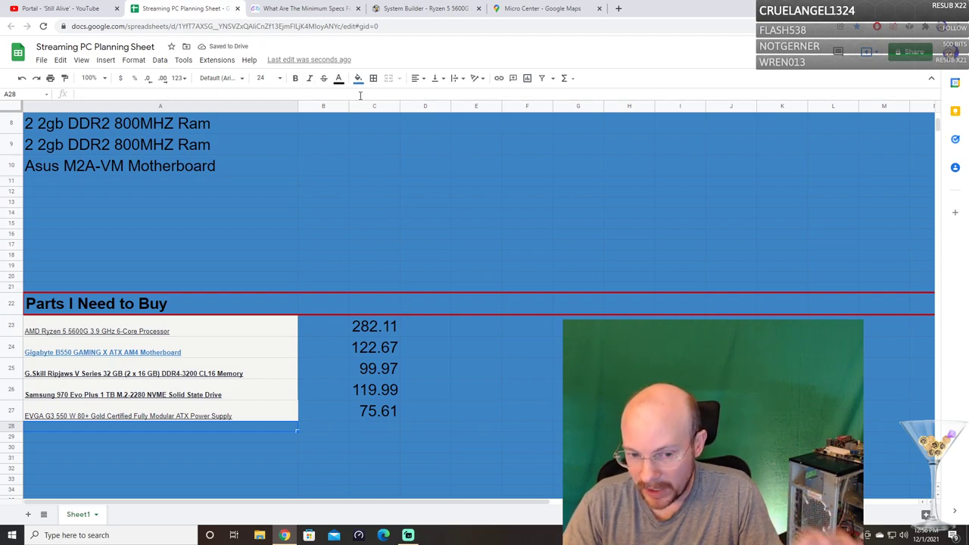
Copy the Asus VG248QE 24.0" monitor's name from the parts list into A28 of the planning sheet and enter its price 231.90 in C28.
{"action": "left_click", "coordinate": [422, 8]}
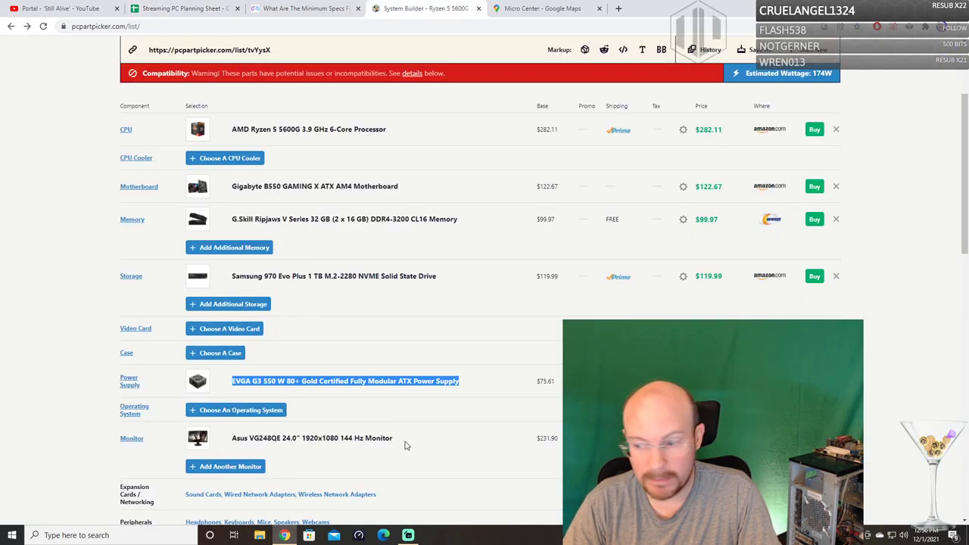
{"action": "left_click_drag", "start_coordinate": [401, 445], "coordinate": [230, 450]}
{"action": "key", "text": "ctrl+c"}
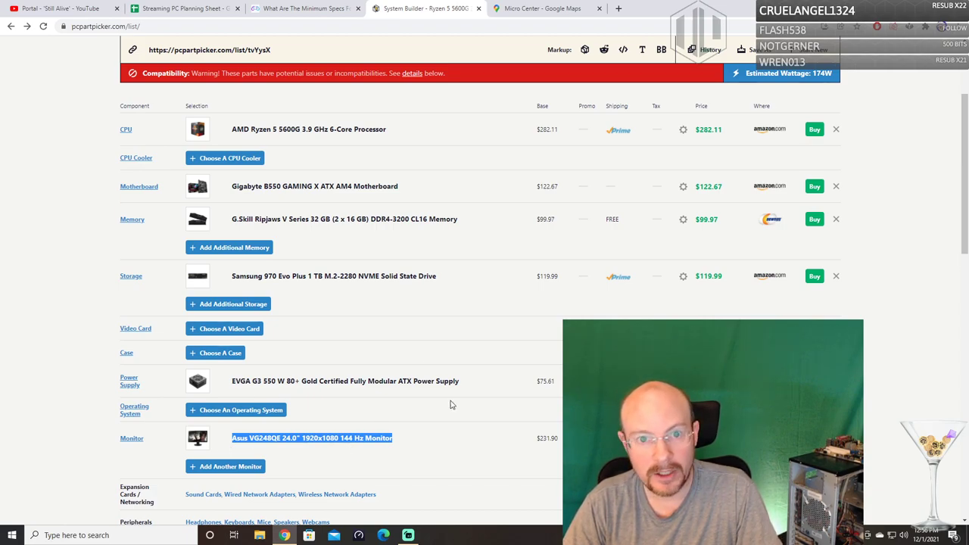
{"action": "left_click", "coordinate": [179, 8]}
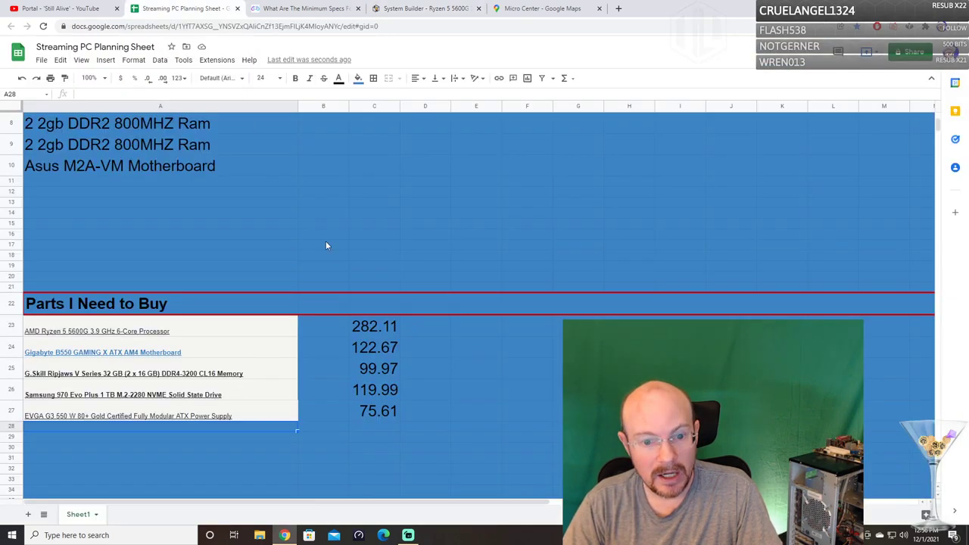
{"action": "left_click", "coordinate": [424, 9]}
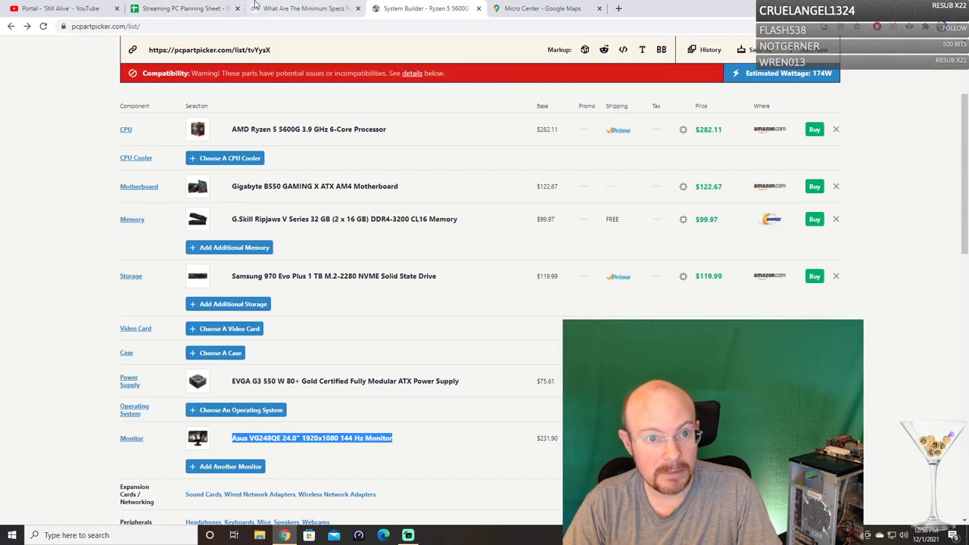
{"action": "left_click", "coordinate": [181, 8]}
{"action": "key", "text": "ctrl+v"}
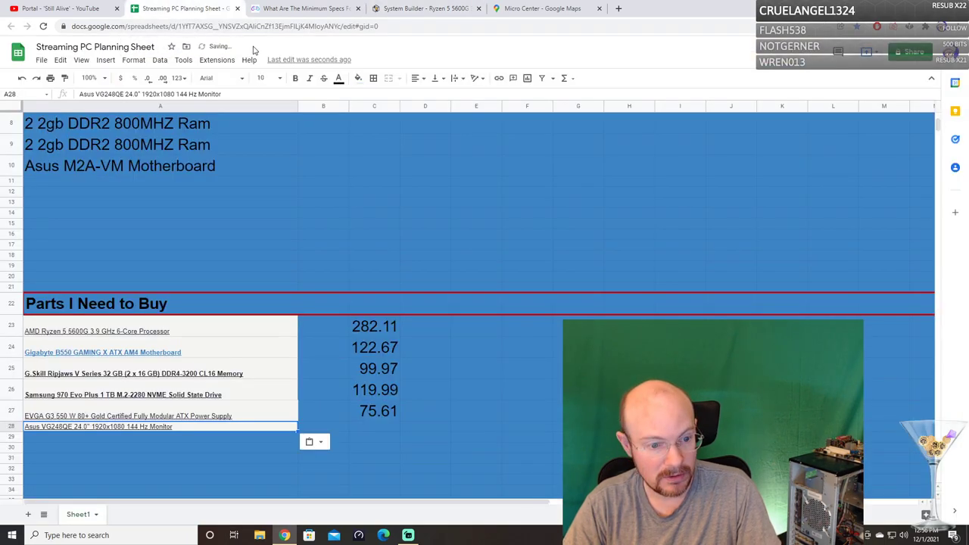
{"action": "key", "text": "Tab"}
{"action": "key", "text": "Tab"}
{"action": "type", "text": "231.90"}
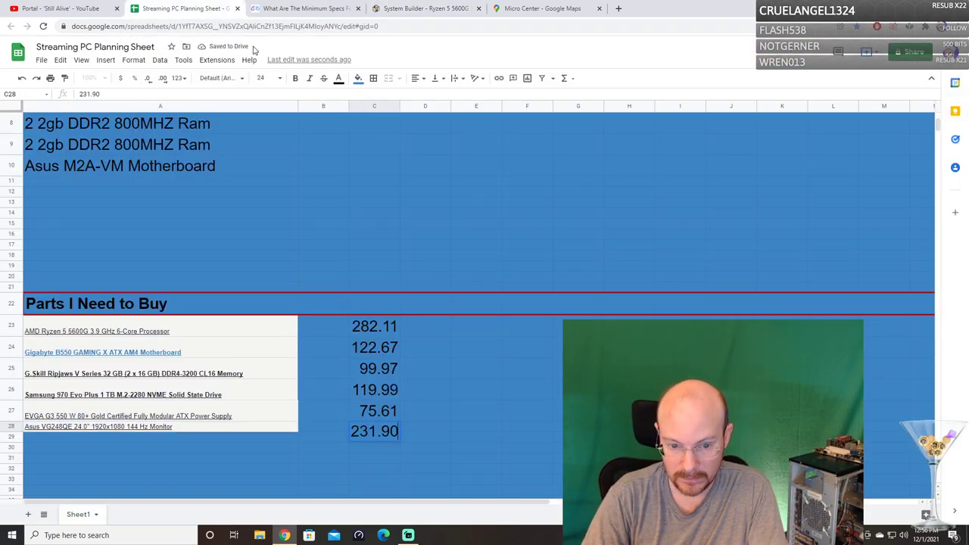
{"action": "key", "text": "Return"}
{"action": "scroll", "coordinate": [484, 379], "scroll_direction": "down", "scroll_amount": 1}
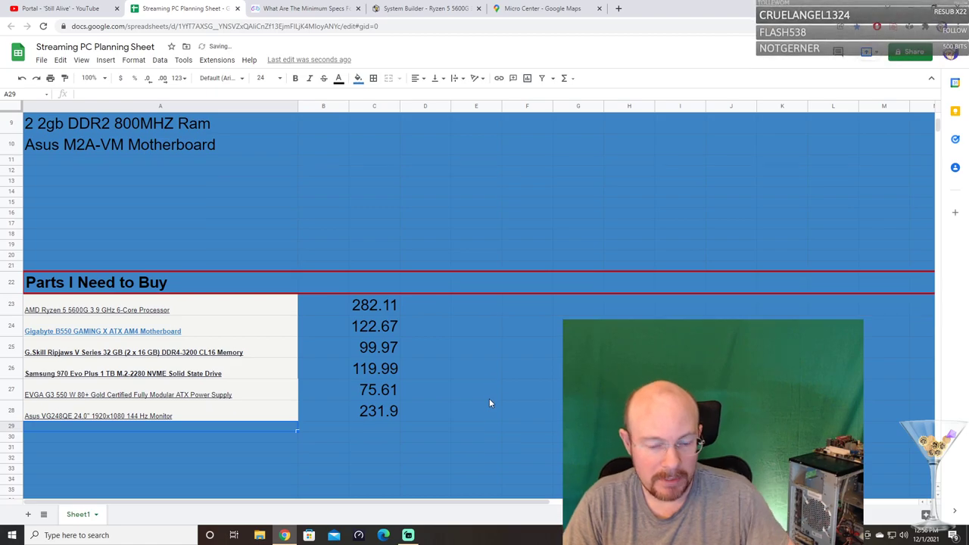
{"action": "scroll", "coordinate": [489, 399], "scroll_direction": "down", "scroll_amount": 1}
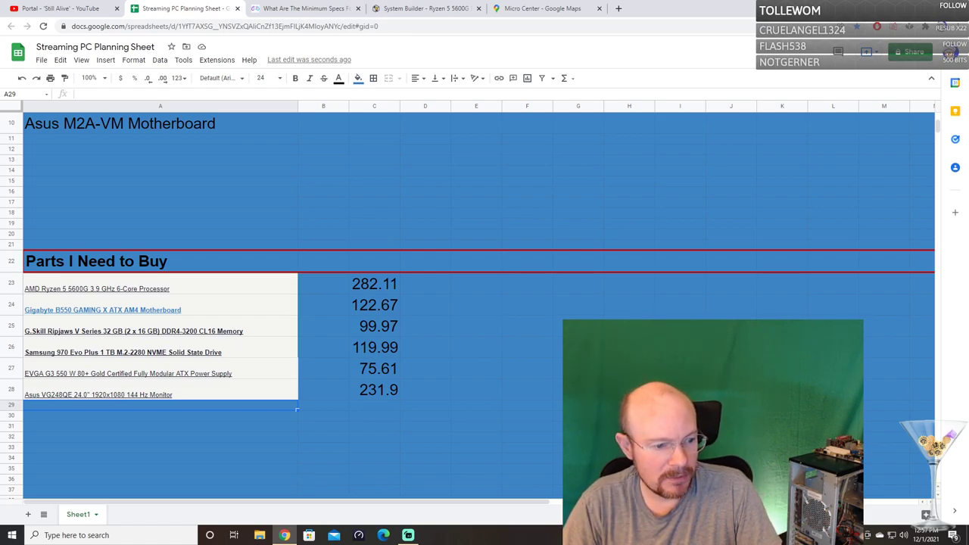
{"action": "scroll", "coordinate": [364, 400], "scroll_direction": "down", "scroll_amount": 1}
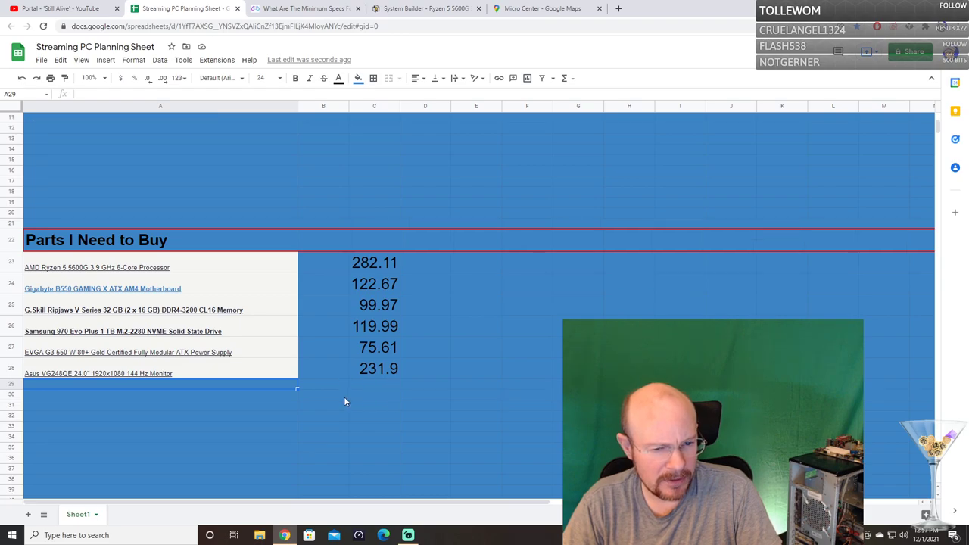
{"action": "scroll", "coordinate": [345, 401], "scroll_direction": "up", "scroll_amount": 1}
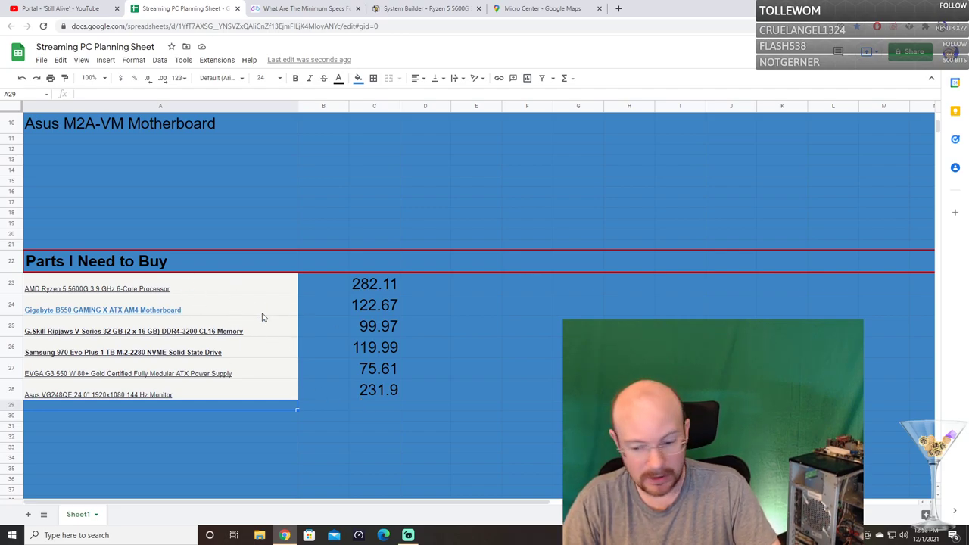
{"action": "mouse_move", "coordinate": [262, 317]}
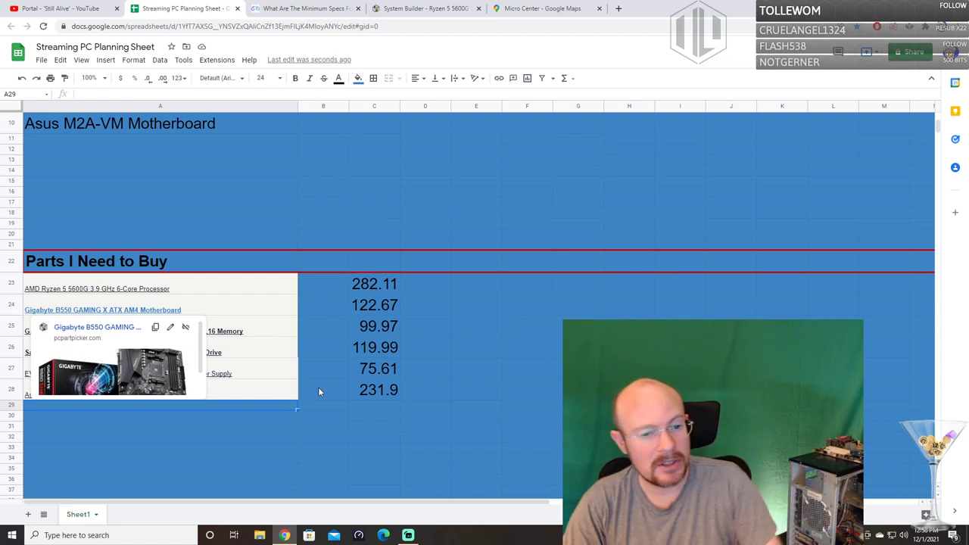
{"action": "left_click", "coordinate": [445, 427]}
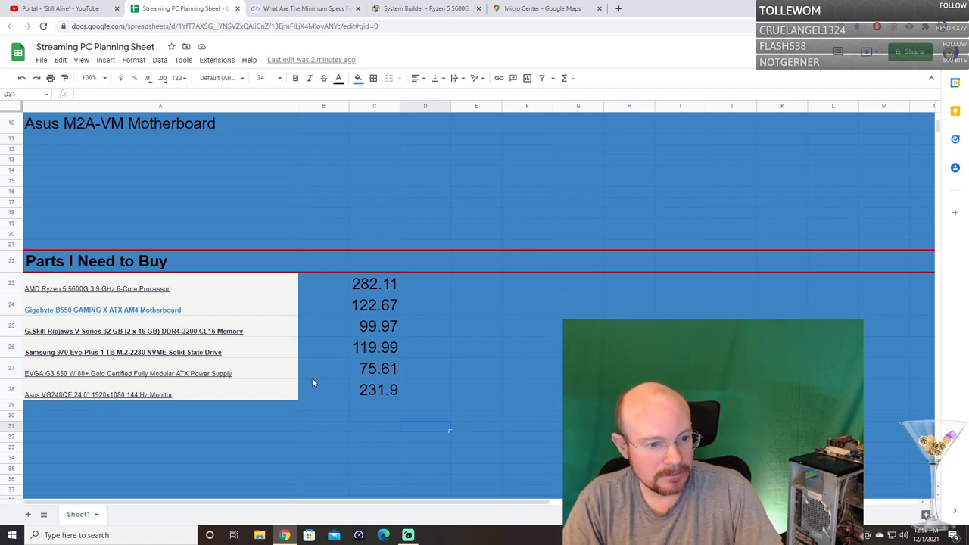
Review the component rows of the PCPartPicker parts list and its Potential Issues / Incompatibilities section.
{"action": "left_click", "coordinate": [424, 8]}
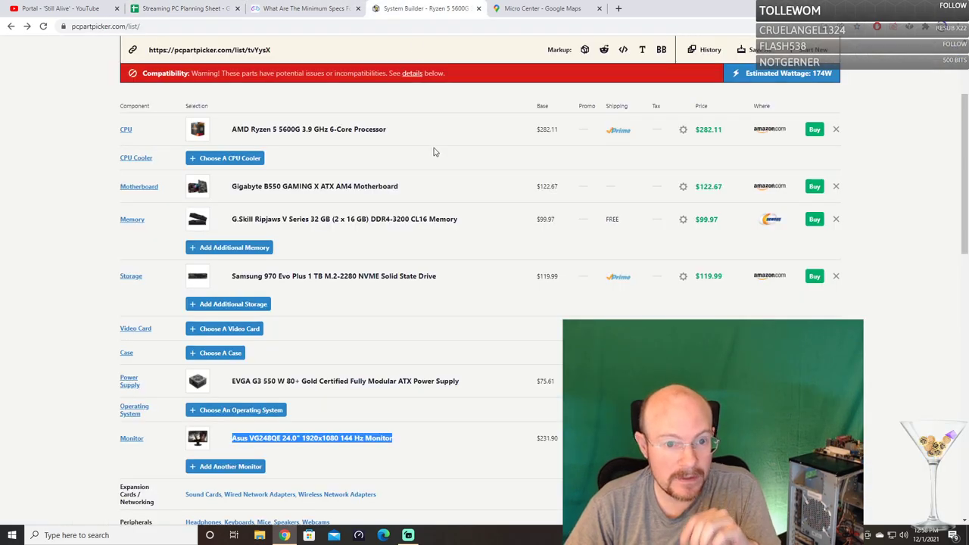
{"action": "scroll", "coordinate": [540, 333], "scroll_direction": "down", "scroll_amount": 1}
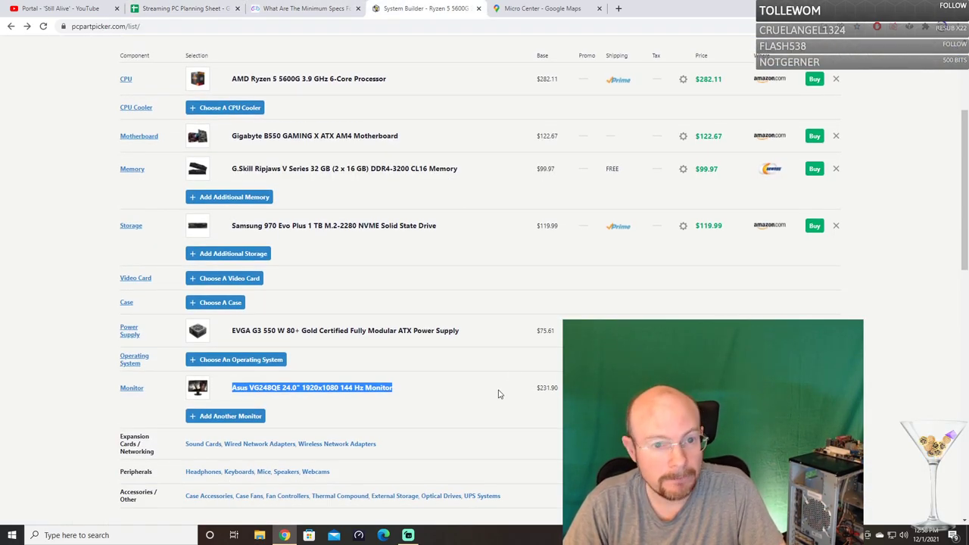
{"action": "scroll", "coordinate": [489, 371], "scroll_direction": "up", "scroll_amount": 1}
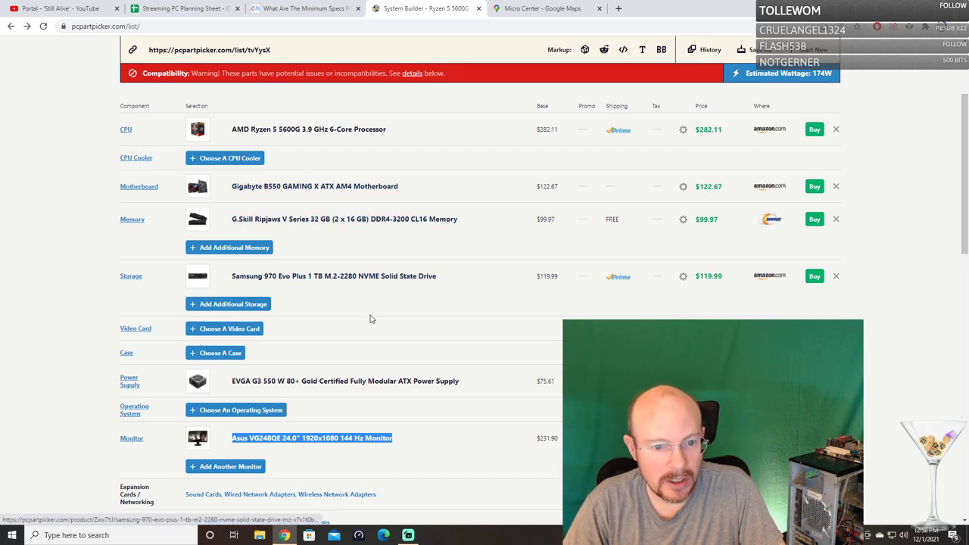
{"action": "scroll", "coordinate": [377, 330], "scroll_direction": "down", "scroll_amount": 1}
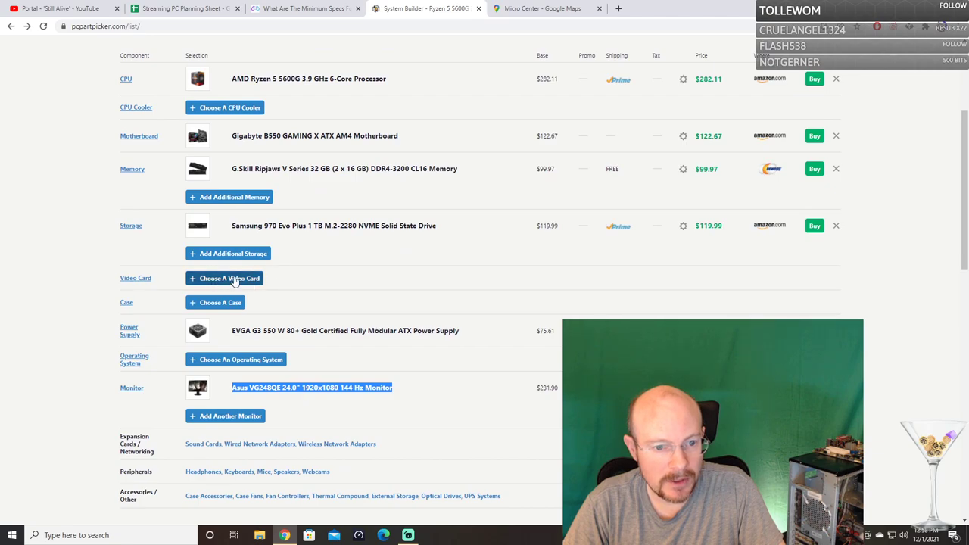
{"action": "scroll", "coordinate": [353, 292], "scroll_direction": "up", "scroll_amount": 1}
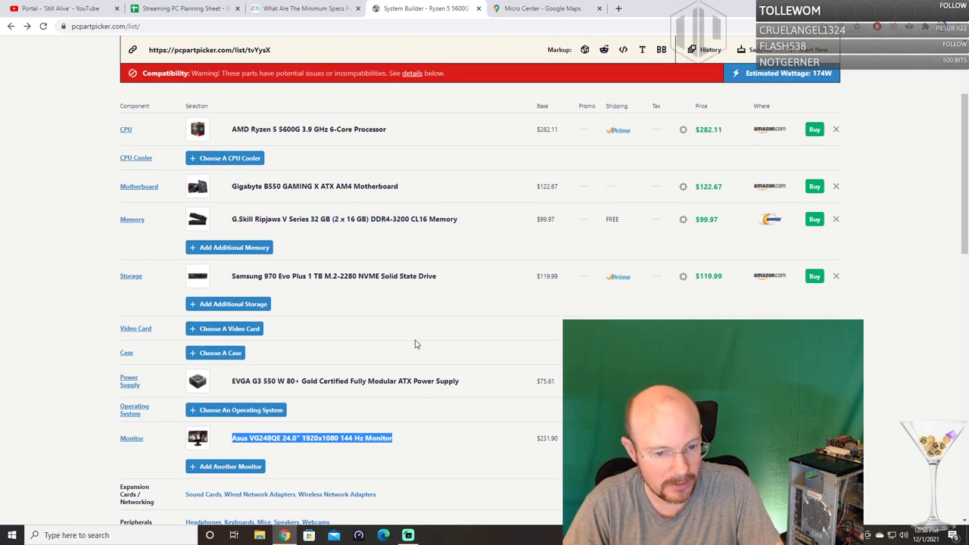
{"action": "scroll", "coordinate": [415, 342], "scroll_direction": "down", "scroll_amount": 1}
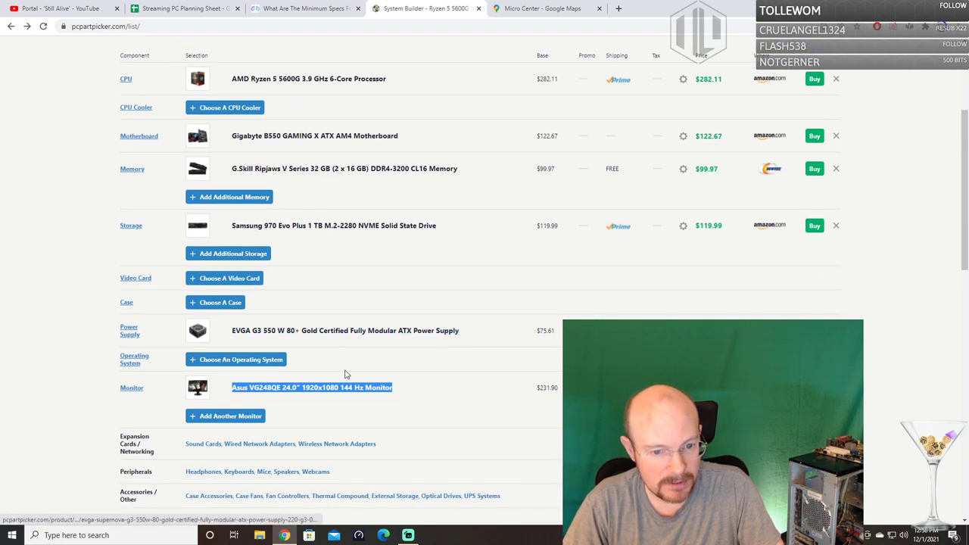
{"action": "scroll", "coordinate": [430, 398], "scroll_direction": "down", "scroll_amount": 1}
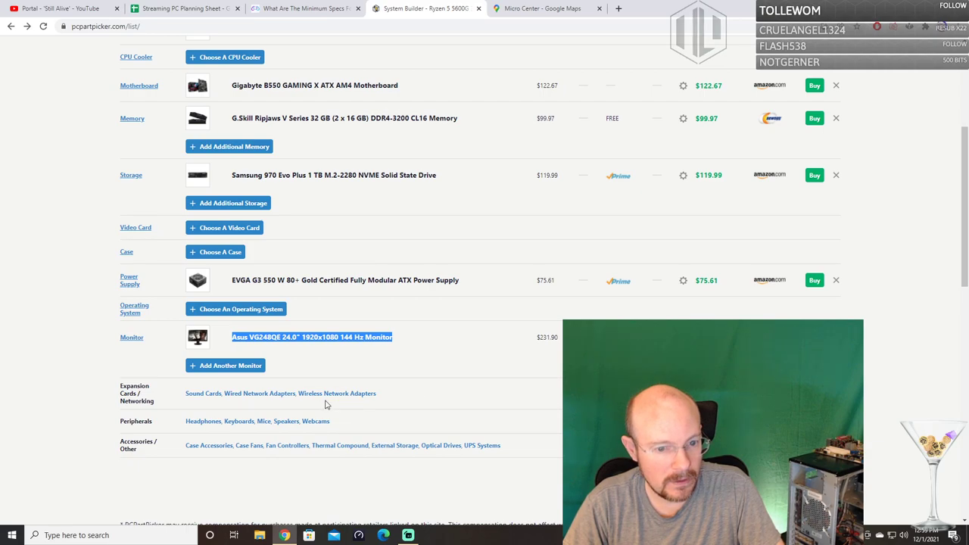
{"action": "scroll", "coordinate": [397, 399], "scroll_direction": "up", "scroll_amount": 2}
{"action": "scroll", "coordinate": [416, 392], "scroll_direction": "up", "scroll_amount": 2}
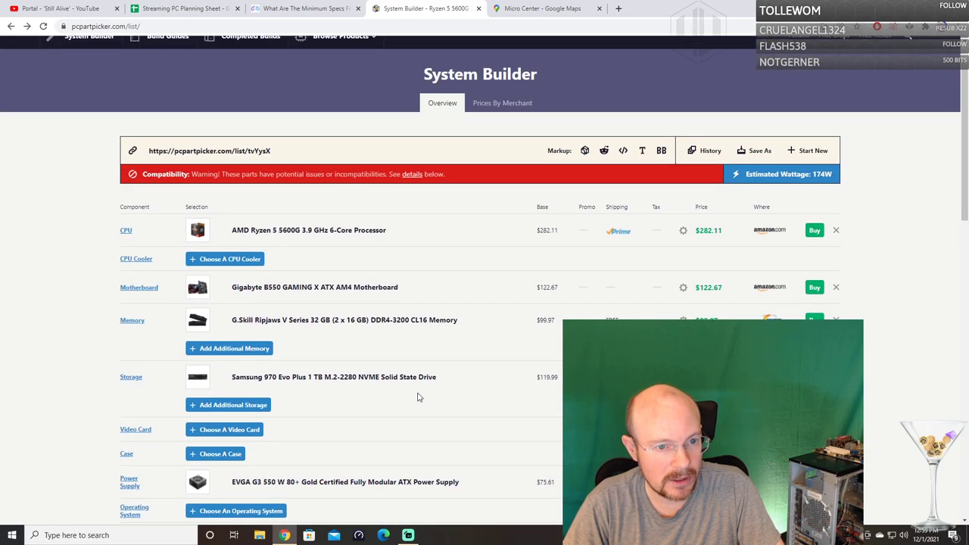
{"action": "scroll", "coordinate": [417, 399], "scroll_direction": "down", "scroll_amount": 1}
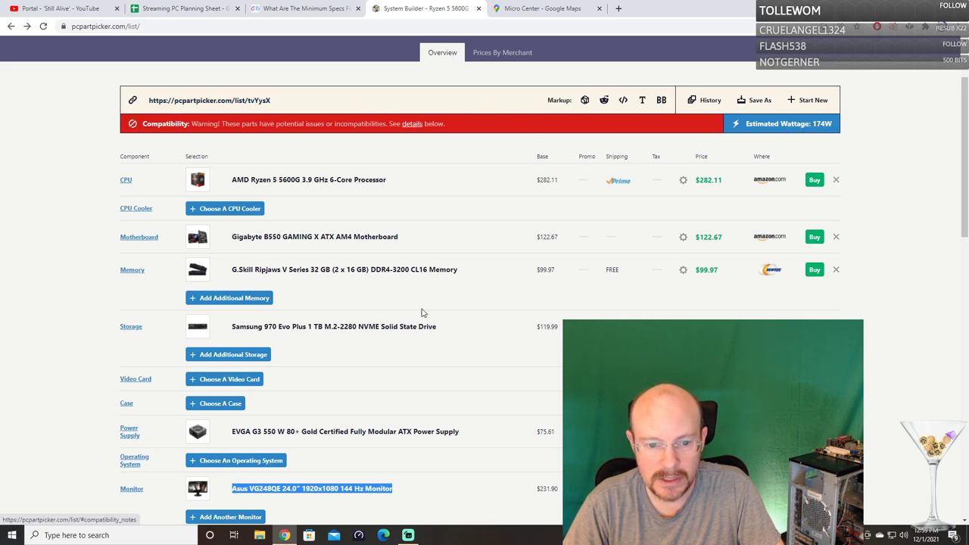
{"action": "scroll", "coordinate": [421, 318], "scroll_direction": "down", "scroll_amount": 3}
{"action": "scroll", "coordinate": [421, 318], "scroll_direction": "down", "scroll_amount": 3}
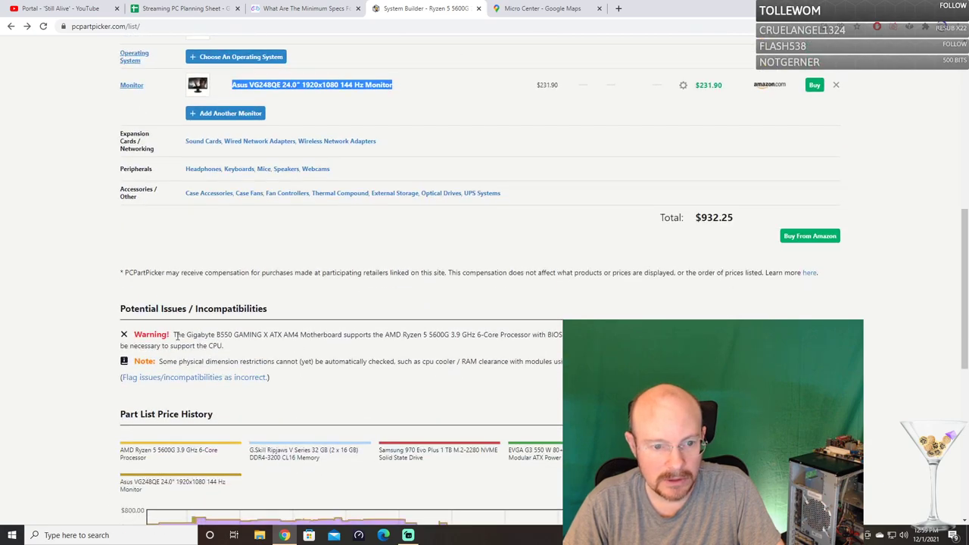
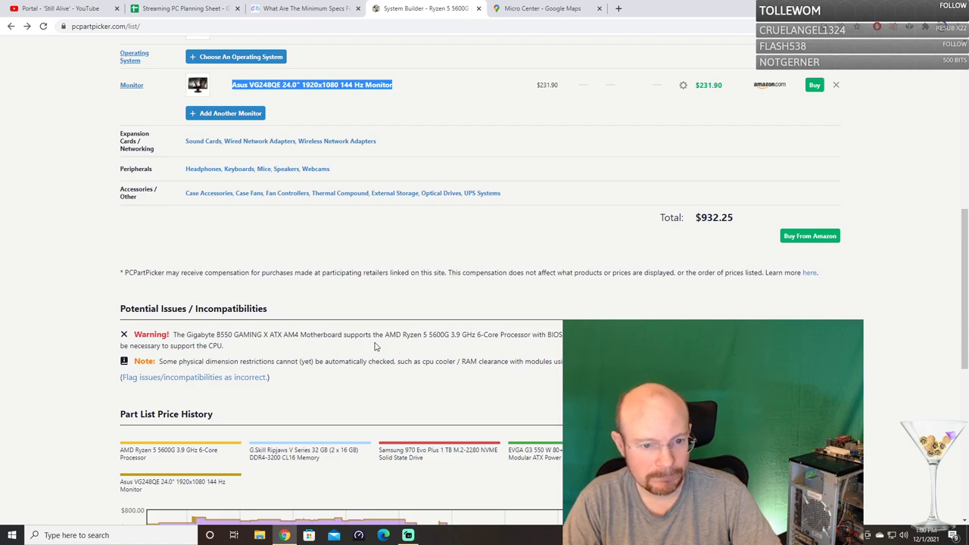
Remove the Gigabyte B550 GAMING X motherboard from the parts list and start choosing a replacement motherboard.
{"action": "scroll", "coordinate": [401, 355], "scroll_direction": "up", "scroll_amount": 4}
{"action": "scroll", "coordinate": [401, 367], "scroll_direction": "up", "scroll_amount": 1}
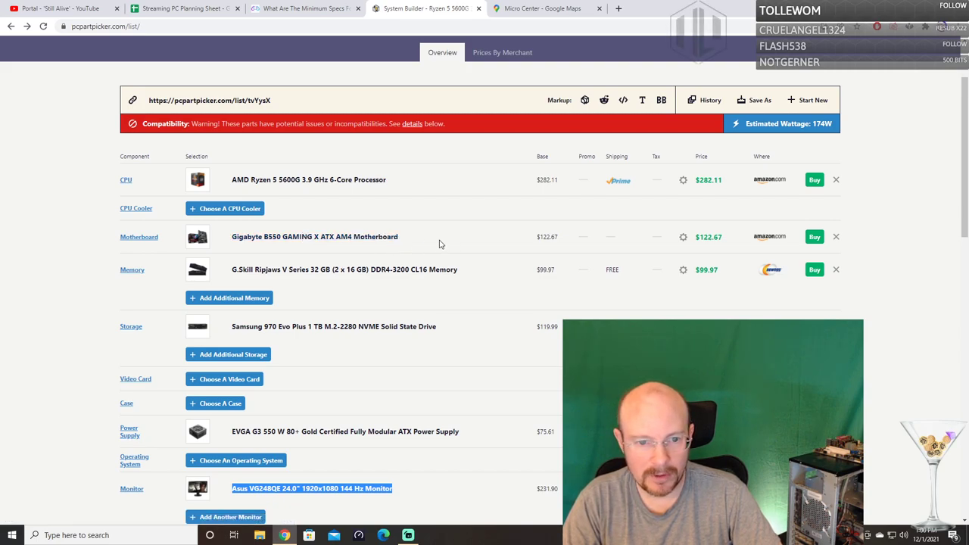
{"action": "left_click", "coordinate": [836, 237]}
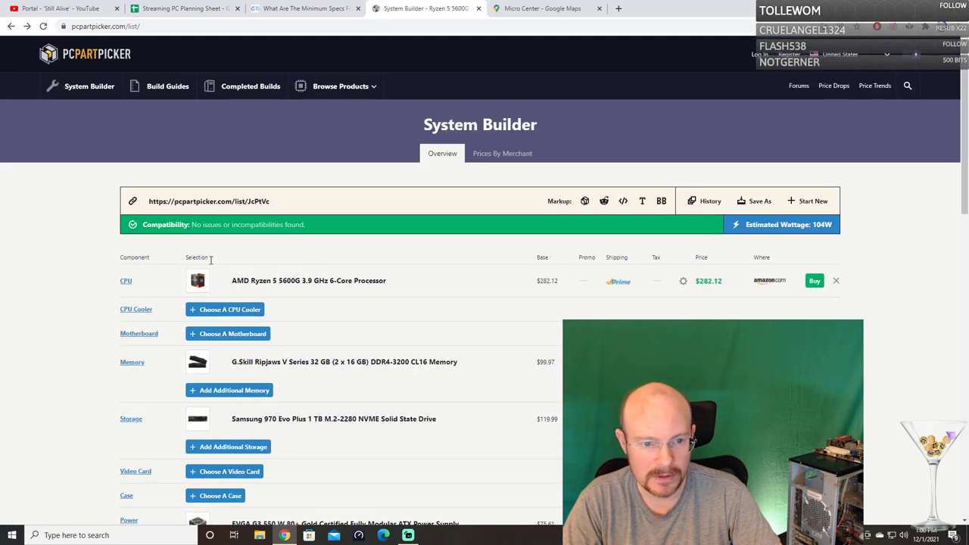
{"action": "left_click", "coordinate": [254, 334]}
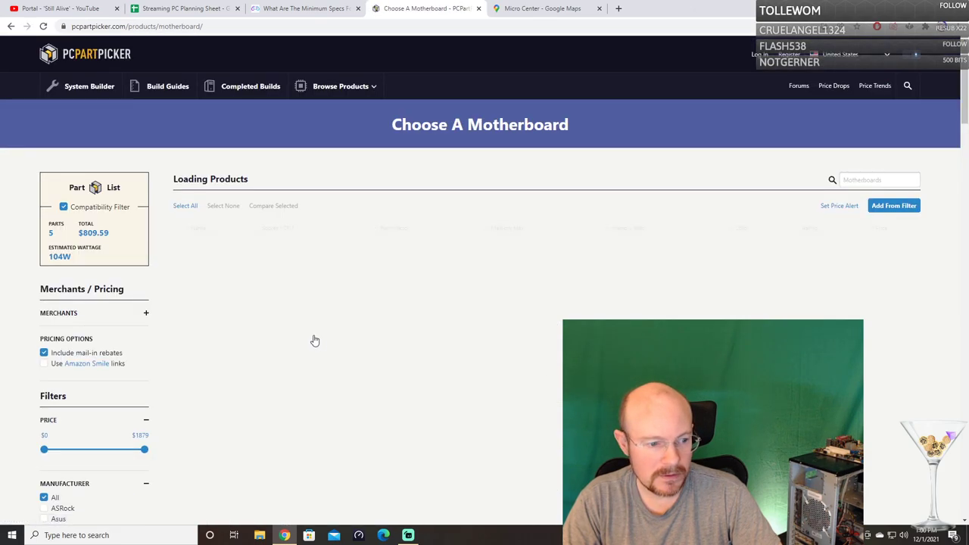
Look through the unfiltered list of compatible motherboards, comparing models, form factors and prices.
{"action": "scroll", "coordinate": [385, 301], "scroll_direction": "down", "scroll_amount": 1}
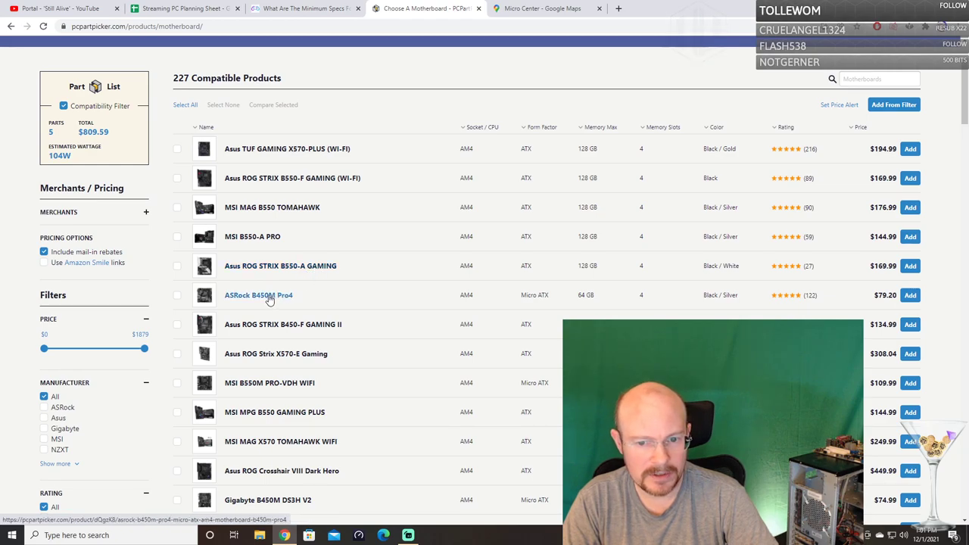
{"action": "scroll", "coordinate": [284, 299], "scroll_direction": "down", "scroll_amount": 1}
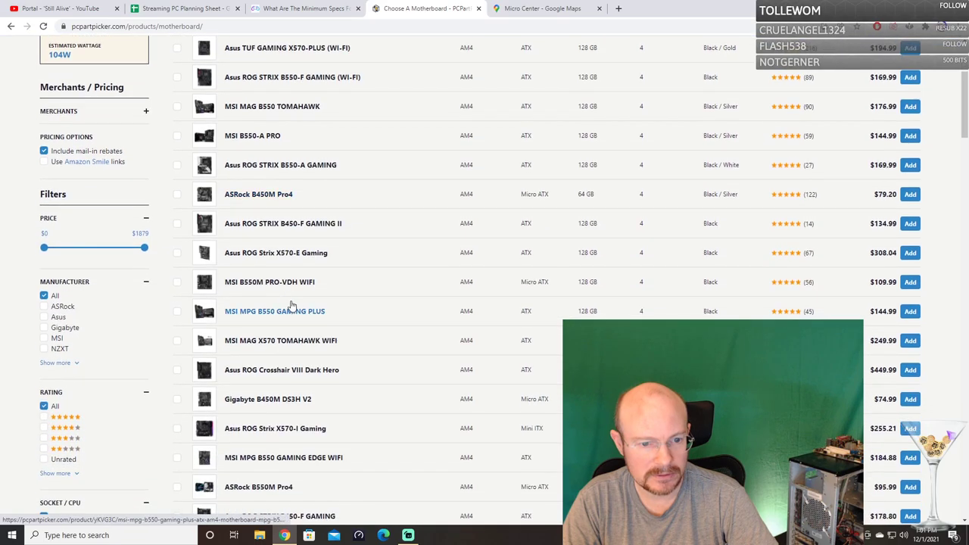
{"action": "scroll", "coordinate": [292, 305], "scroll_direction": "down", "scroll_amount": 2}
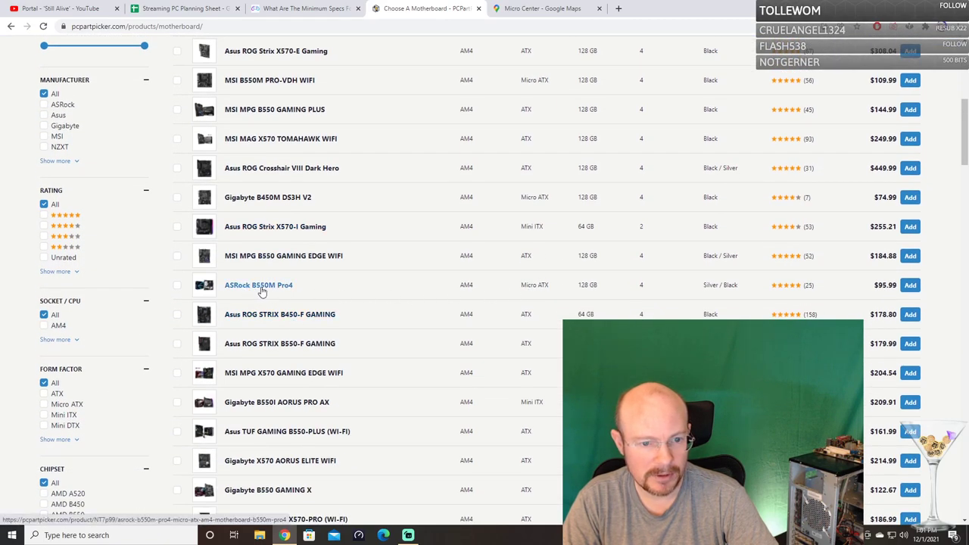
{"action": "scroll", "coordinate": [384, 309], "scroll_direction": "down", "scroll_amount": 2}
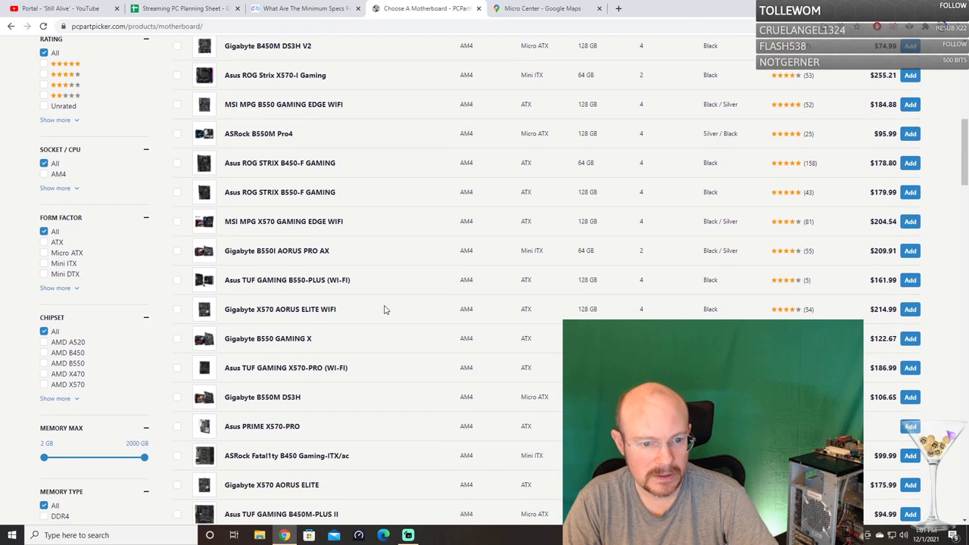
{"action": "scroll", "coordinate": [383, 309], "scroll_direction": "down", "scroll_amount": 2}
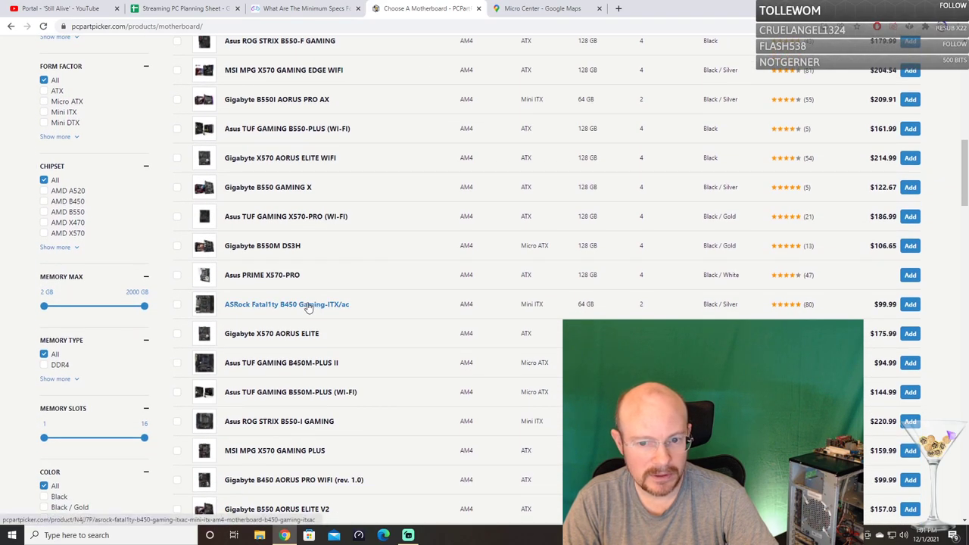
{"action": "scroll", "coordinate": [345, 315], "scroll_direction": "down", "scroll_amount": 2}
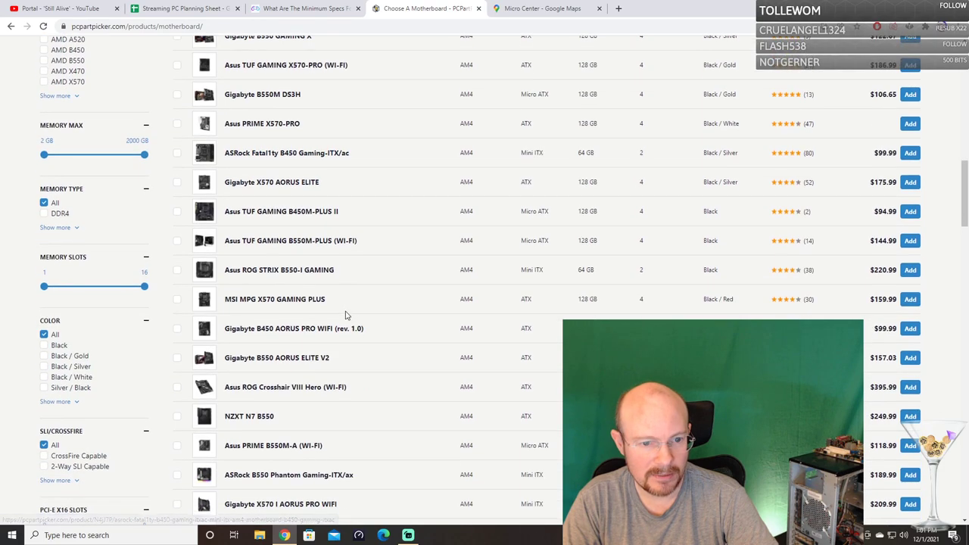
{"action": "scroll", "coordinate": [345, 315], "scroll_direction": "down", "scroll_amount": 2}
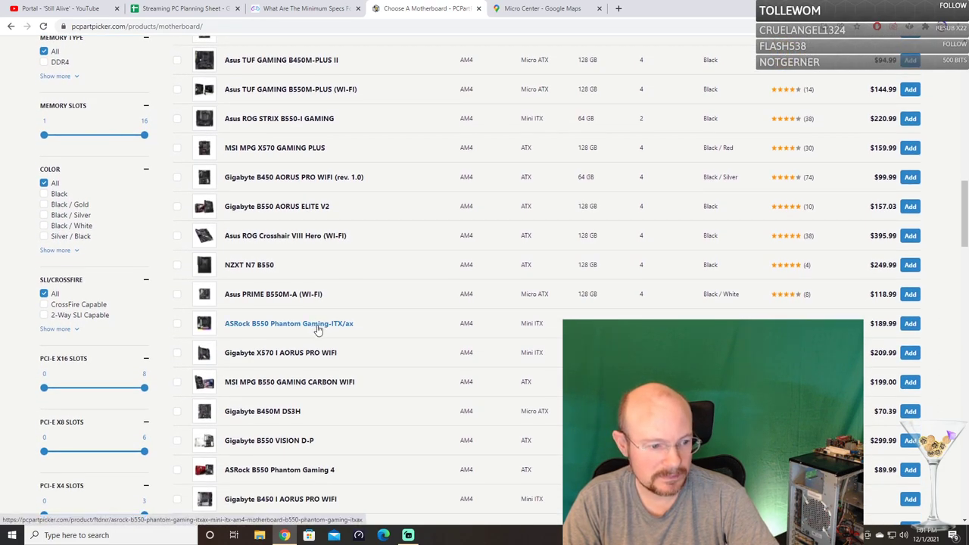
{"action": "scroll", "coordinate": [341, 324], "scroll_direction": "up", "scroll_amount": 3}
{"action": "scroll", "coordinate": [346, 322], "scroll_direction": "up", "scroll_amount": 4}
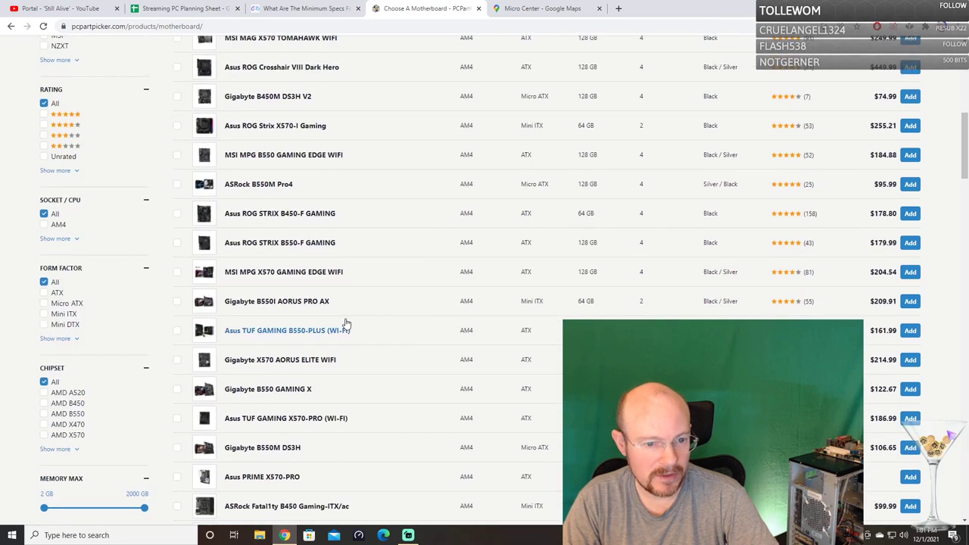
{"action": "scroll", "coordinate": [330, 371], "scroll_direction": "up", "scroll_amount": 6}
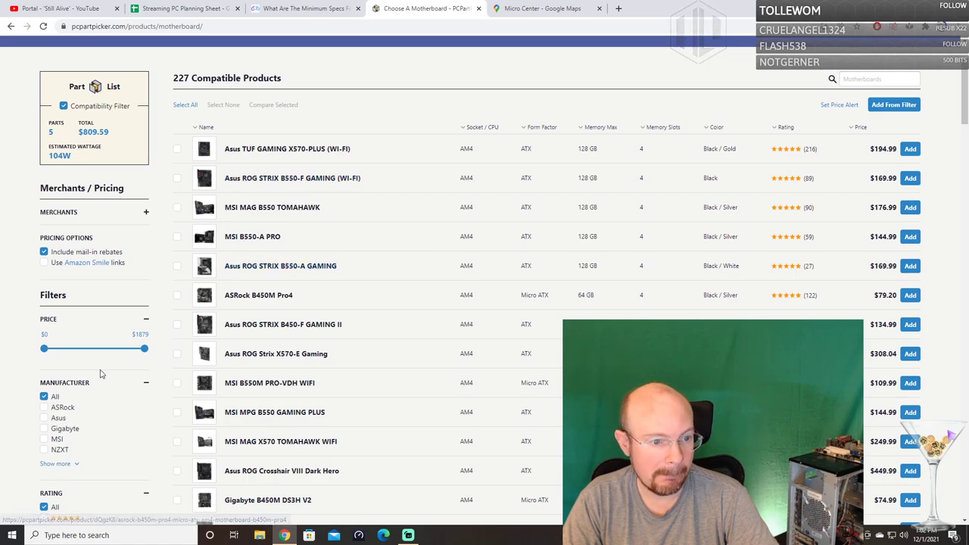
Filter the compatible motherboards by the AMD B550 chipset and the ATX form factor.
{"action": "scroll", "coordinate": [109, 374], "scroll_direction": "down", "scroll_amount": 3}
{"action": "scroll", "coordinate": [102, 361], "scroll_direction": "down", "scroll_amount": 4}
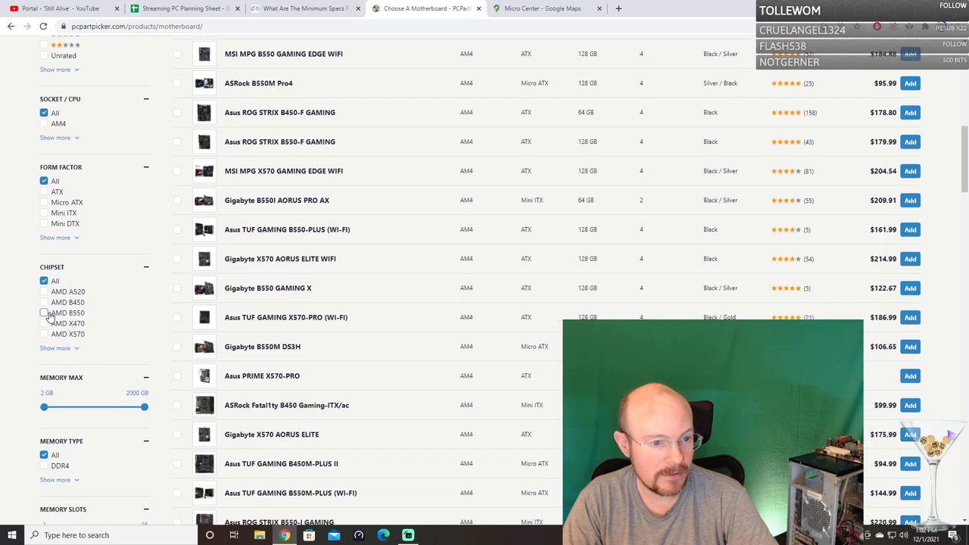
{"action": "left_click", "coordinate": [45, 314]}
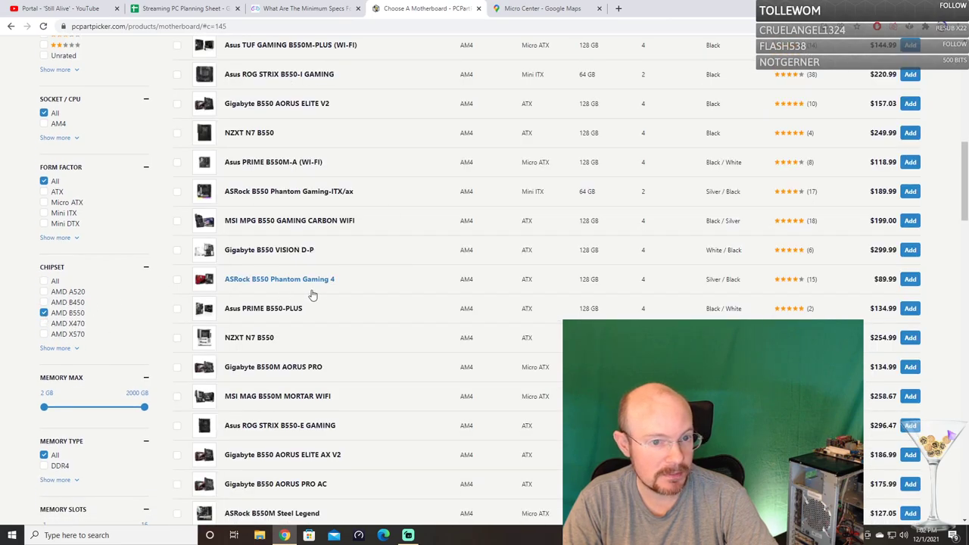
{"action": "scroll", "coordinate": [350, 292], "scroll_direction": "up", "scroll_amount": 10}
{"action": "scroll", "coordinate": [371, 306], "scroll_direction": "down", "scroll_amount": 2}
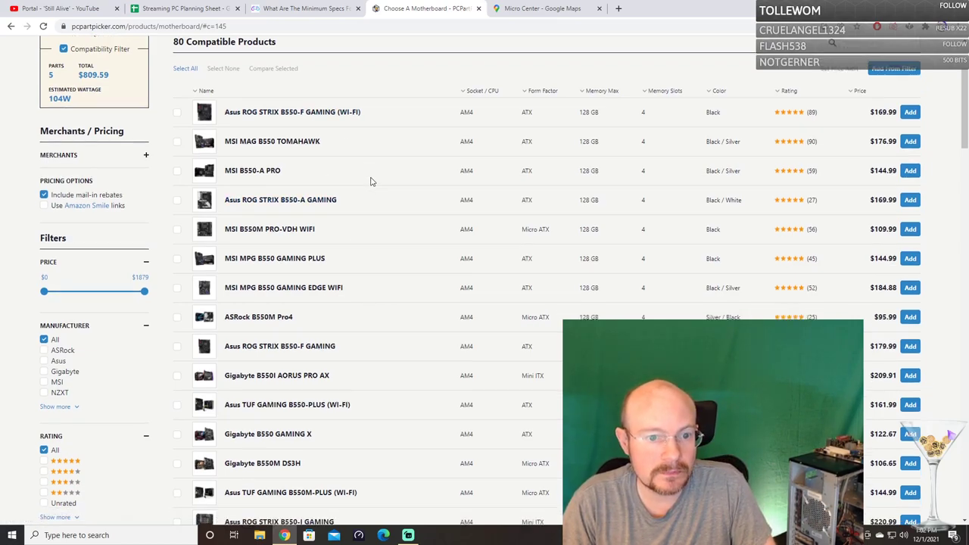
{"action": "scroll", "coordinate": [371, 205], "scroll_direction": "down", "scroll_amount": 2}
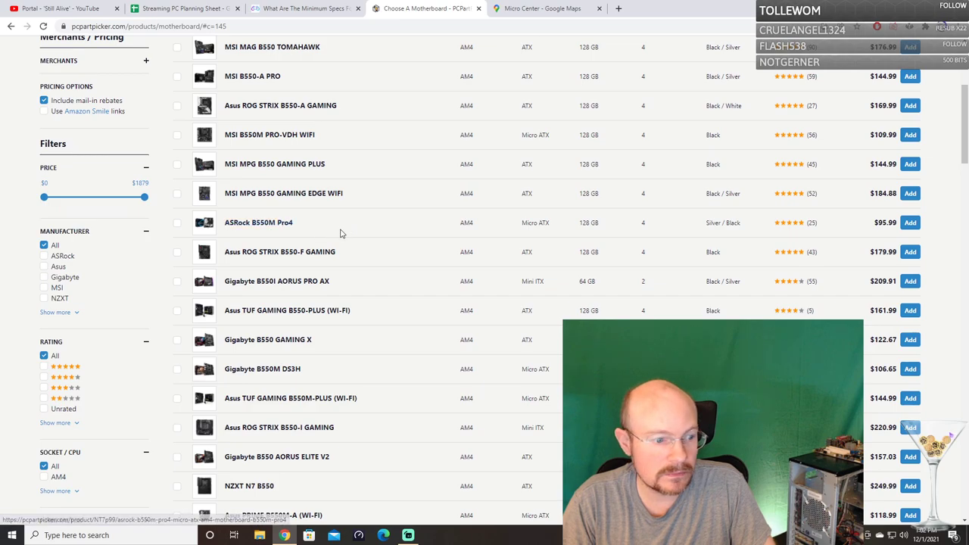
{"action": "scroll", "coordinate": [323, 247], "scroll_direction": "down", "scroll_amount": 4}
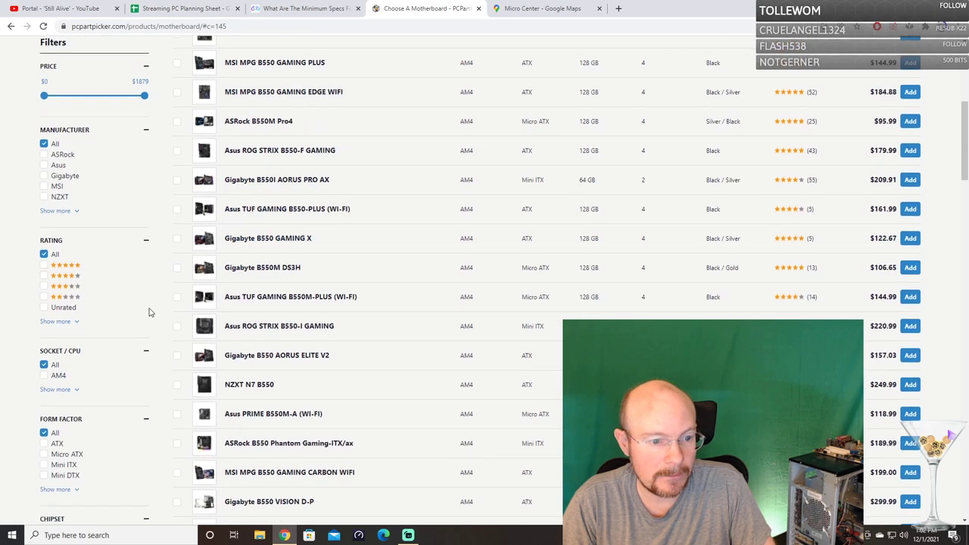
{"action": "left_click", "coordinate": [44, 344]}
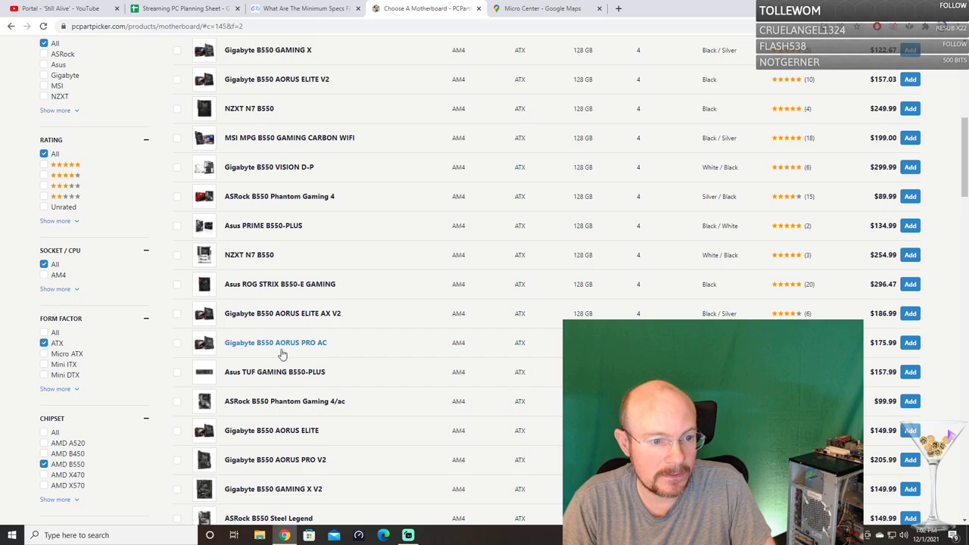
Compare the filtered ATX B550 motherboards and open the product page of the ASRock B550 Phantom Gaming 4.
{"action": "scroll", "coordinate": [305, 346], "scroll_direction": "up", "scroll_amount": 7}
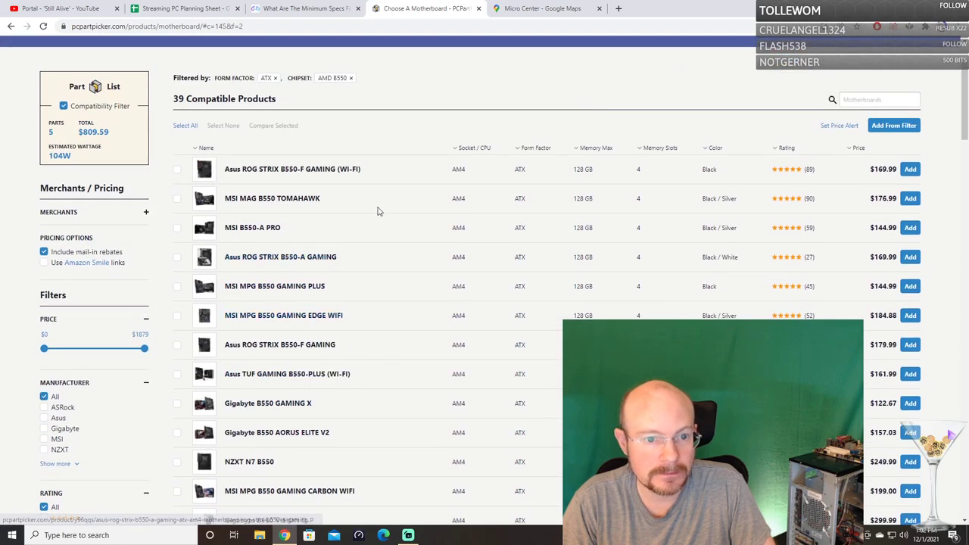
{"action": "scroll", "coordinate": [378, 209], "scroll_direction": "down", "scroll_amount": 3}
{"action": "scroll", "coordinate": [387, 194], "scroll_direction": "down", "scroll_amount": 2}
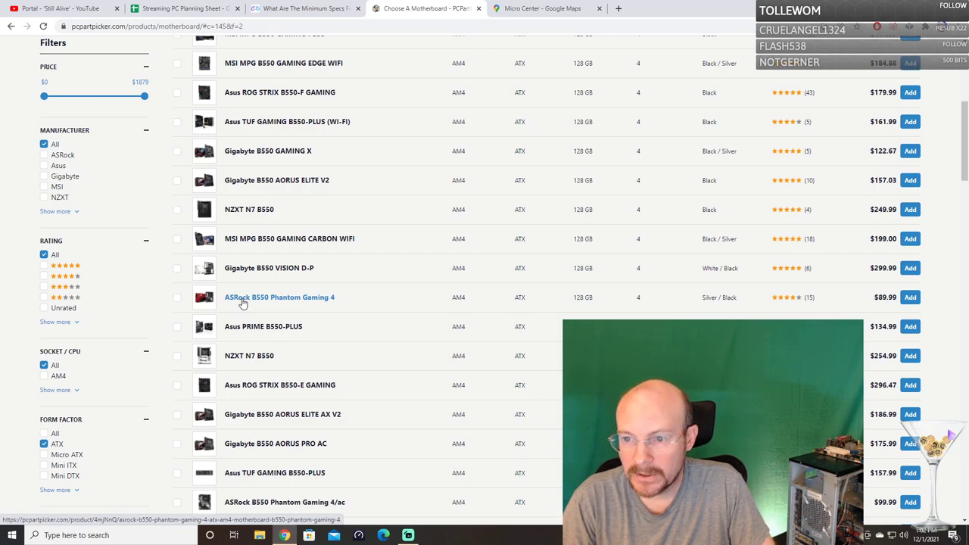
{"action": "scroll", "coordinate": [244, 302], "scroll_direction": "up", "scroll_amount": 3}
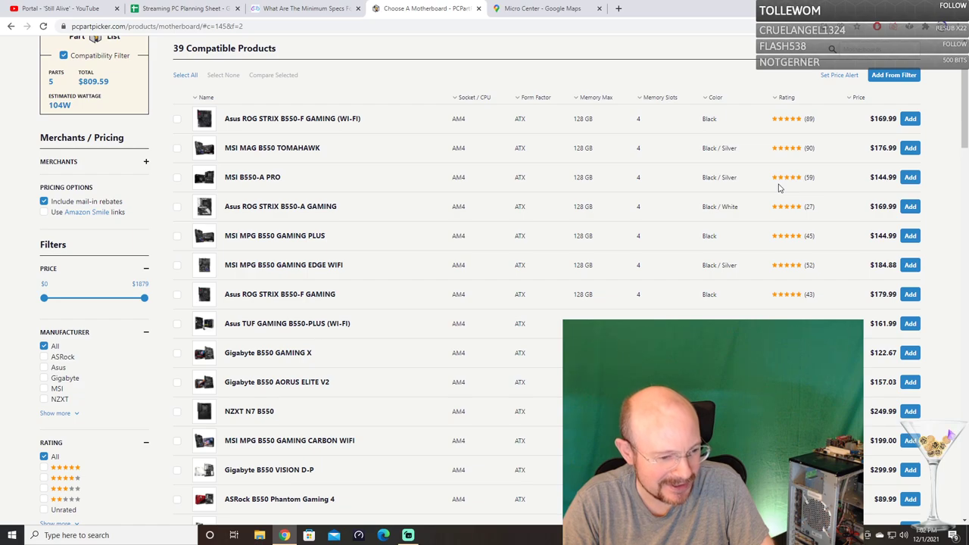
{"action": "scroll", "coordinate": [422, 236], "scroll_direction": "down", "scroll_amount": 1}
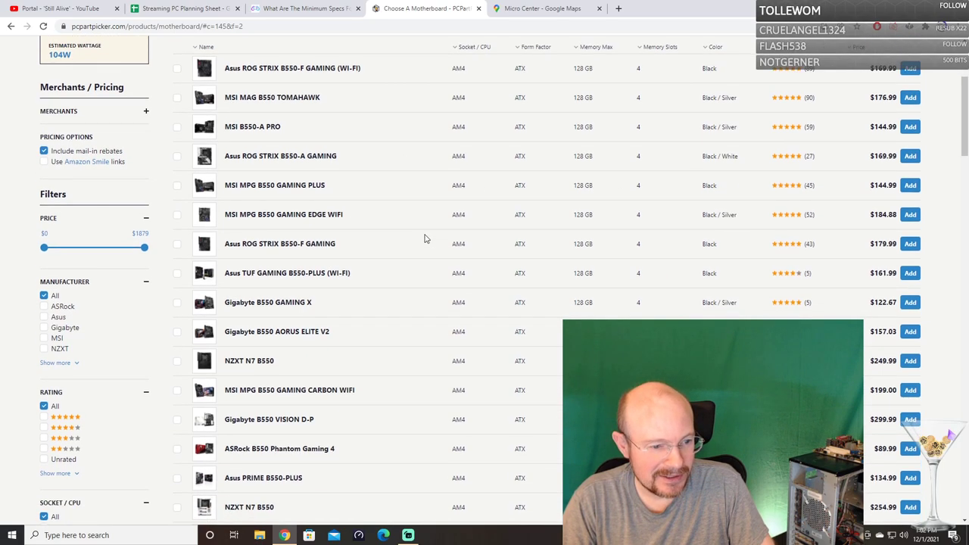
{"action": "scroll", "coordinate": [425, 239], "scroll_direction": "down", "scroll_amount": 1}
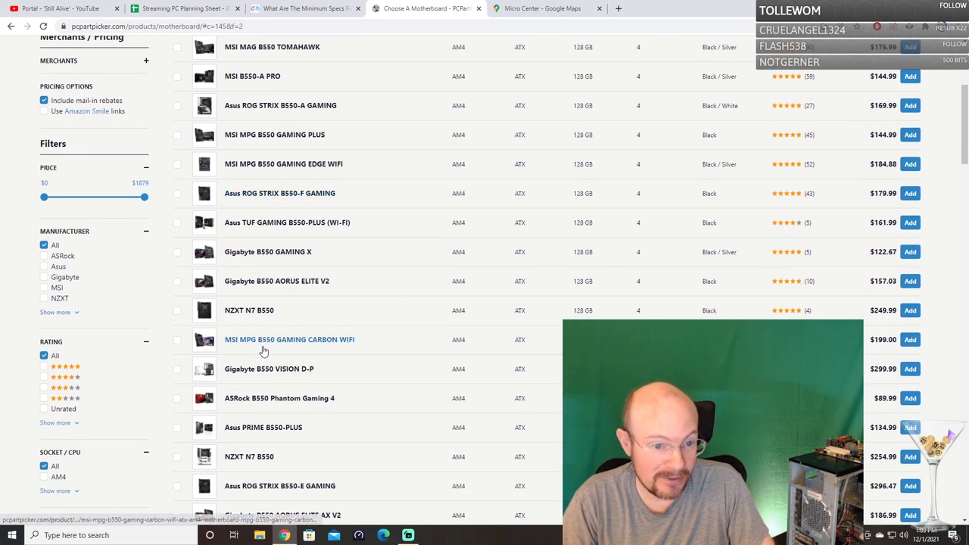
{"action": "scroll", "coordinate": [309, 338], "scroll_direction": "down", "scroll_amount": 1}
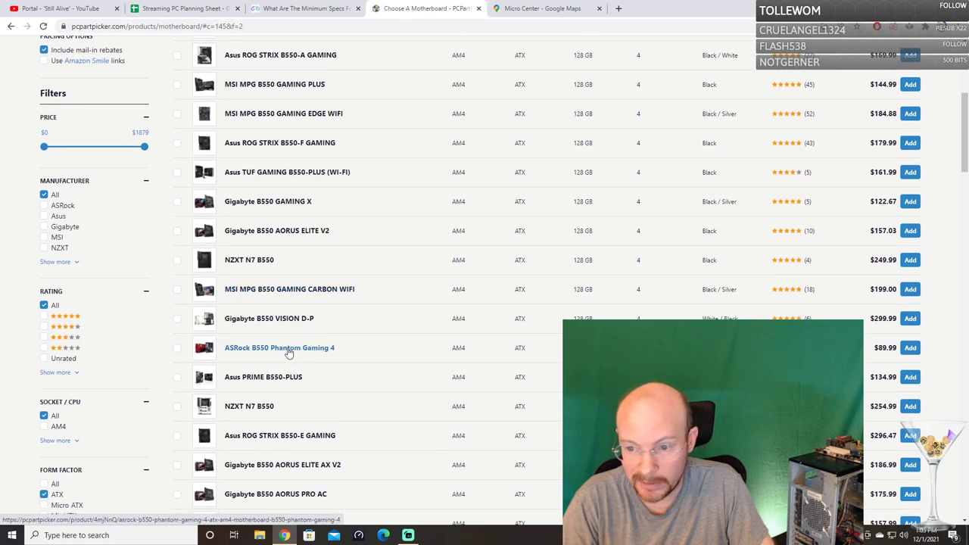
{"action": "left_click", "coordinate": [288, 349]}
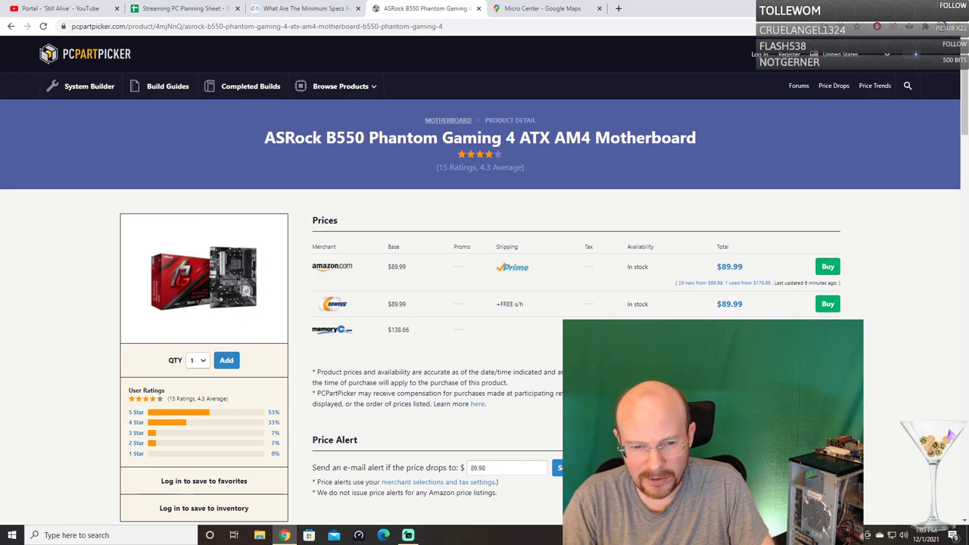
Examine the ASRock B550 Phantom Gaming 4's specifications, price history and reviews.
{"action": "scroll", "coordinate": [247, 227], "scroll_direction": "down", "scroll_amount": 3}
{"action": "scroll", "coordinate": [242, 226], "scroll_direction": "down", "scroll_amount": 2}
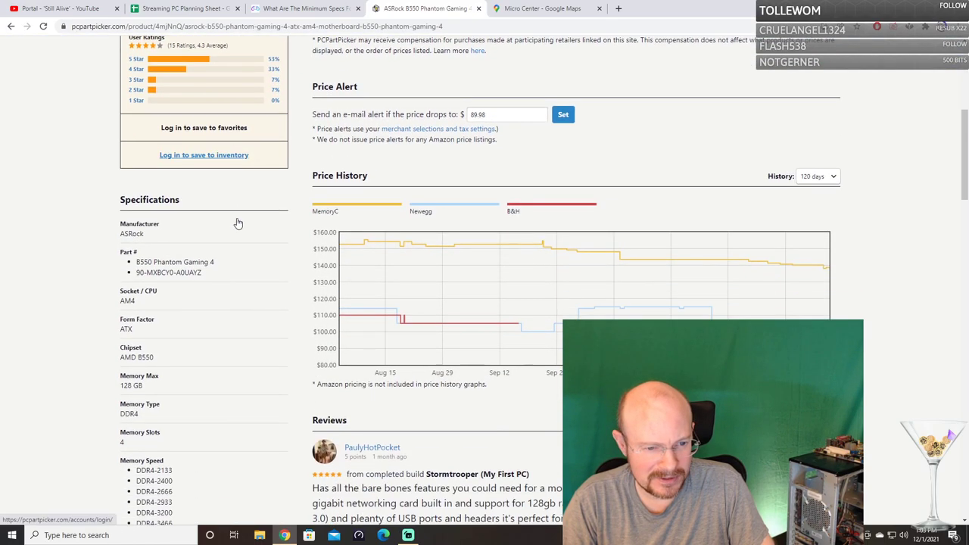
{"action": "scroll", "coordinate": [238, 222], "scroll_direction": "down", "scroll_amount": 3}
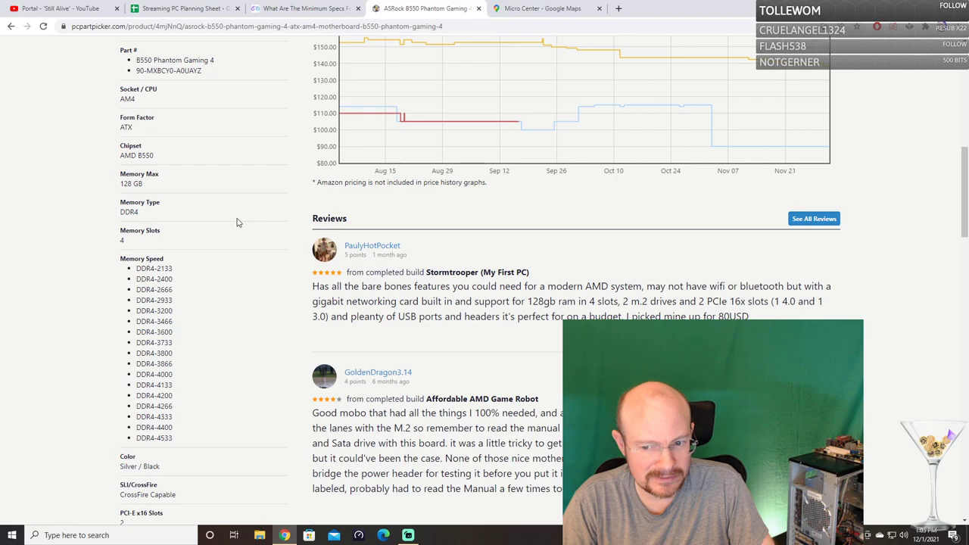
{"action": "scroll", "coordinate": [237, 221], "scroll_direction": "down", "scroll_amount": 1}
{"action": "scroll", "coordinate": [237, 220], "scroll_direction": "up", "scroll_amount": 9}
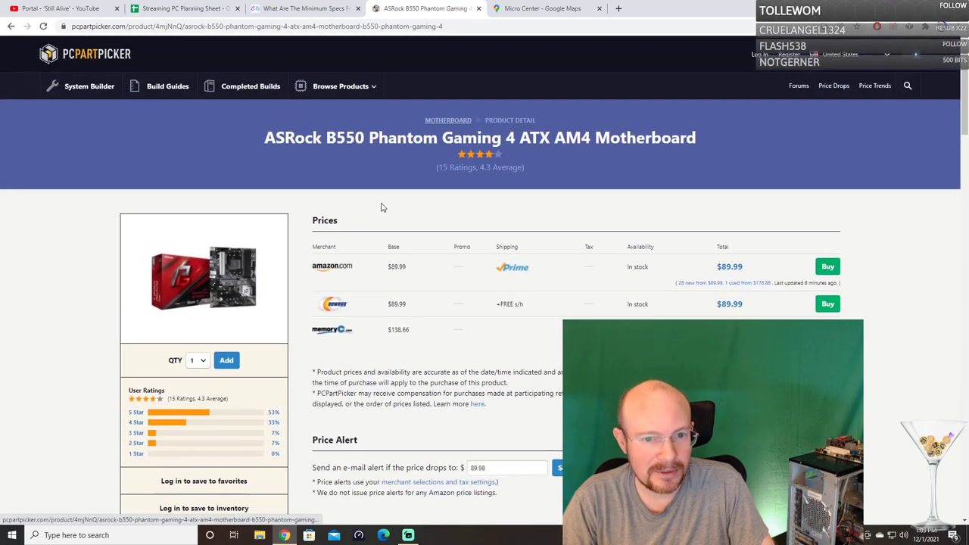
Return to the filtered motherboard list and compare the boards' ratings and prices.
{"action": "key", "text": "alt+Left"}
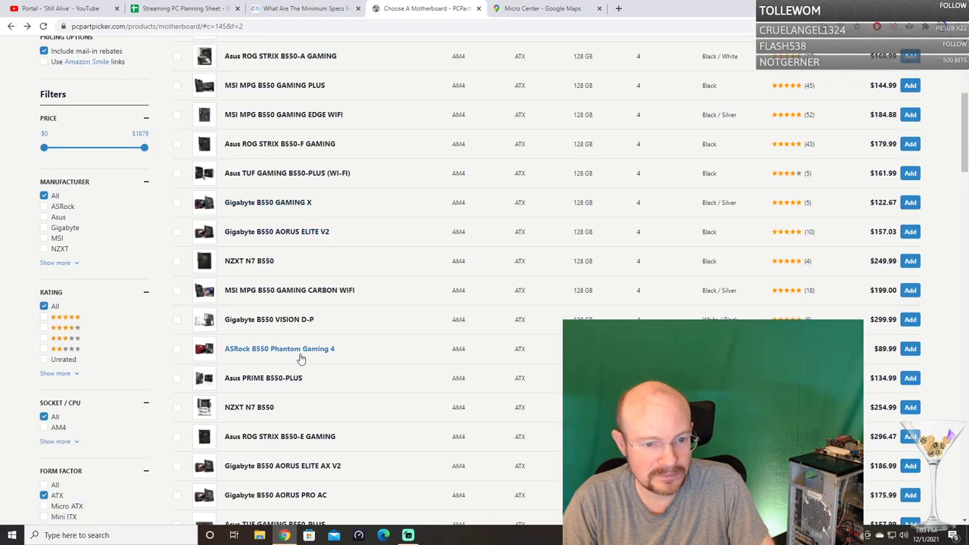
{"action": "scroll", "coordinate": [302, 333], "scroll_direction": "down", "scroll_amount": 4}
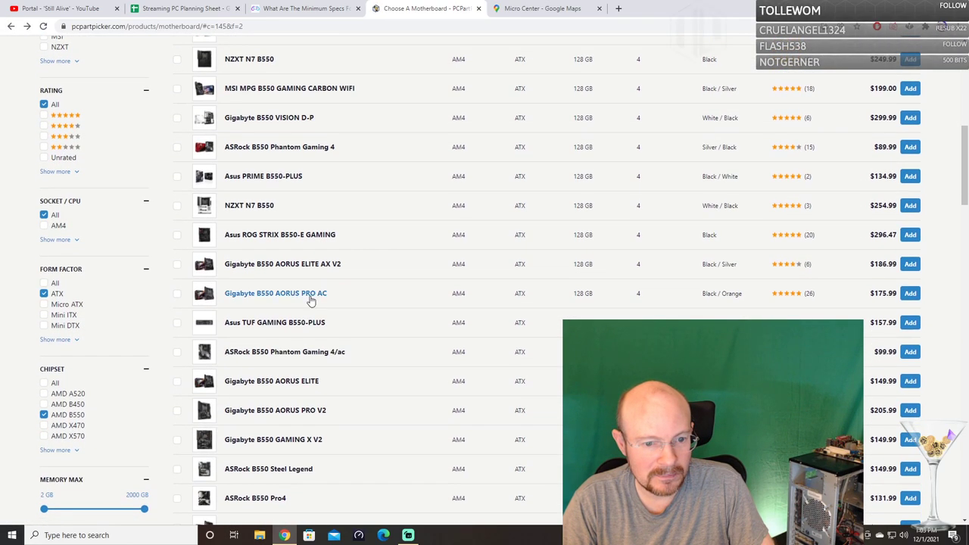
{"action": "scroll", "coordinate": [287, 345], "scroll_direction": "up", "scroll_amount": 8}
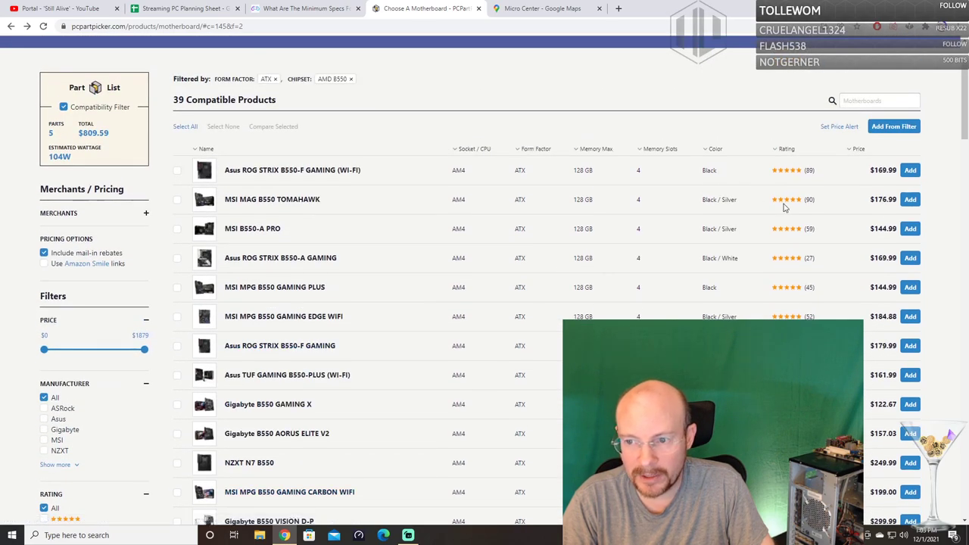
{"action": "scroll", "coordinate": [762, 313], "scroll_direction": "down", "scroll_amount": 1}
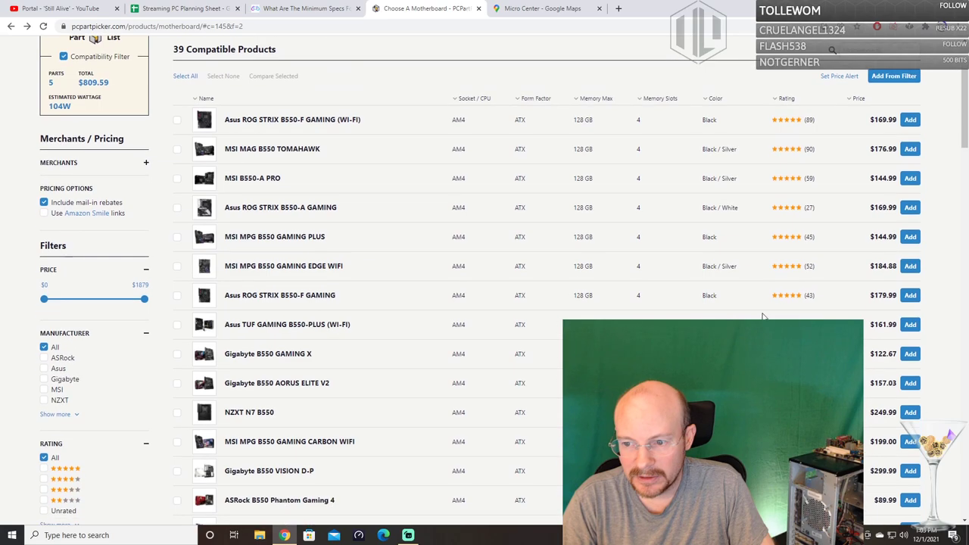
{"action": "scroll", "coordinate": [782, 297], "scroll_direction": "down", "scroll_amount": 1}
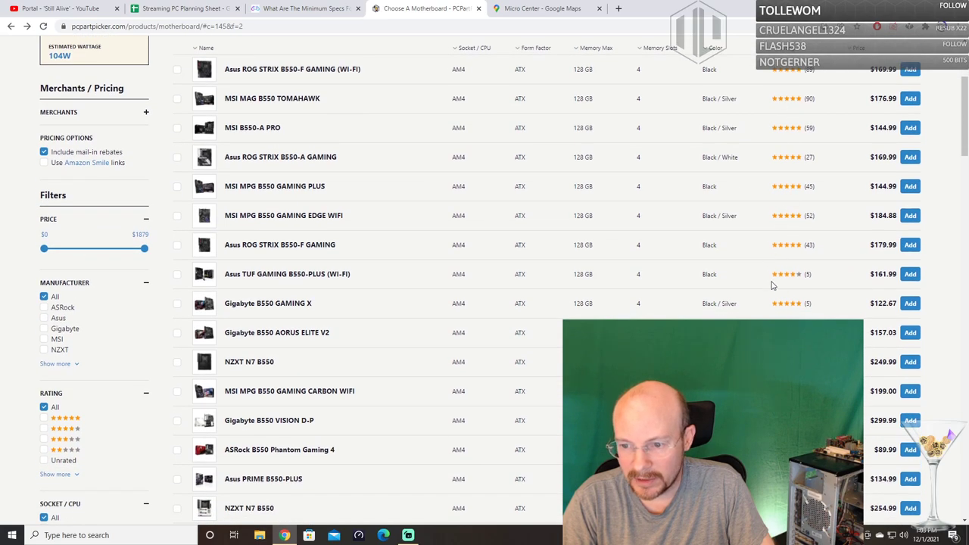
{"action": "scroll", "coordinate": [773, 295], "scroll_direction": "down", "scroll_amount": 1}
{"action": "scroll", "coordinate": [480, 280], "scroll_direction": "up", "scroll_amount": 2}
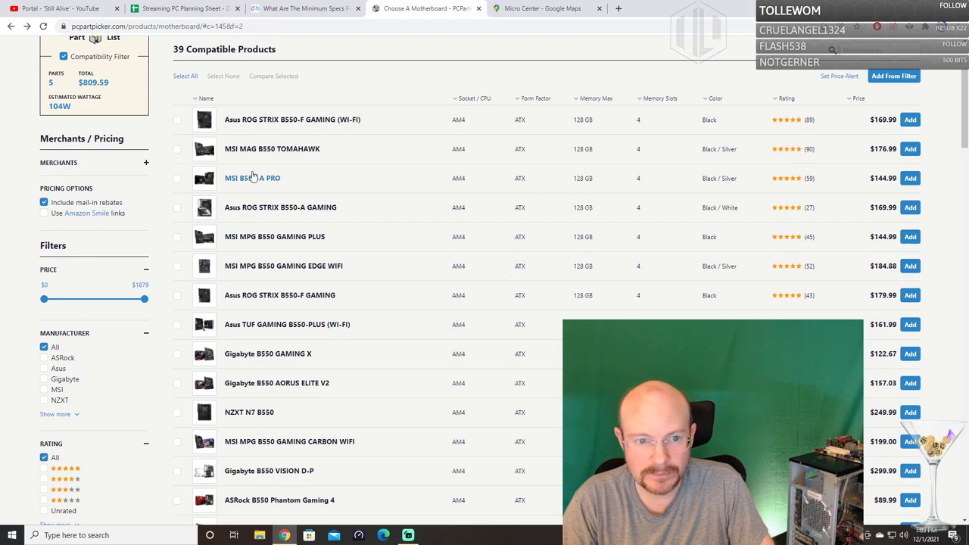
Sort the filtered ATX B550 motherboards by rating, highest first.
{"action": "mouse_move", "coordinate": [205, 180]}
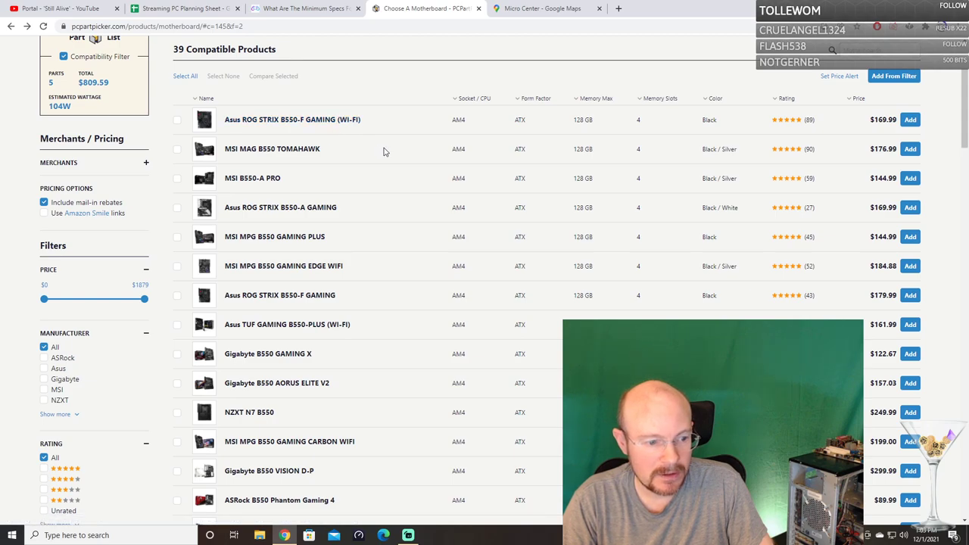
{"action": "scroll", "coordinate": [385, 151], "scroll_direction": "down", "scroll_amount": 1}
{"action": "scroll", "coordinate": [394, 155], "scroll_direction": "up", "scroll_amount": 1}
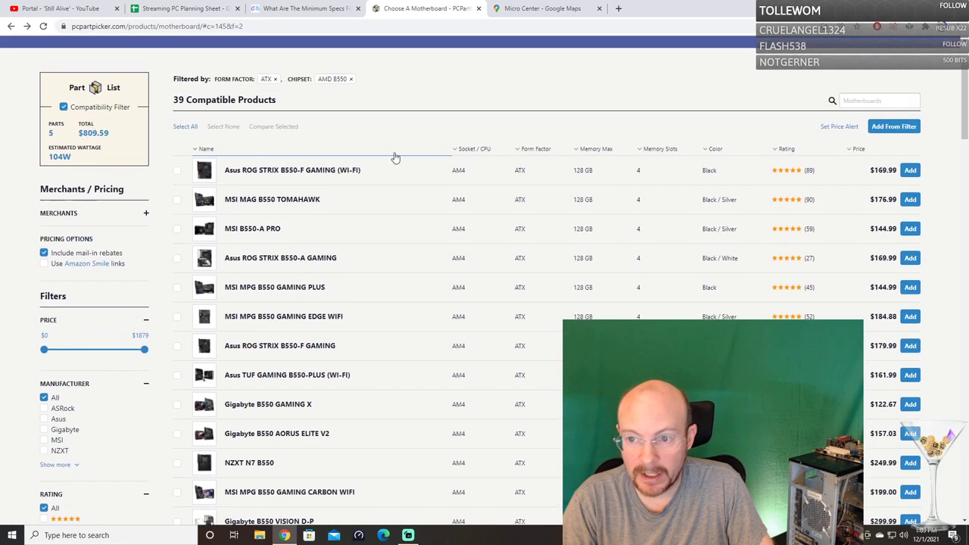
{"action": "scroll", "coordinate": [409, 163], "scroll_direction": "down", "scroll_amount": 1}
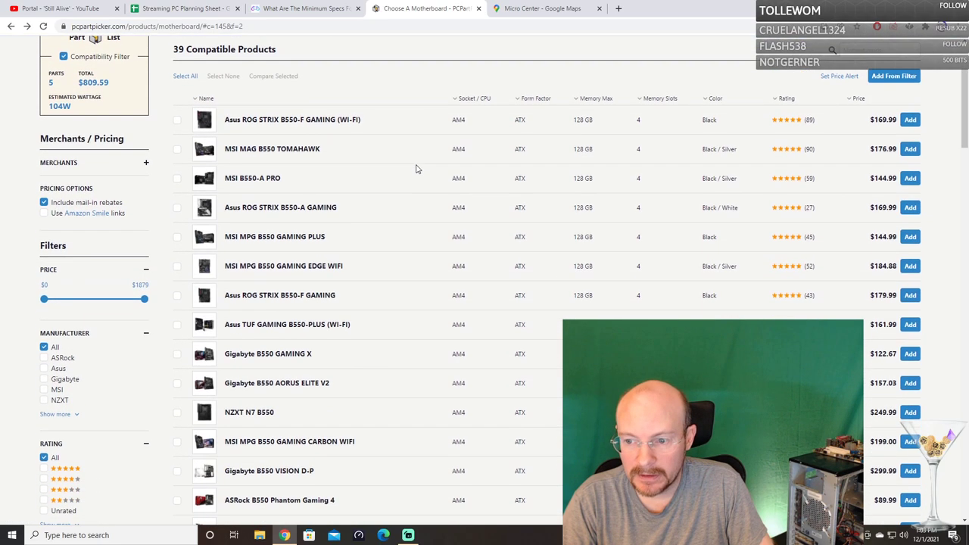
{"action": "left_click", "coordinate": [786, 99]}
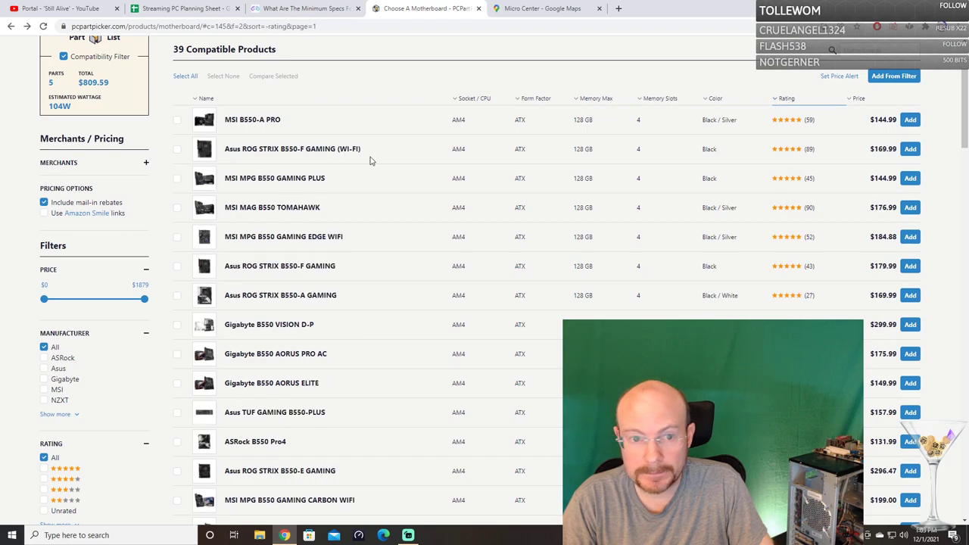
Compare the boards in the rating-sorted list and open the product page of the ASRock B550 Steel Legend.
{"action": "scroll", "coordinate": [385, 135], "scroll_direction": "down", "scroll_amount": 1}
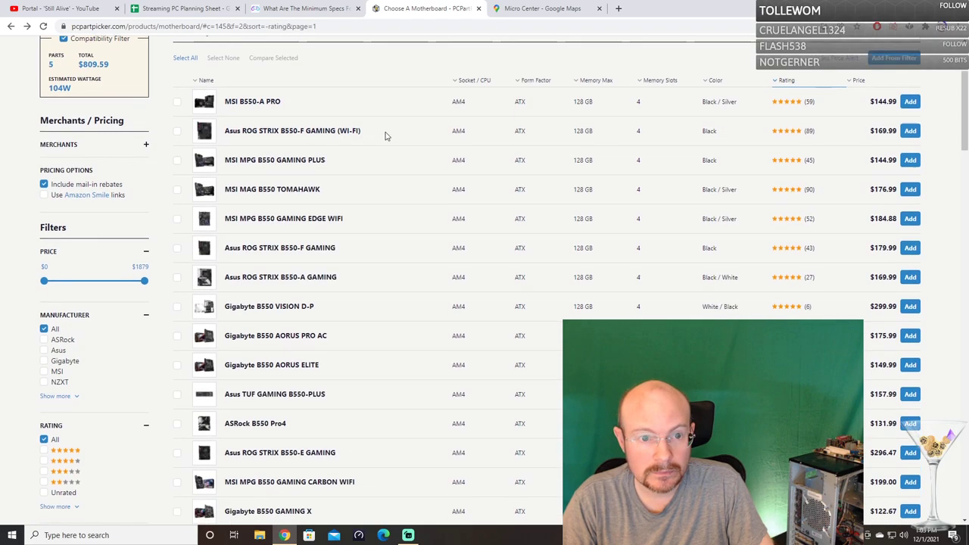
{"action": "scroll", "coordinate": [401, 141], "scroll_direction": "down", "scroll_amount": 1}
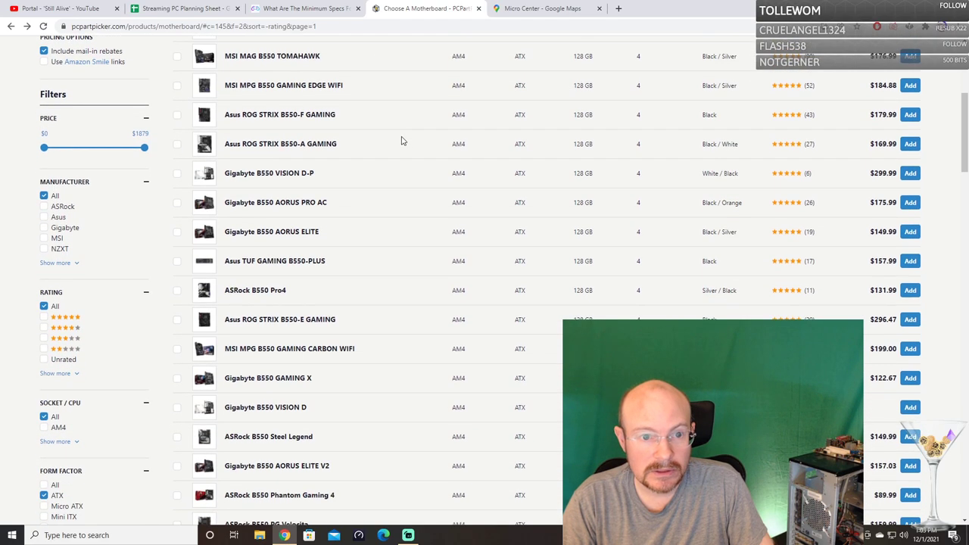
{"action": "scroll", "coordinate": [288, 194], "scroll_direction": "down", "scroll_amount": 1}
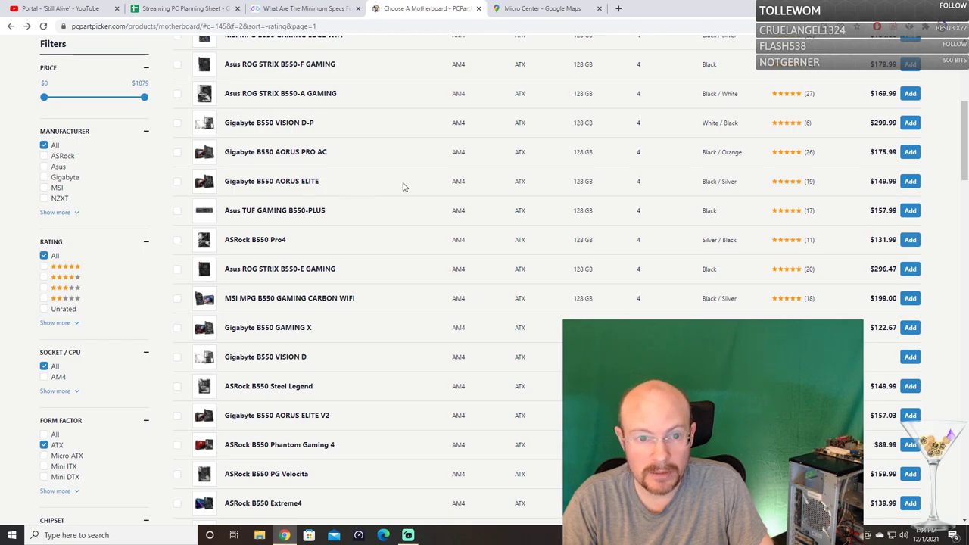
{"action": "scroll", "coordinate": [371, 186], "scroll_direction": "down", "scroll_amount": 1}
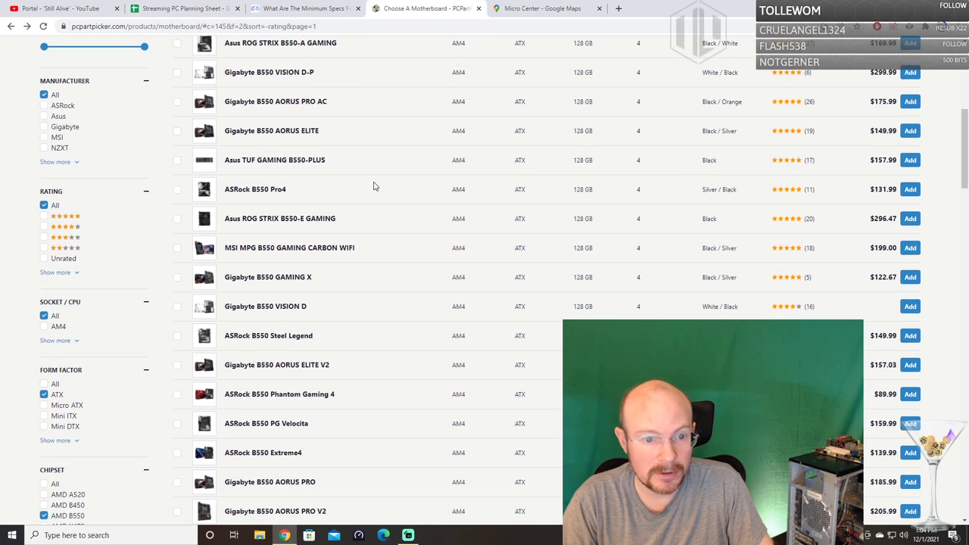
{"action": "scroll", "coordinate": [373, 186], "scroll_direction": "down", "scroll_amount": 1}
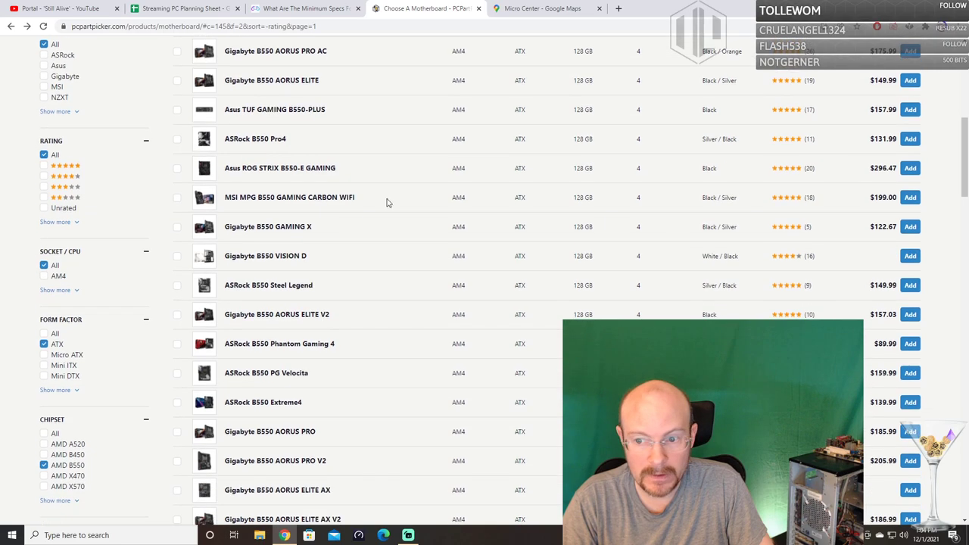
{"action": "left_click", "coordinate": [288, 287]}
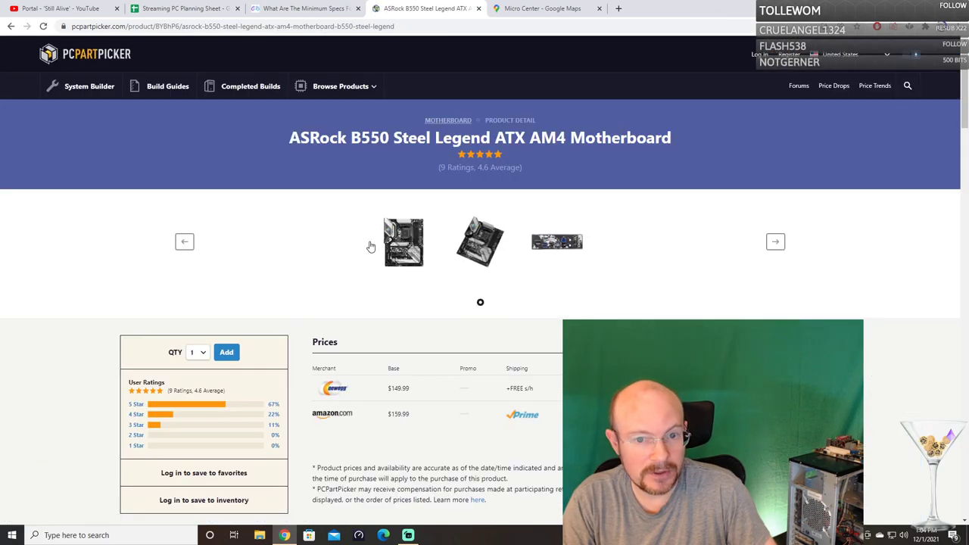
Examine the ASRock B550 Steel Legend's prices, expansion and M.2 slots, networking specifications and user reviews.
{"action": "scroll", "coordinate": [313, 253], "scroll_direction": "down", "scroll_amount": 5}
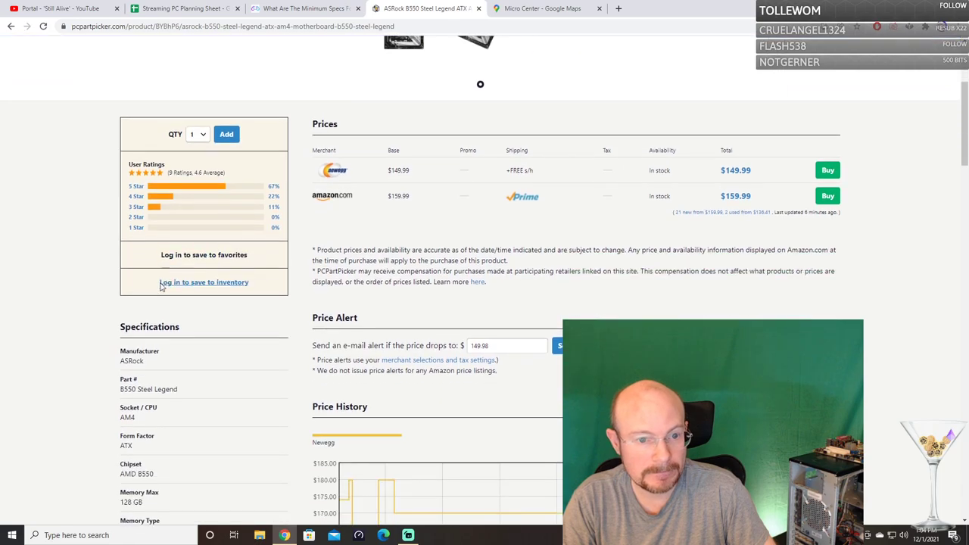
{"action": "scroll", "coordinate": [117, 277], "scroll_direction": "down", "scroll_amount": 6}
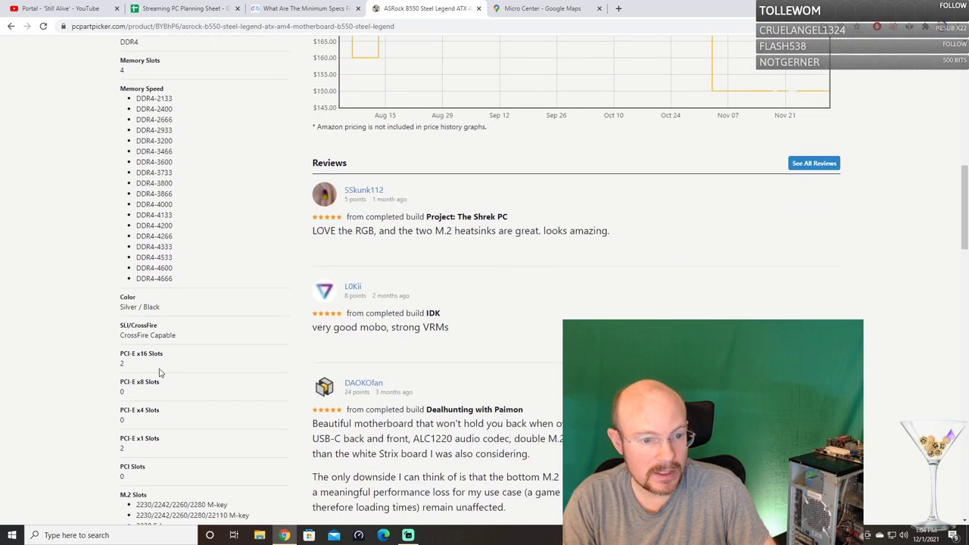
{"action": "scroll", "coordinate": [121, 362], "scroll_direction": "down", "scroll_amount": 1}
{"action": "scroll", "coordinate": [188, 351], "scroll_direction": "down", "scroll_amount": 1}
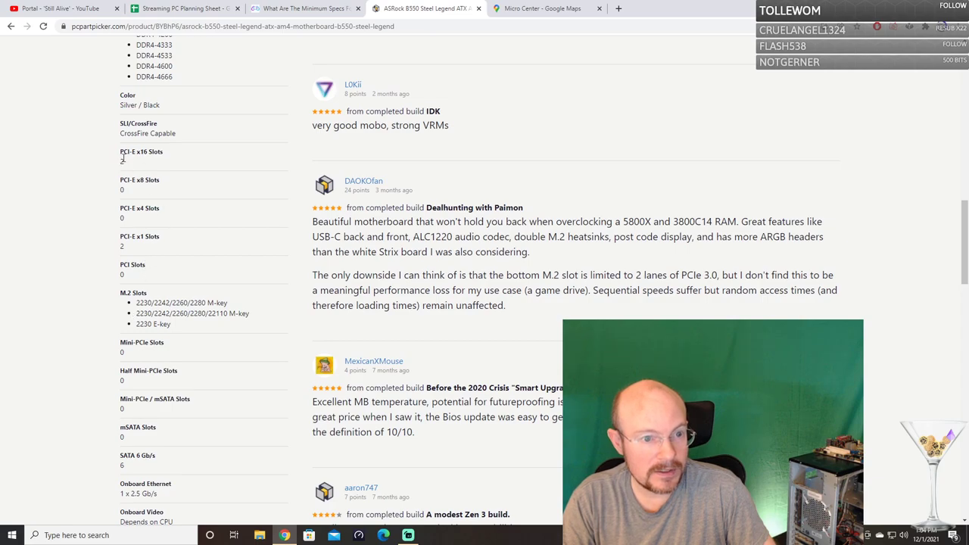
{"action": "scroll", "coordinate": [120, 189], "scroll_direction": "down", "scroll_amount": 3}
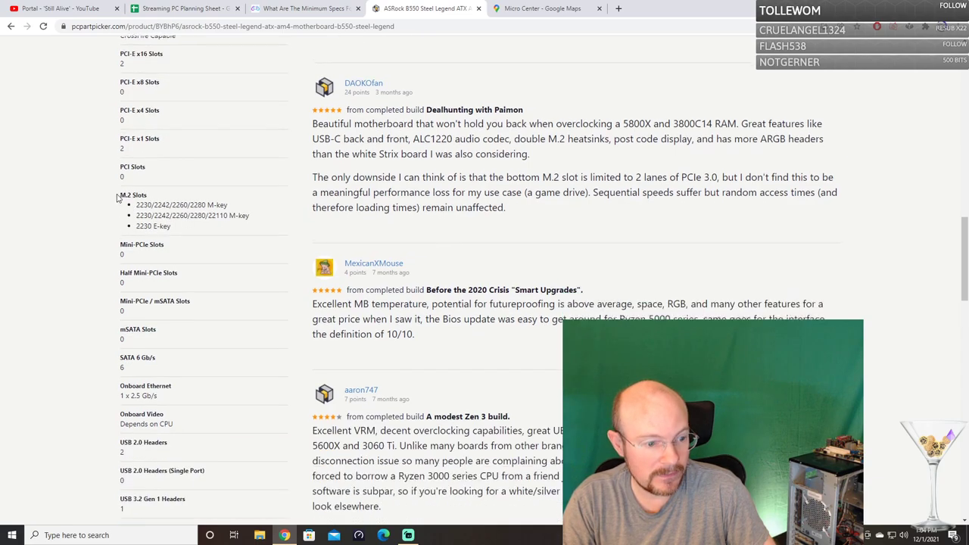
{"action": "scroll", "coordinate": [136, 356], "scroll_direction": "down", "scroll_amount": 1}
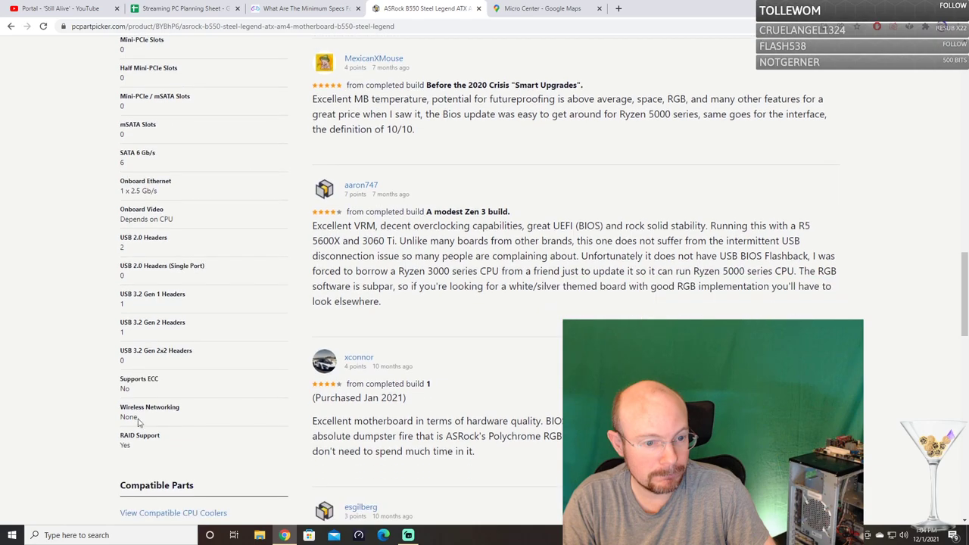
{"action": "scroll", "coordinate": [193, 319], "scroll_direction": "up", "scroll_amount": 5}
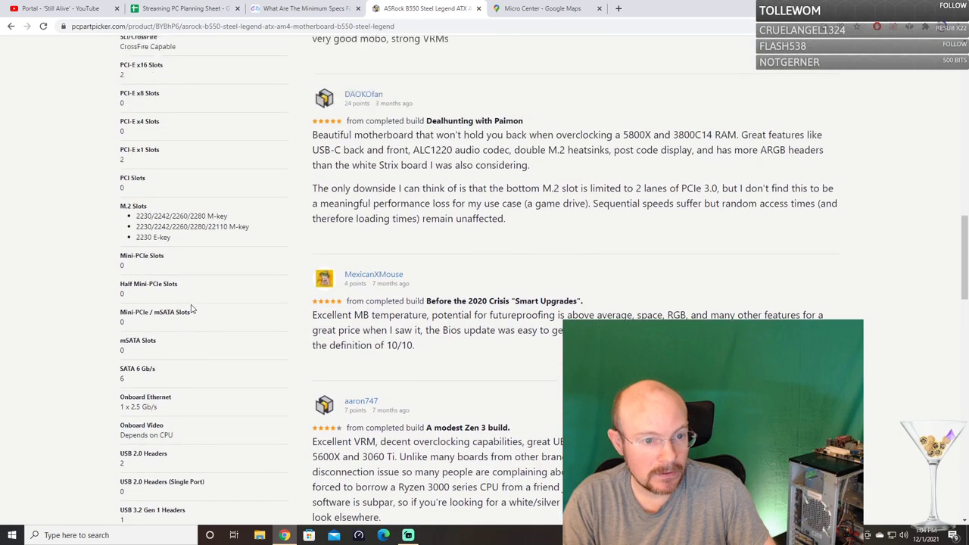
{"action": "scroll", "coordinate": [191, 316], "scroll_direction": "up", "scroll_amount": 15}
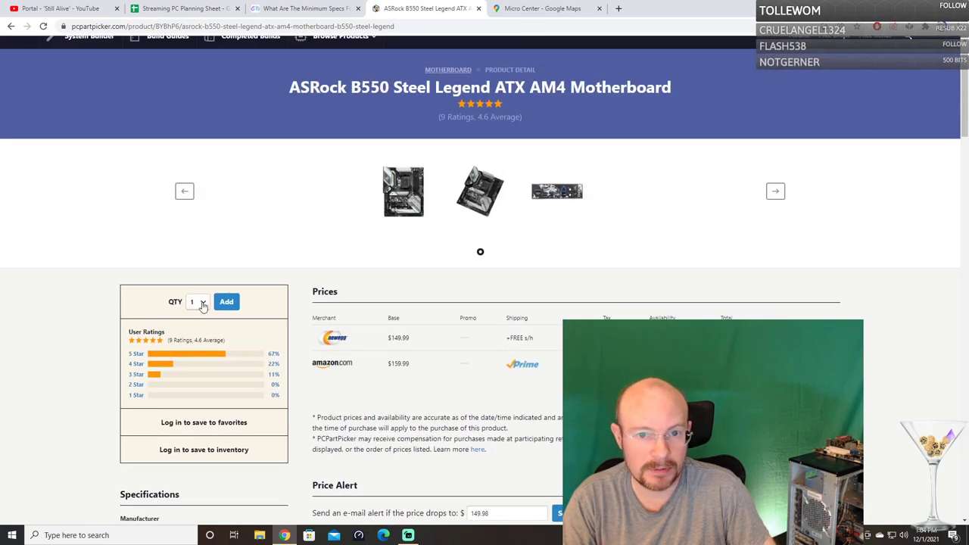
{"action": "scroll", "coordinate": [201, 303], "scroll_direction": "down", "scroll_amount": 3}
{"action": "scroll", "coordinate": [219, 278], "scroll_direction": "up", "scroll_amount": 4}
{"action": "scroll", "coordinate": [218, 282], "scroll_direction": "down", "scroll_amount": 1}
{"action": "scroll", "coordinate": [216, 281], "scroll_direction": "down", "scroll_amount": 4}
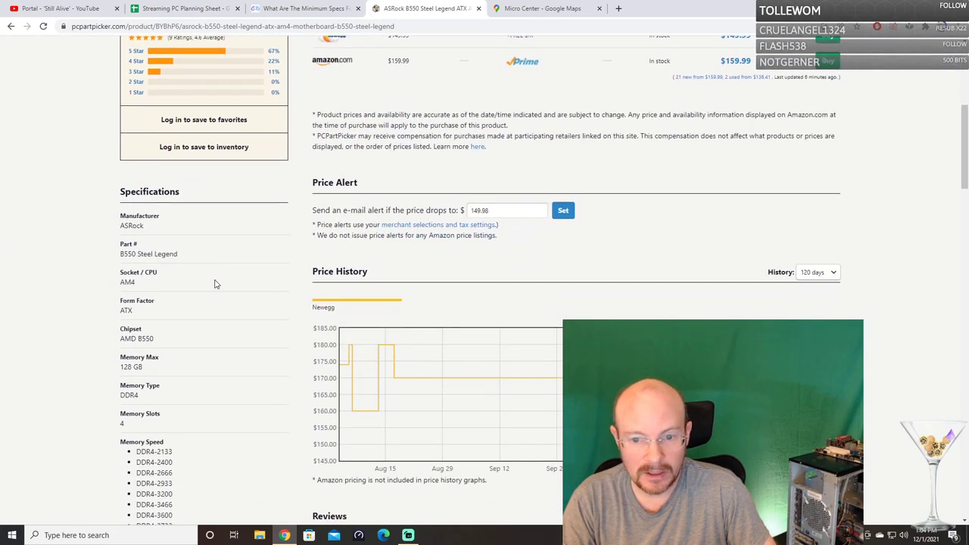
{"action": "scroll", "coordinate": [217, 281], "scroll_direction": "up", "scroll_amount": 3}
{"action": "scroll", "coordinate": [271, 175], "scroll_direction": "up", "scroll_amount": 2}
{"action": "scroll", "coordinate": [273, 175], "scroll_direction": "down", "scroll_amount": 15}
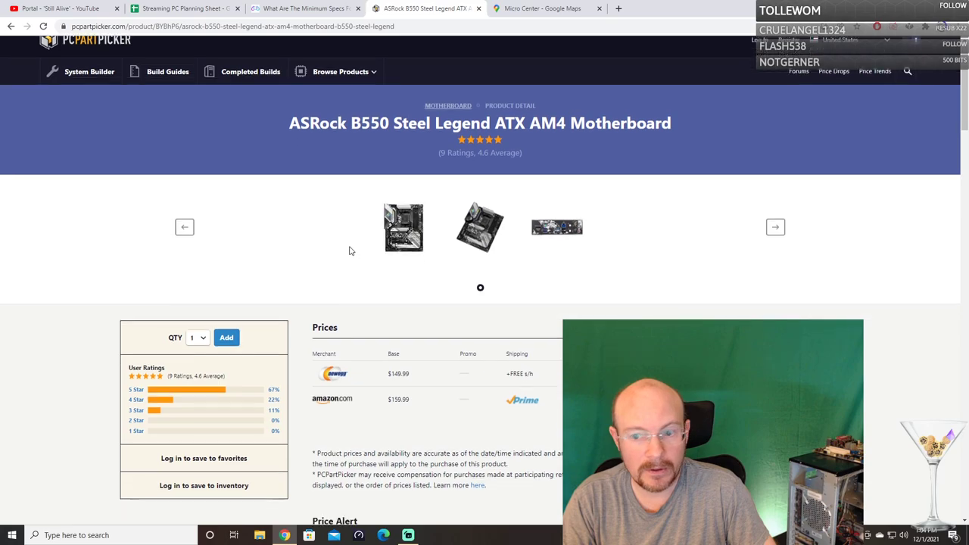
{"action": "scroll", "coordinate": [405, 276], "scroll_direction": "up", "scroll_amount": 8}
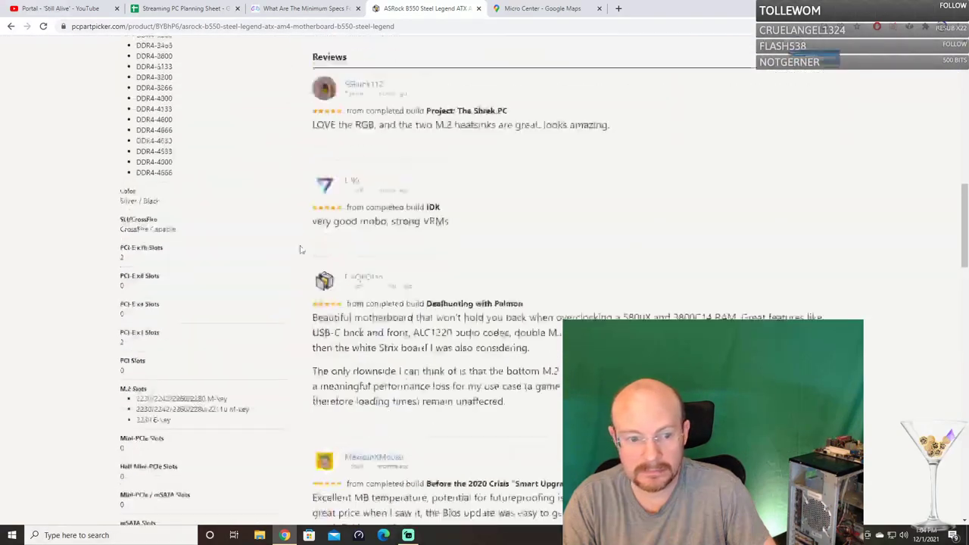
{"action": "scroll", "coordinate": [150, 176], "scroll_direction": "up", "scroll_amount": 6}
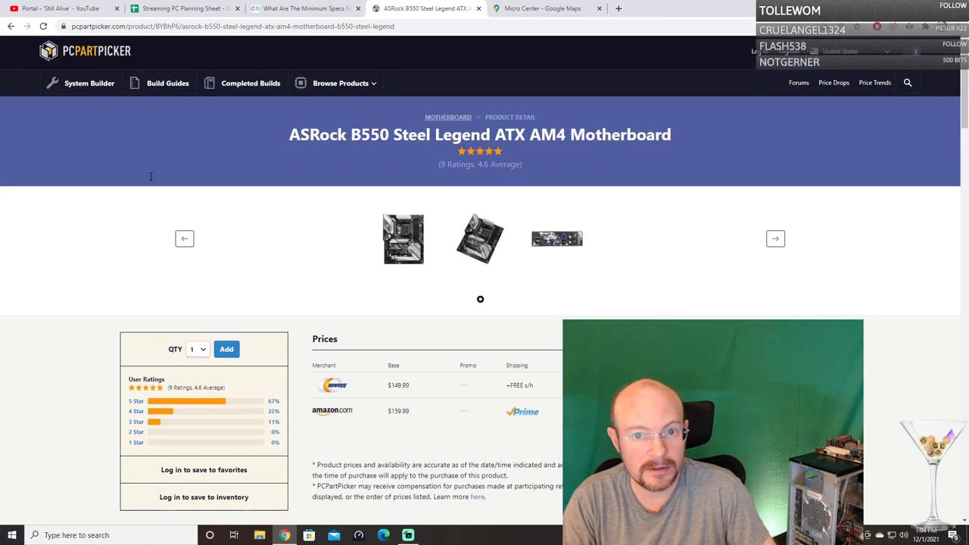
Return to the motherboard list, search for "steel le" and add the ASRock B550 Steel Legend to the part list.
{"action": "left_click", "coordinate": [11, 26]}
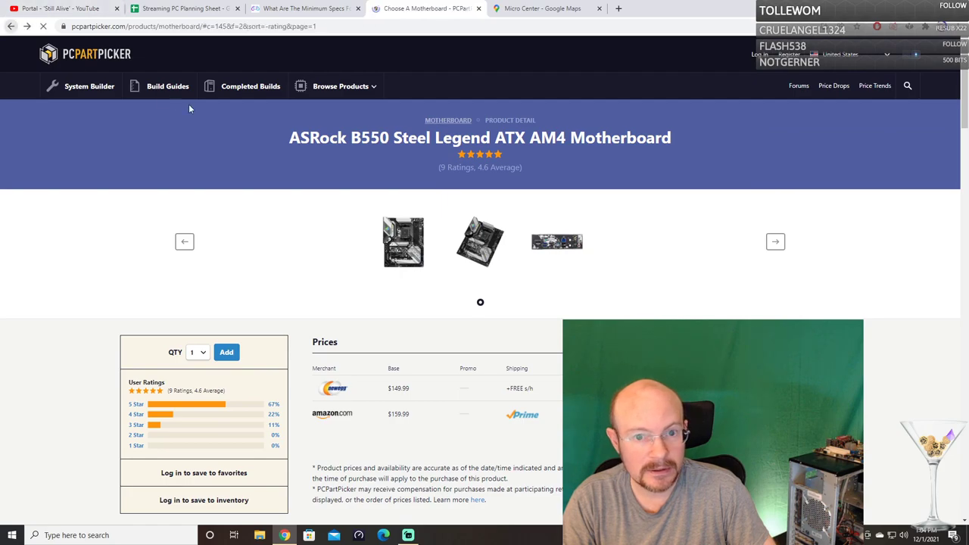
{"action": "scroll", "coordinate": [643, 178], "scroll_direction": "up", "scroll_amount": 5}
{"action": "scroll", "coordinate": [644, 178], "scroll_direction": "up", "scroll_amount": 1}
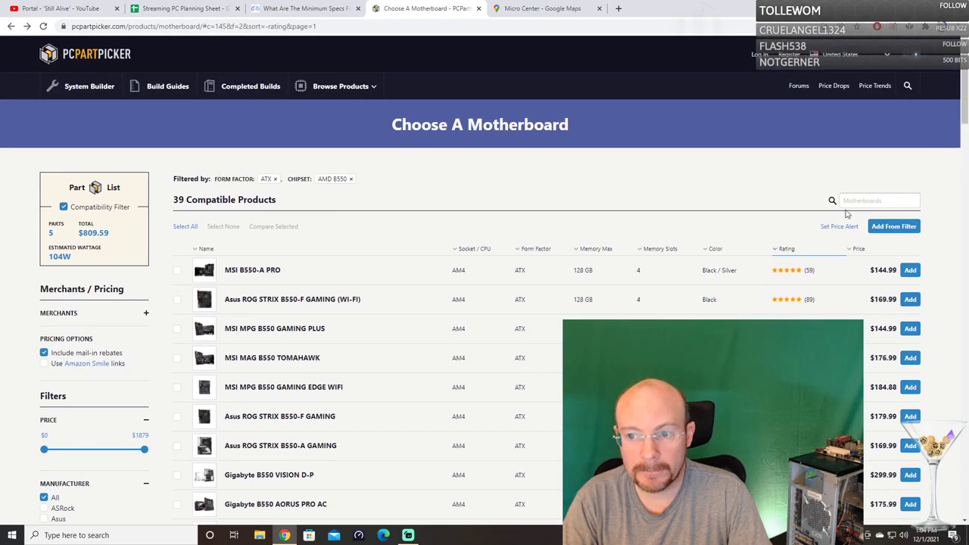
{"action": "left_click", "coordinate": [863, 200]}
{"action": "type", "text": "steel le"}
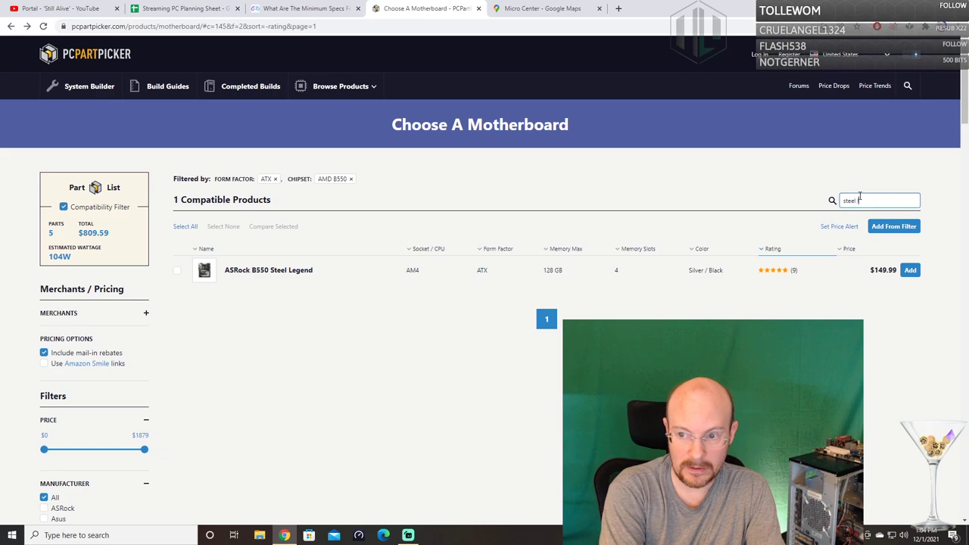
{"action": "left_click", "coordinate": [911, 270]}
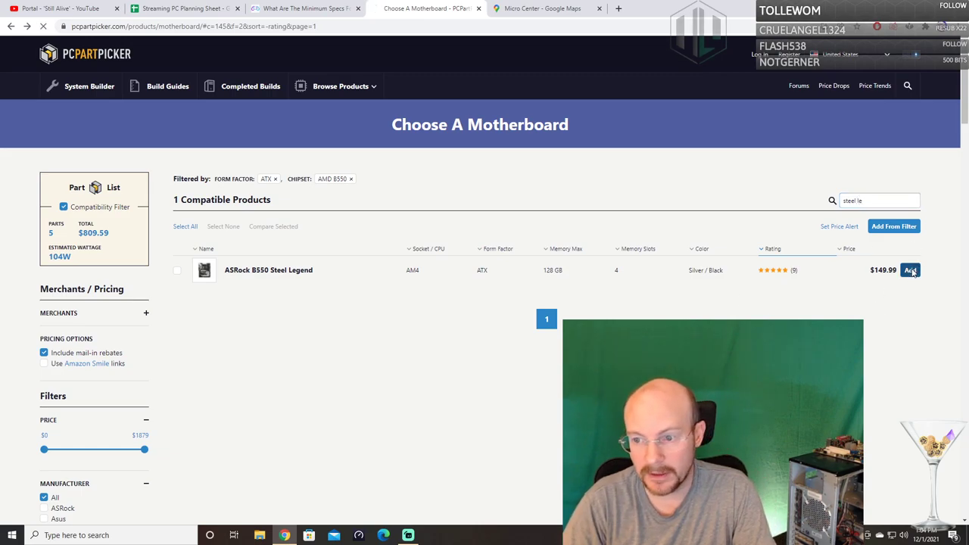
Review the updated part list, its total price and the potential issues and incompatibilities.
{"action": "scroll", "coordinate": [910, 272], "scroll_direction": "down", "scroll_amount": 5}
{"action": "scroll", "coordinate": [205, 141], "scroll_direction": "up", "scroll_amount": 4}
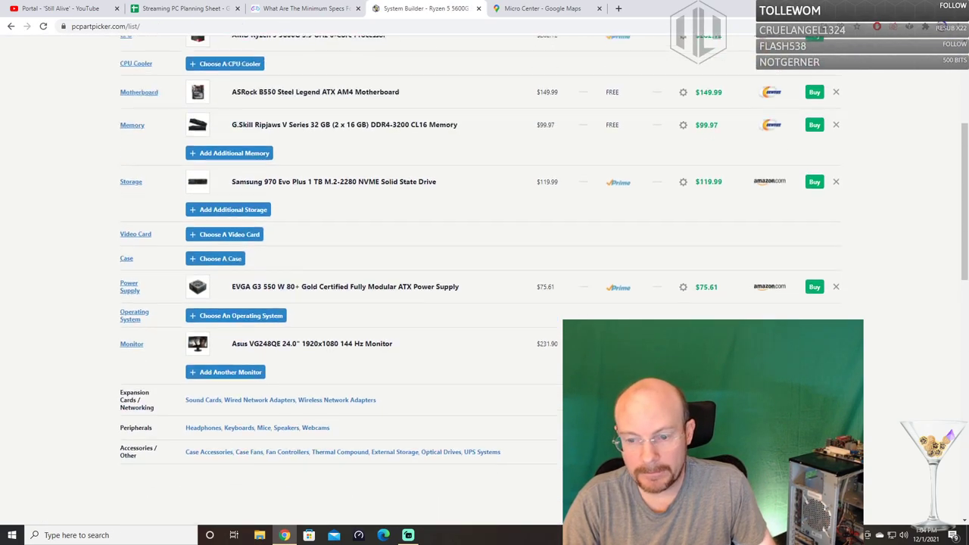
{"action": "scroll", "coordinate": [477, 242], "scroll_direction": "down", "scroll_amount": 6}
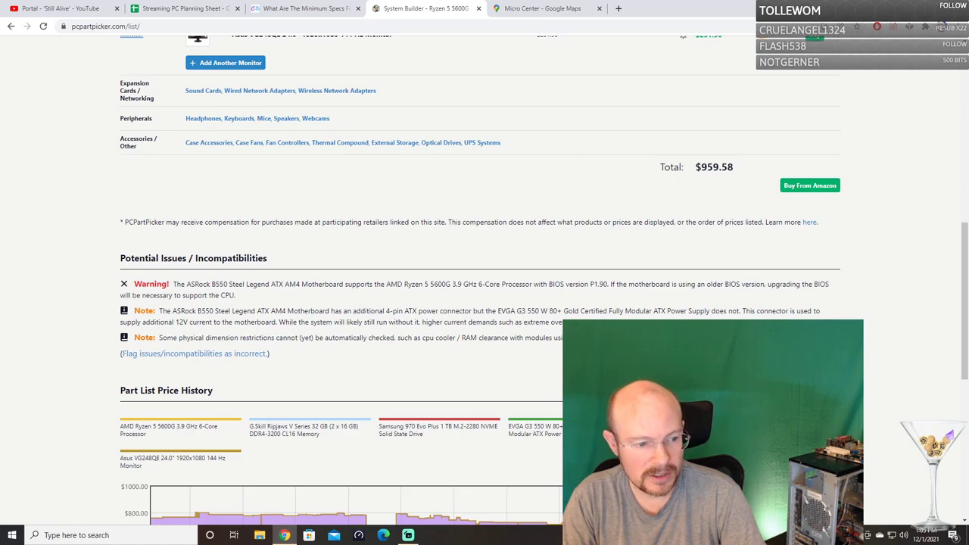
{"action": "scroll", "coordinate": [341, 303], "scroll_direction": "up", "scroll_amount": 15}
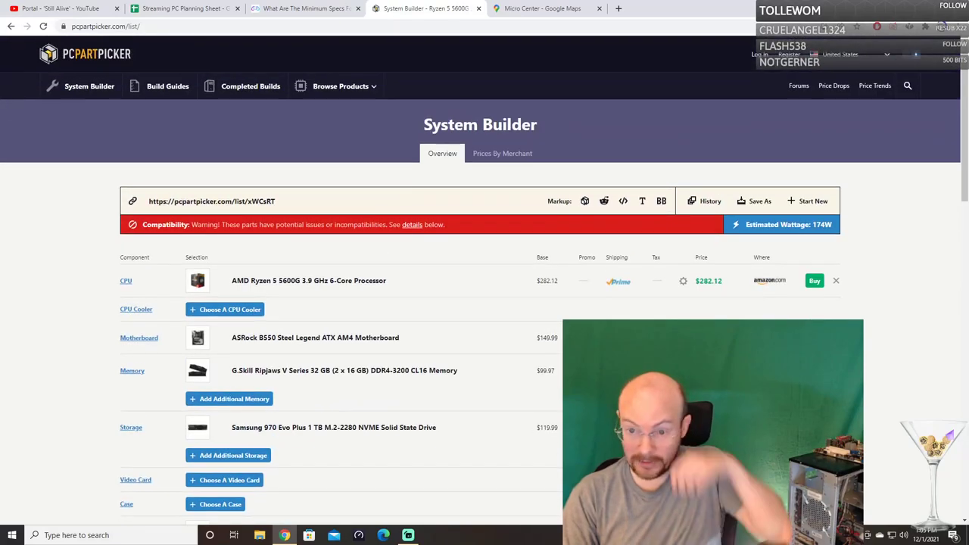
{"action": "scroll", "coordinate": [503, 367], "scroll_direction": "down", "scroll_amount": 2}
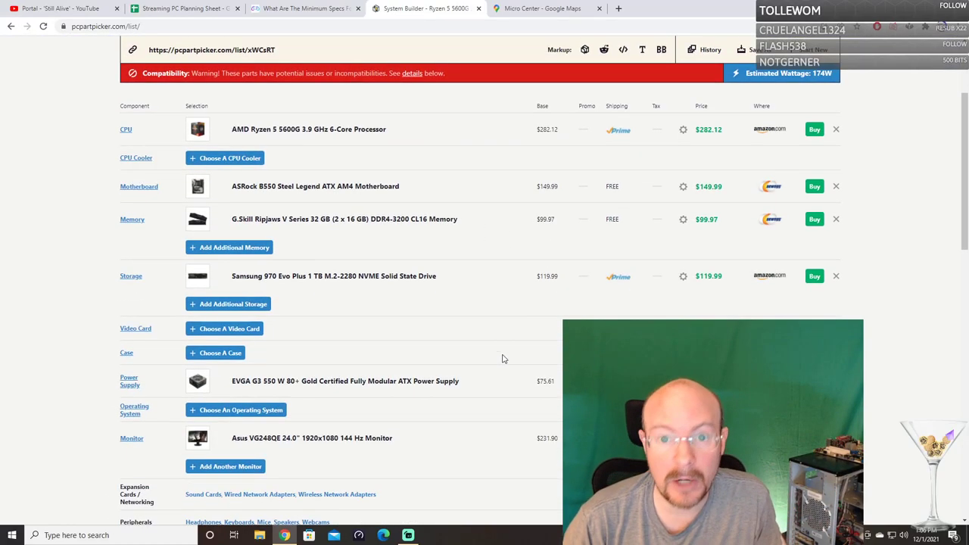
{"action": "scroll", "coordinate": [258, 142], "scroll_direction": "up", "scroll_amount": 3}
{"action": "scroll", "coordinate": [208, 224], "scroll_direction": "down", "scroll_amount": 2}
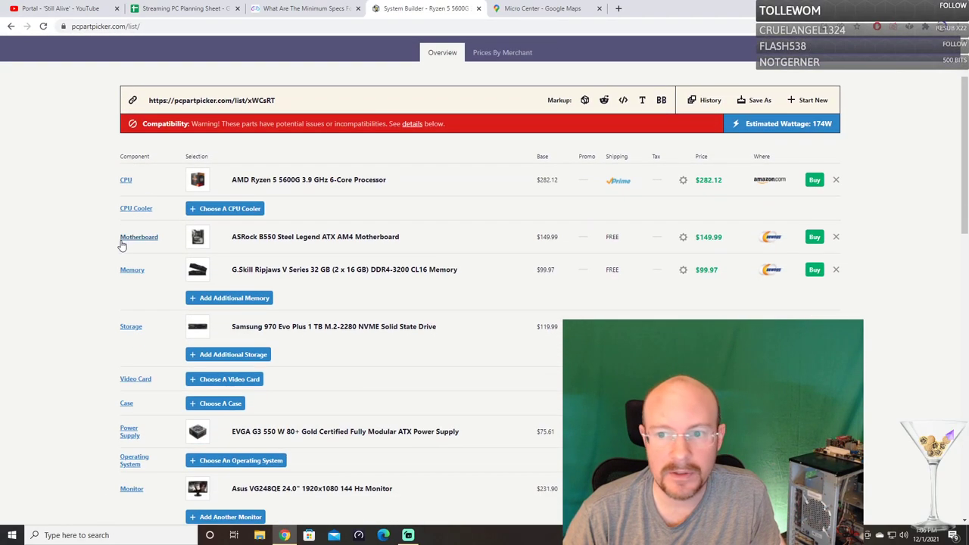
{"action": "scroll", "coordinate": [124, 242], "scroll_direction": "up", "scroll_amount": 2}
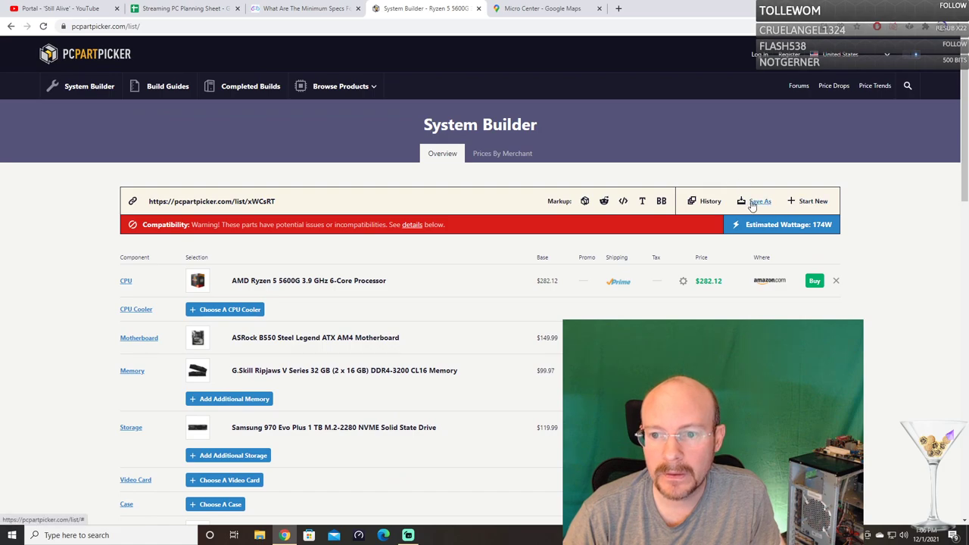
Try to save the part list as a new private list named "New Stream PC Build".
{"action": "left_click", "coordinate": [759, 202]}
{"action": "left_click_drag", "start_coordinate": [446, 155], "coordinate": [286, 155]}
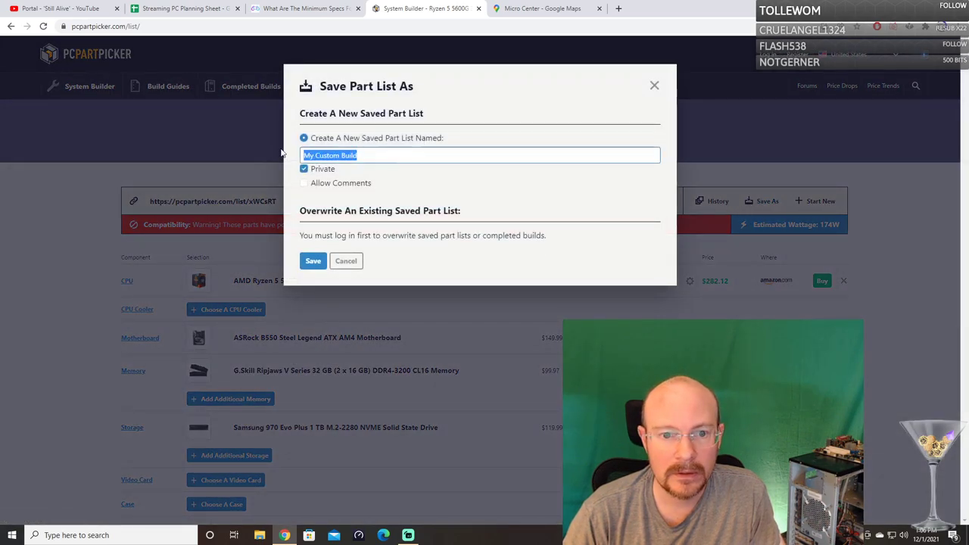
{"action": "type", "text": "New St"}
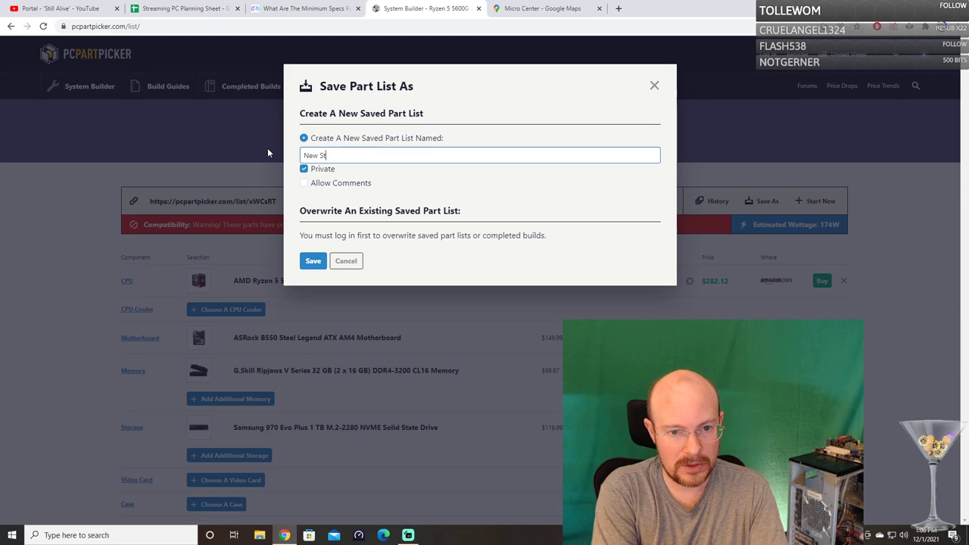
{"action": "type", "text": "ream PC Build"}
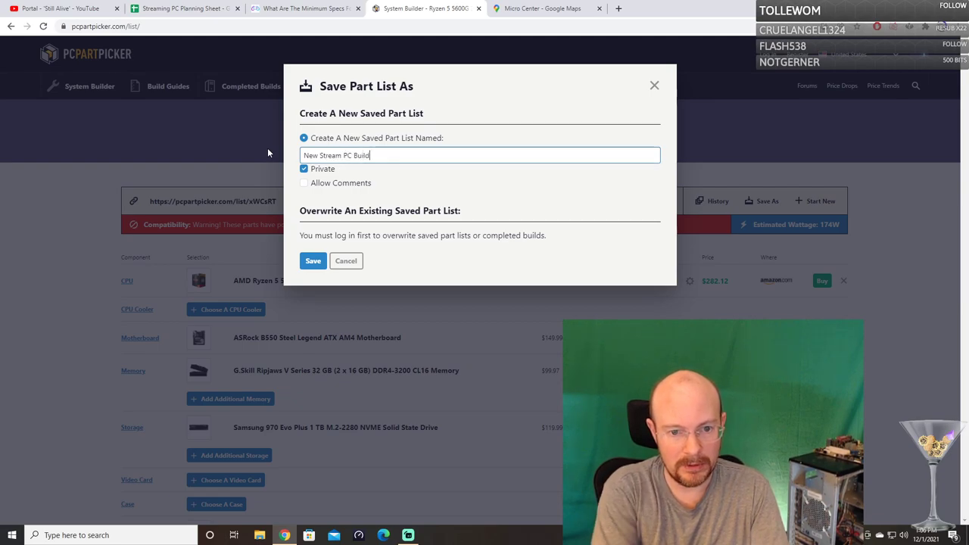
{"action": "left_click", "coordinate": [313, 261]}
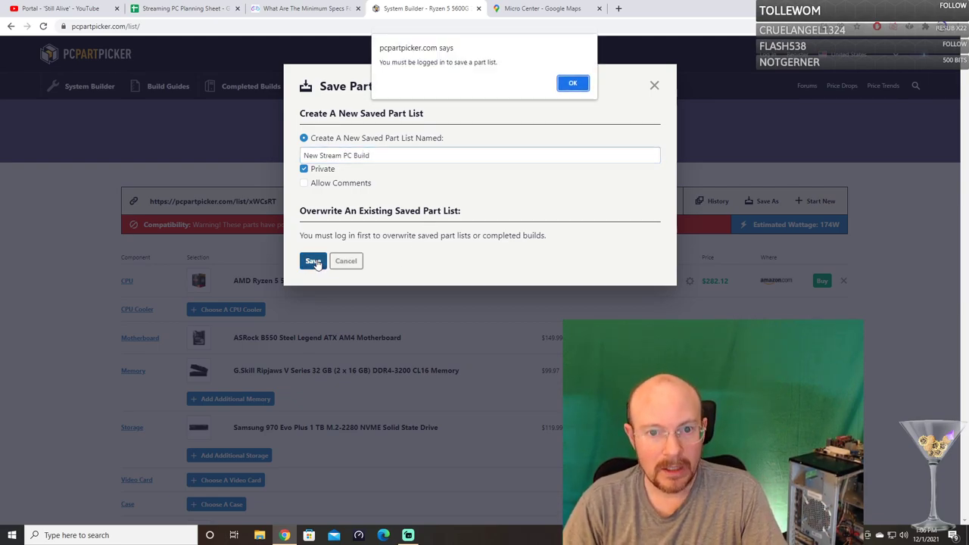
{"action": "left_click", "coordinate": [571, 85]}
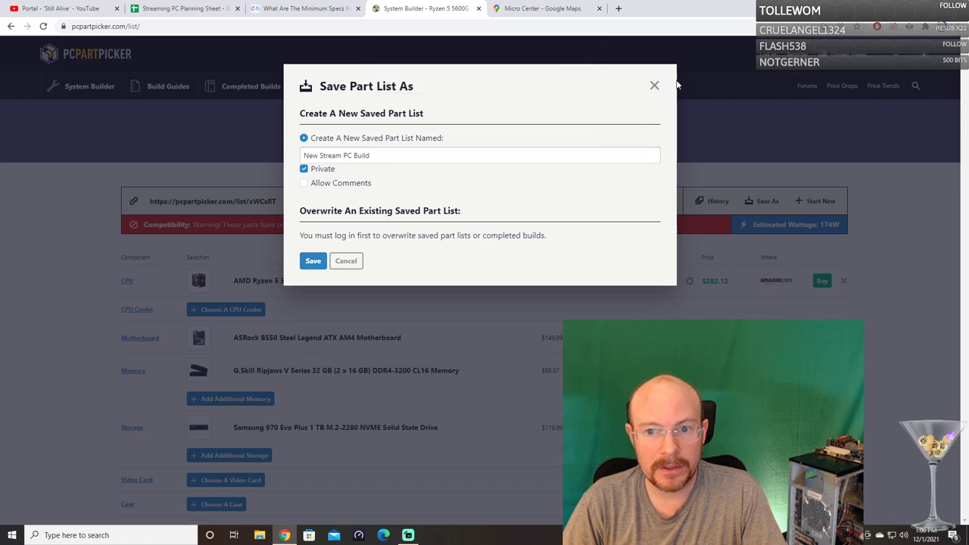
{"action": "left_click", "coordinate": [654, 85]}
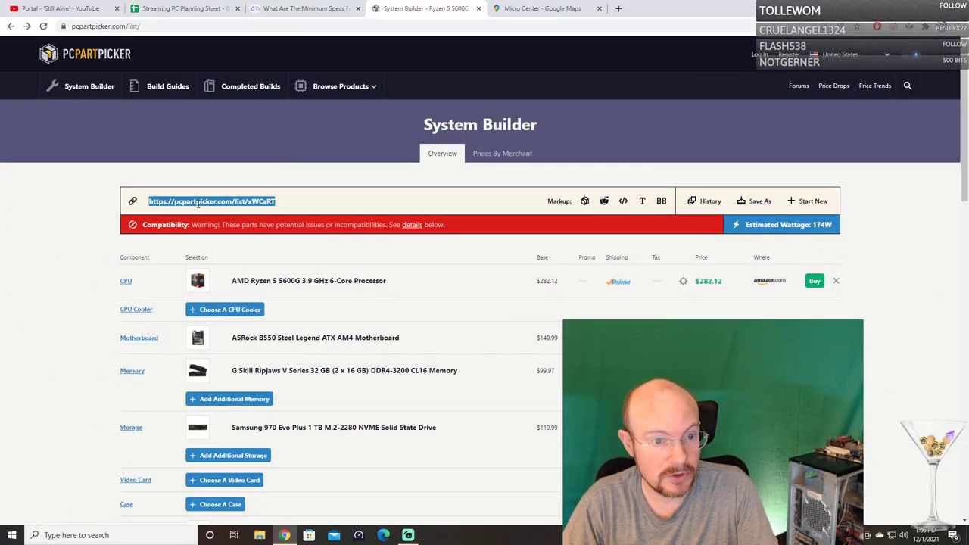
{"action": "left_click", "coordinate": [180, 8]}
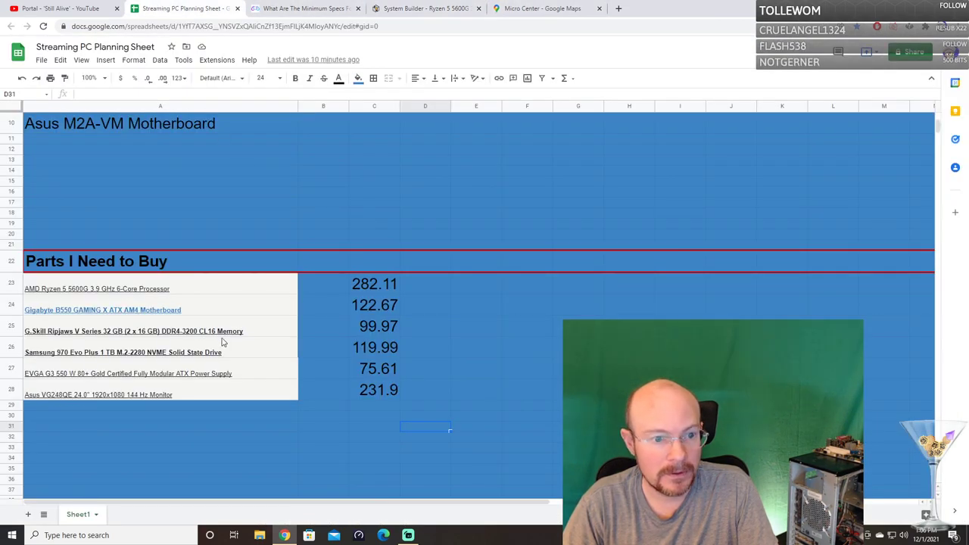
{"action": "left_click", "coordinate": [109, 242]}
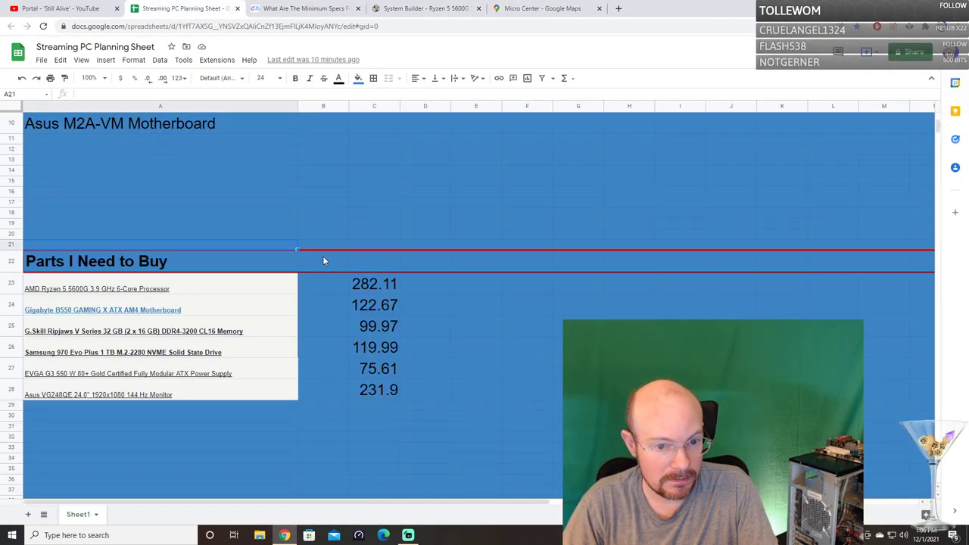
{"action": "left_click", "coordinate": [433, 255]}
{"action": "type", "text": "https://pcpartpicker.com/list/xWCsRT"}
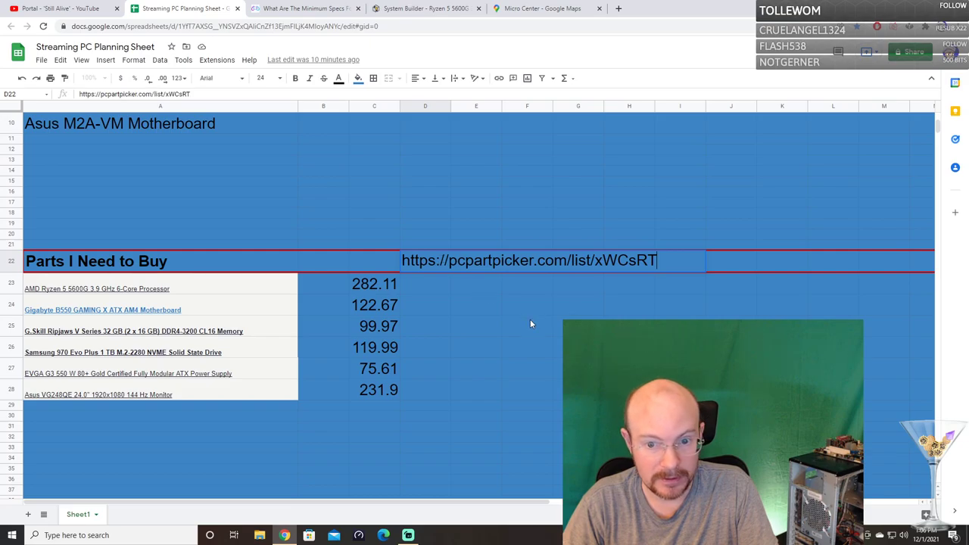
{"action": "left_click", "coordinate": [530, 319]}
Switch to the YouTube page with the Portal 'Still Alive' video and minimize all windows to show the desktop.
{"action": "left_click", "coordinate": [64, 8]}
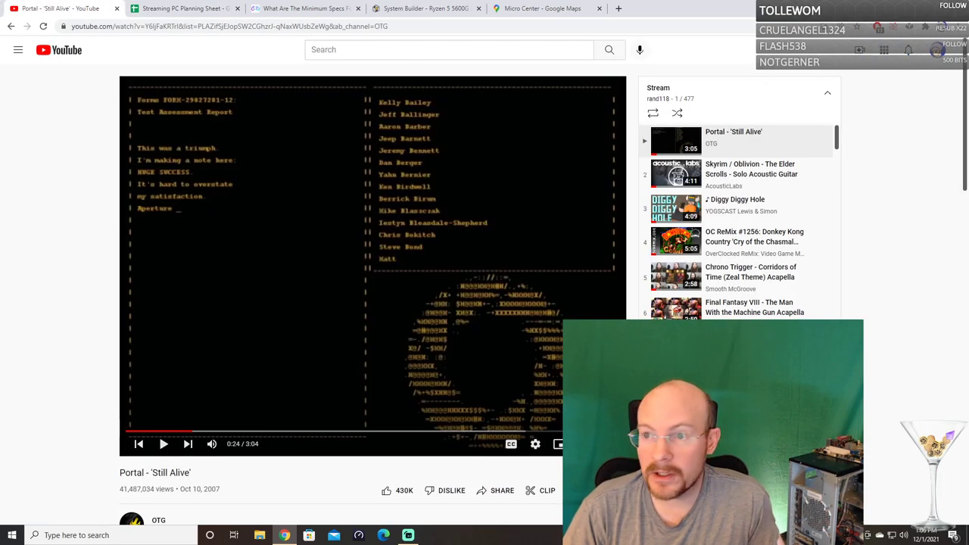
{"action": "key", "text": "super+d"}
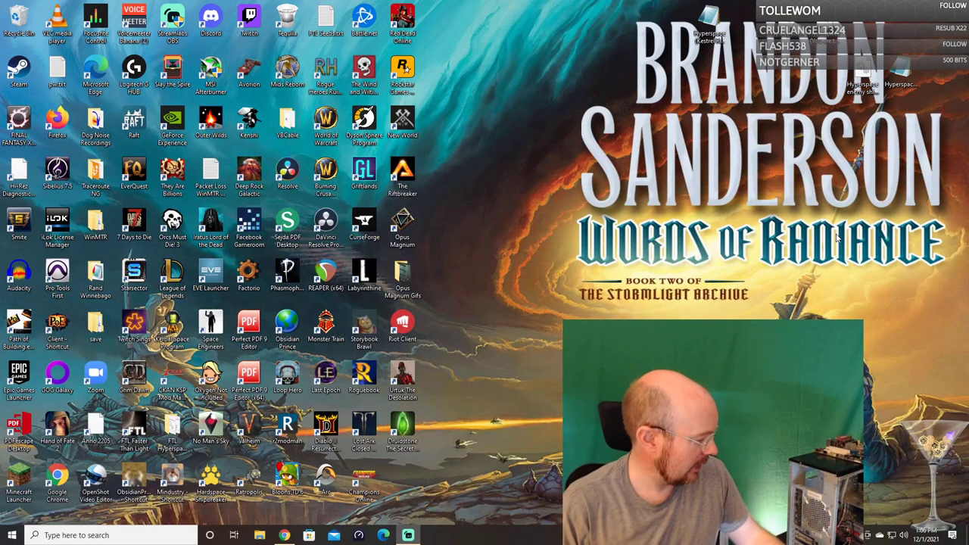